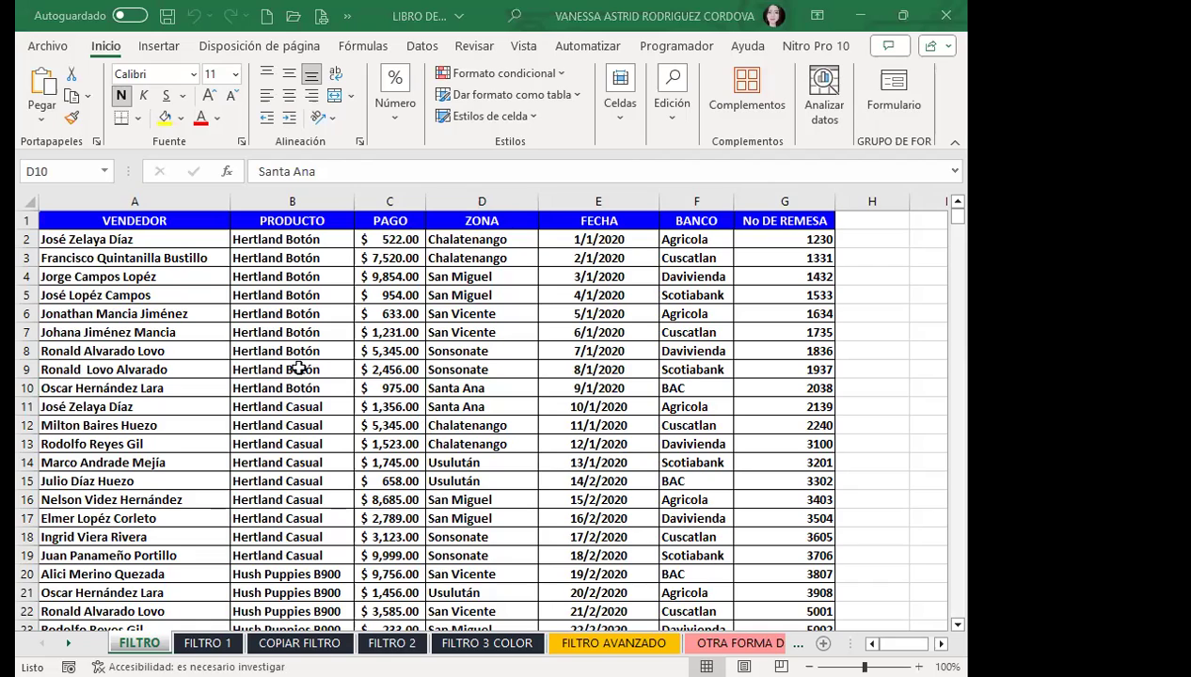
Step: Review the ZONA column's San Miguel, Usulután and Chalatenango entries and product names
click(481, 273)
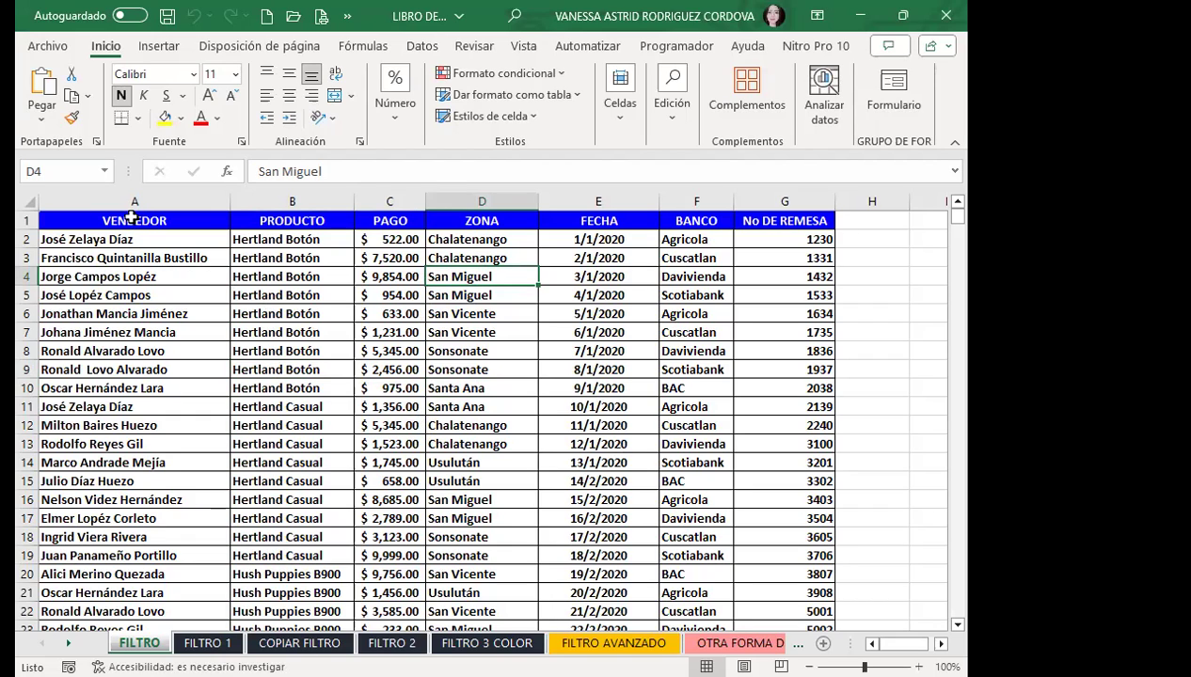
click(494, 462)
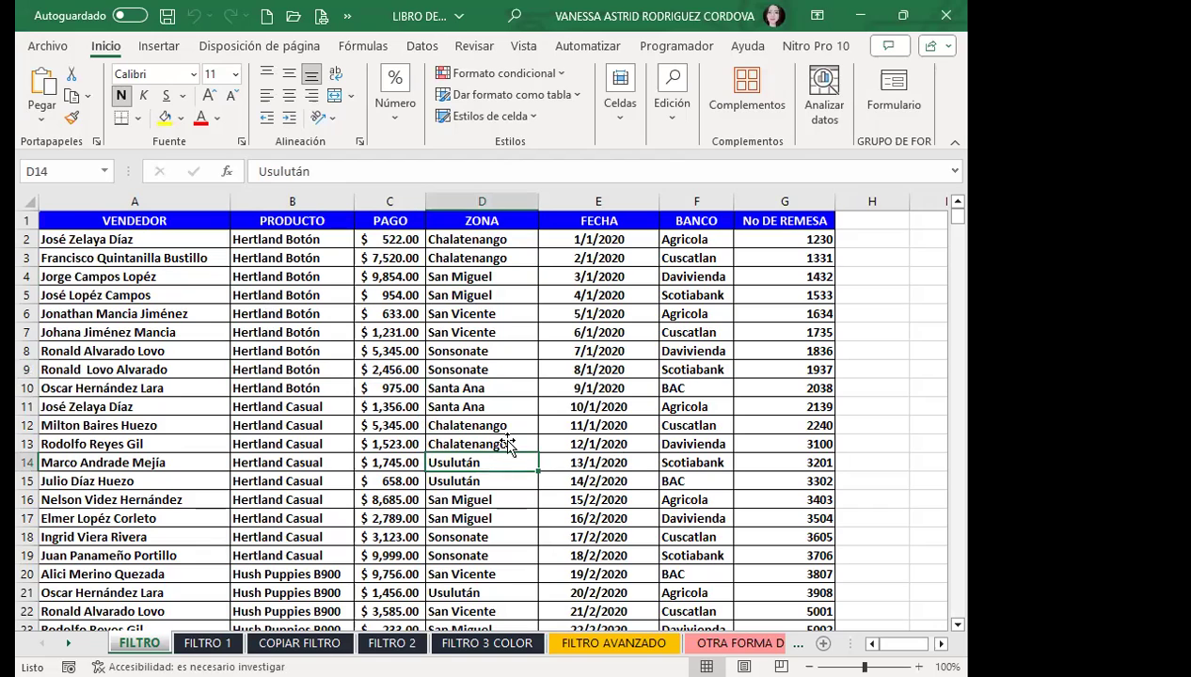
click(487, 259)
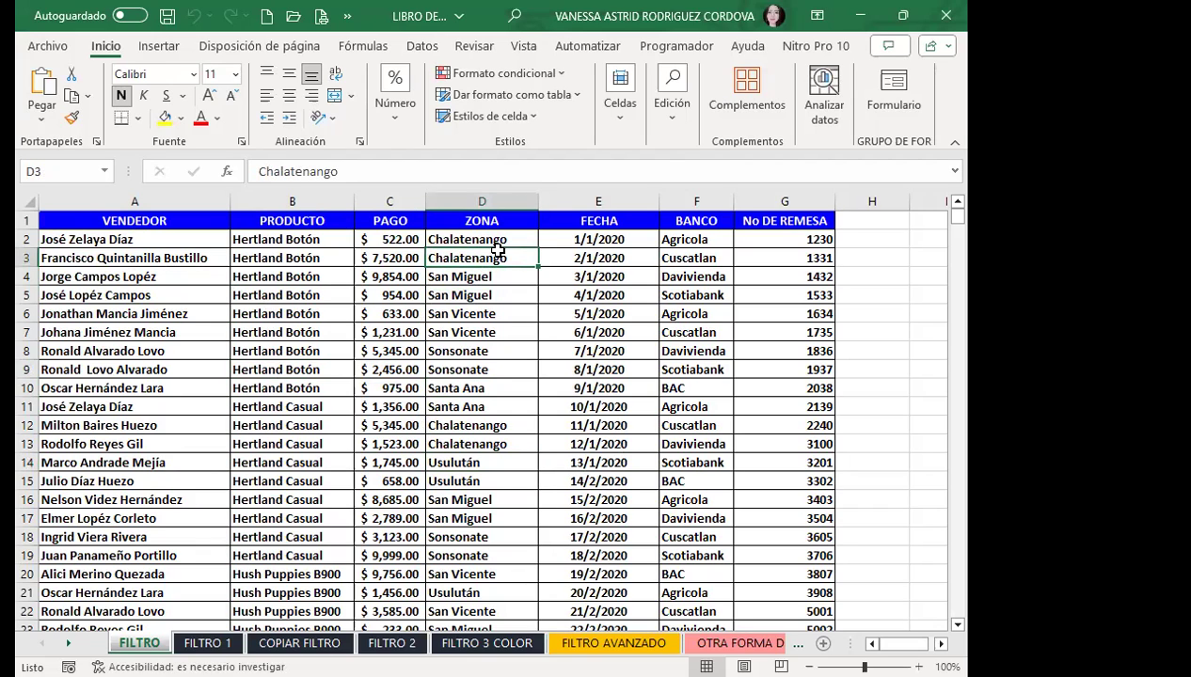
click(463, 220)
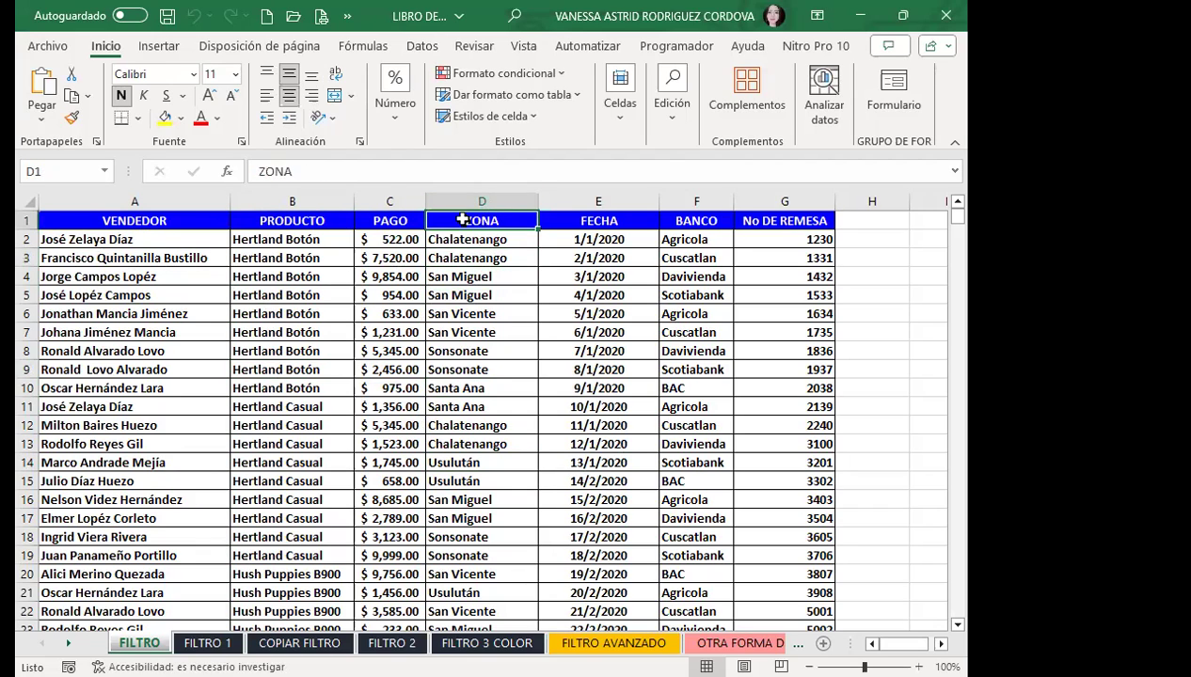
click(309, 280)
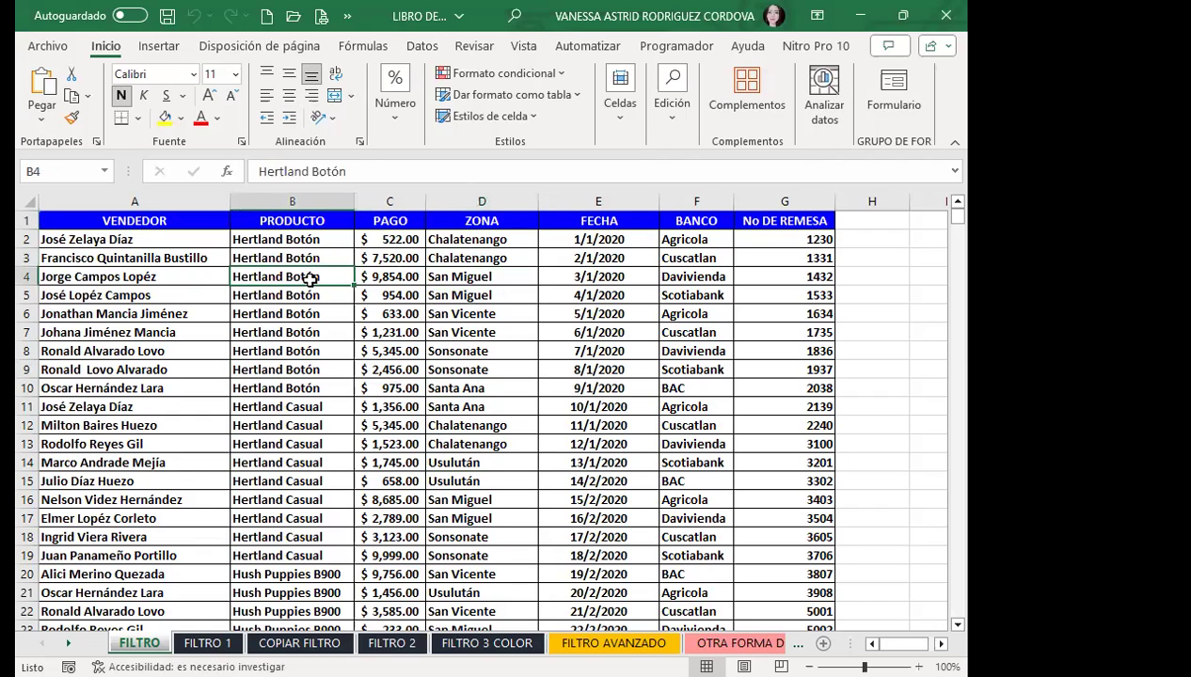
click(561, 492)
click(496, 448)
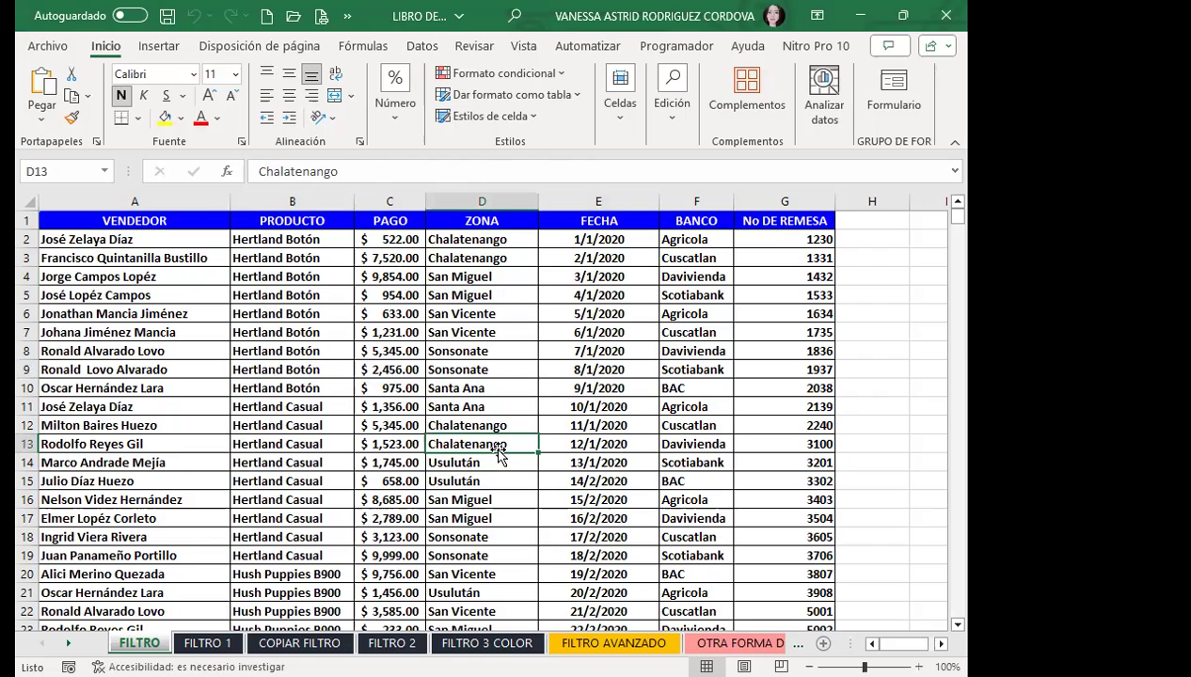
click(481, 295)
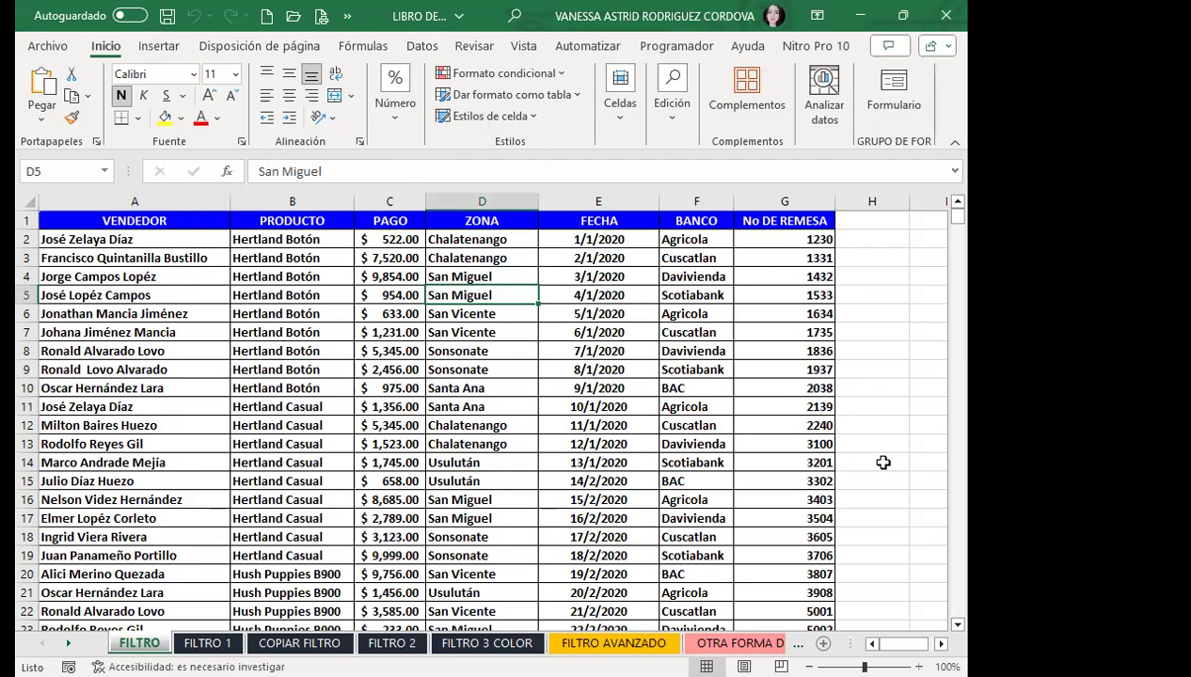
click(940, 643)
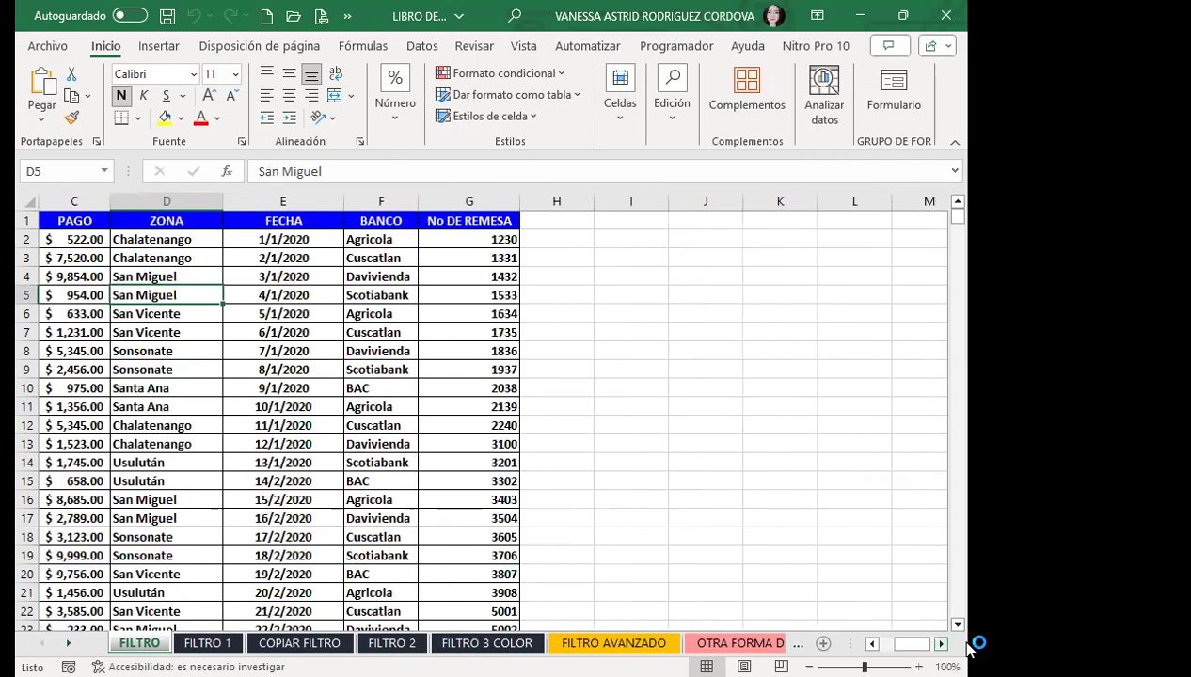
Step: Turn on AutoFilter from cell H3 beside the table after dismissing the empty-cell error
click(638, 292)
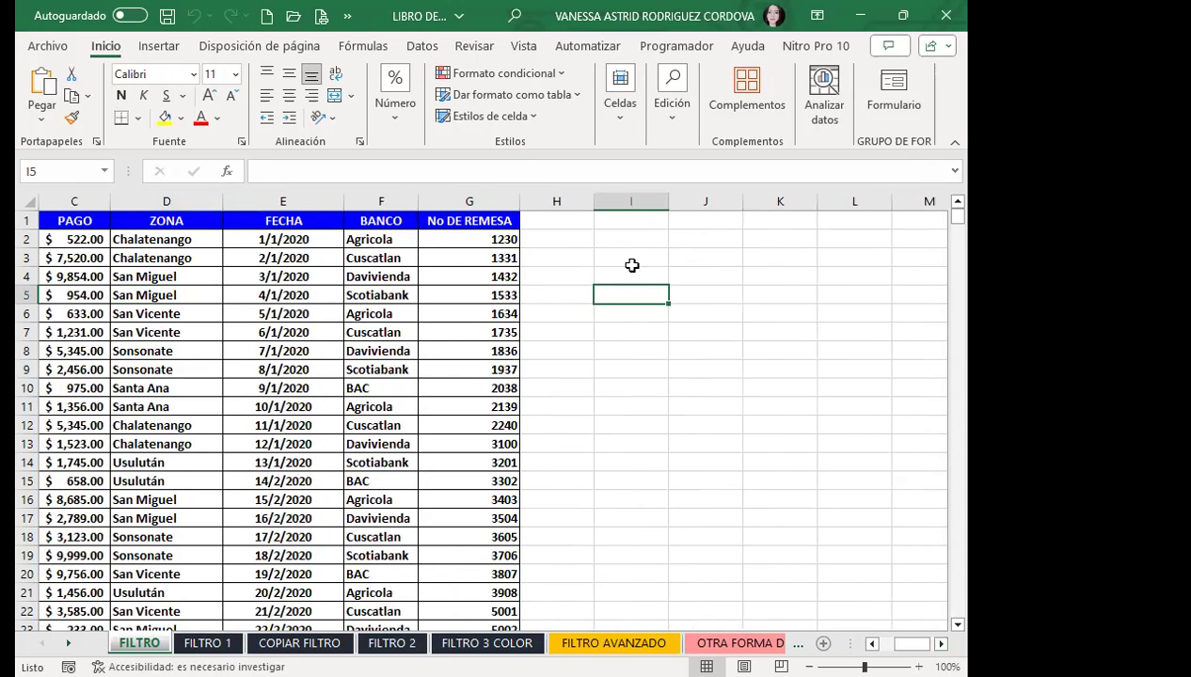
click(421, 45)
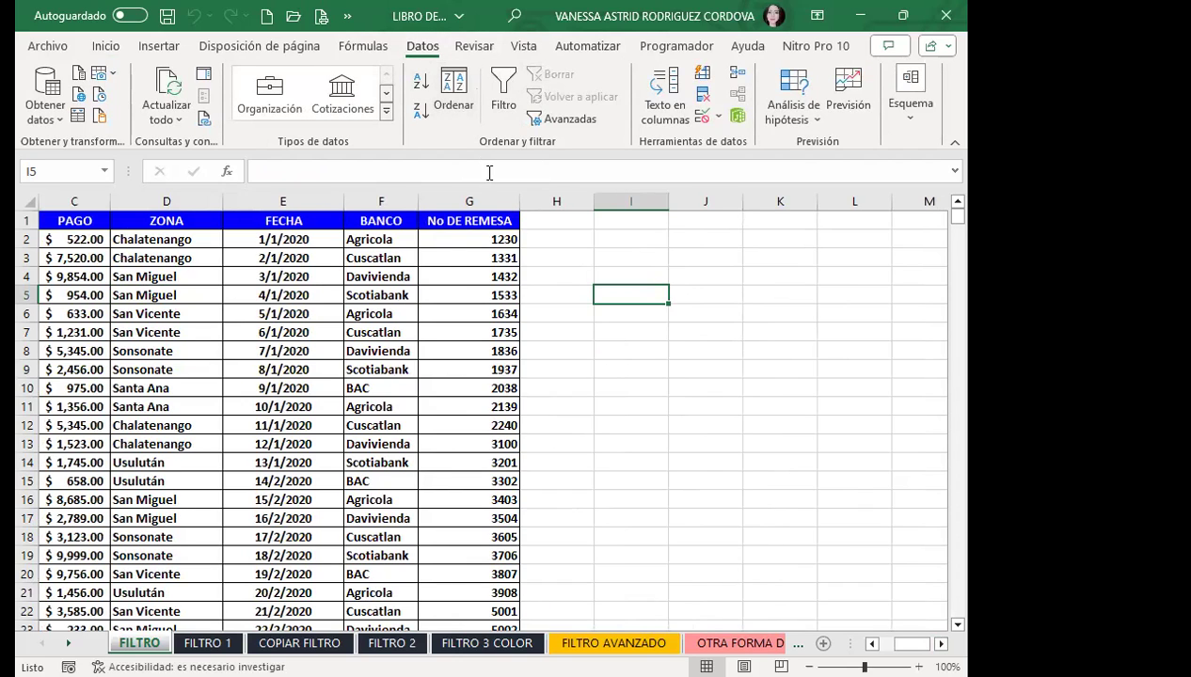
click(504, 87)
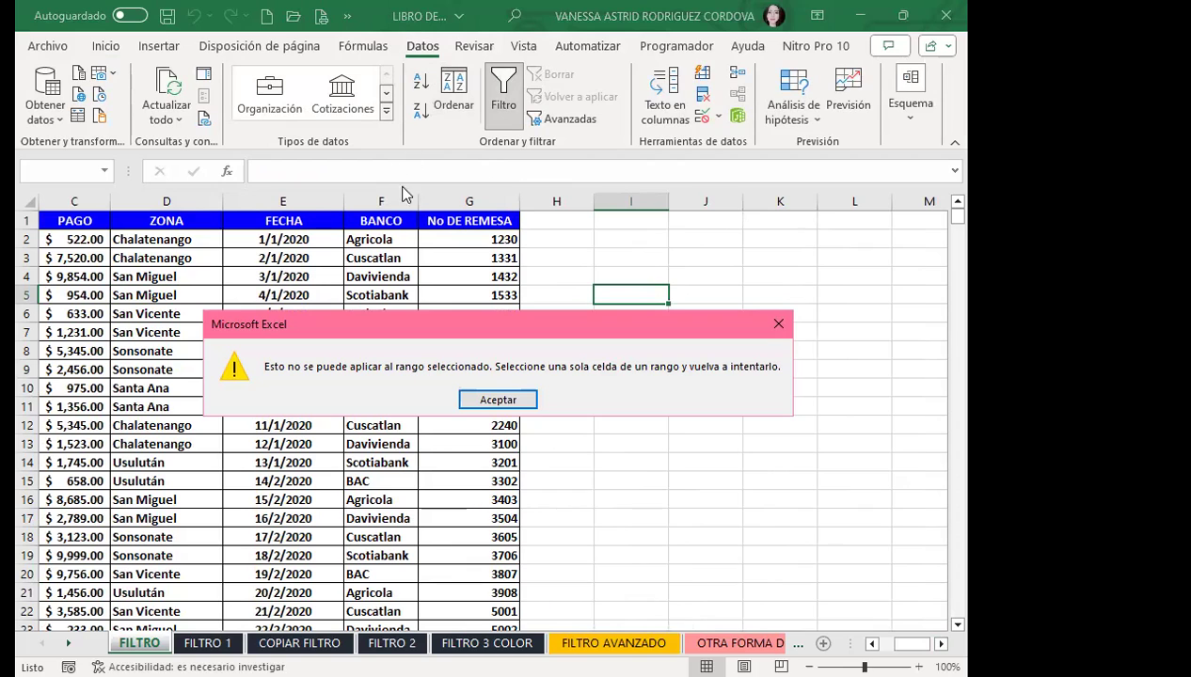
click(476, 399)
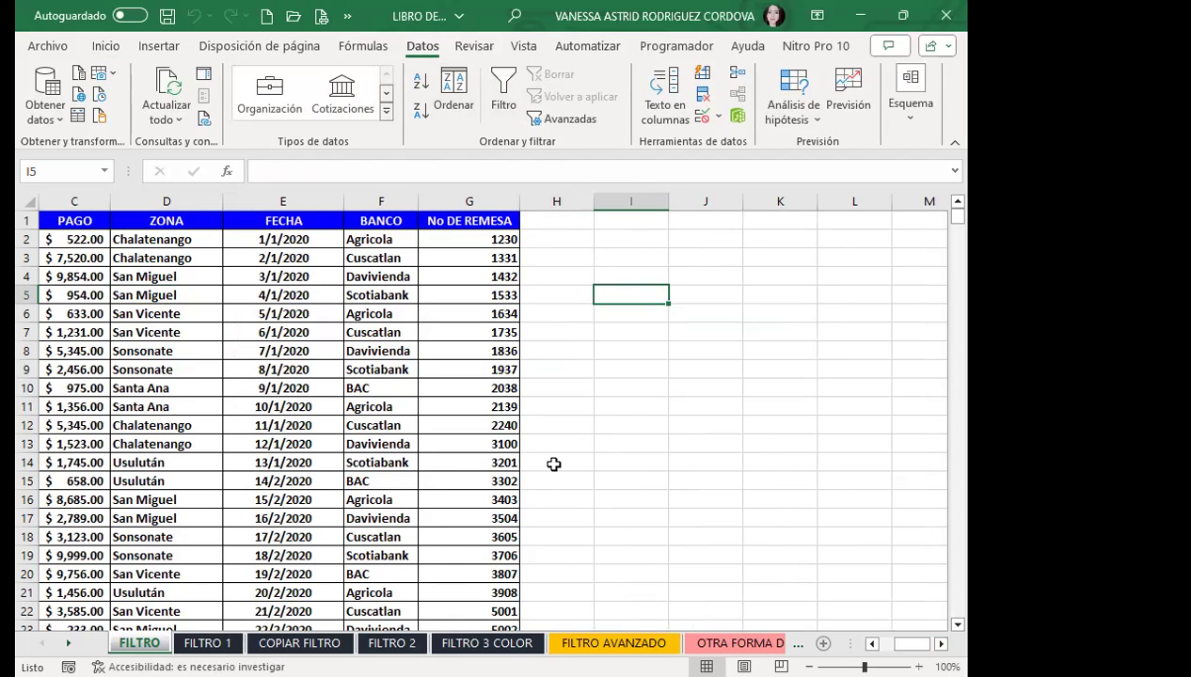
click(543, 256)
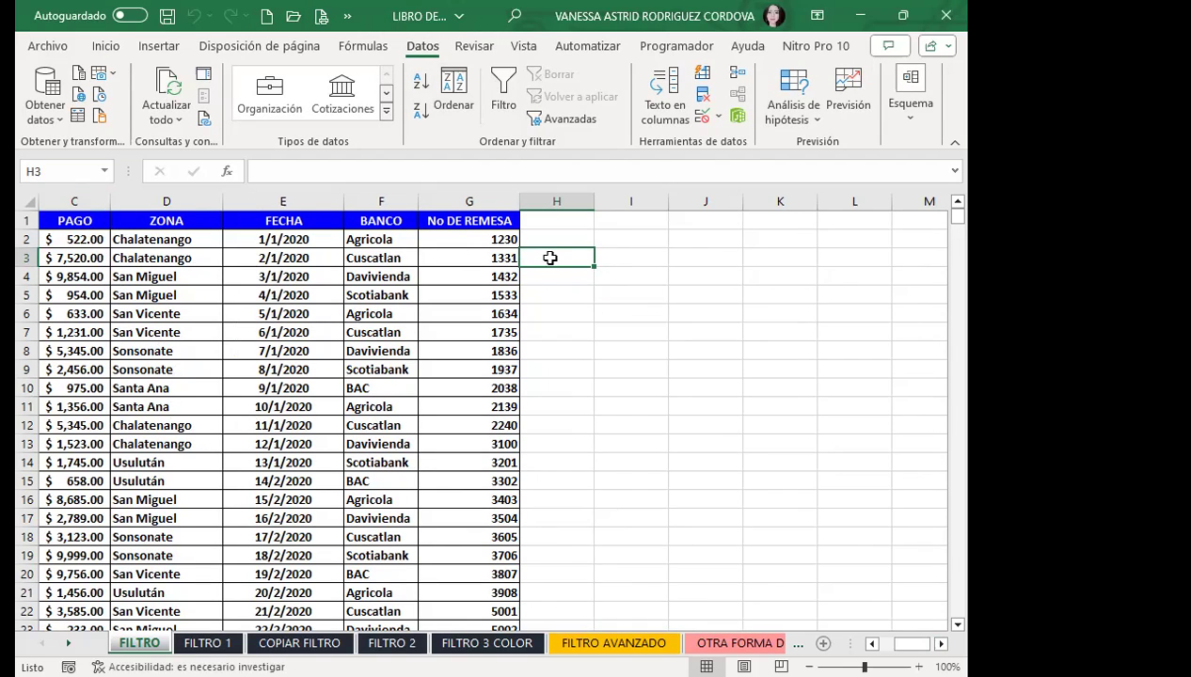
click(505, 86)
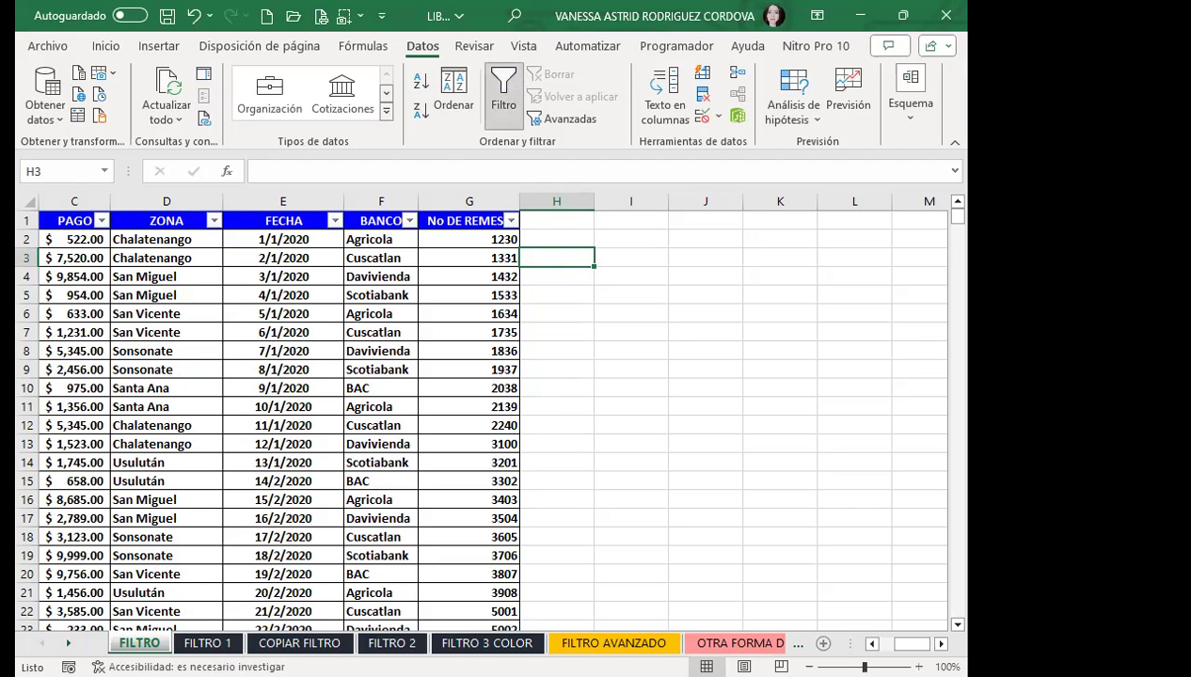
click(872, 644)
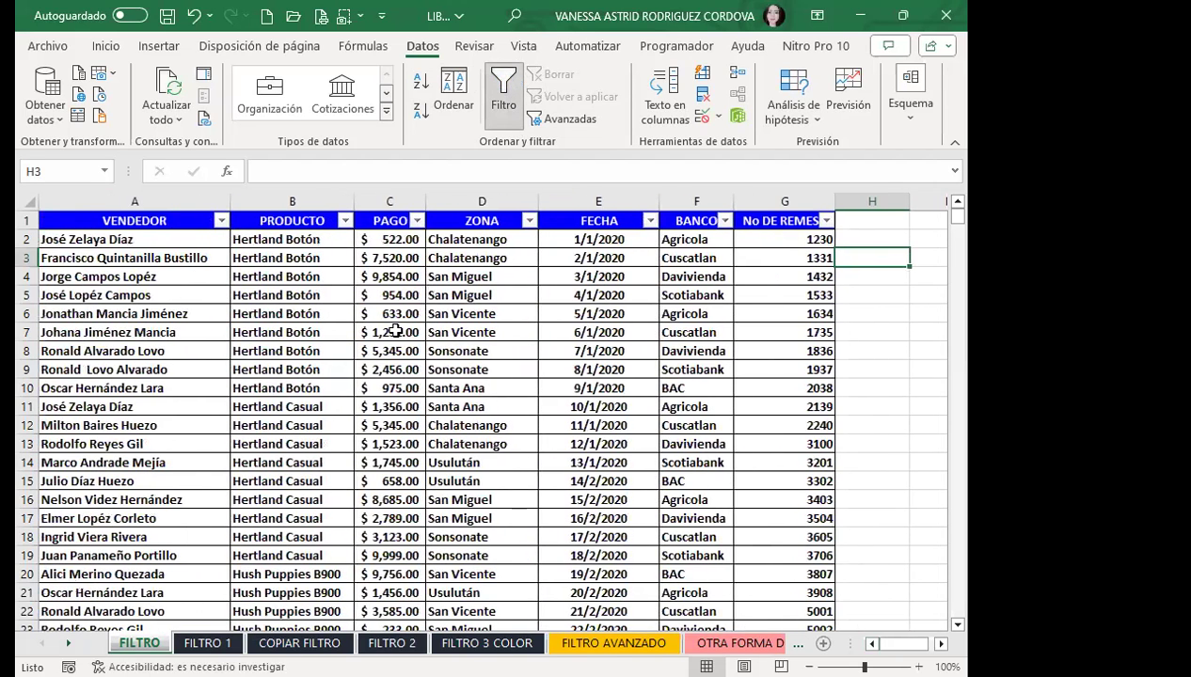
click(390, 332)
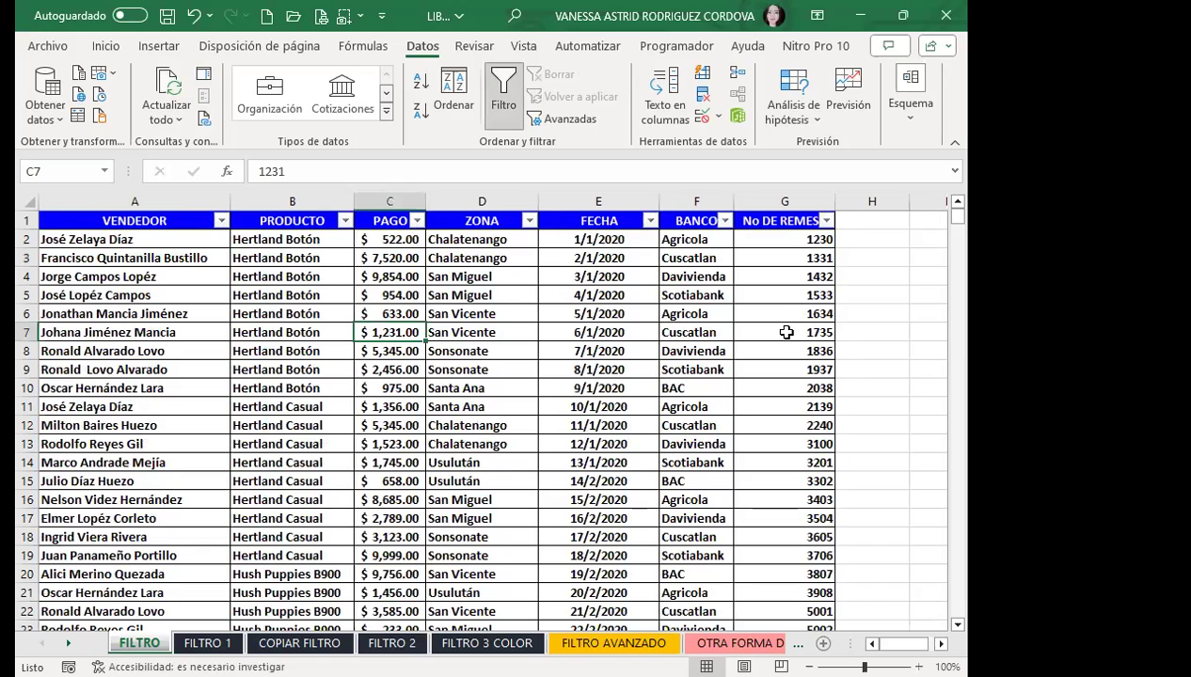
click(436, 462)
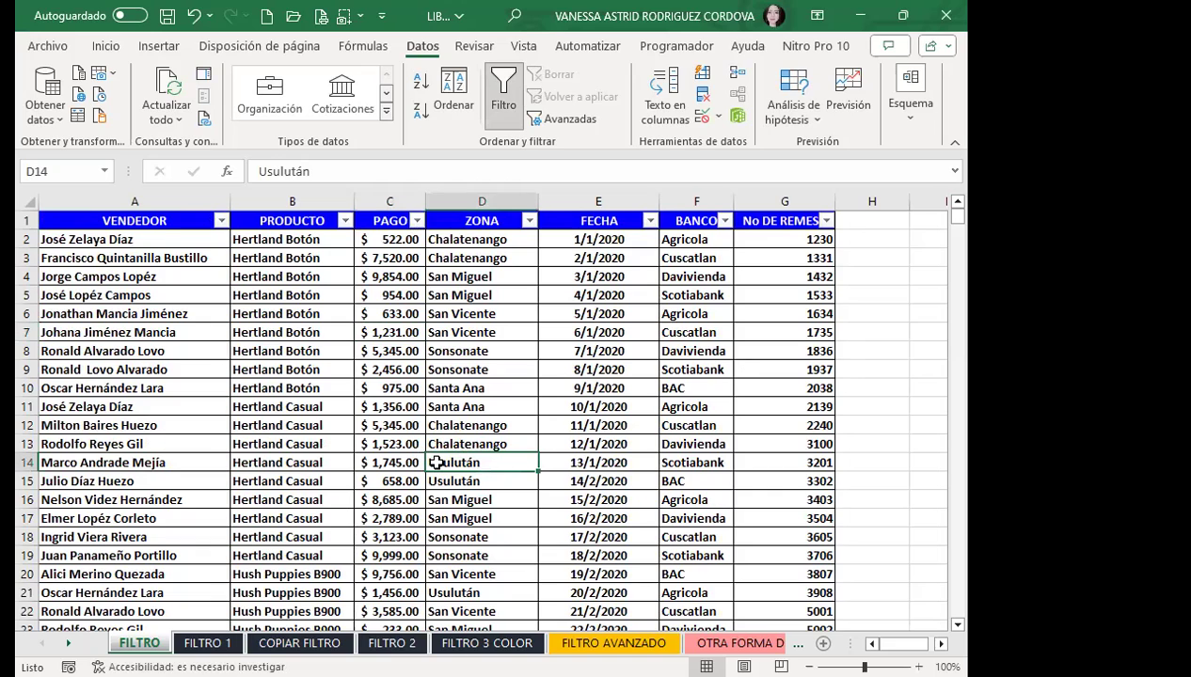
click(508, 108)
click(252, 499)
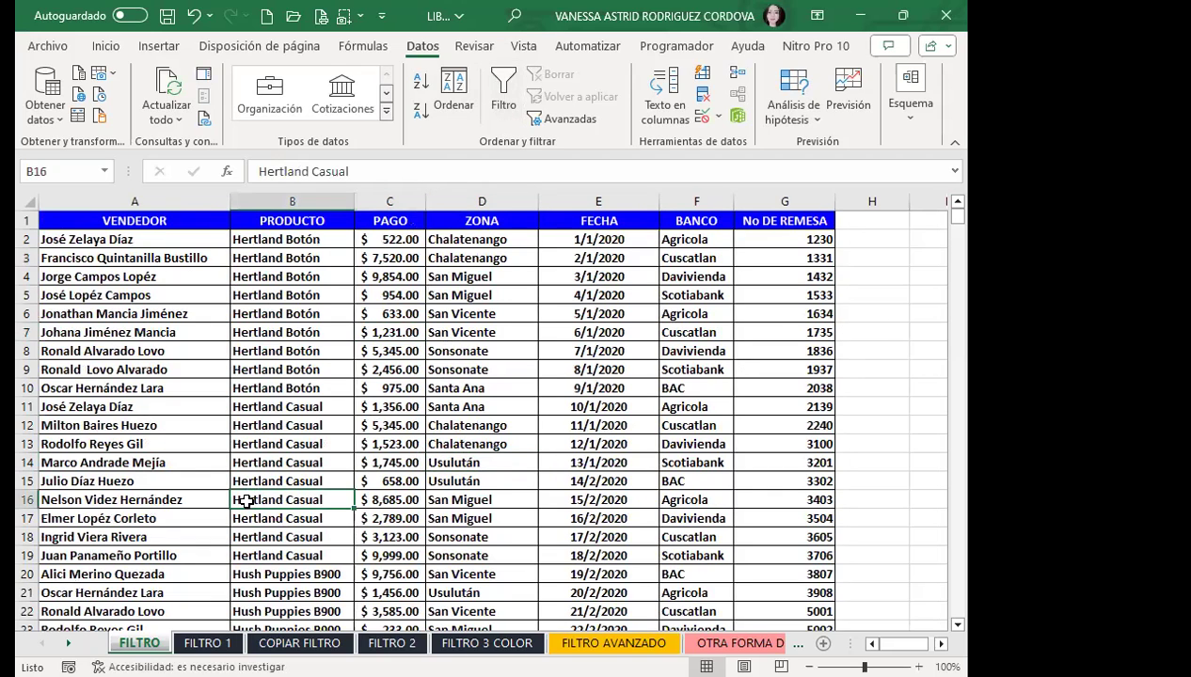
click(146, 536)
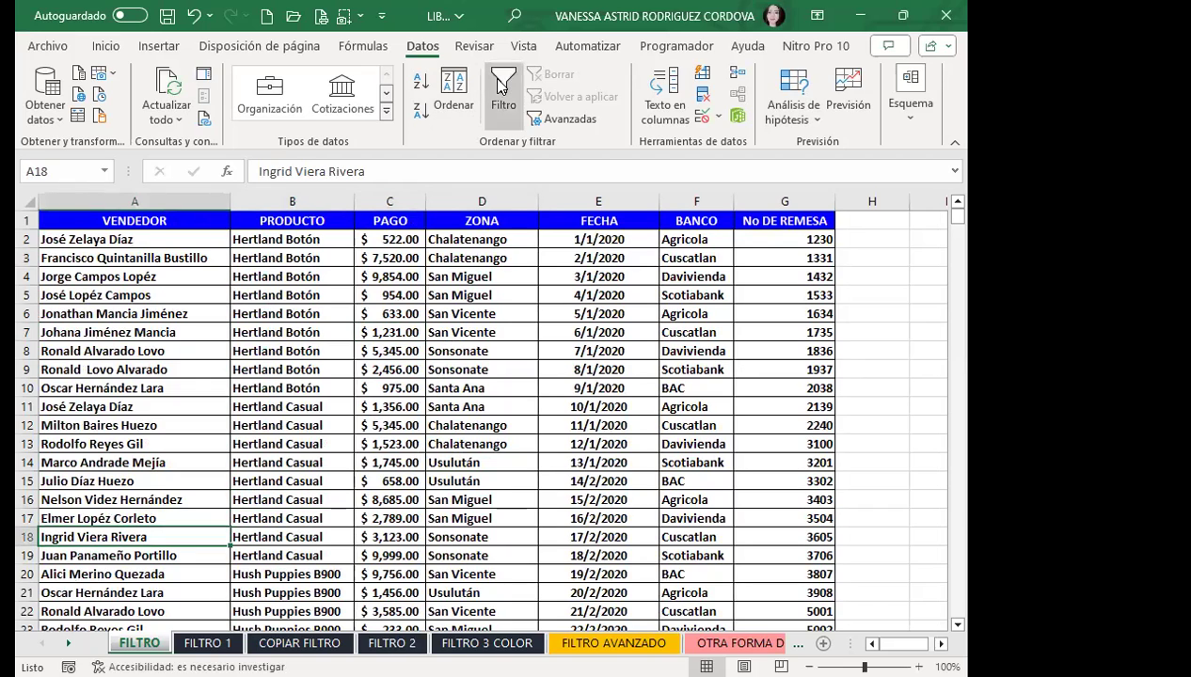
click(502, 86)
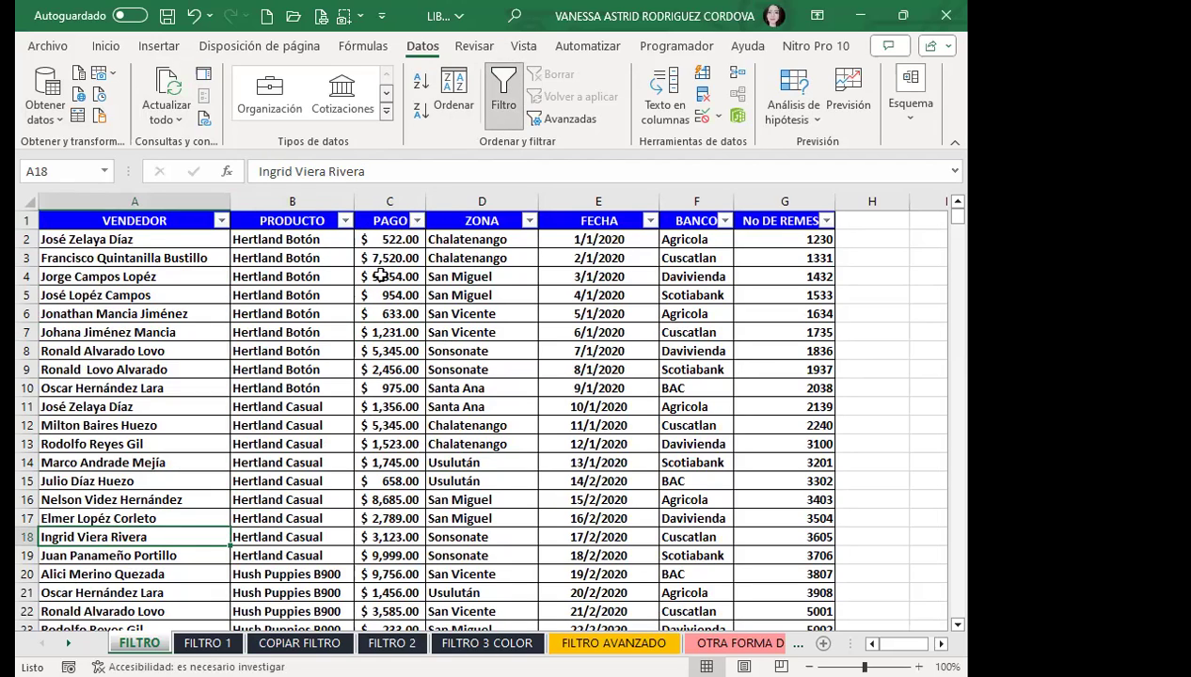
click(341, 220)
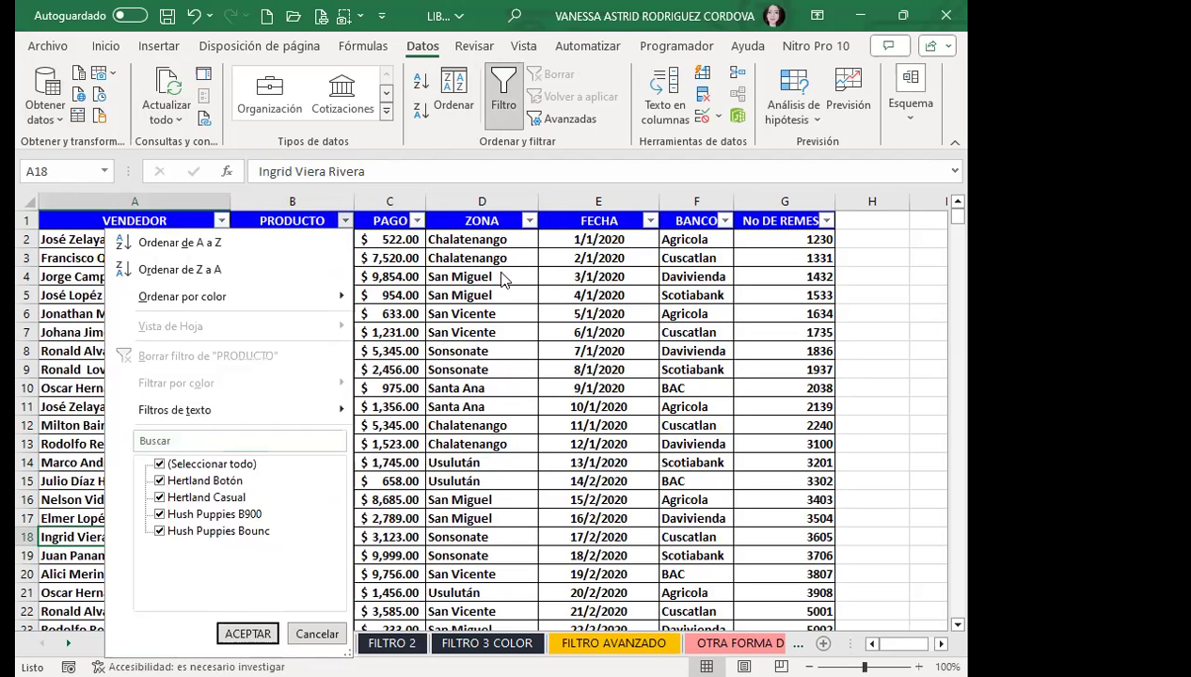
click(530, 222)
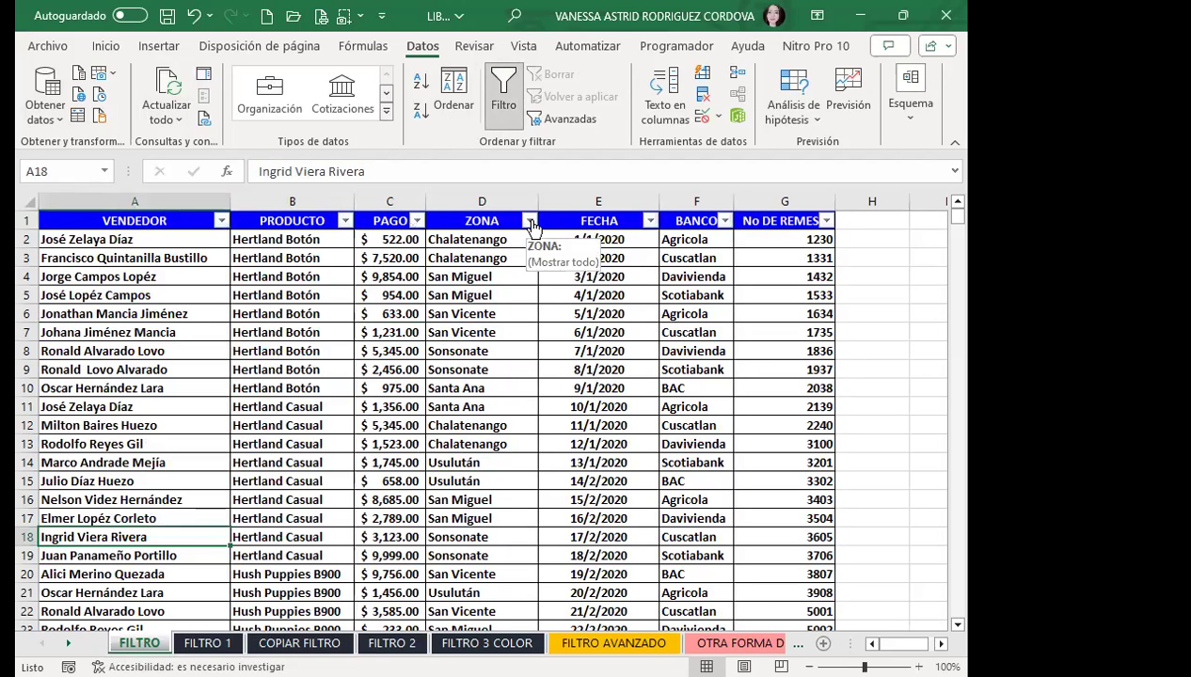
click(531, 222)
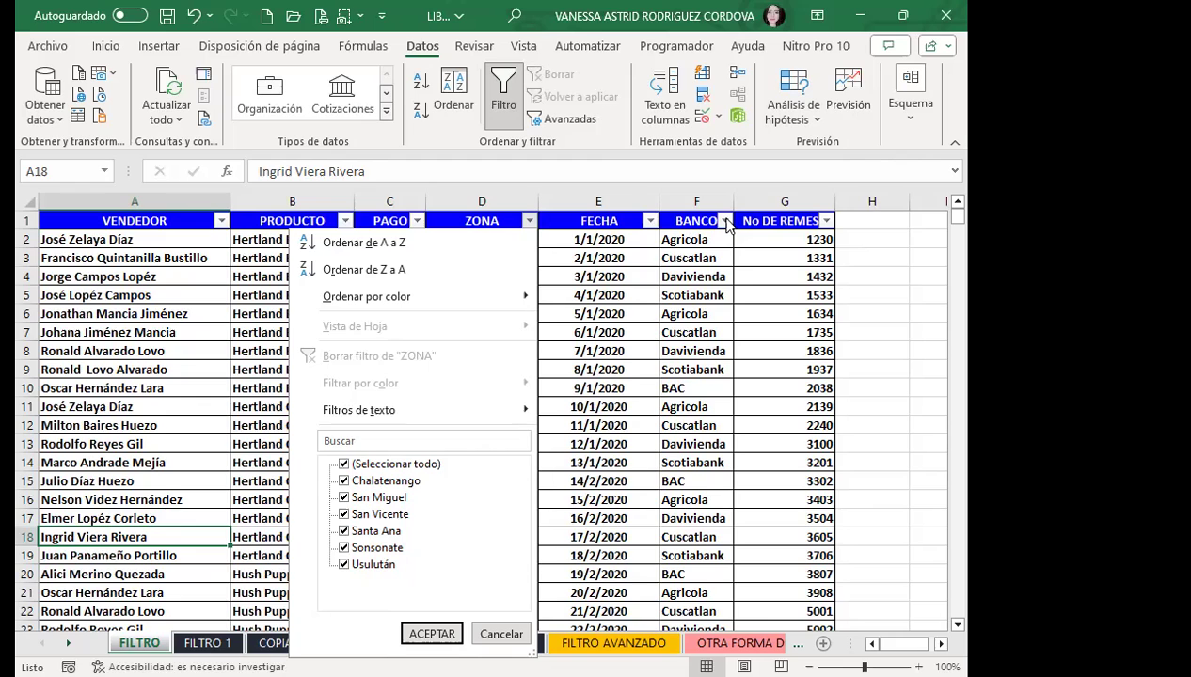
click(656, 282)
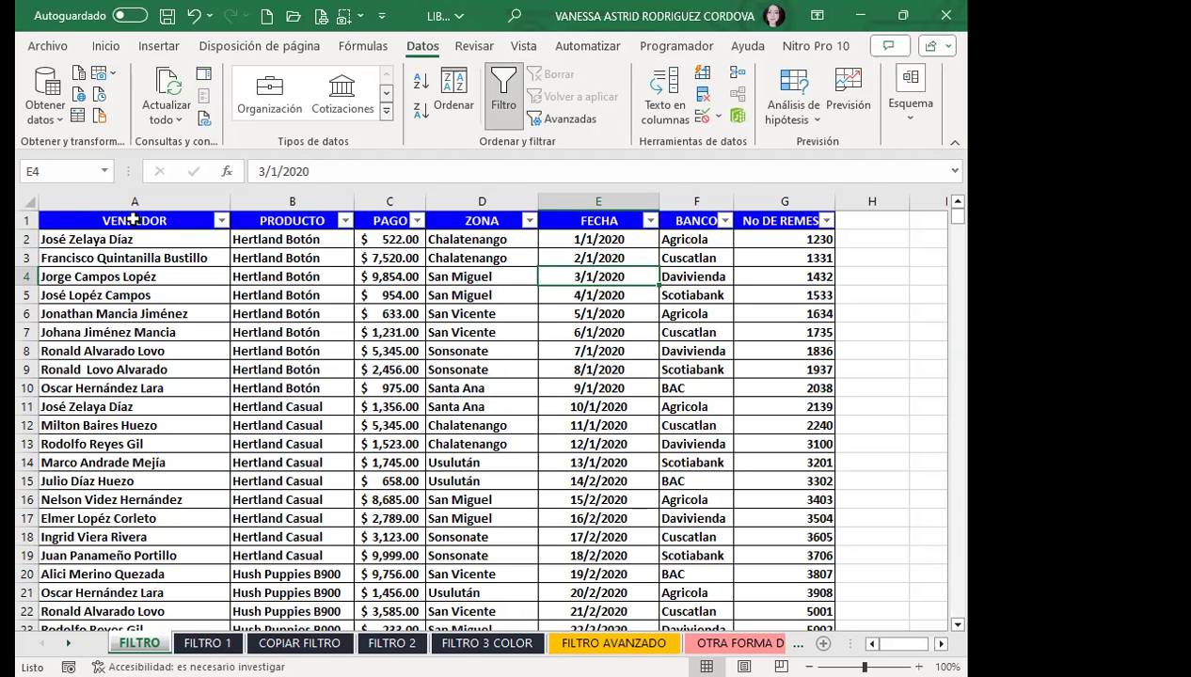
click(725, 221)
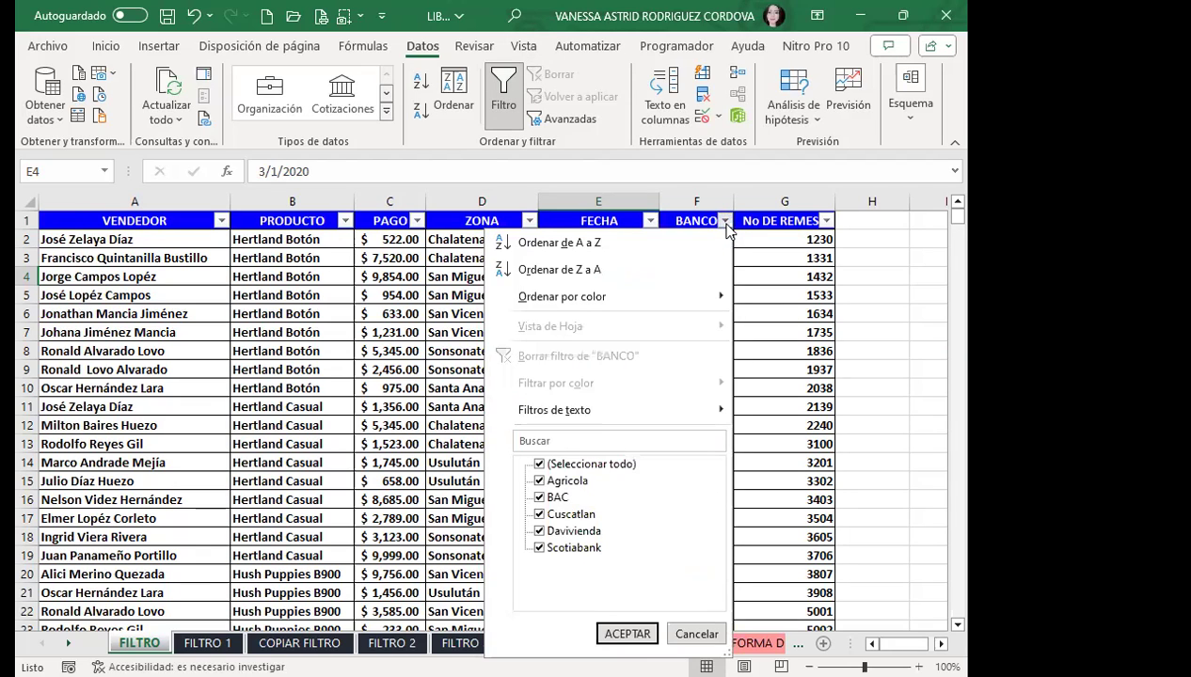
click(539, 465)
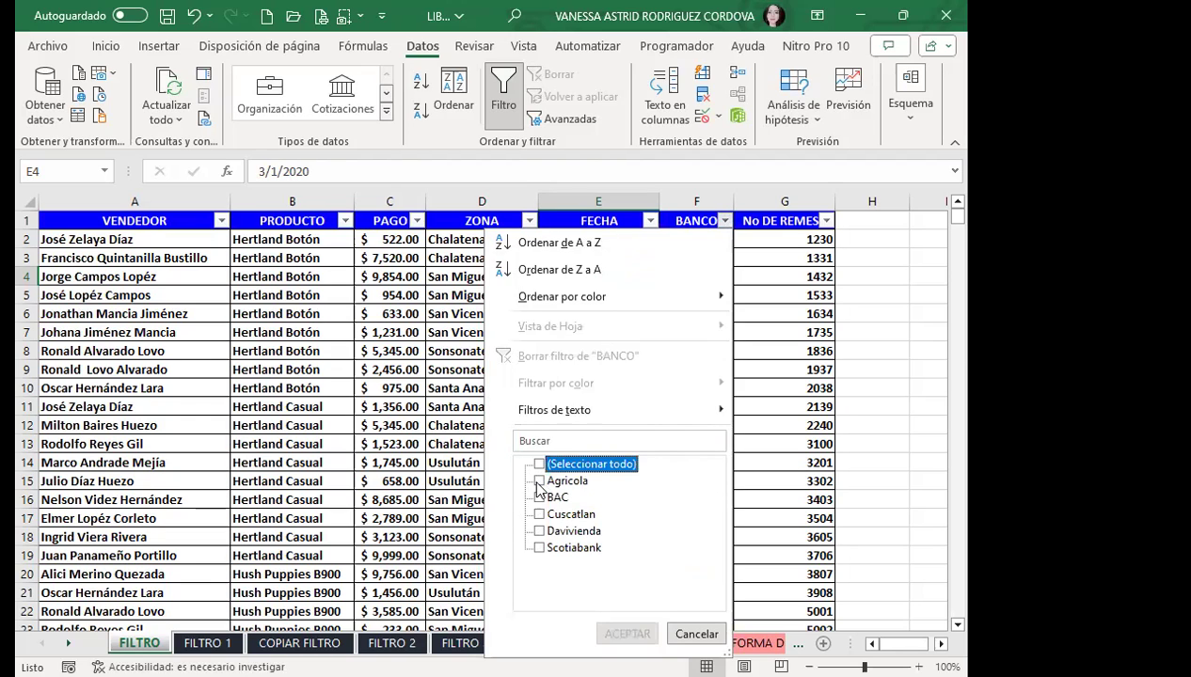
click(539, 481)
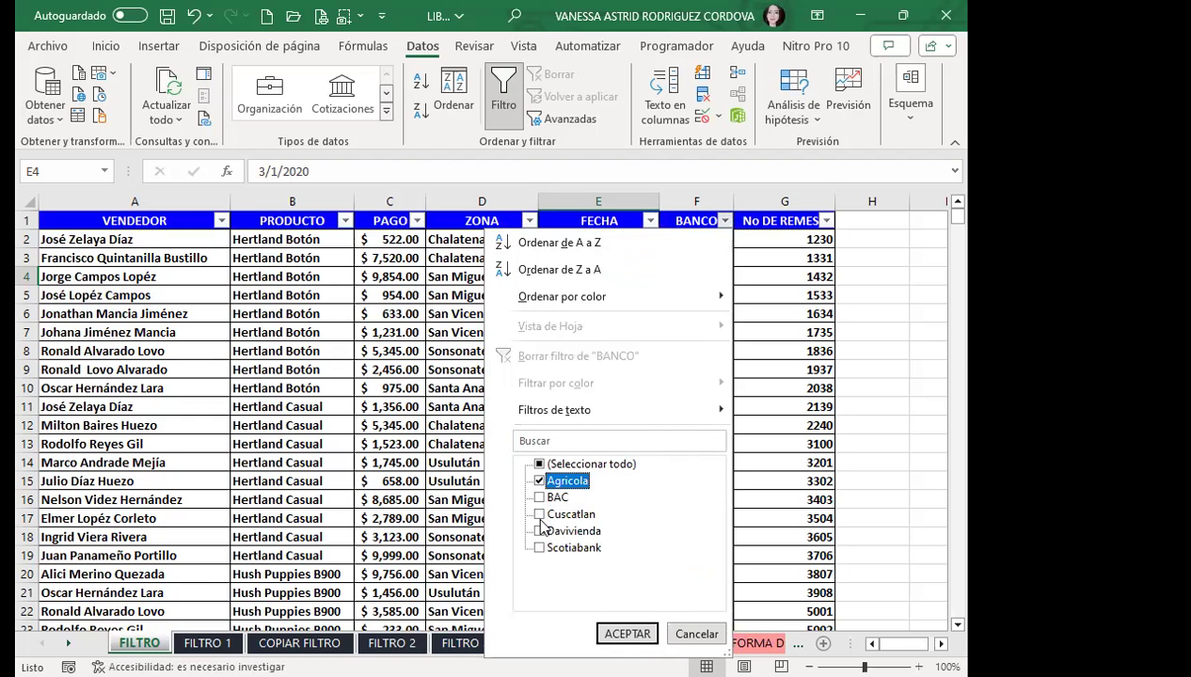
click(539, 515)
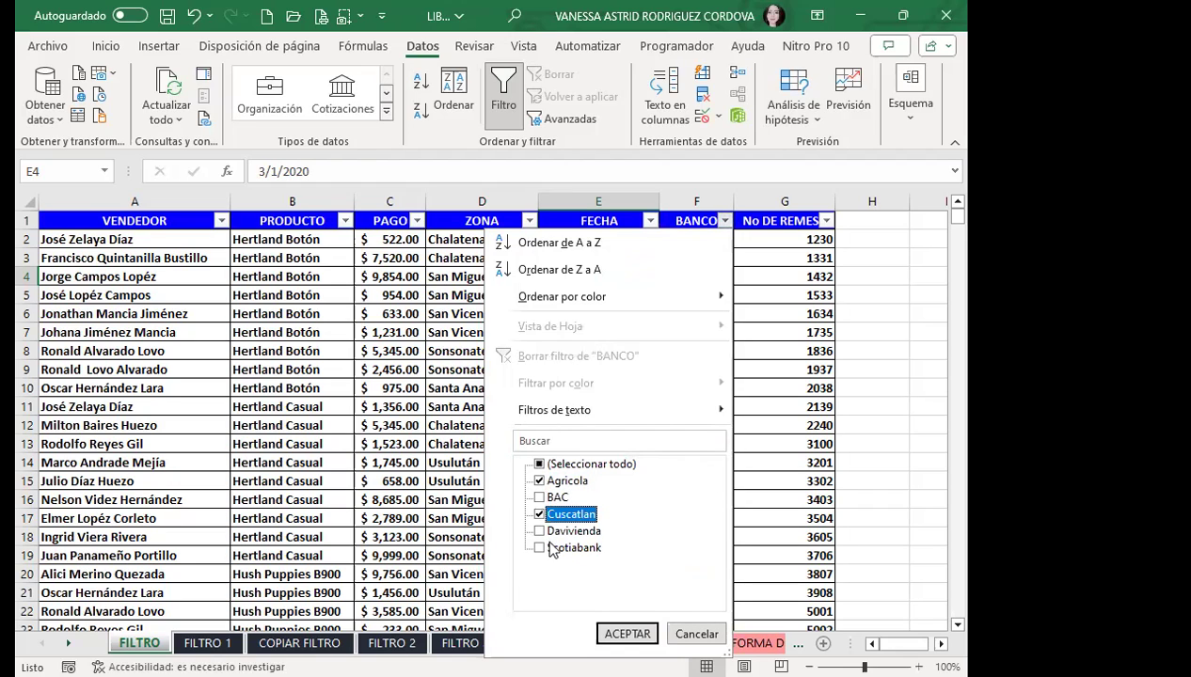
click(540, 530)
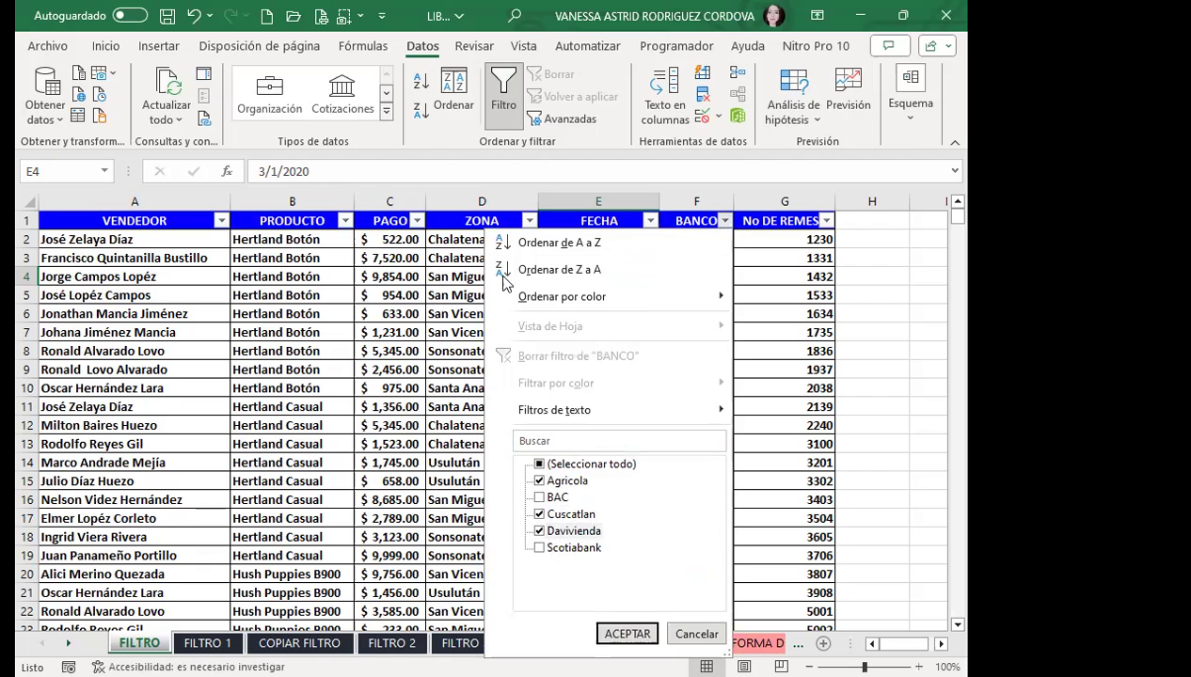
click(627, 635)
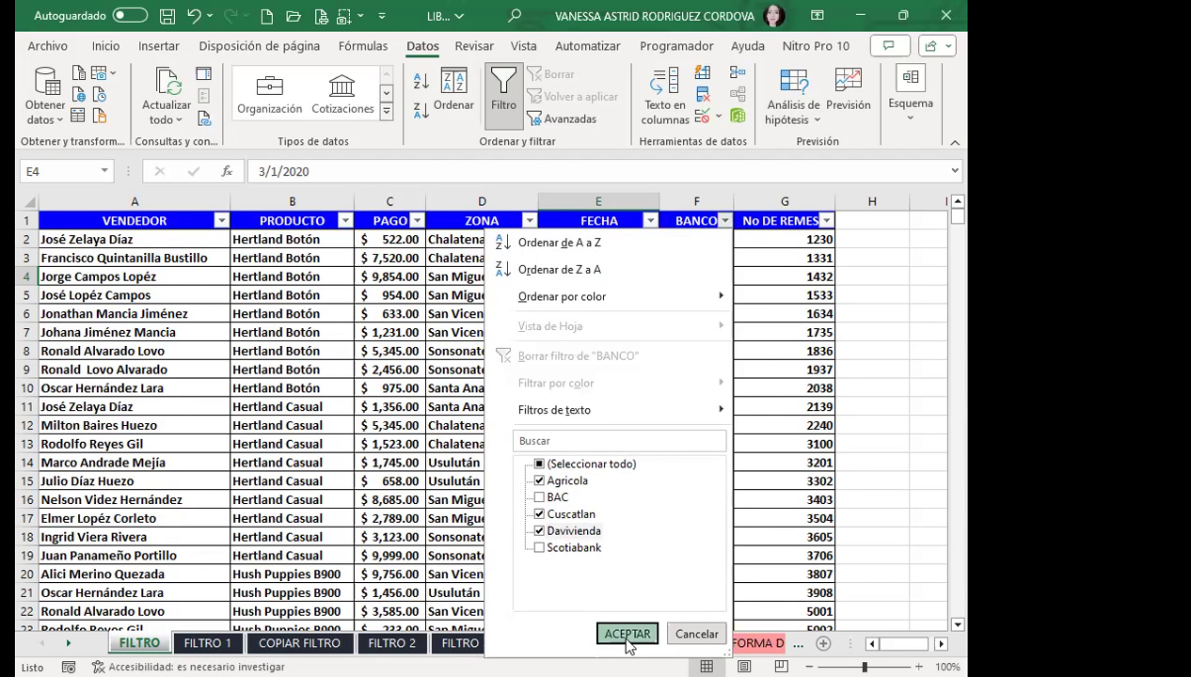
scroll(522, 461, down, 5)
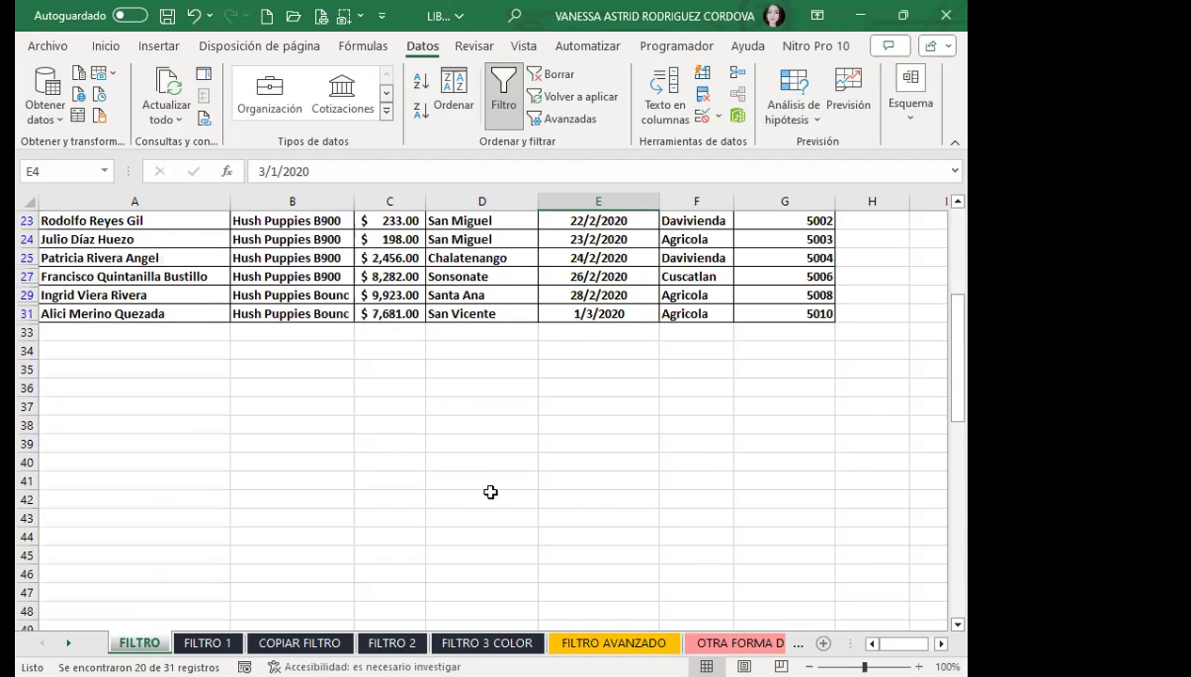
scroll(490, 492, up, 5)
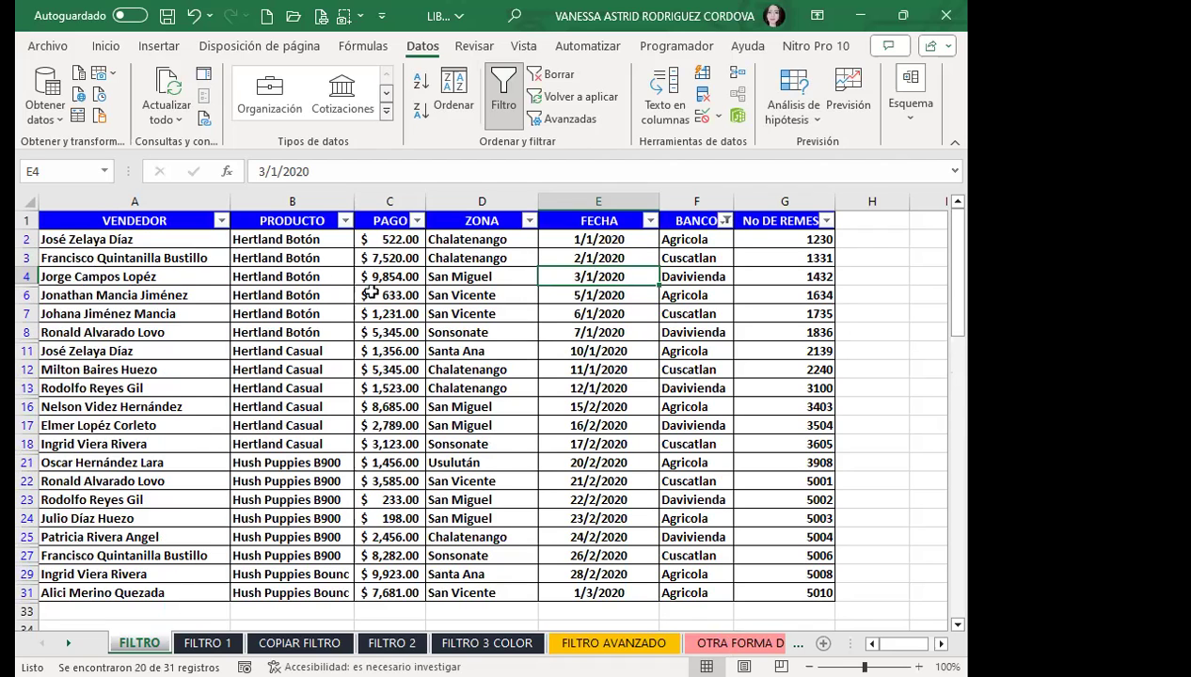
scroll(262, 509, down, 3)
scroll(262, 509, up, 3)
Step: Filter the ZONA column to only Santa Ana and Sonsonate, leaving 5 records
click(525, 220)
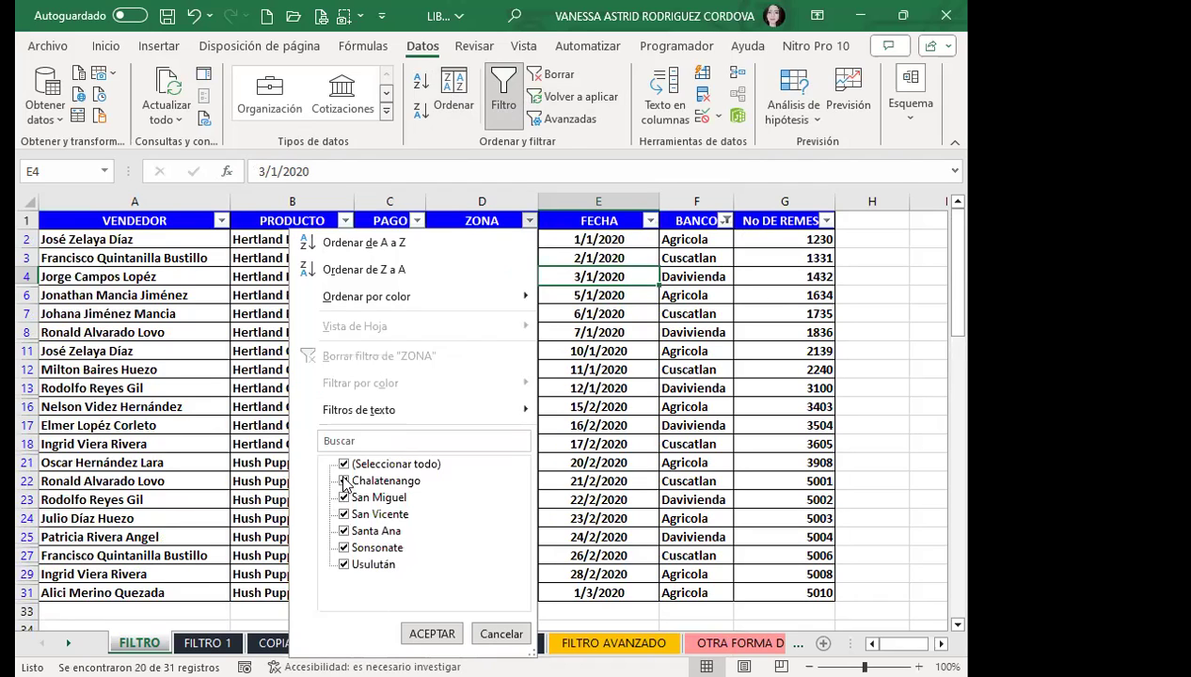
click(345, 466)
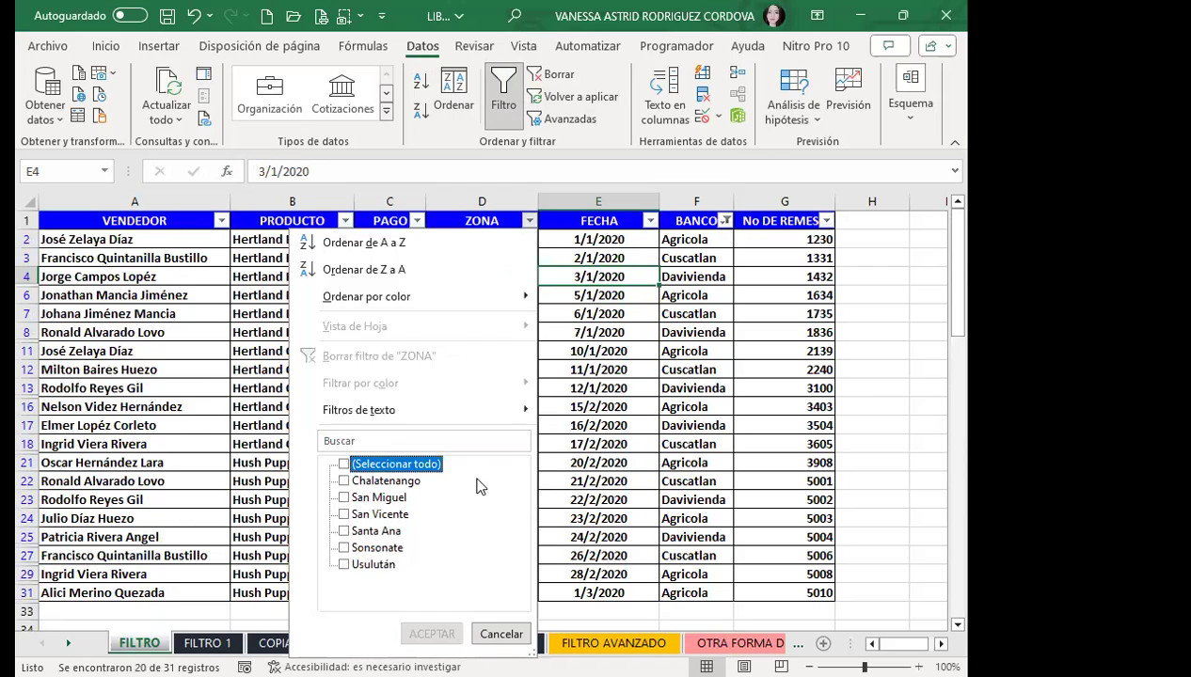
click(344, 532)
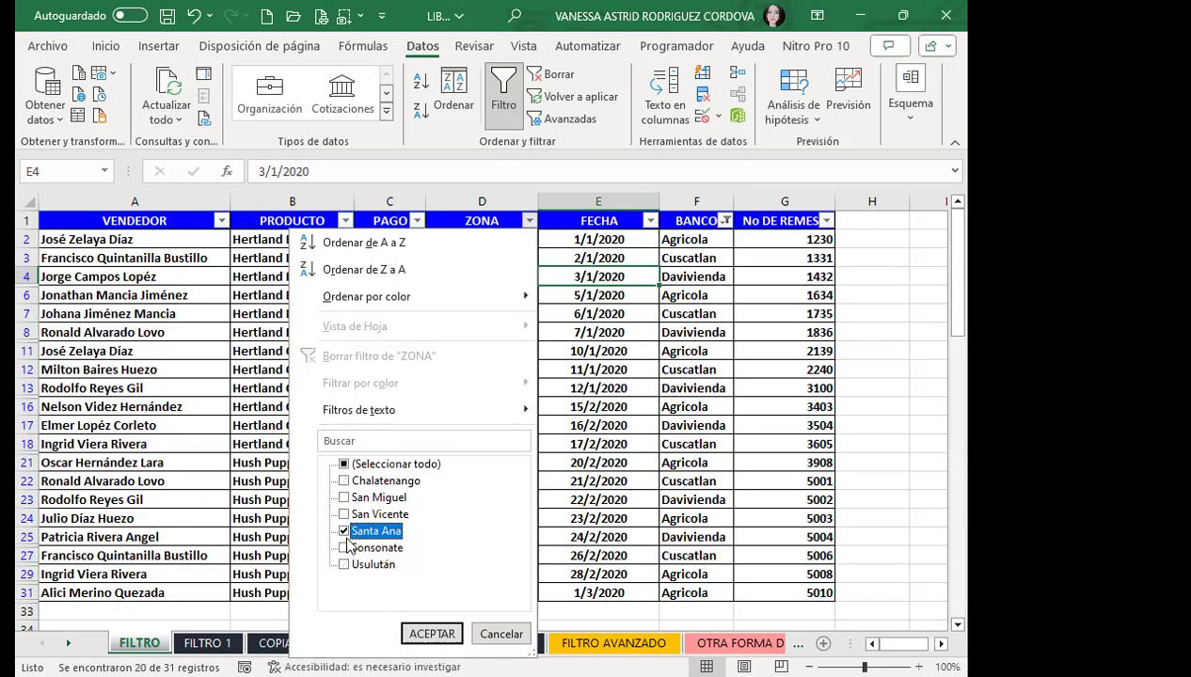
click(344, 548)
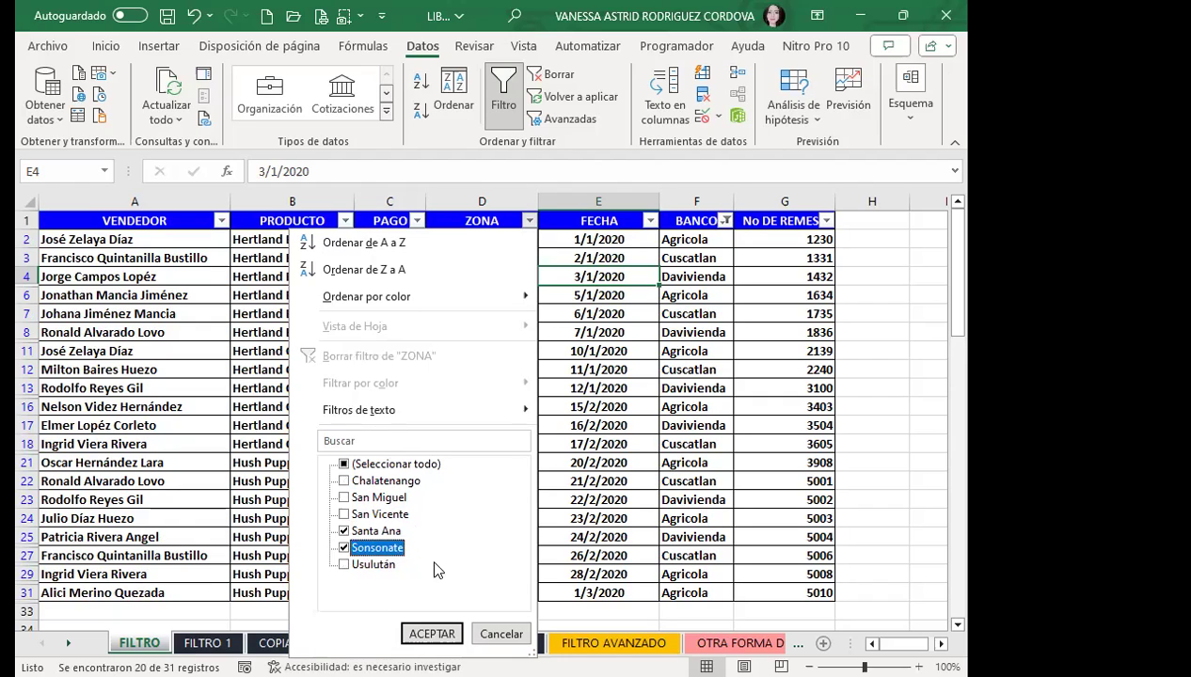
click(428, 633)
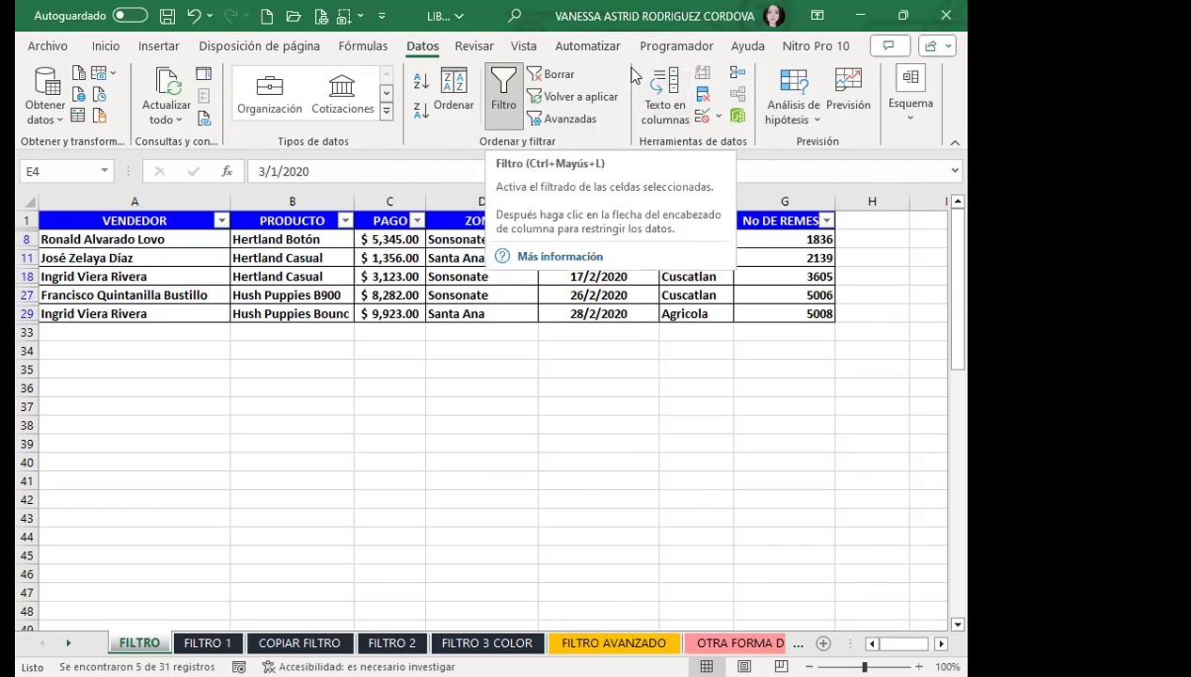
Step: Check the Filtro option under Inicio > Edición > Ordenar y filtrar without changing anything
click(105, 47)
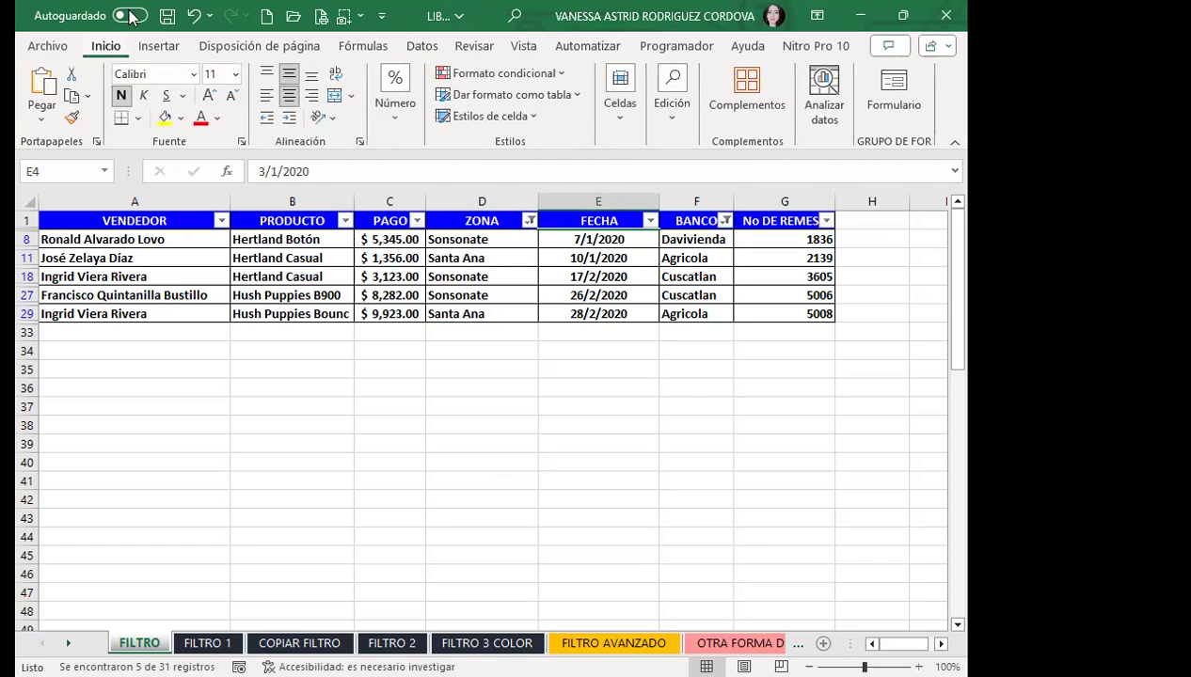
click(669, 111)
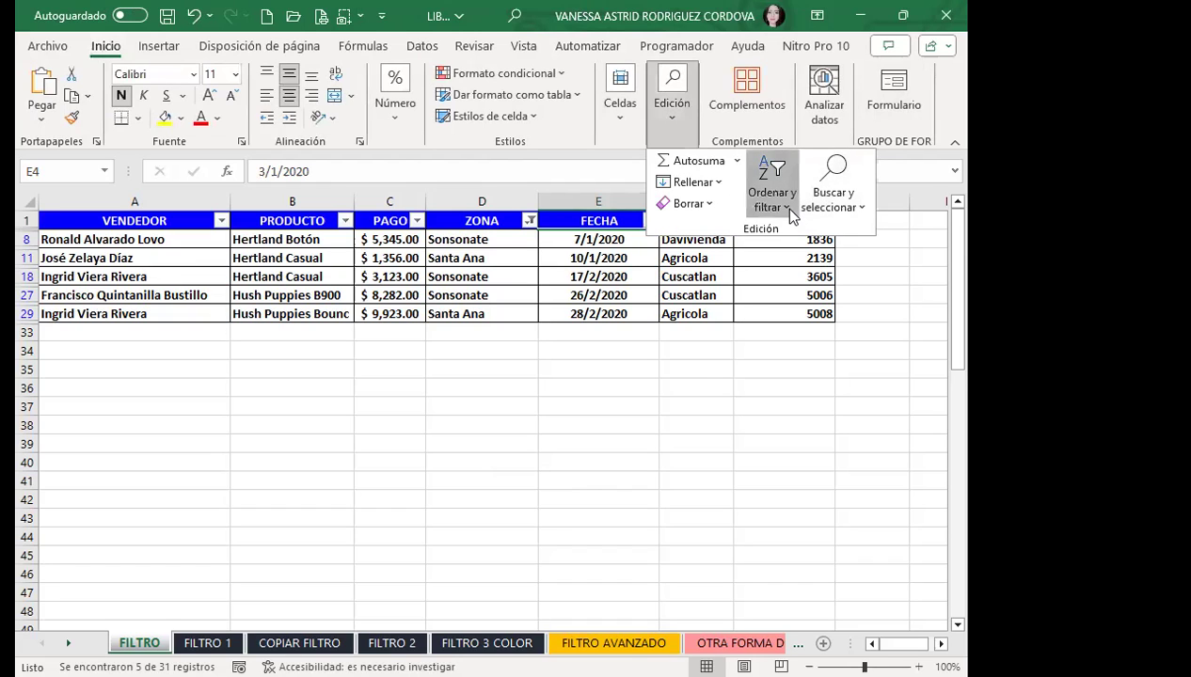
click(788, 209)
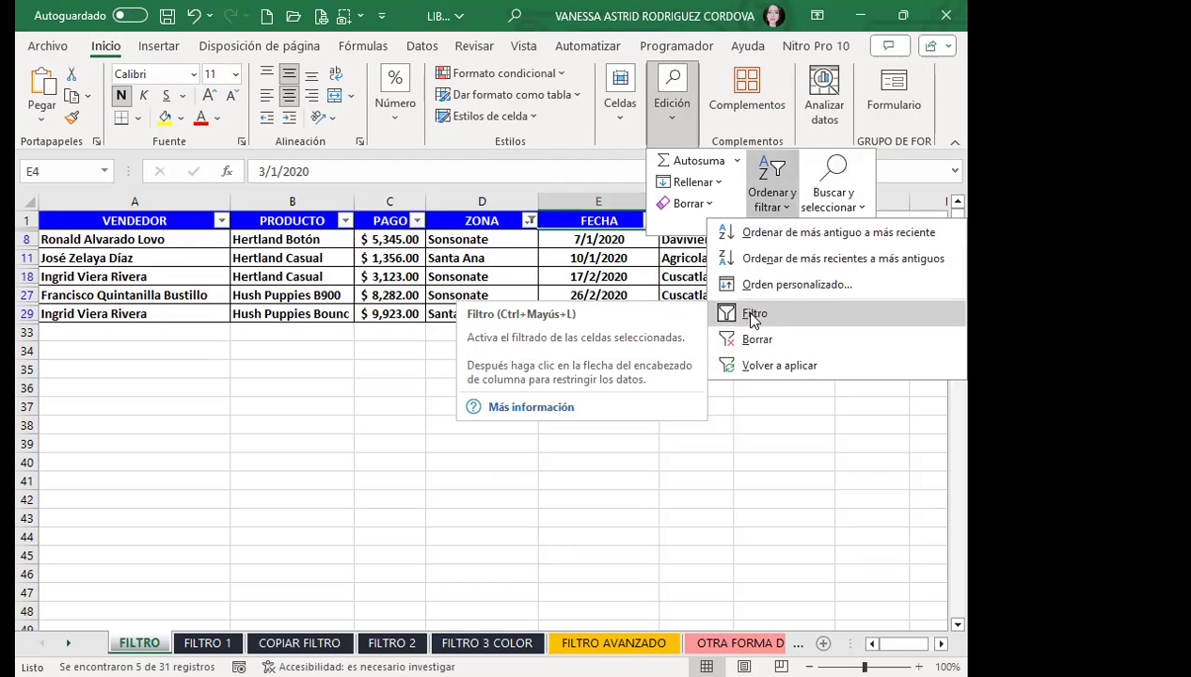
click(509, 270)
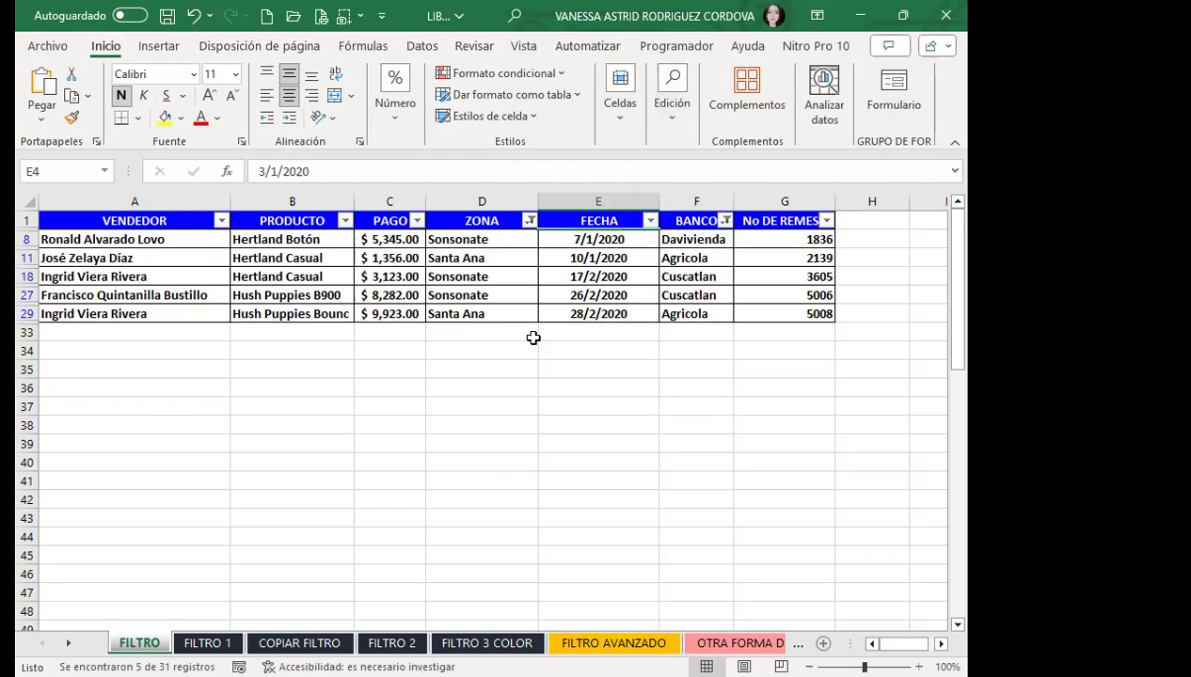
Step: Return to the Datos tab and scroll the five filtered rows down and back up
click(421, 45)
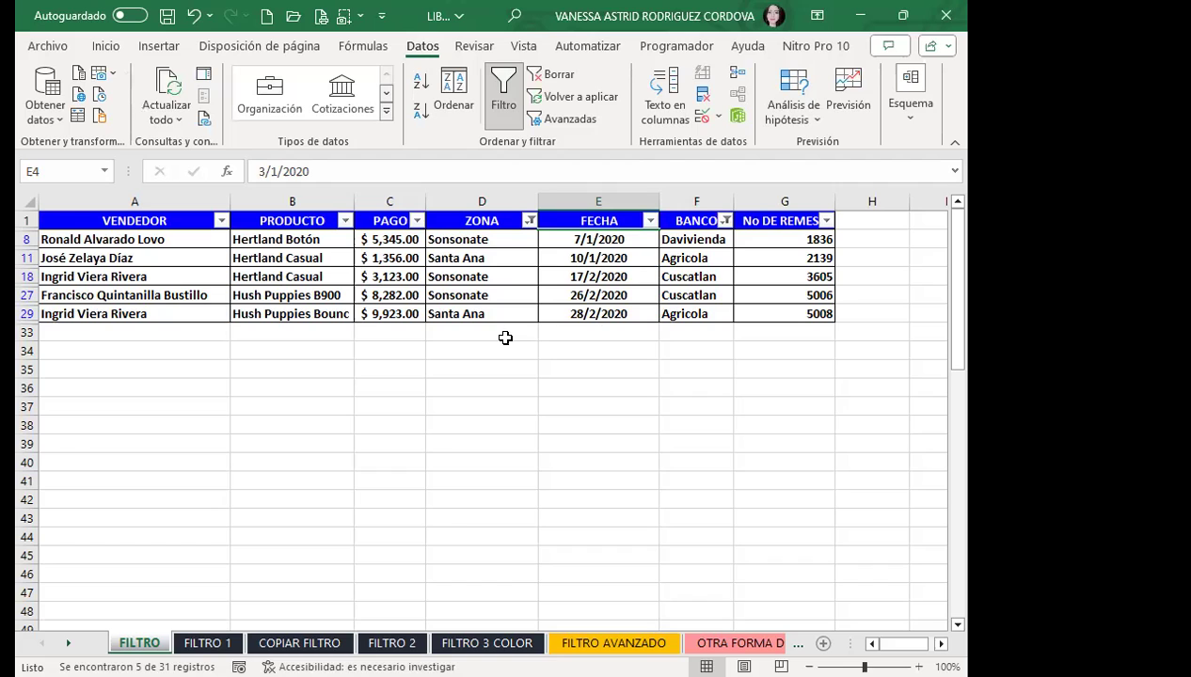
scroll(252, 465, down, 3)
scroll(264, 475, up, 3)
Step: Copy the filtered table, cancel, then briefly copy and cancel the empty range A35:G43
drag(79, 217, 813, 313)
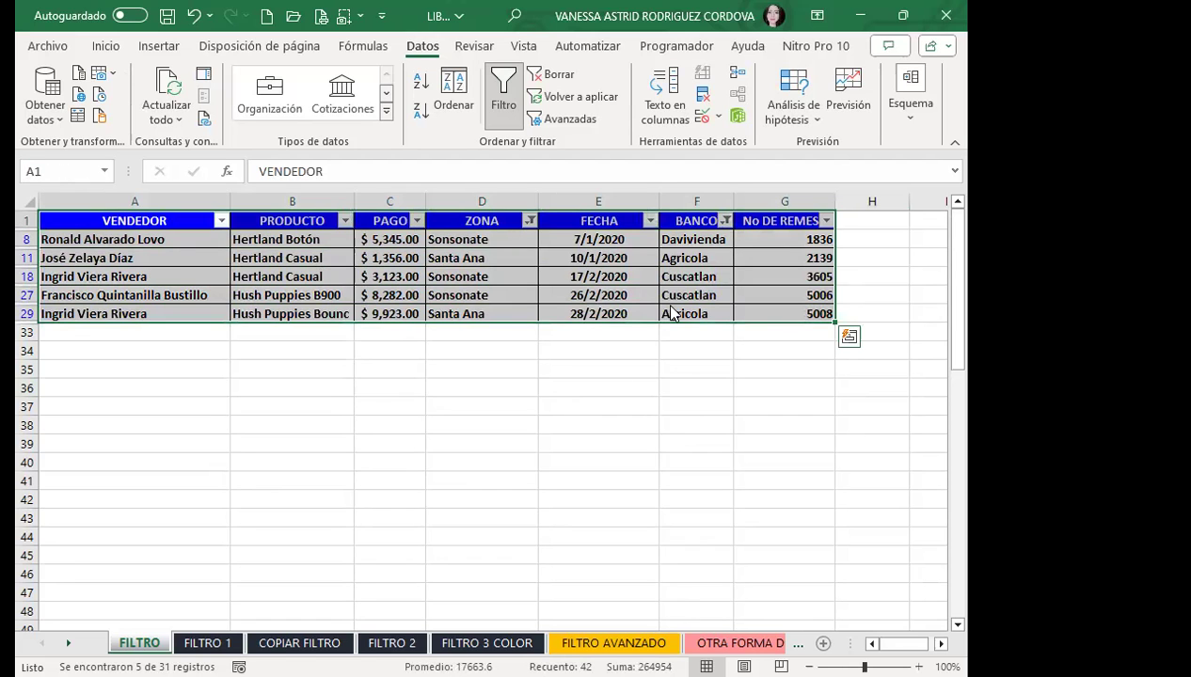
key(ctrl+c)
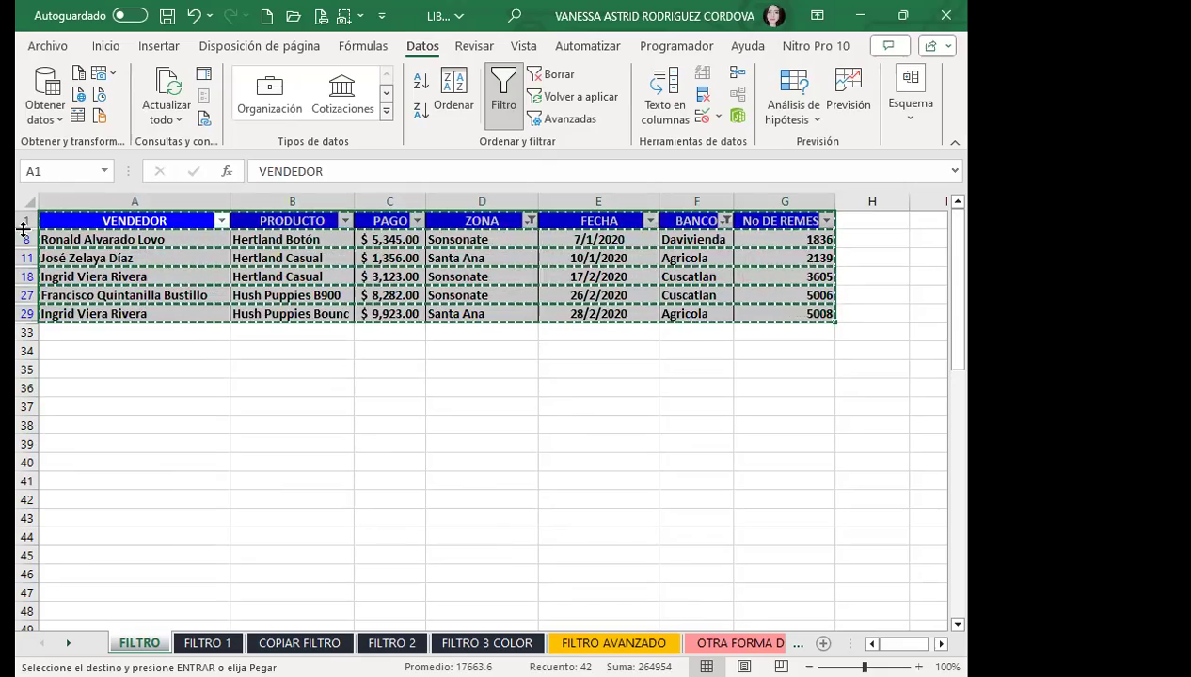
key(Escape)
drag(57, 370, 763, 521)
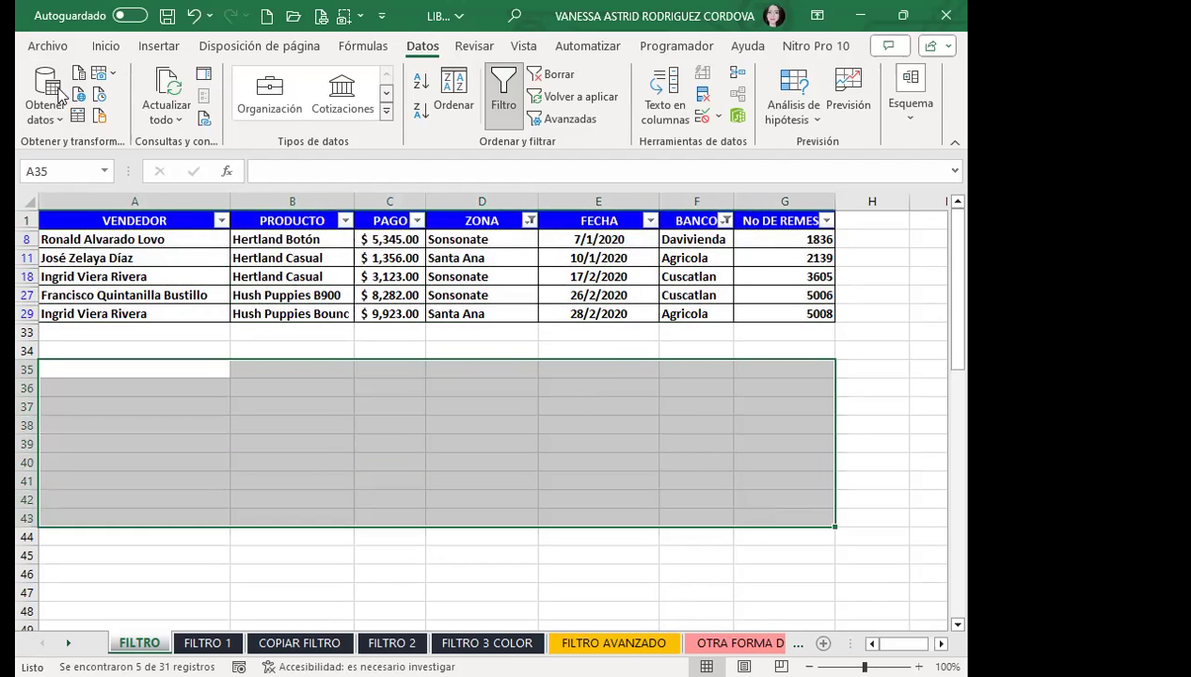
click(105, 45)
click(73, 97)
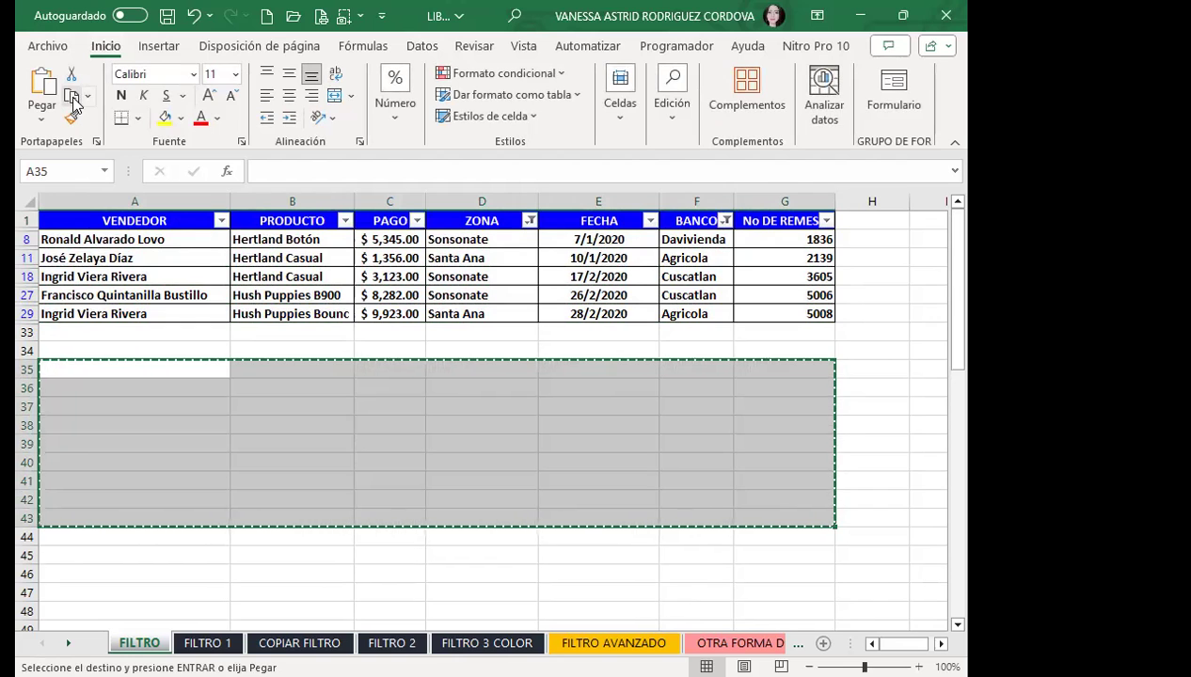
key(Escape)
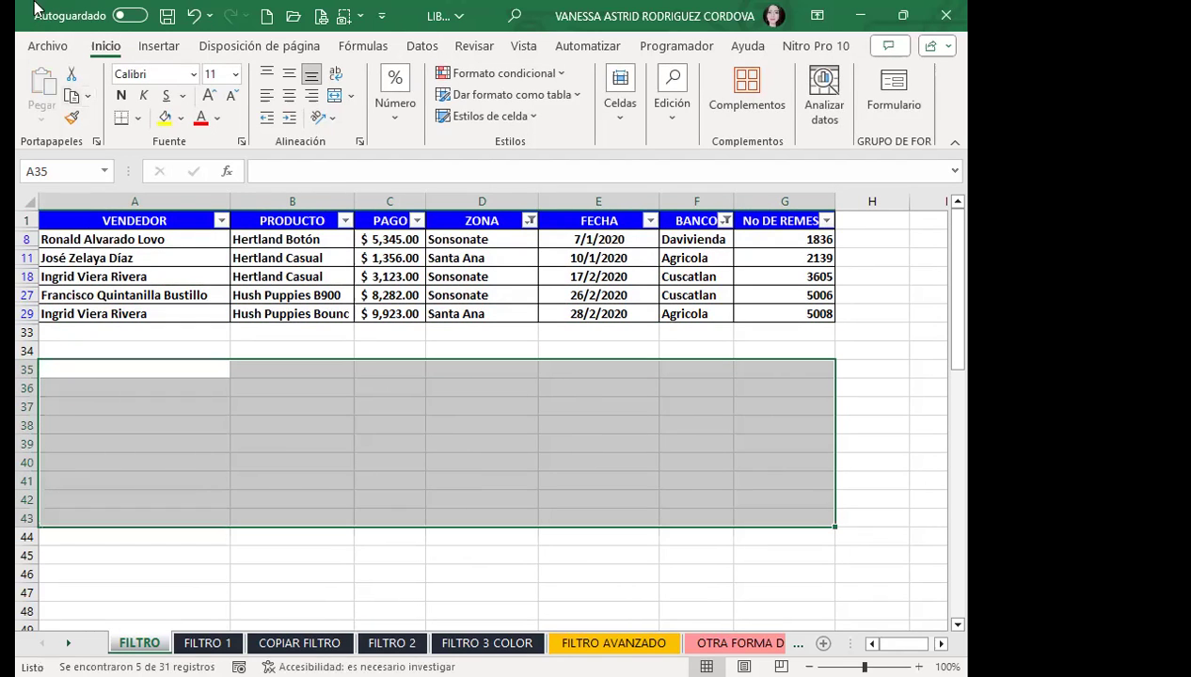
Step: Recopy the filtered header and five rows and paste them at cell A100
drag(80, 220, 760, 313)
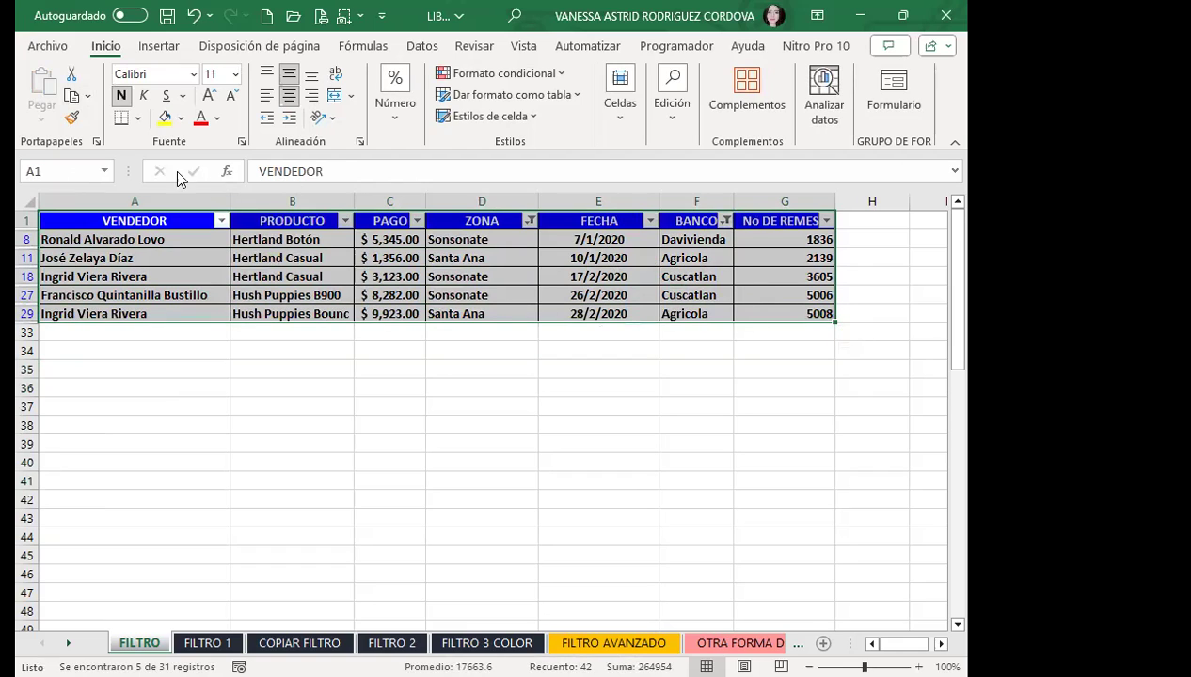
click(69, 97)
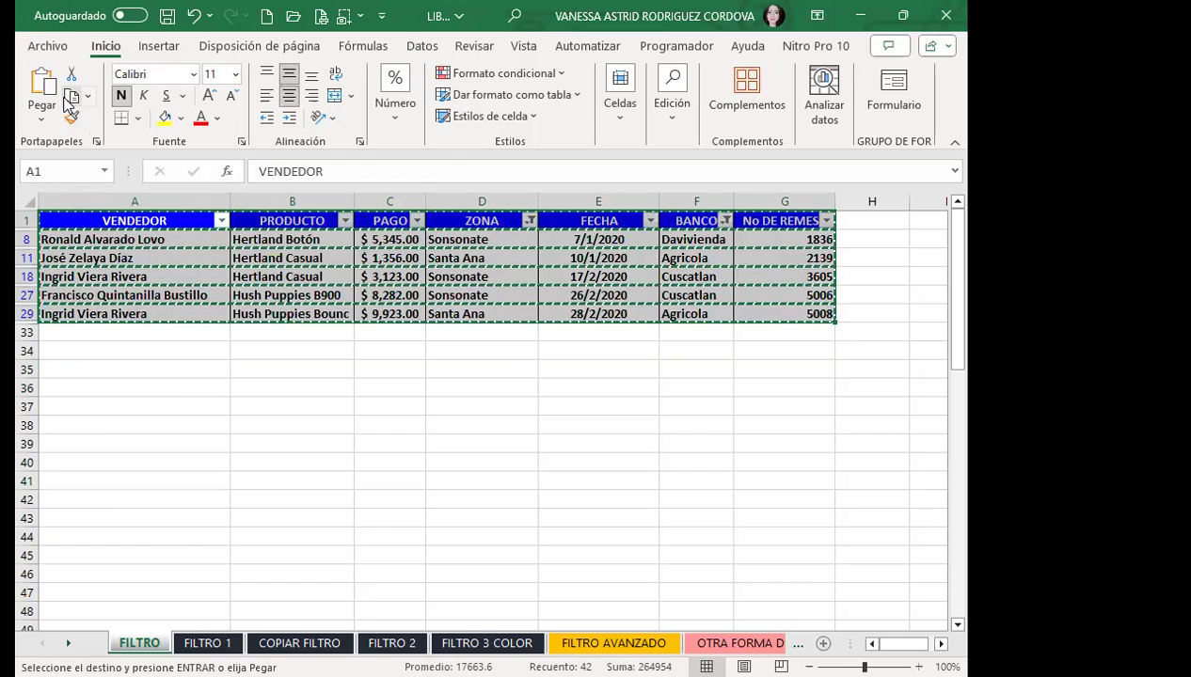
scroll(173, 500, down, 15)
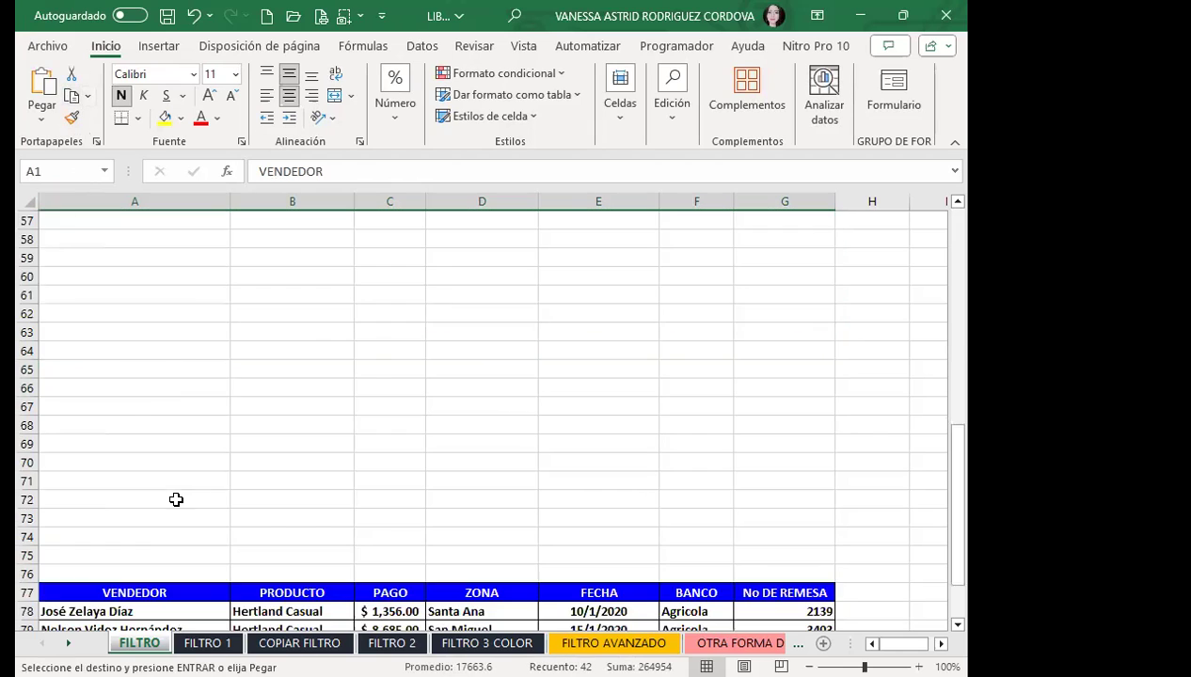
scroll(176, 488, down, 8)
click(96, 295)
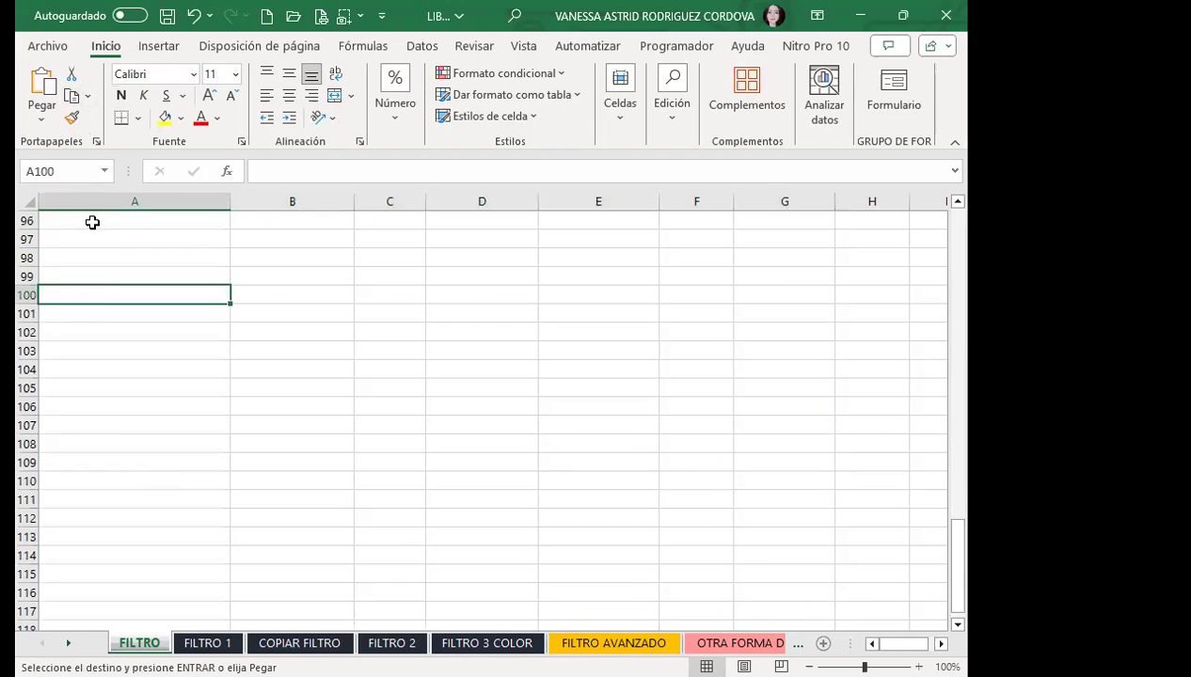
click(48, 84)
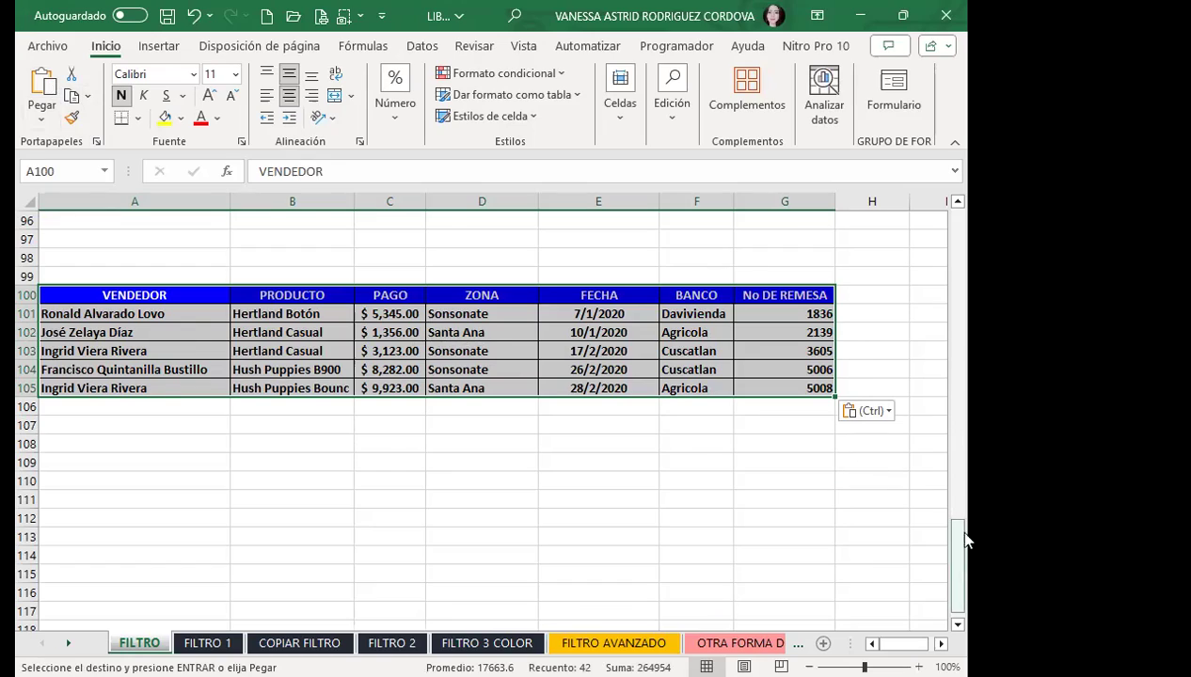
drag(956, 536, 958, 171)
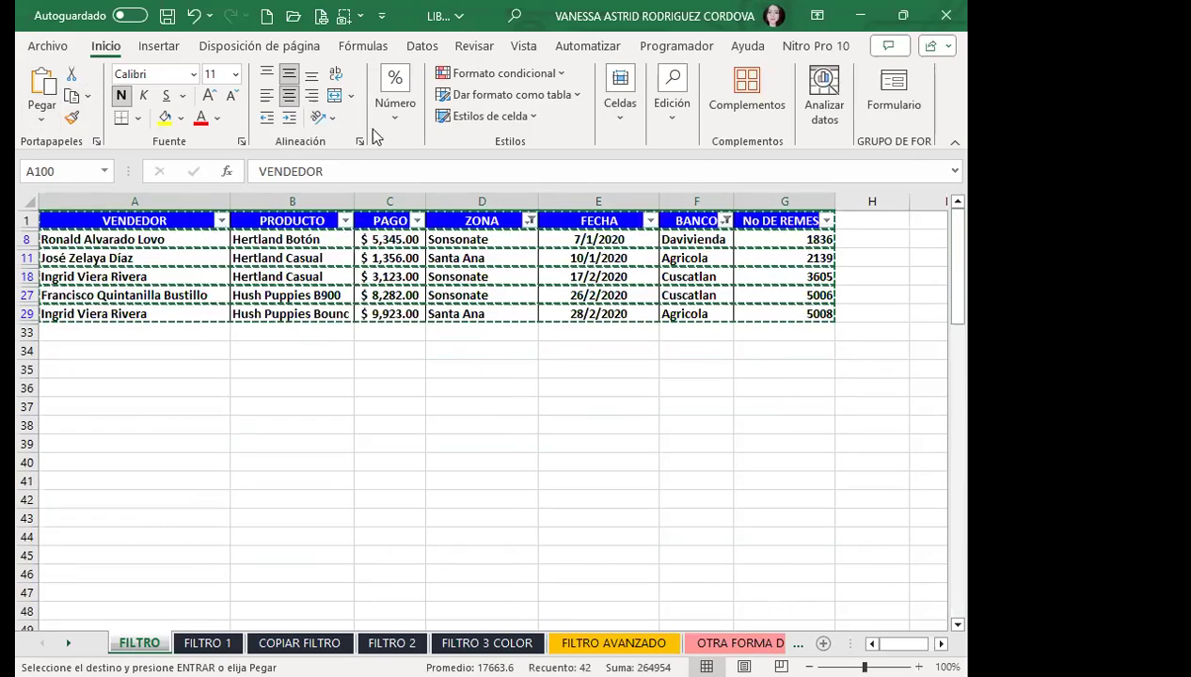
Step: Clear the bank and zone filters on the Datos tab so every record shows
click(423, 47)
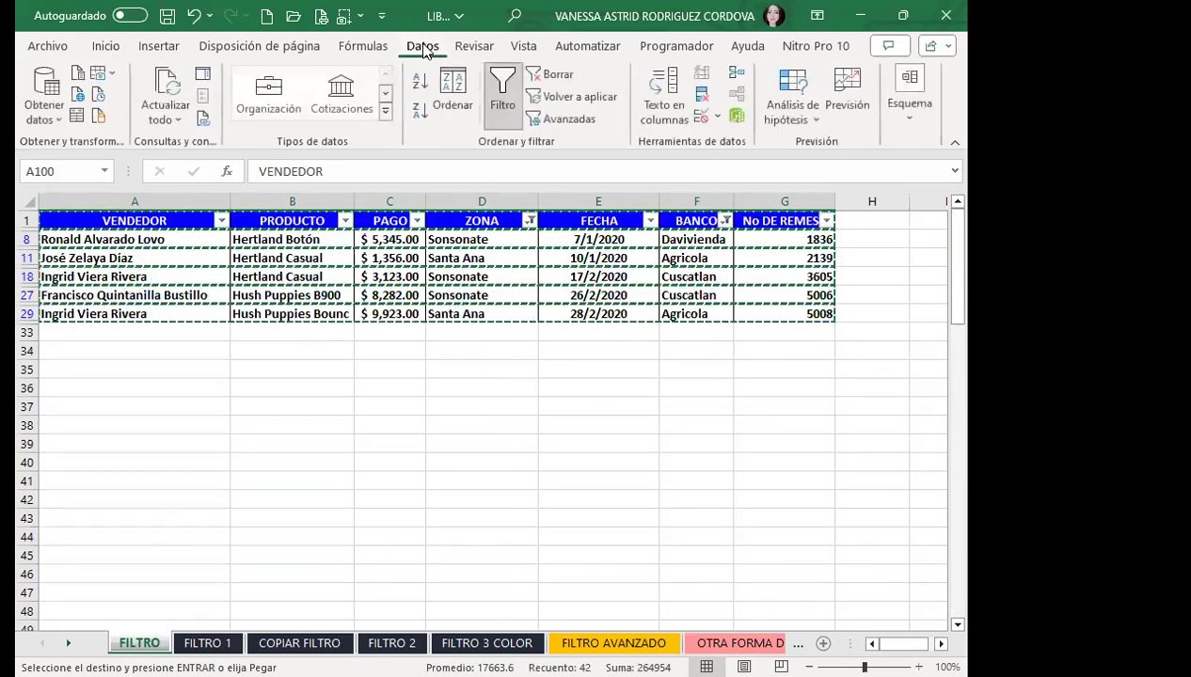
click(504, 85)
scroll(376, 395, down, 5)
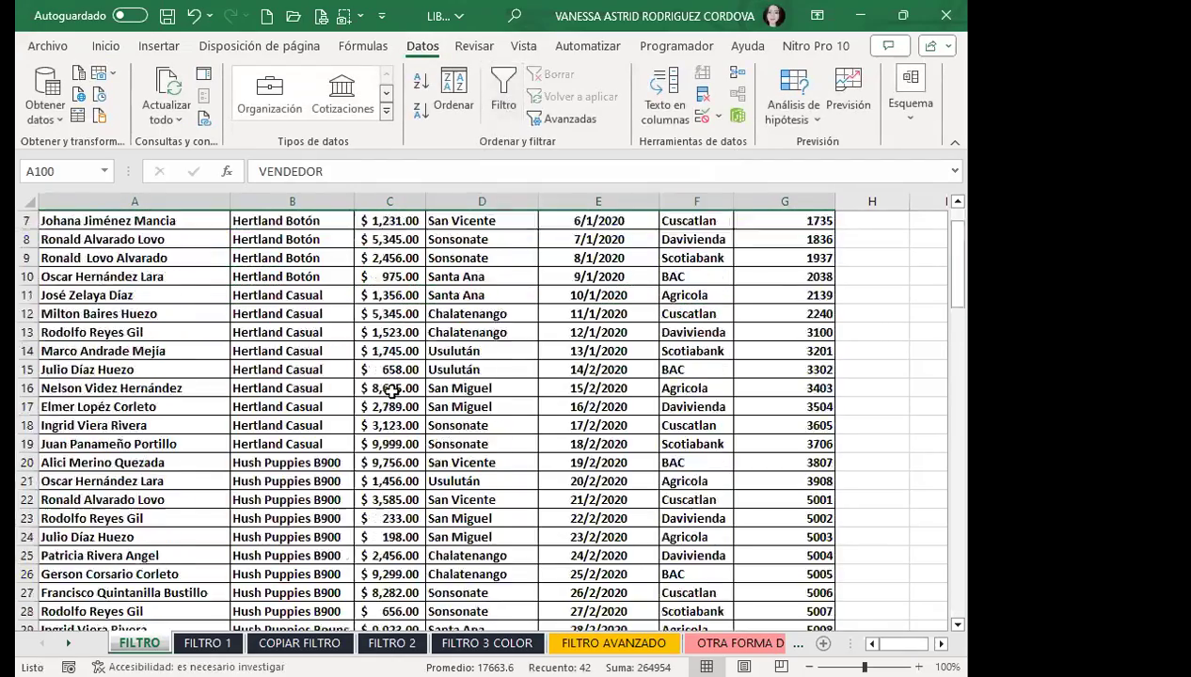
scroll(334, 456, down, 1)
scroll(311, 505, up, 6)
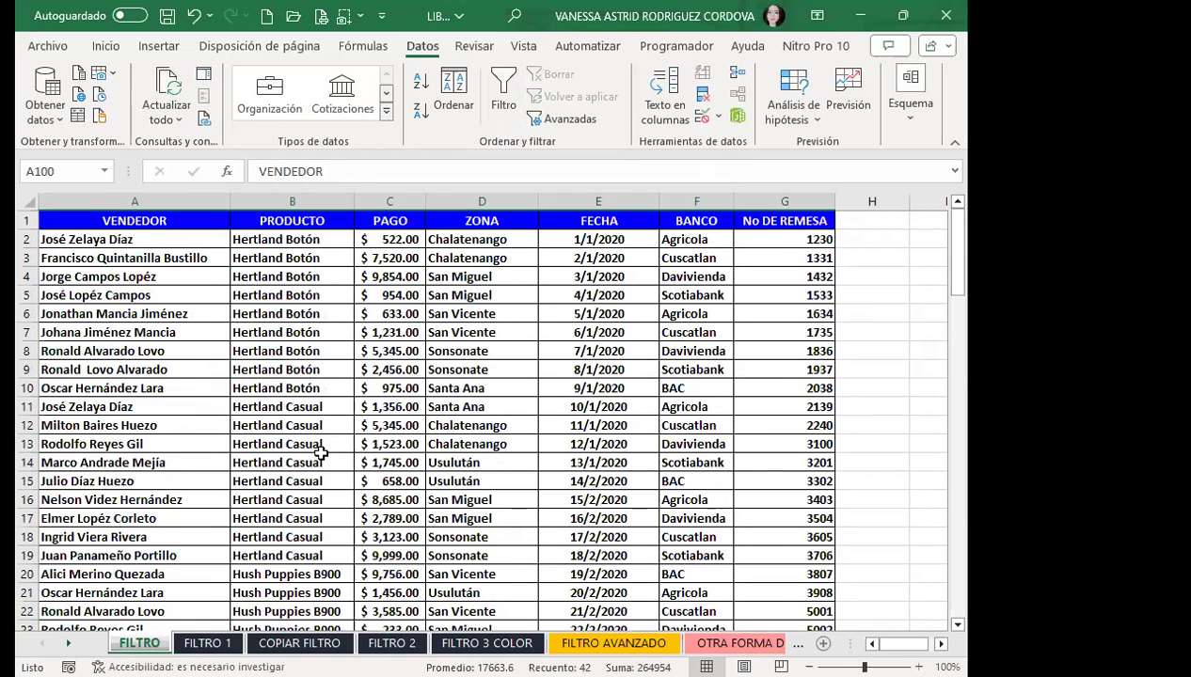
Step: Re-enable AutoFilter on header row 1 from cell D1 via Ordenar y filtrar > Filtro
click(476, 224)
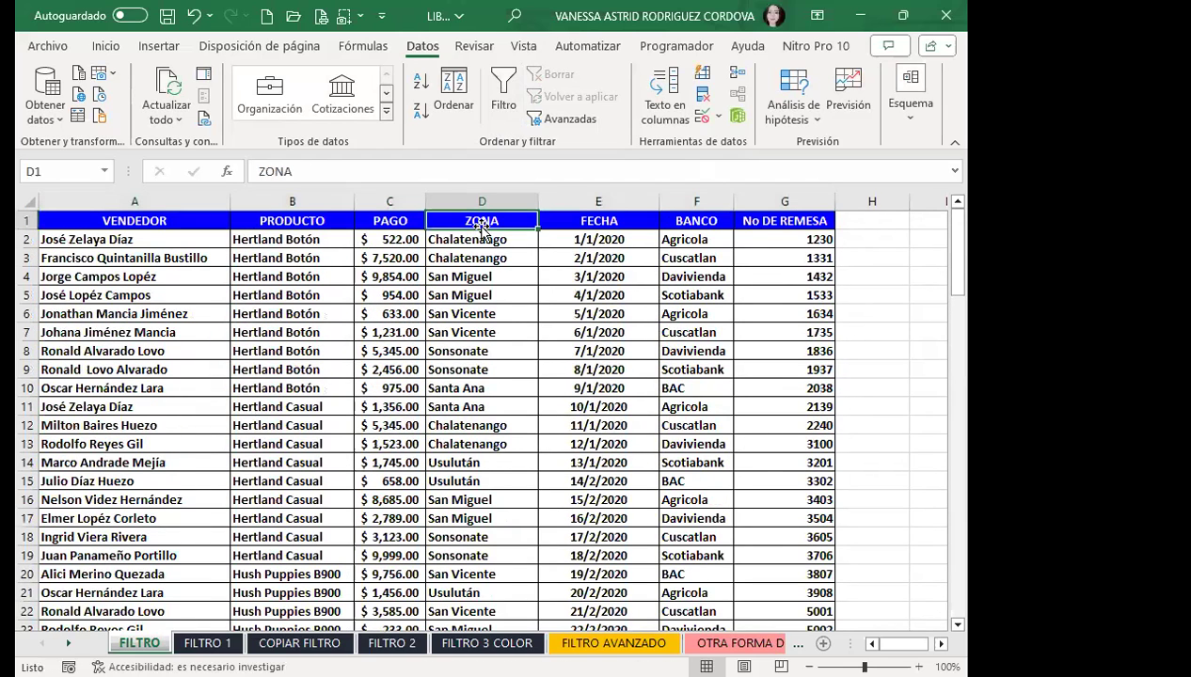
click(504, 89)
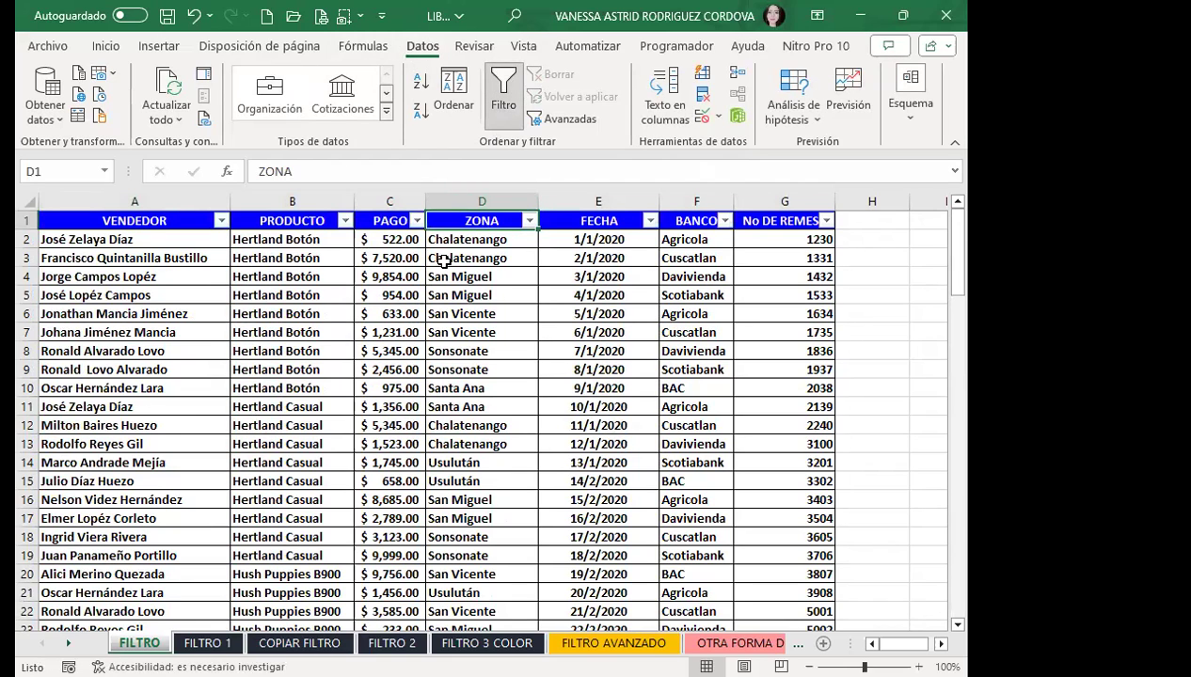
click(505, 101)
click(105, 46)
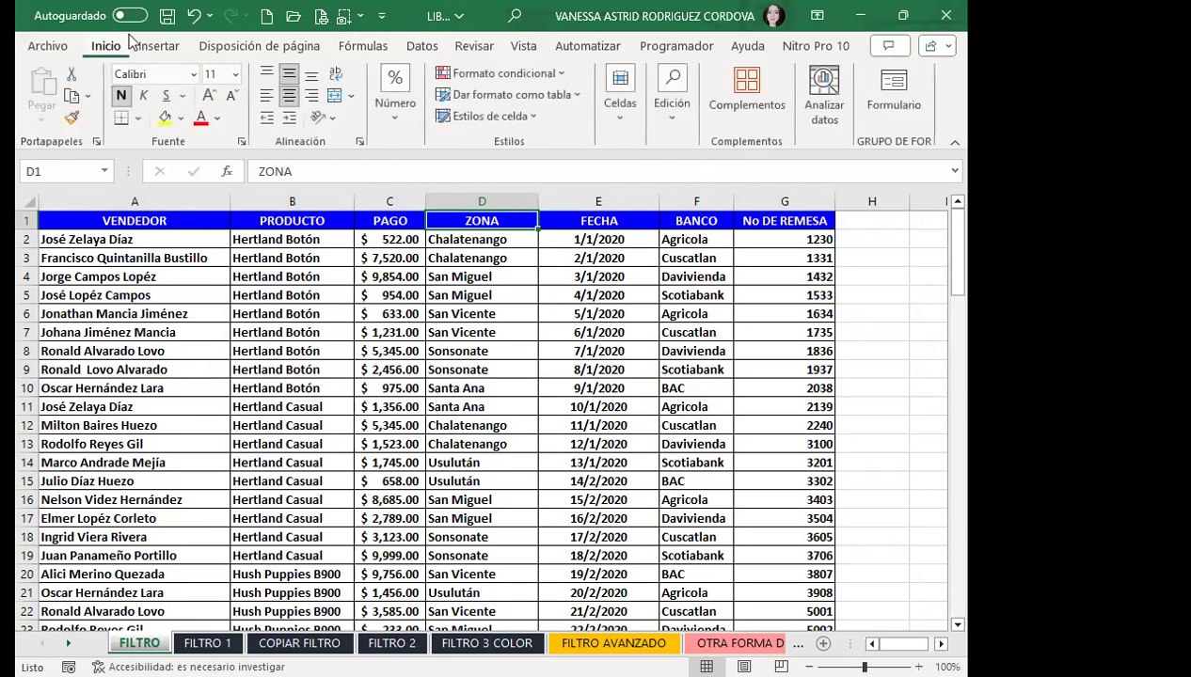
click(668, 121)
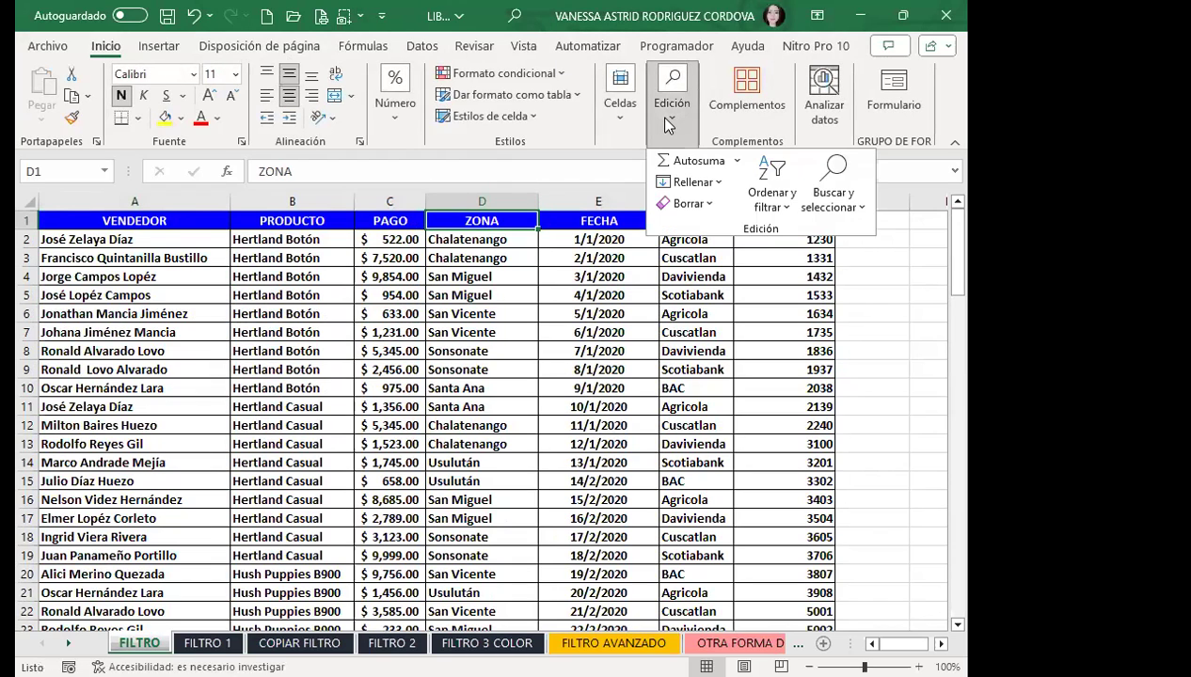
click(773, 195)
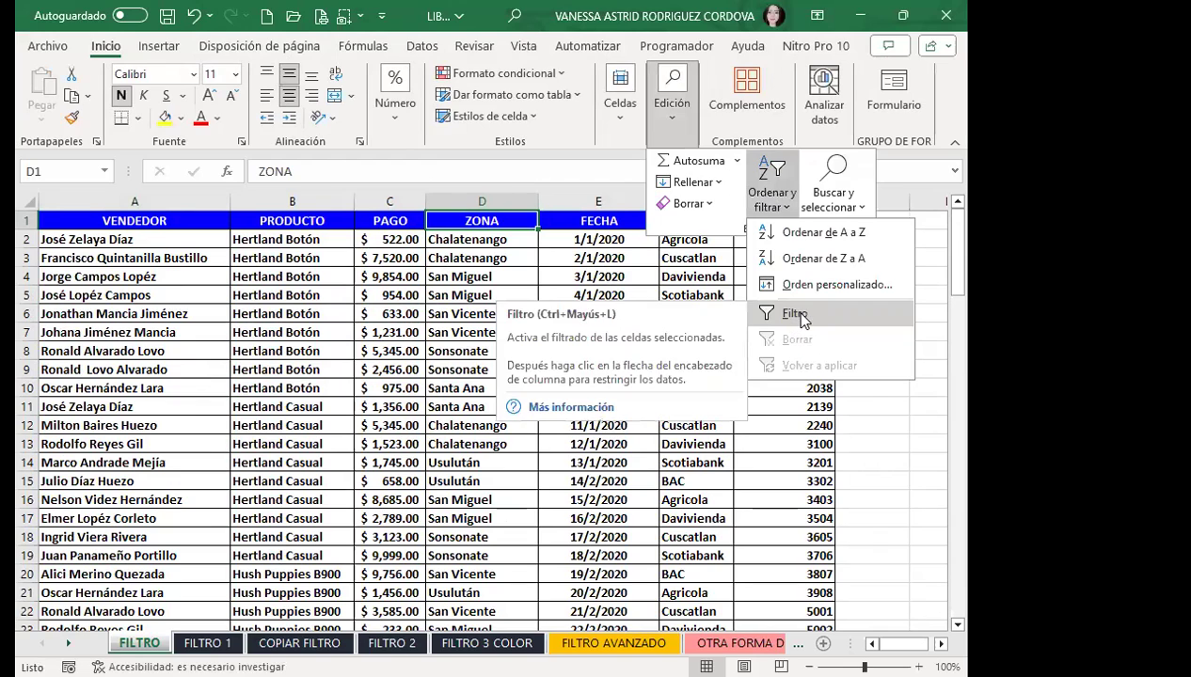
click(798, 315)
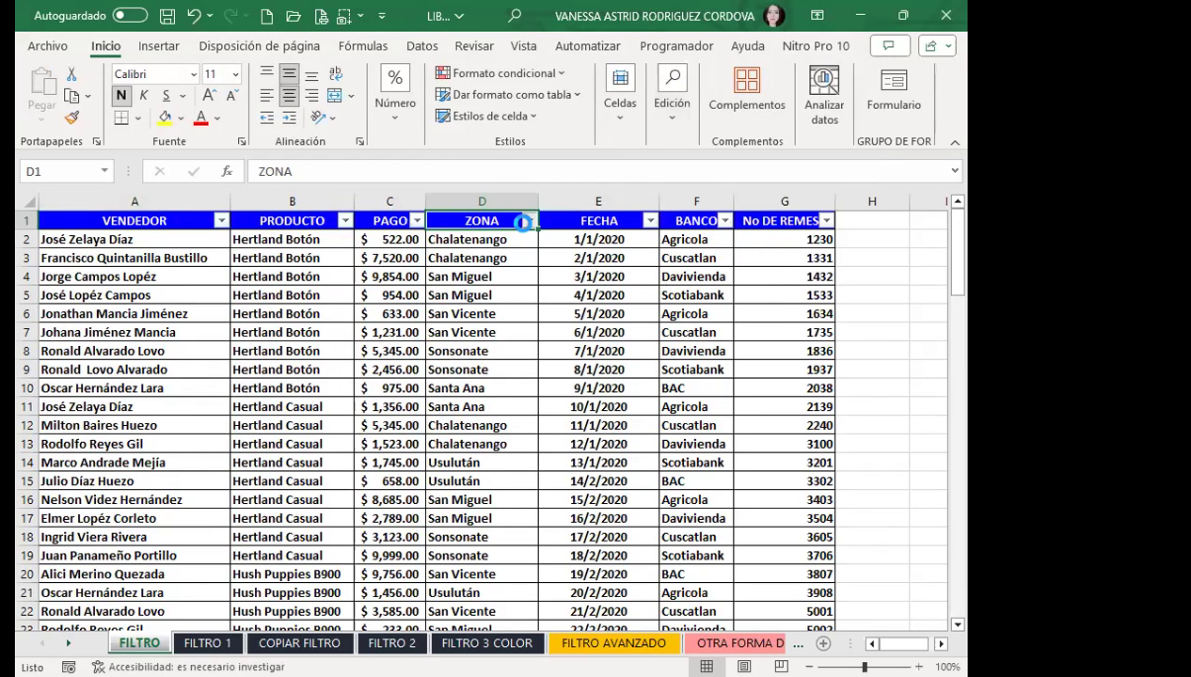
Step: Filter ZONA to Chalatenango, San Miguel, San Vicente and Usulután
click(528, 221)
click(344, 464)
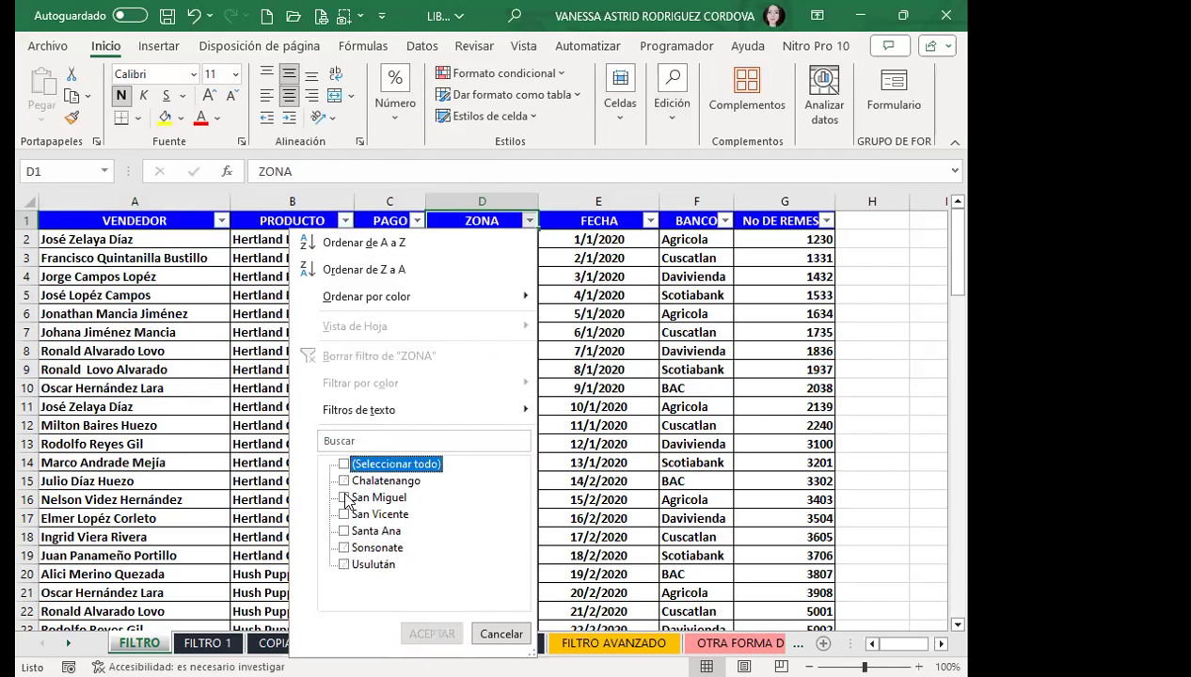
click(344, 498)
click(345, 480)
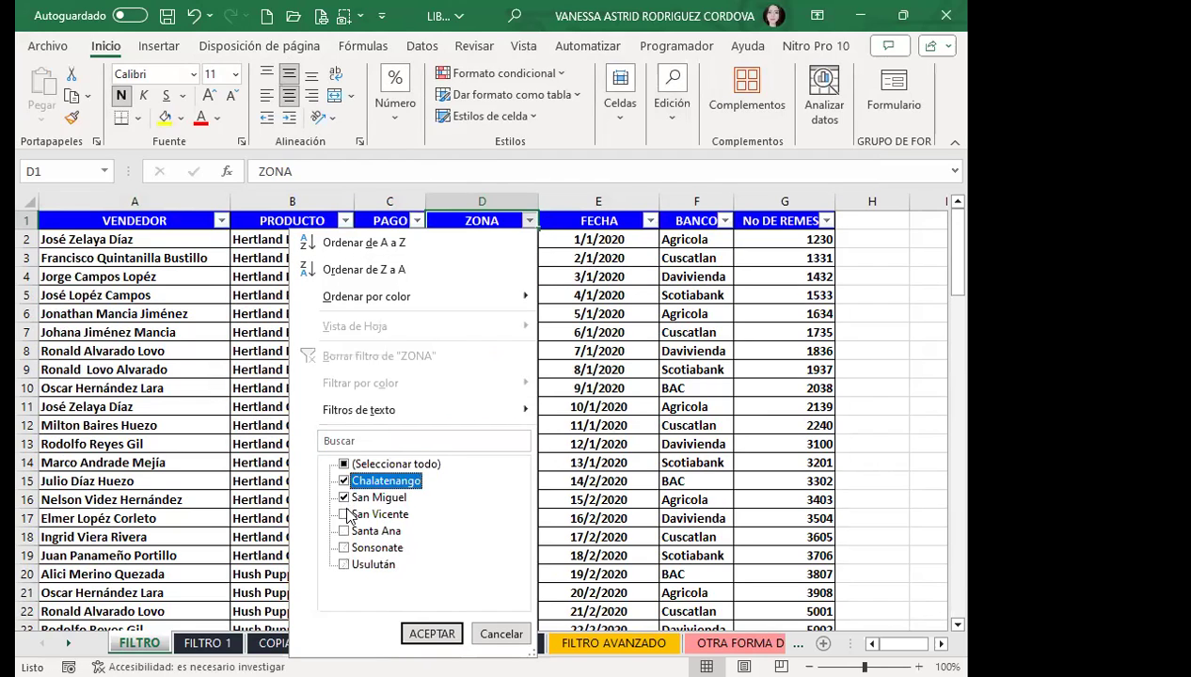
click(346, 515)
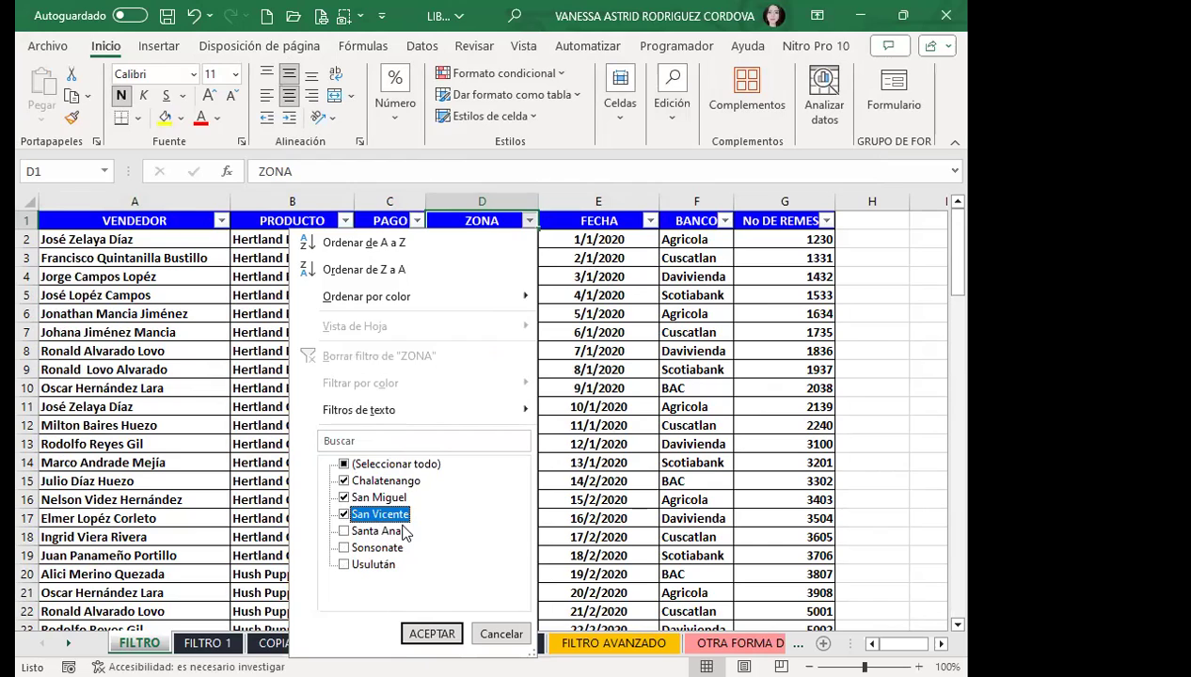
click(344, 564)
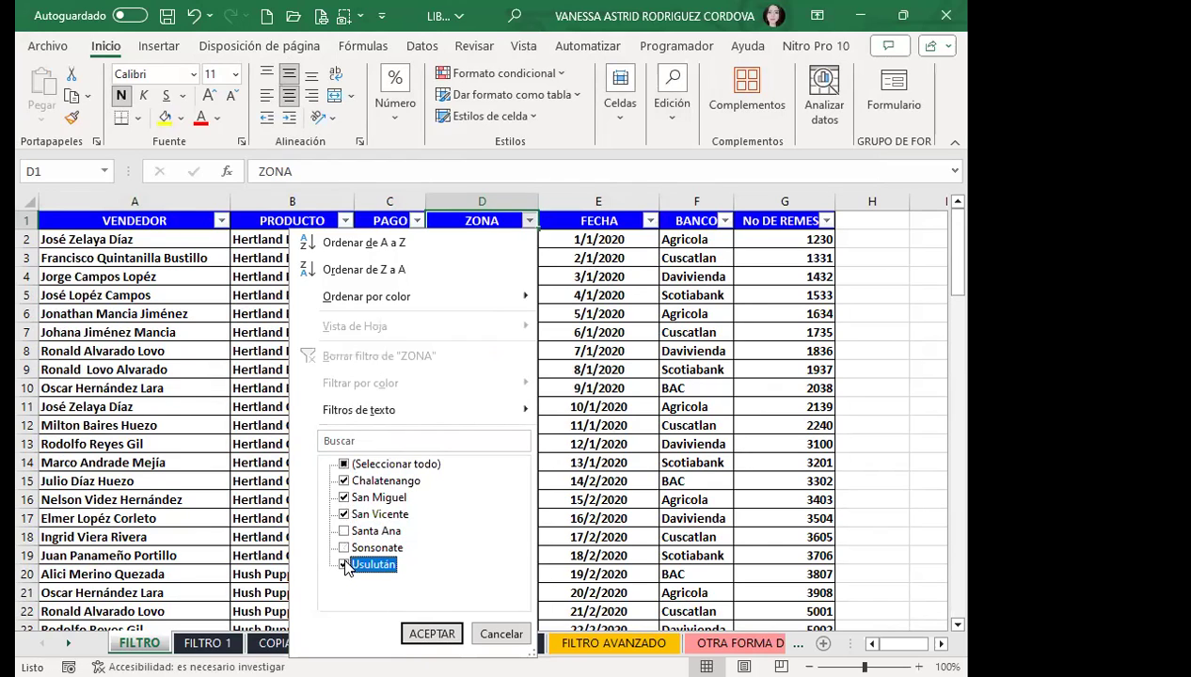
click(422, 636)
scroll(402, 475, down, 3)
scroll(403, 475, up, 3)
Step: Limit the BANCO column to BAC and Scotiabank, leaving 7 of 31 records
click(724, 220)
click(539, 464)
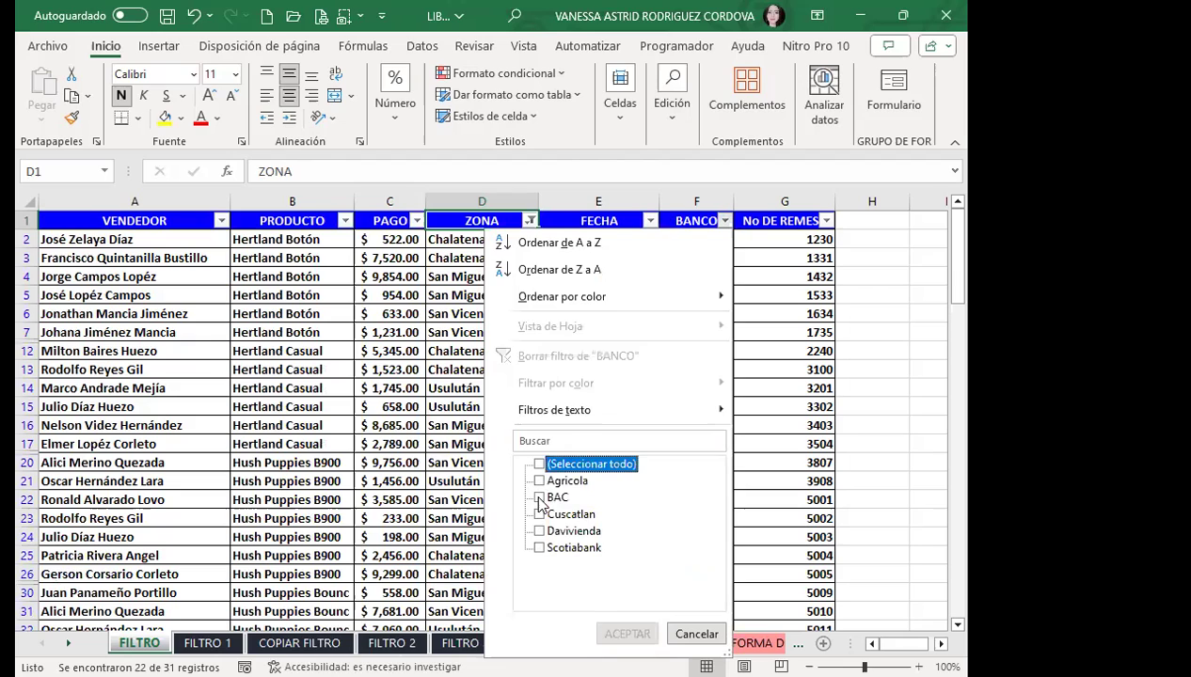
click(539, 497)
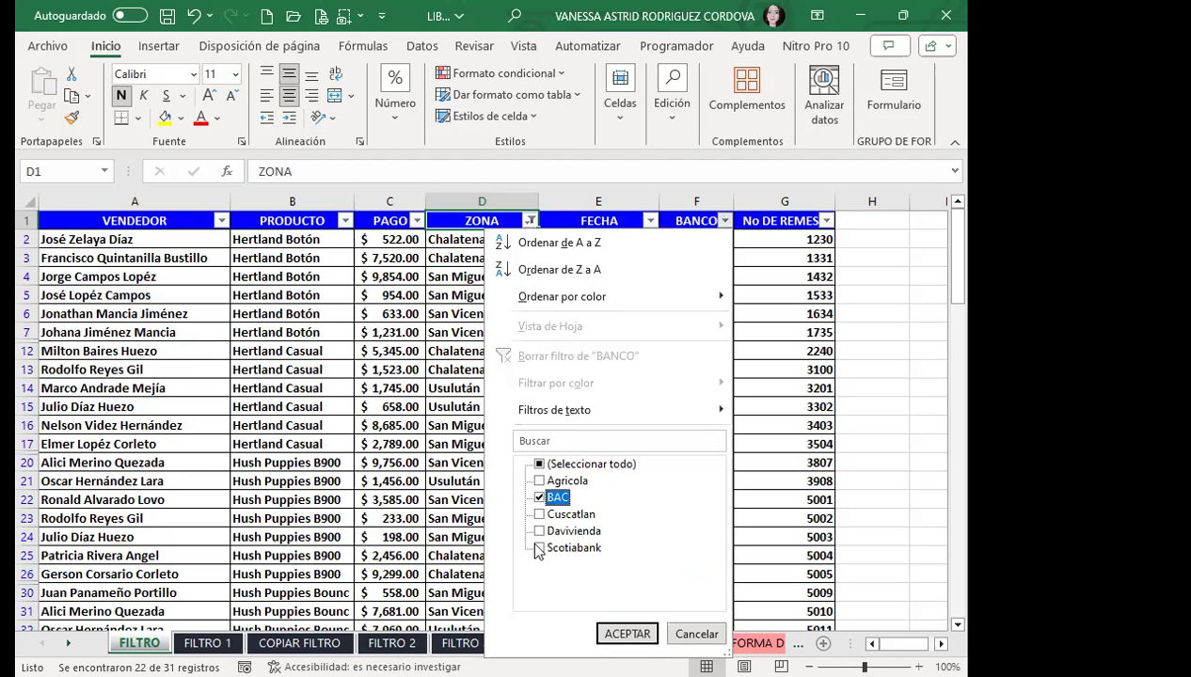
click(540, 547)
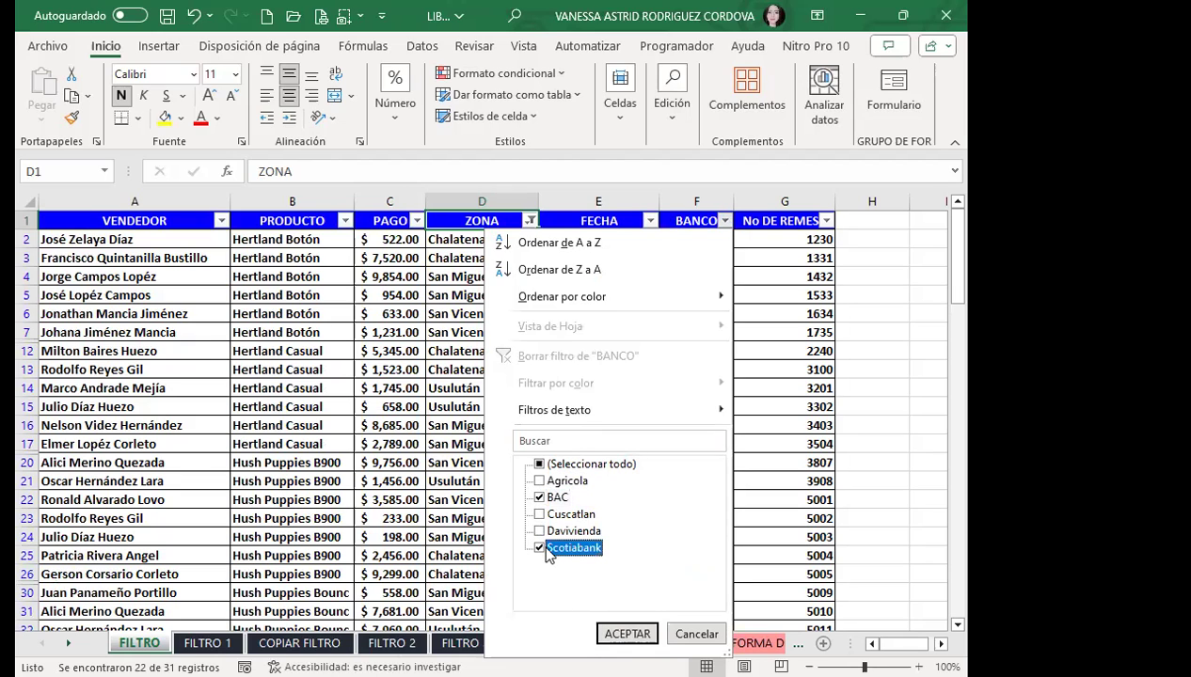
click(625, 636)
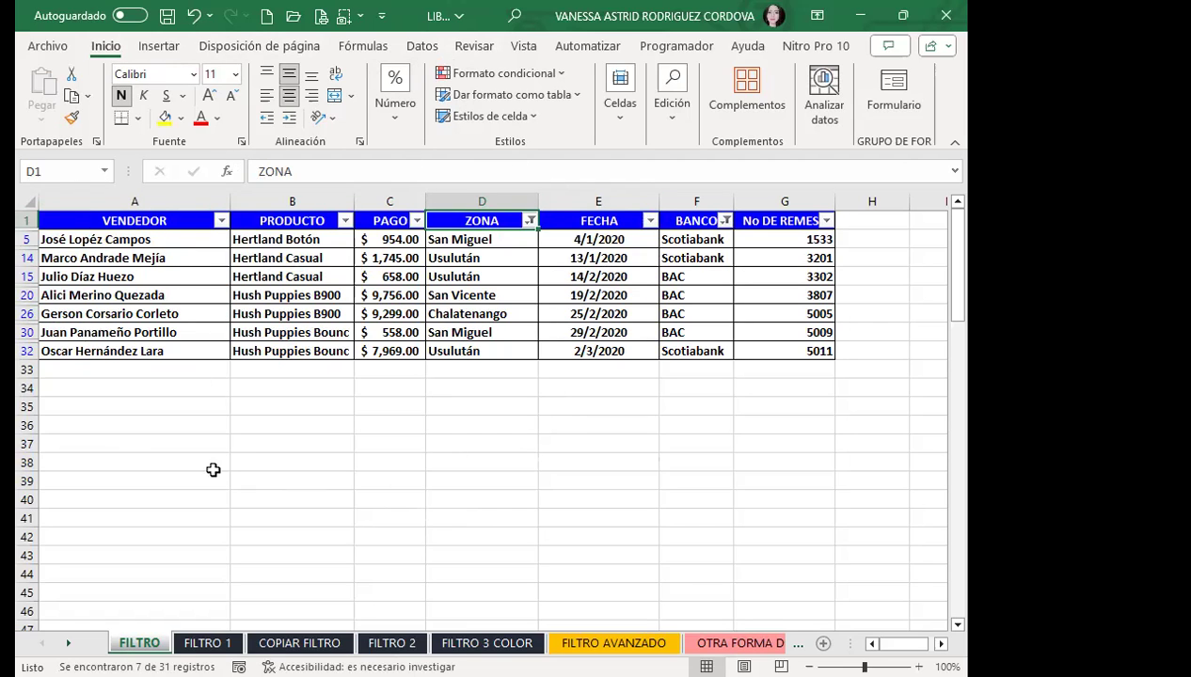
click(532, 219)
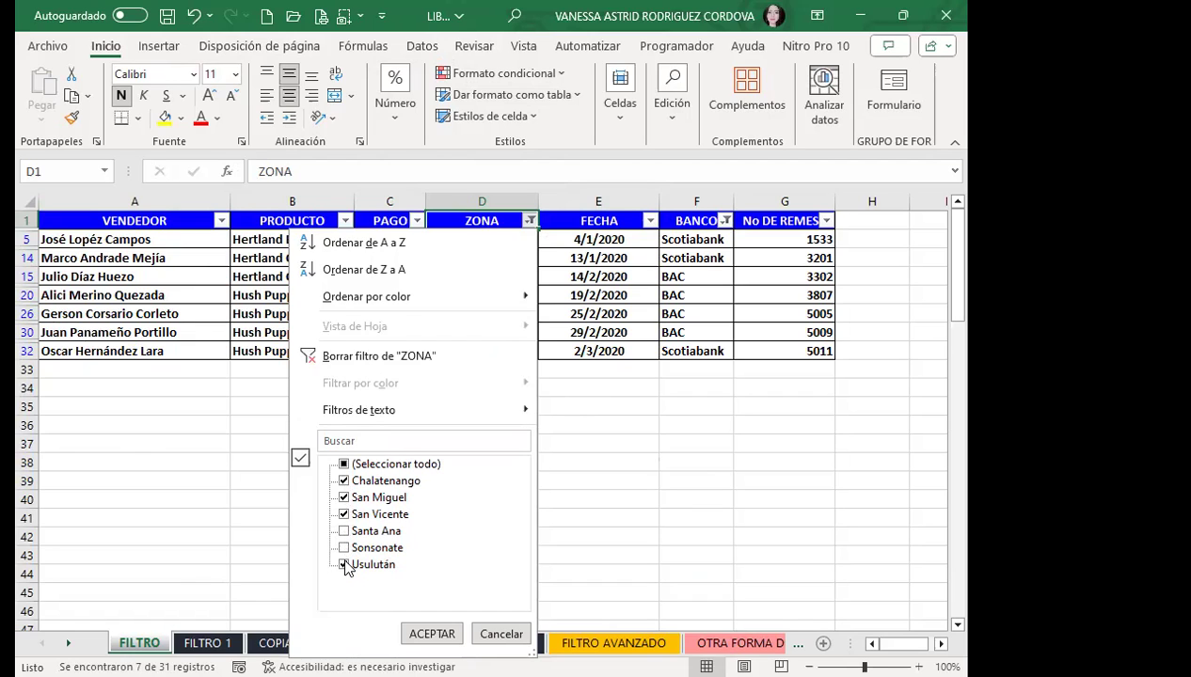
click(416, 630)
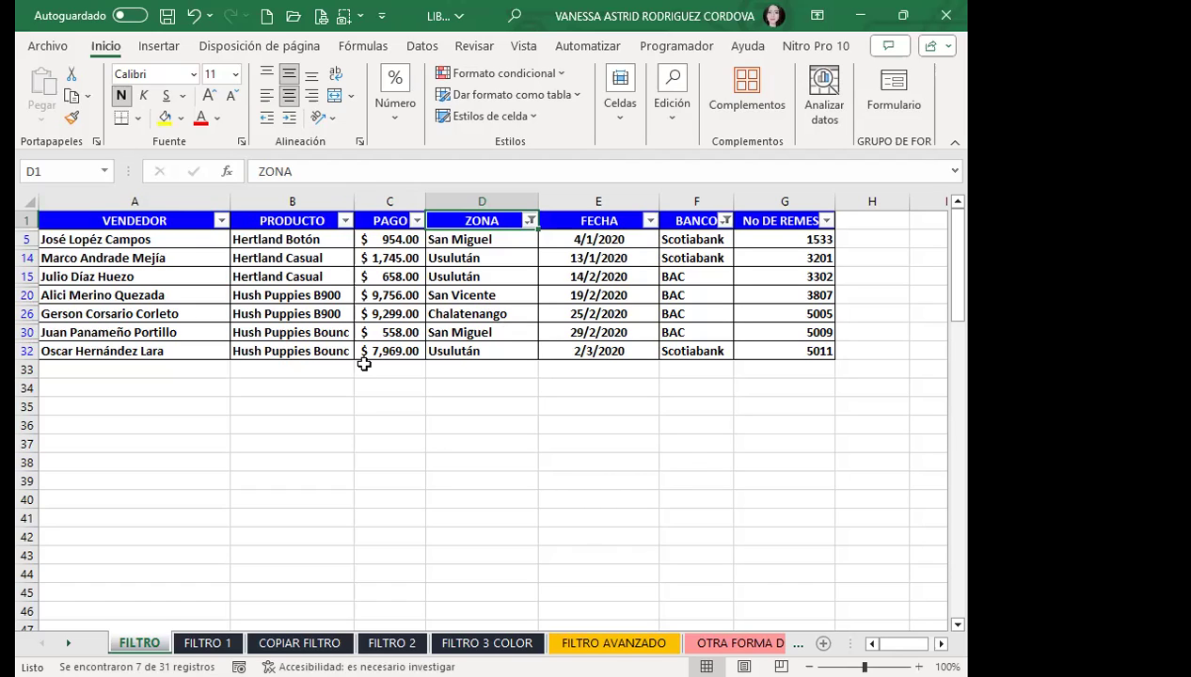
click(200, 290)
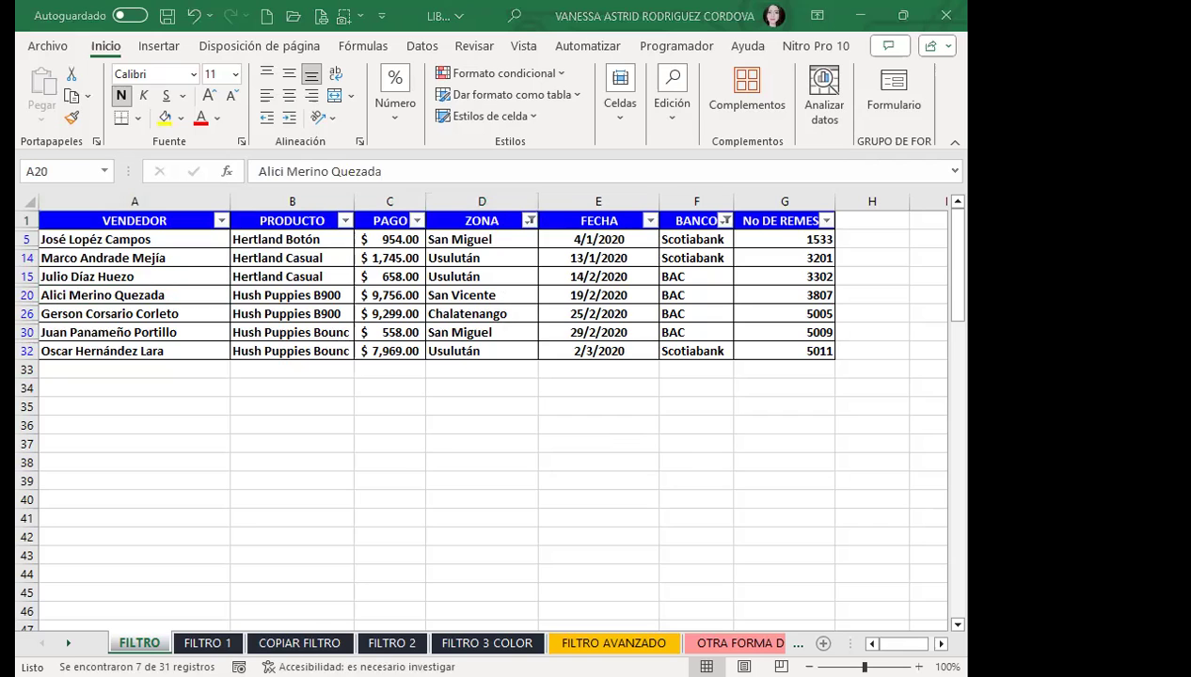
Step: On FILTRO 1, select the PRODUCTO header and toggle AutoFilter on with Ctrl+Shift+L
click(207, 643)
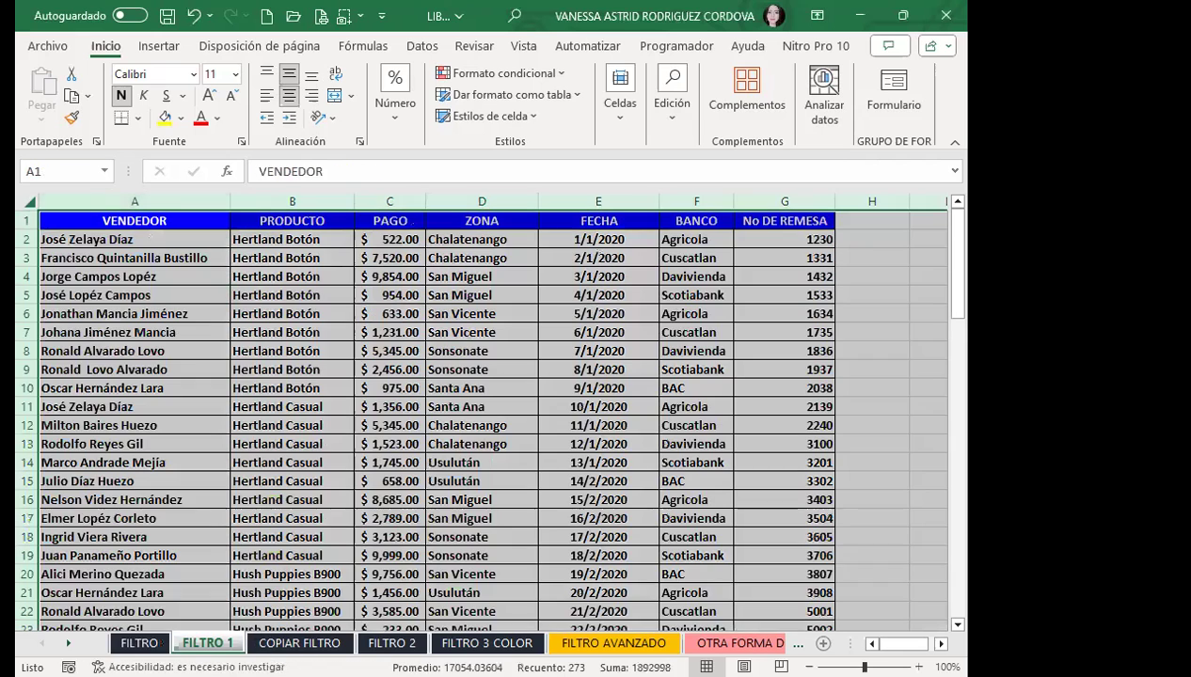
click(431, 348)
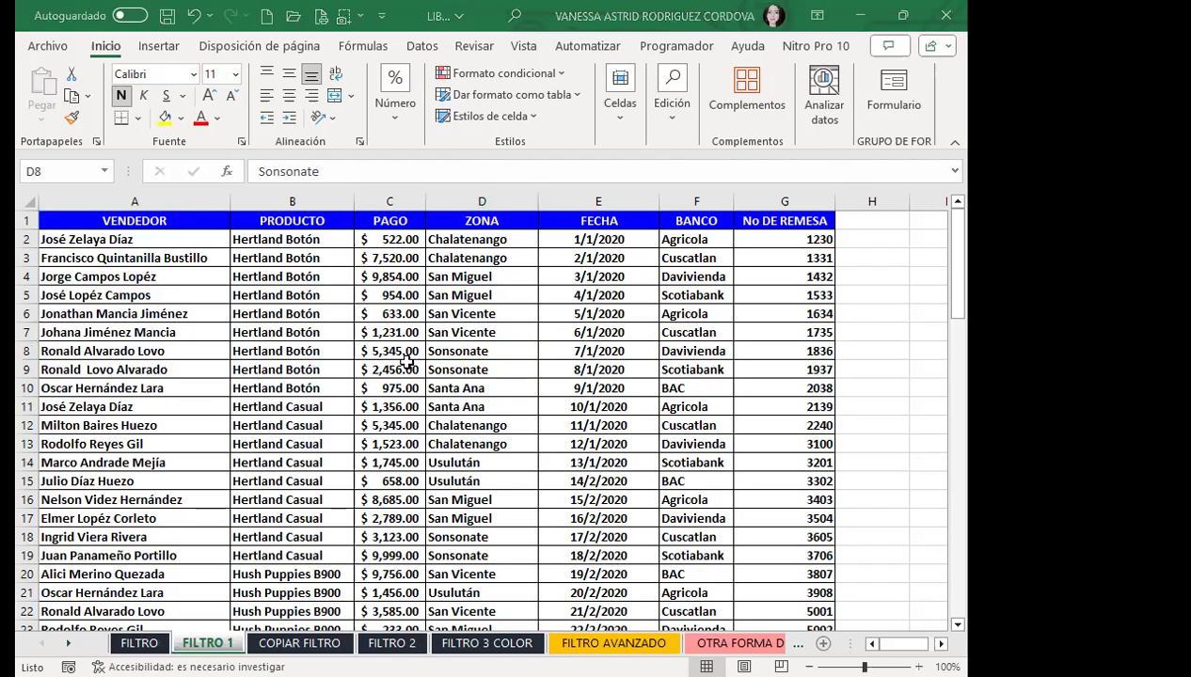
click(256, 353)
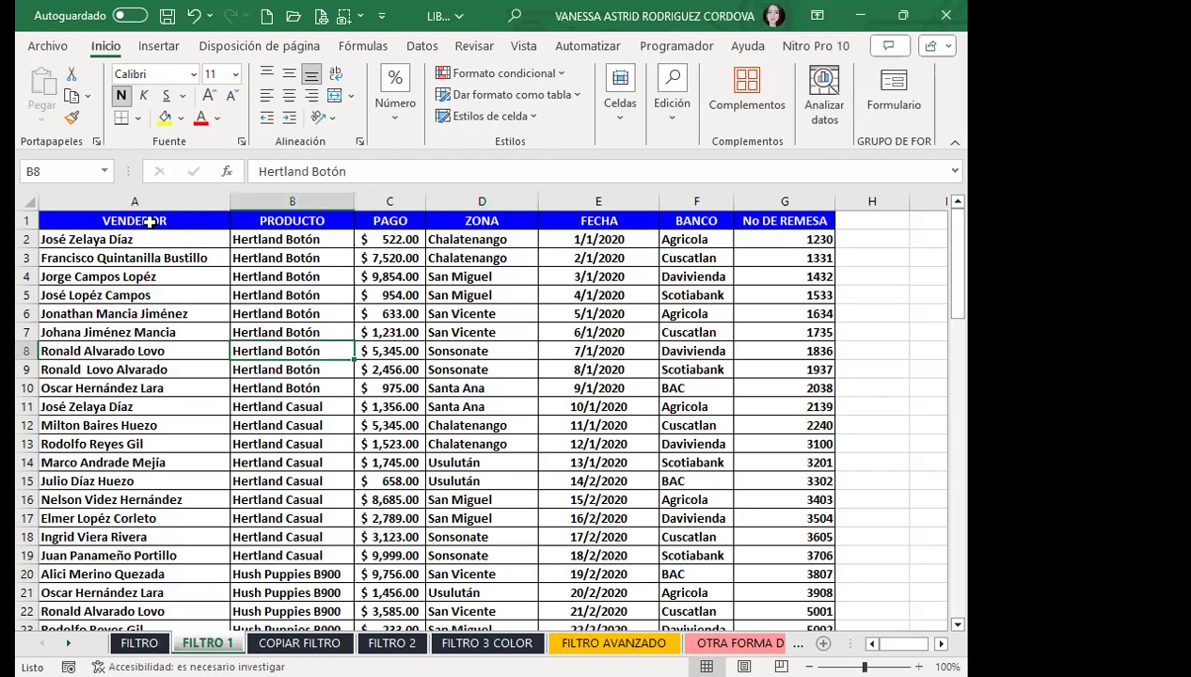
click(329, 220)
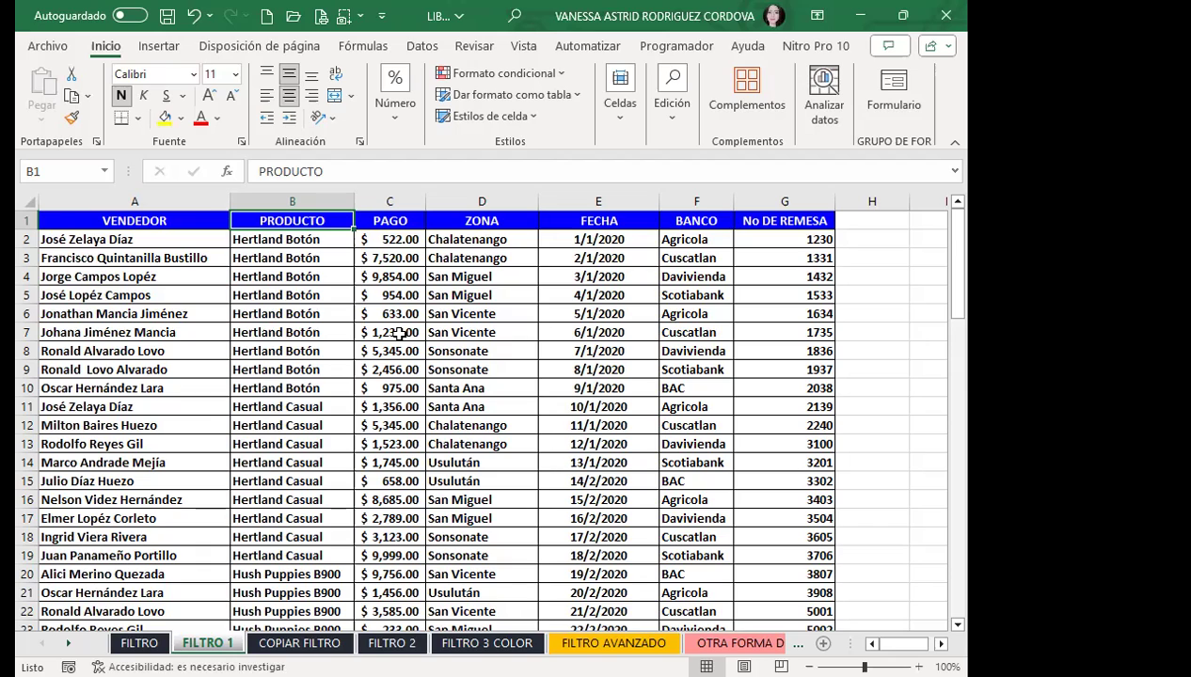
key(ctrl+shift+l)
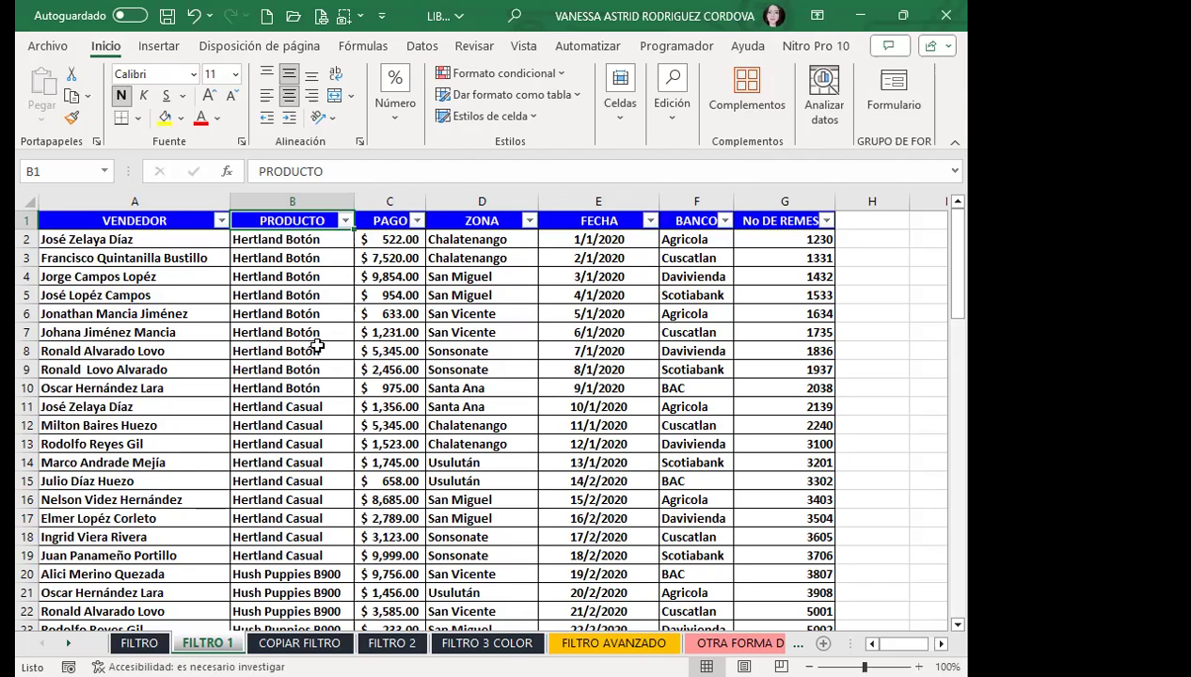
key(ctrl+shift+l)
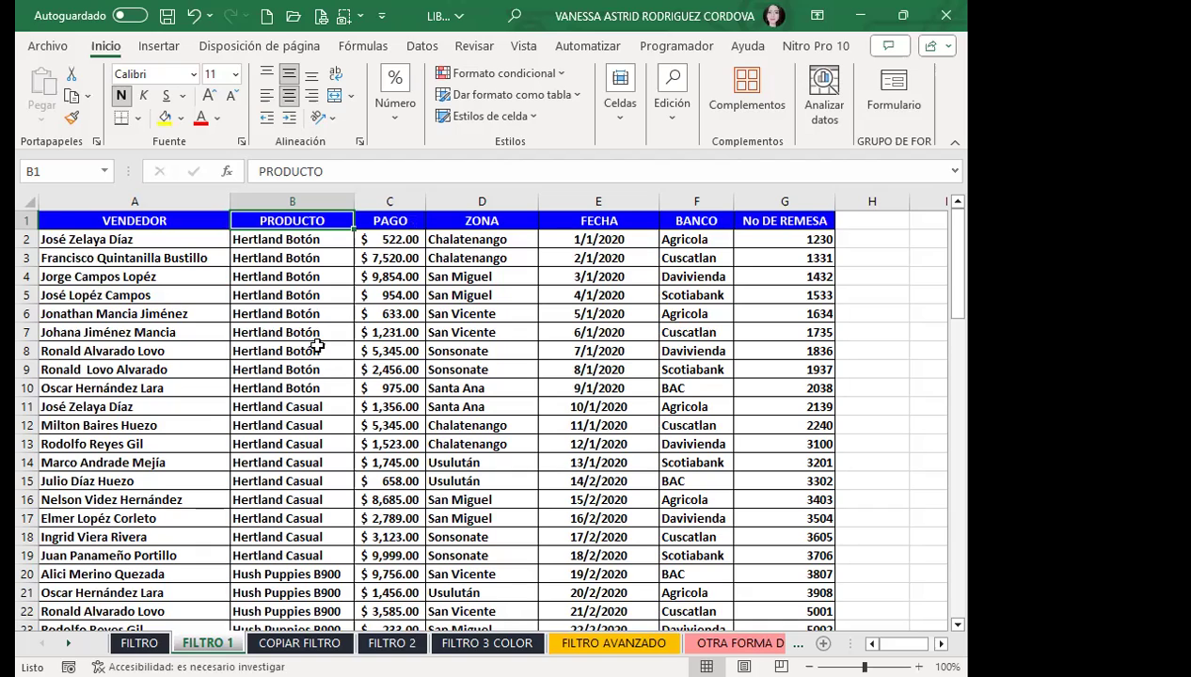
key(ctrl+shift+l)
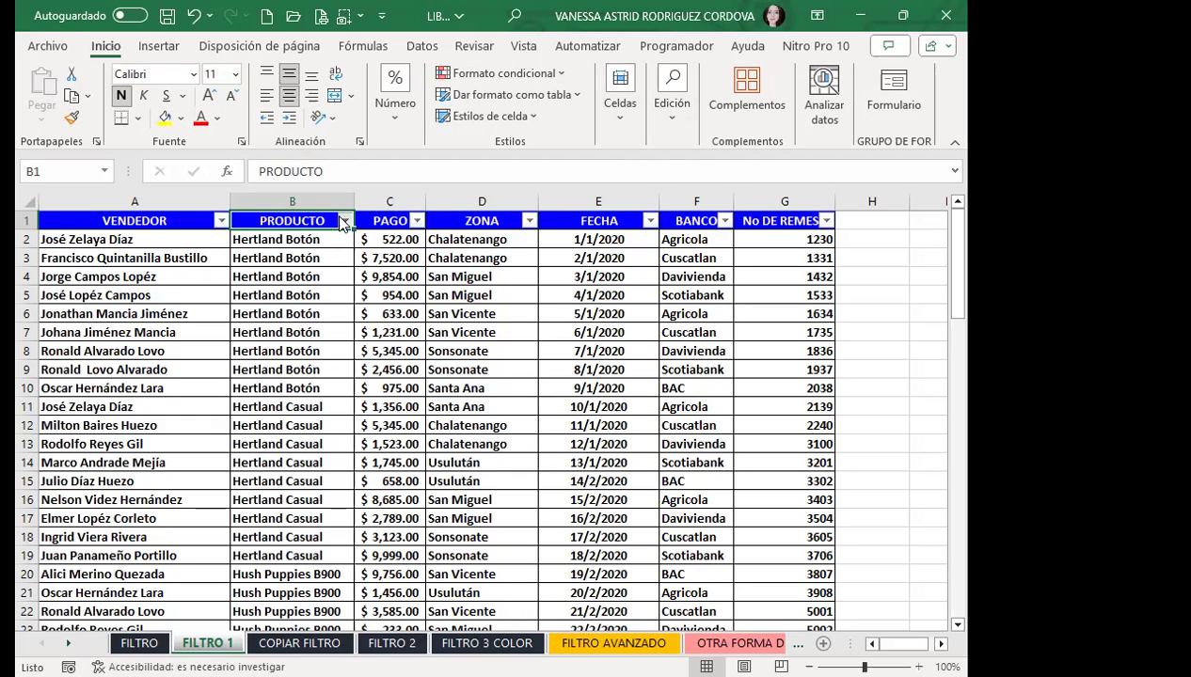
Step: Exclude Hertland Botón and Hush Puppies B900 from the PRODUCTO filter
key(alt+Down)
click(159, 481)
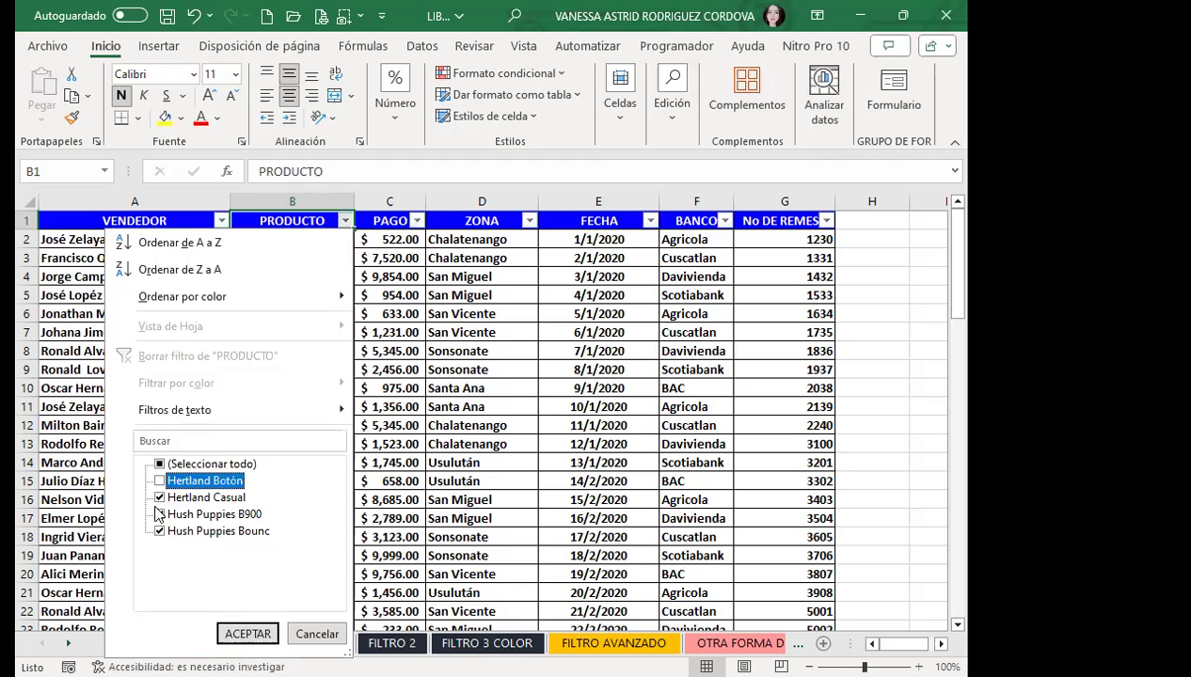
click(159, 515)
click(231, 630)
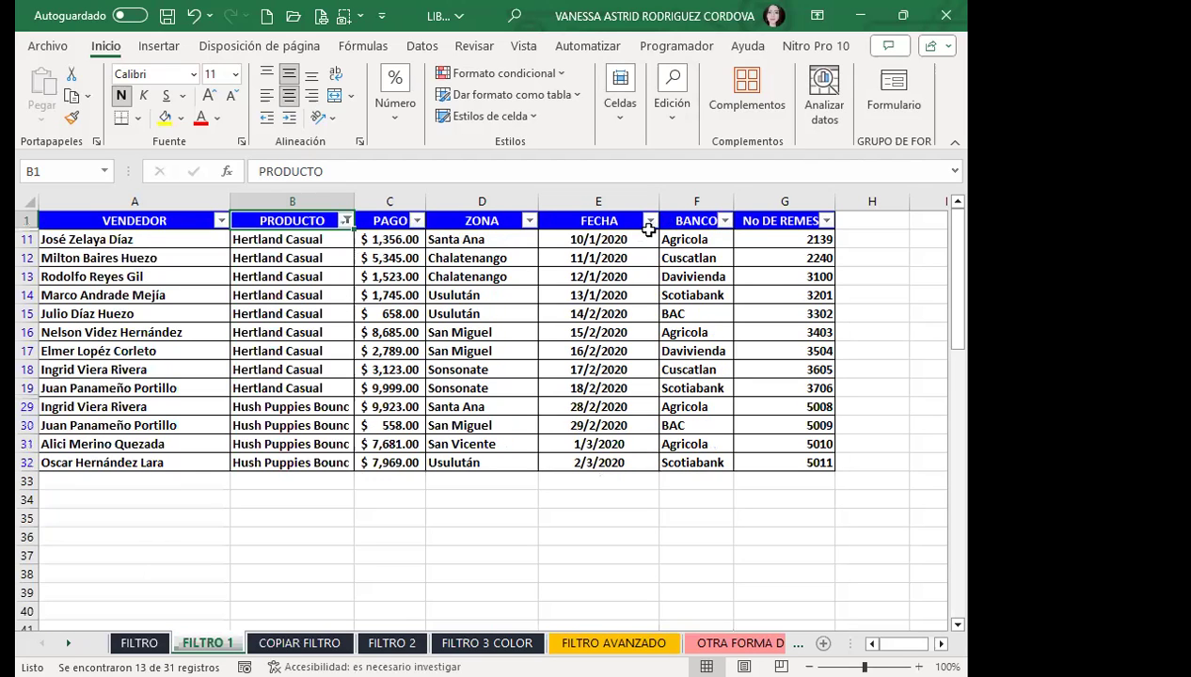
Step: Exclude BAC in the BANCO filter, leaving 11 Hertland Casual and Hush Puppies rows
click(724, 220)
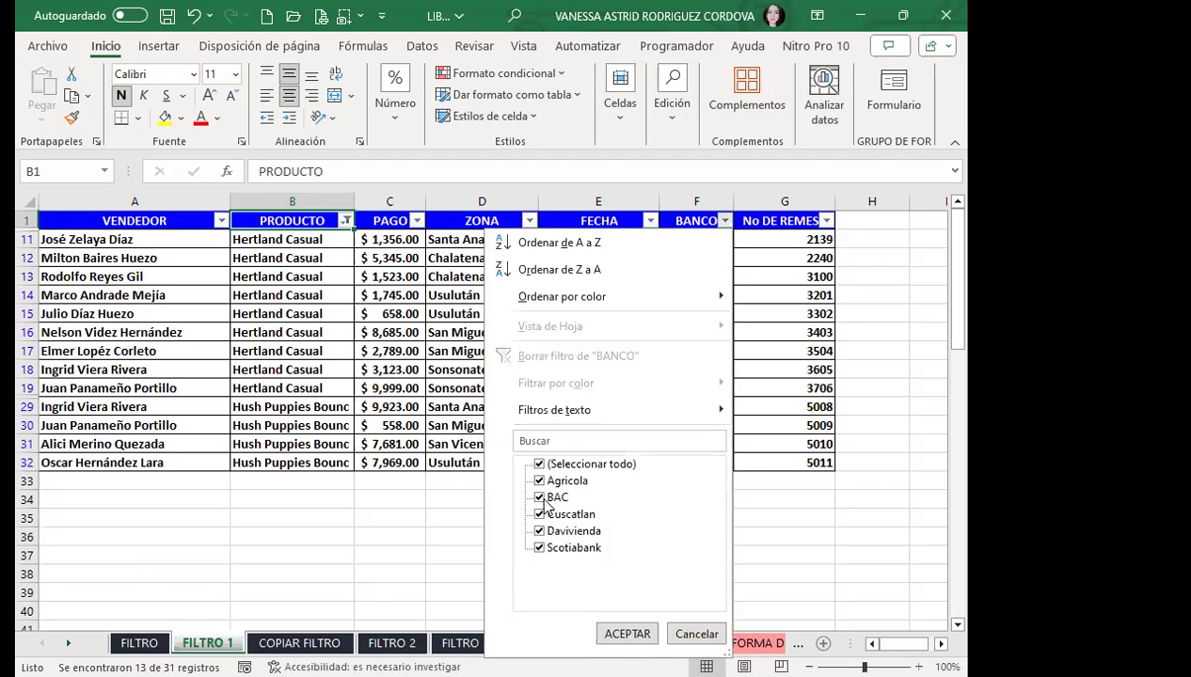
click(539, 497)
click(626, 634)
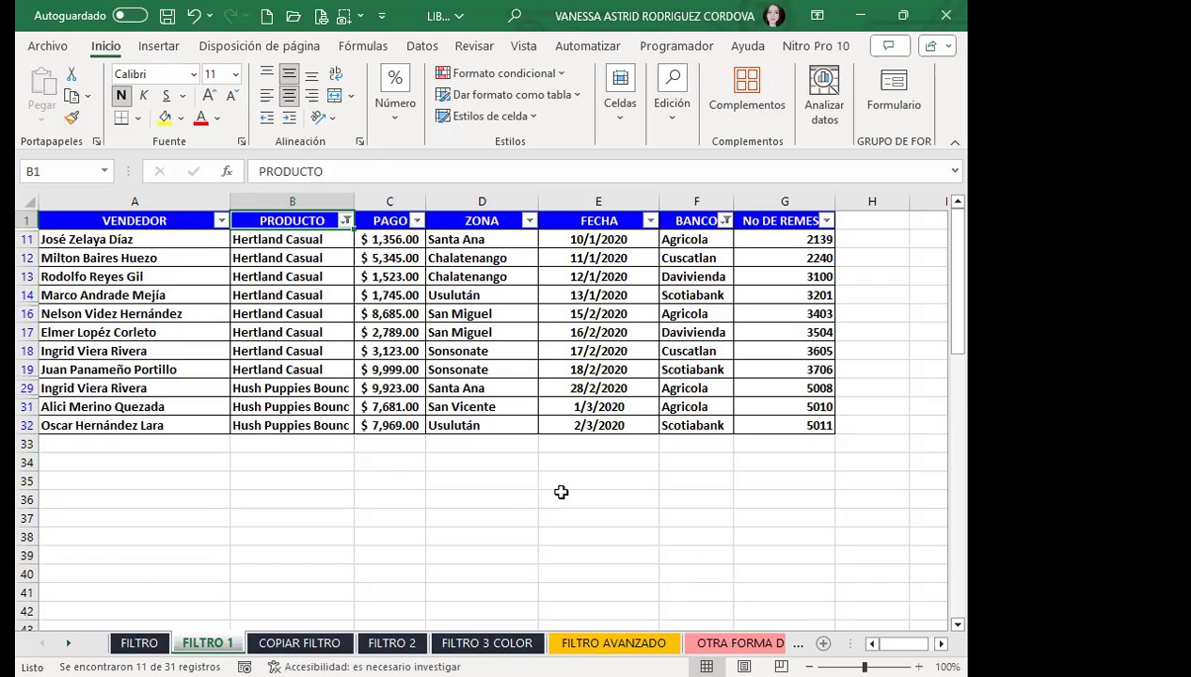
click(561, 496)
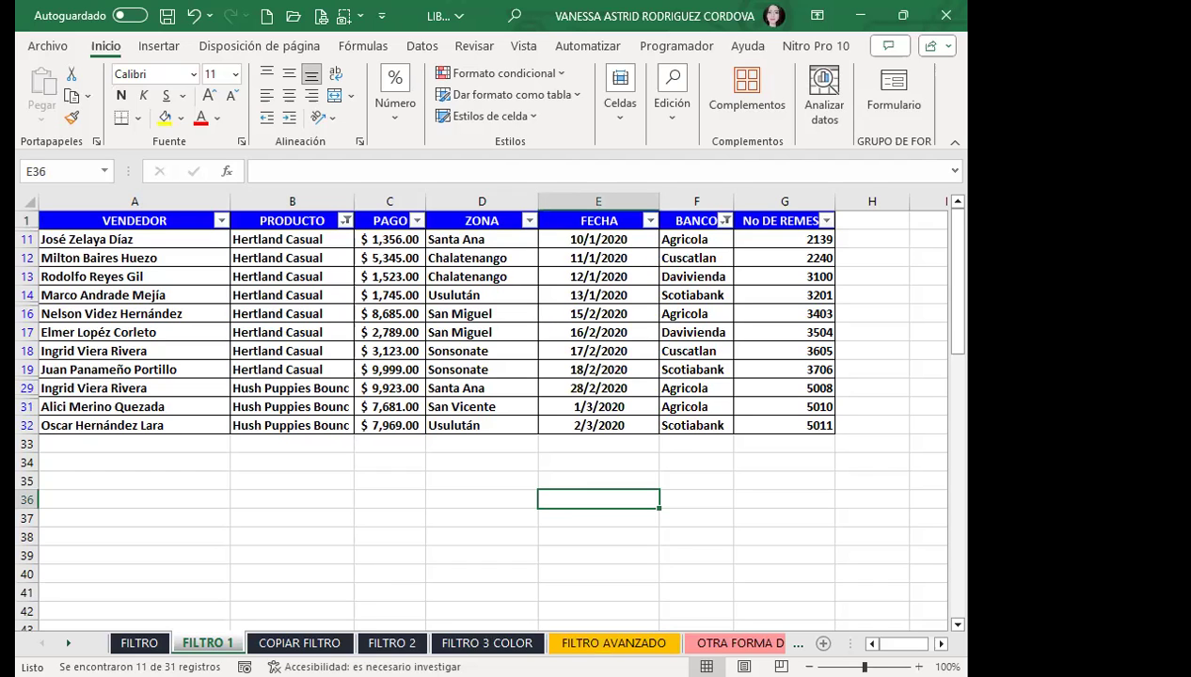
click(268, 643)
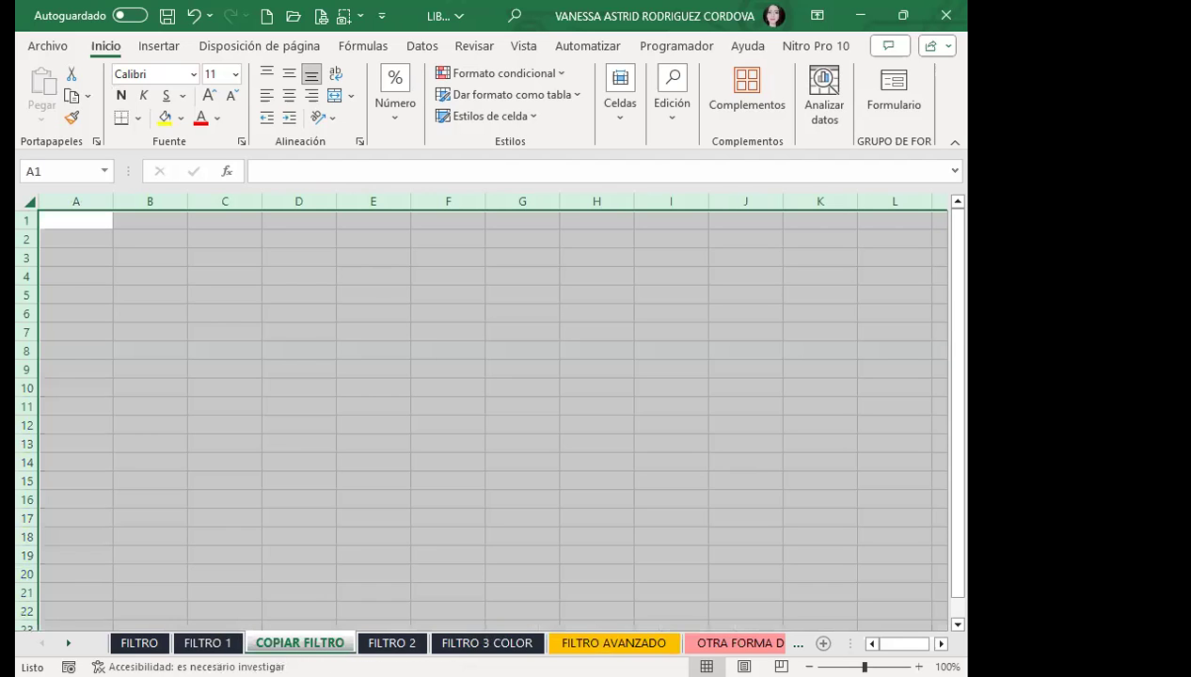
click(233, 643)
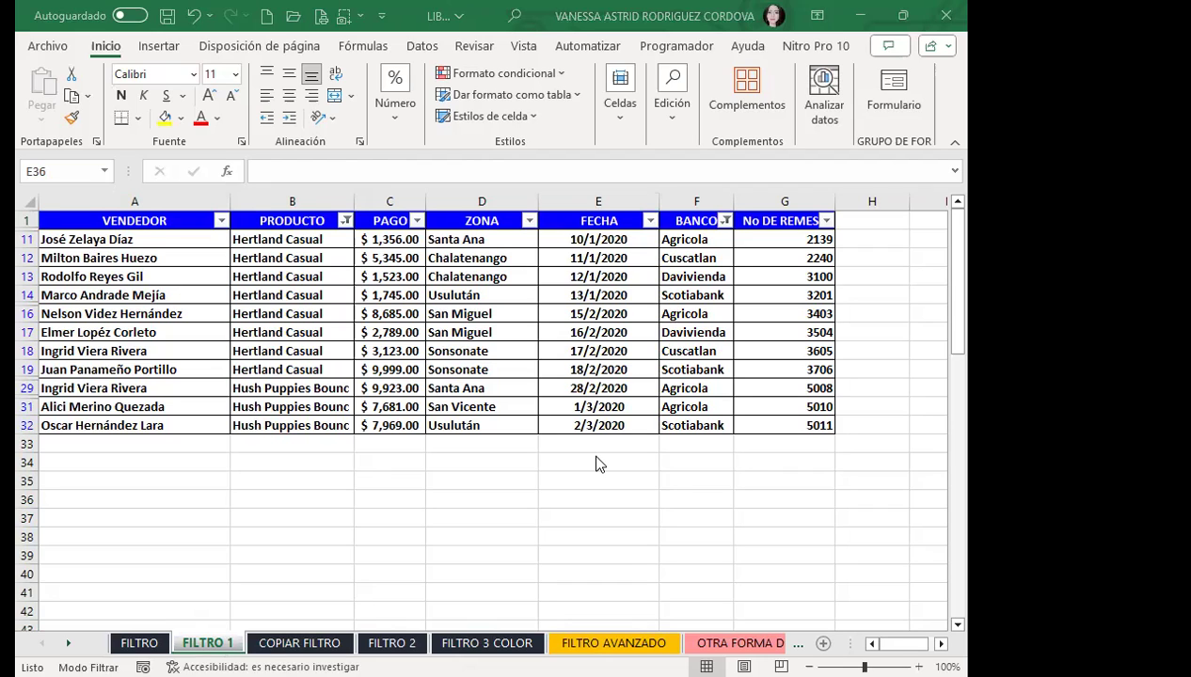
Step: Paste the filtered table as a picture at A2 on COPIAR FILTRO and position it
key(ctrl+Page_Down)
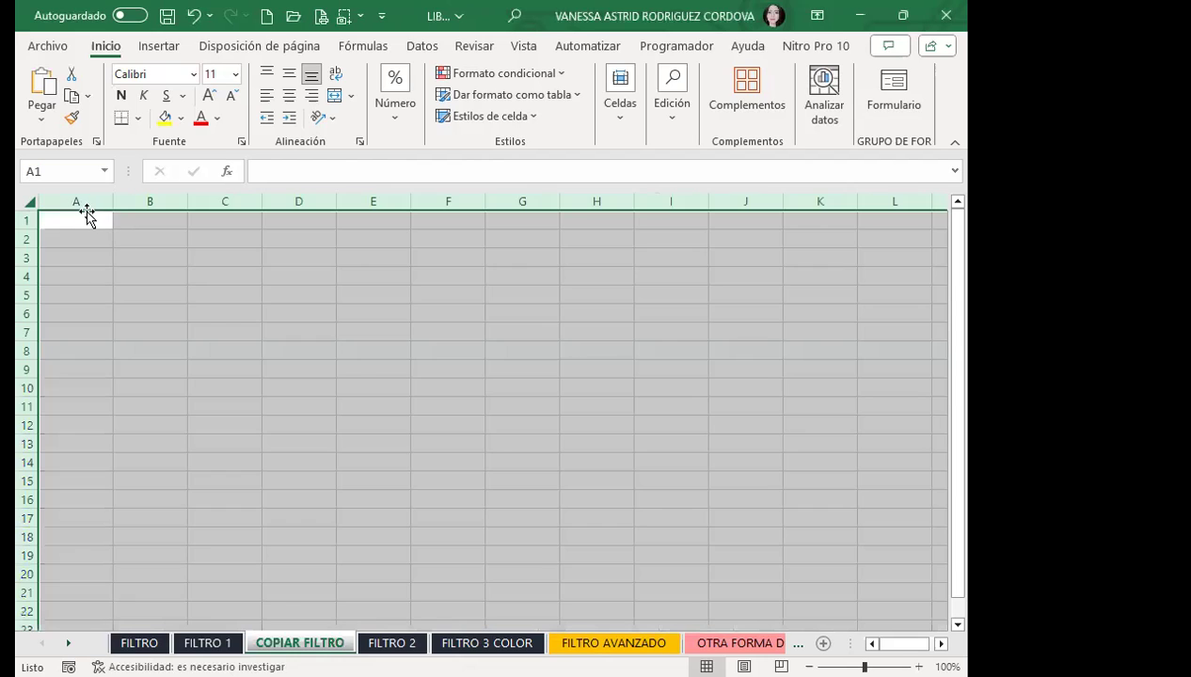
click(76, 239)
click(41, 85)
mouse_move(425, 376)
mouse_down()
mouse_move(426, 410)
mouse_move(438, 363)
mouse_up()
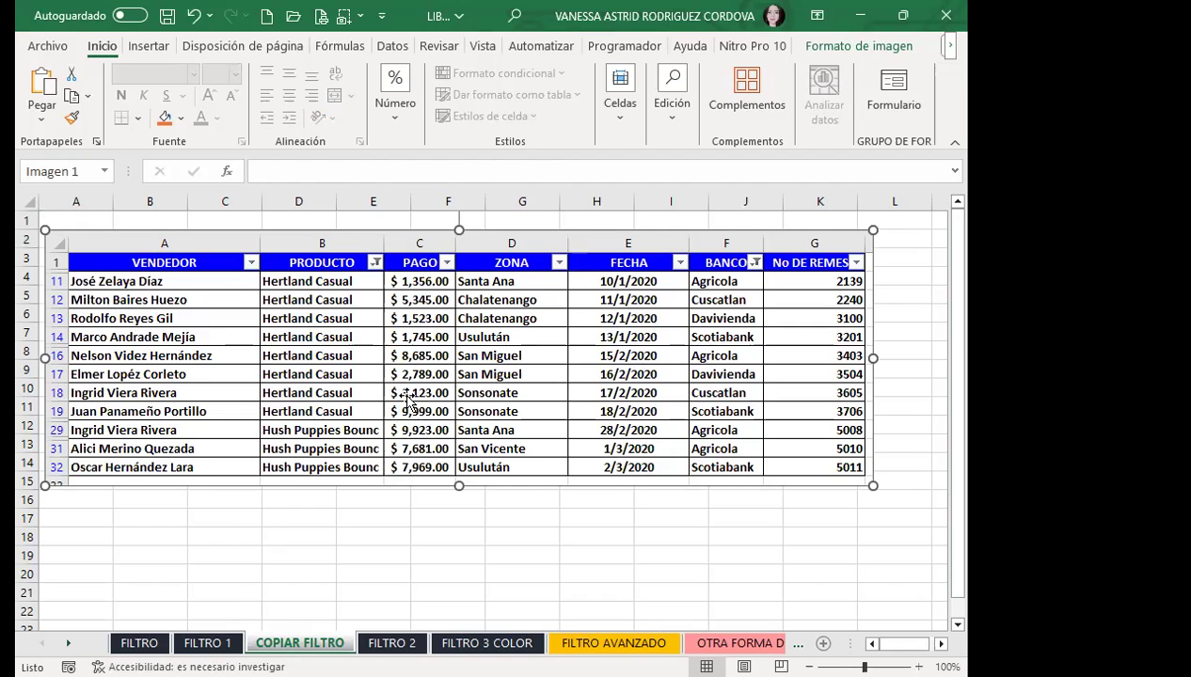
right_click(313, 644)
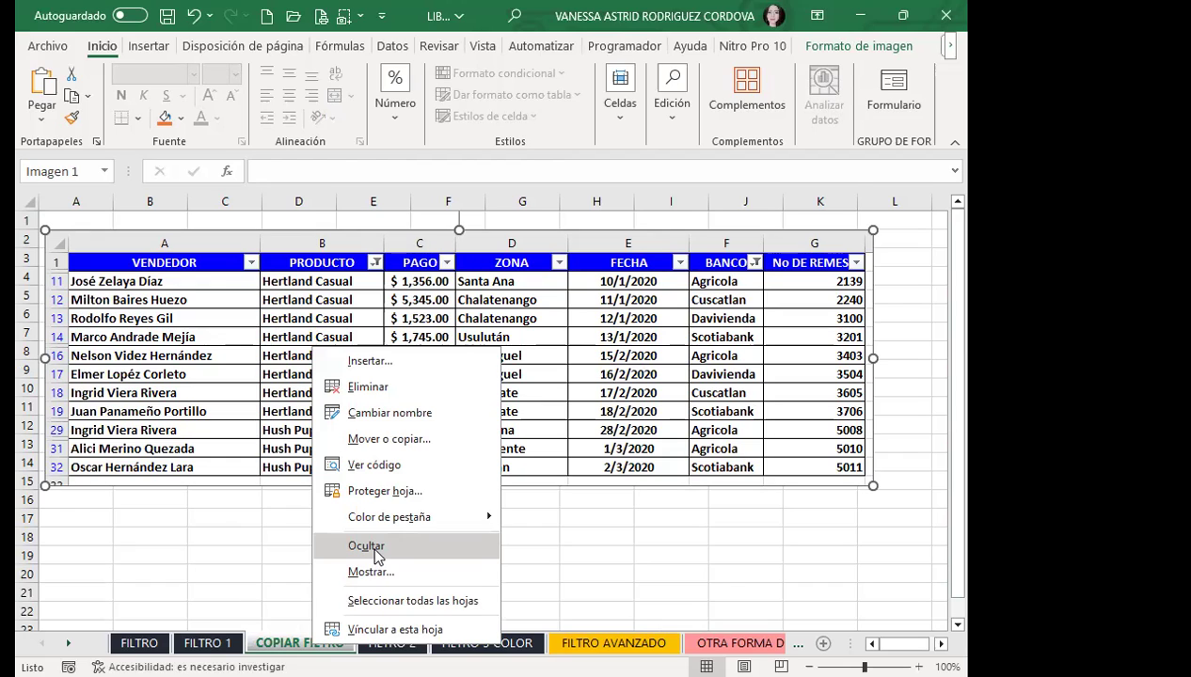
click(602, 501)
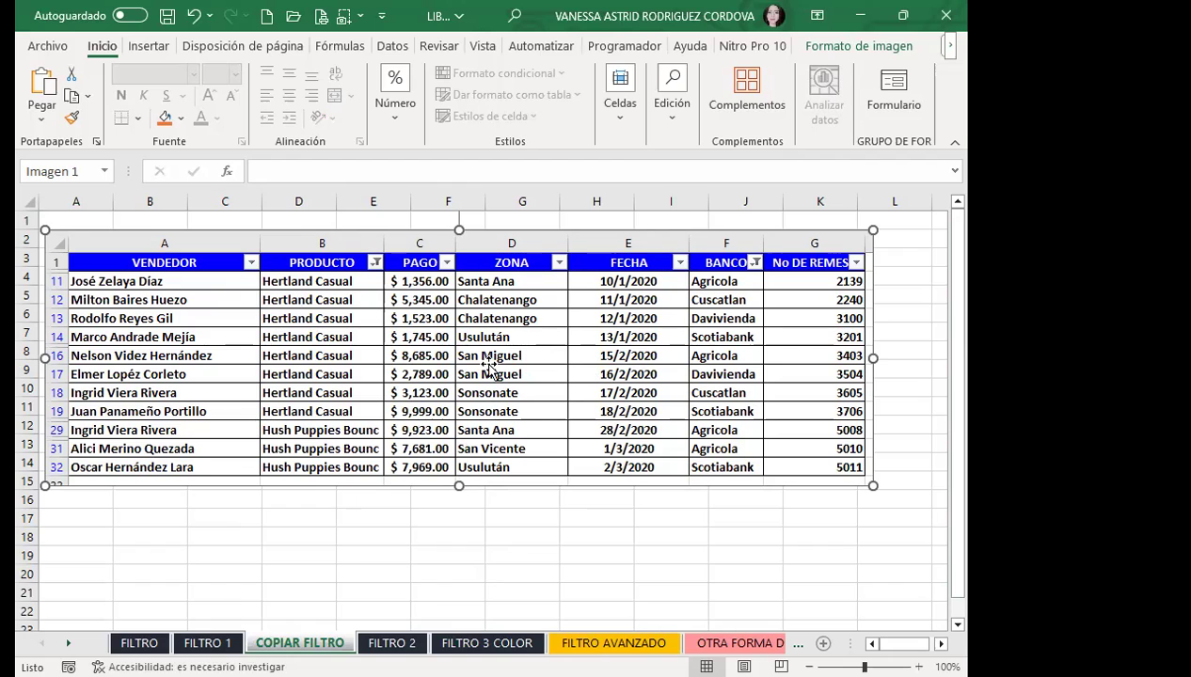
drag(457, 400, 455, 403)
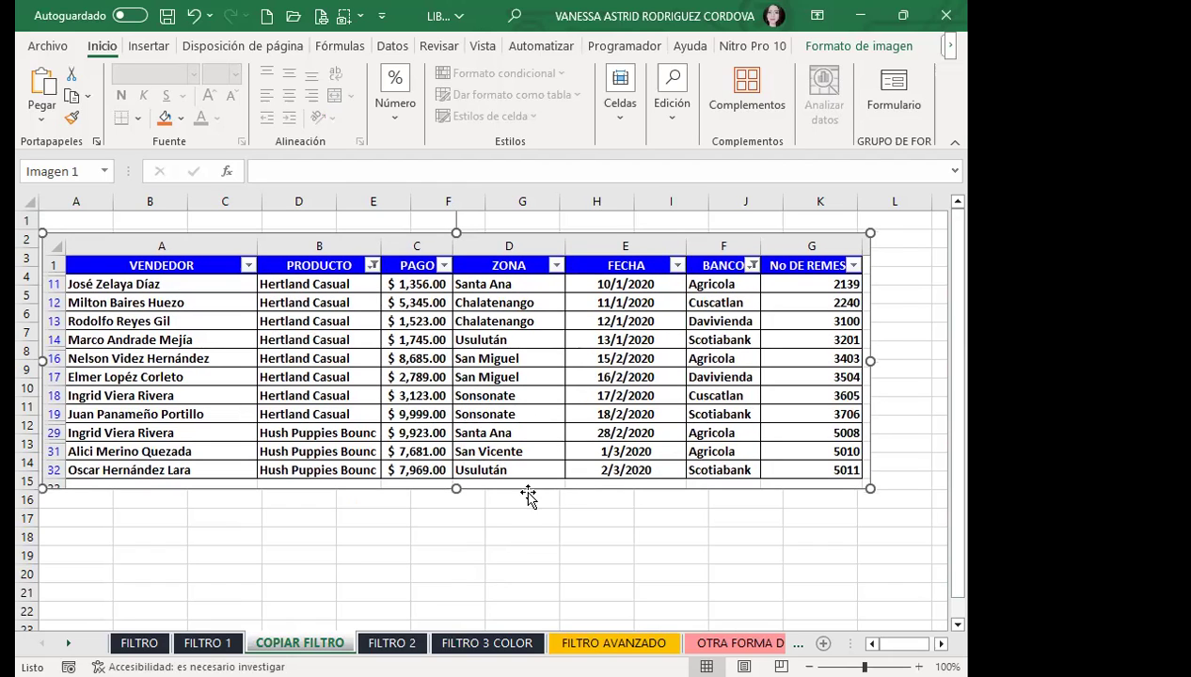
mouse_move(531, 494)
mouse_down()
mouse_move(505, 490)
mouse_move(528, 492)
mouse_up()
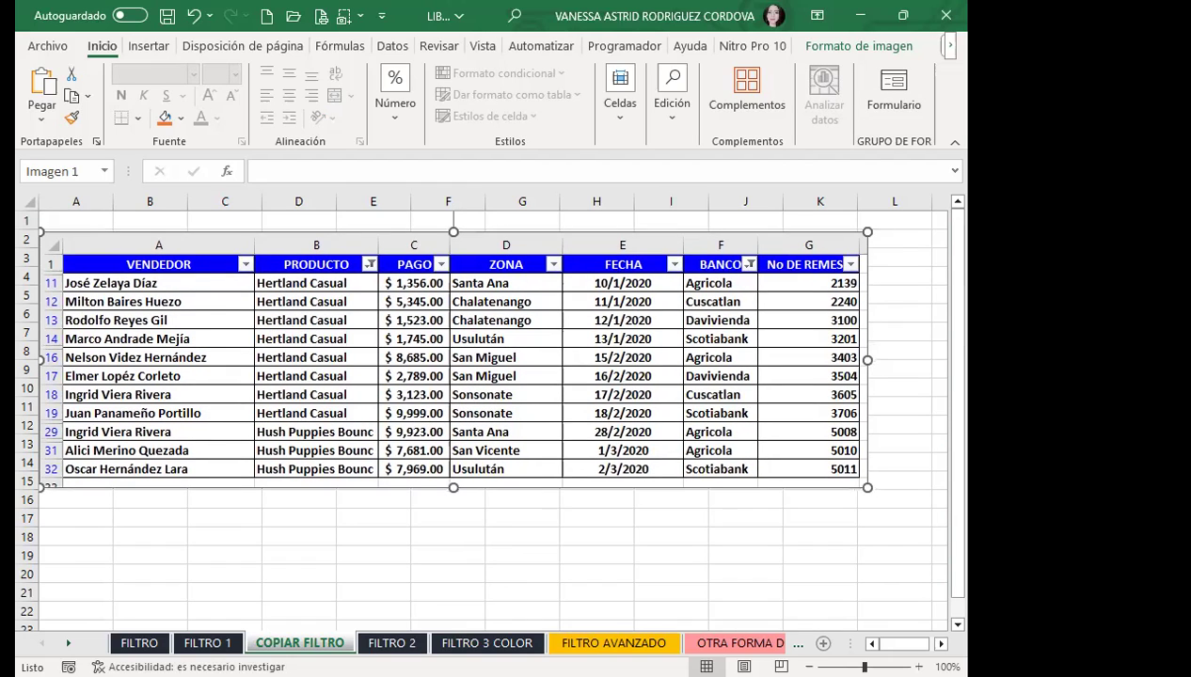
click(207, 643)
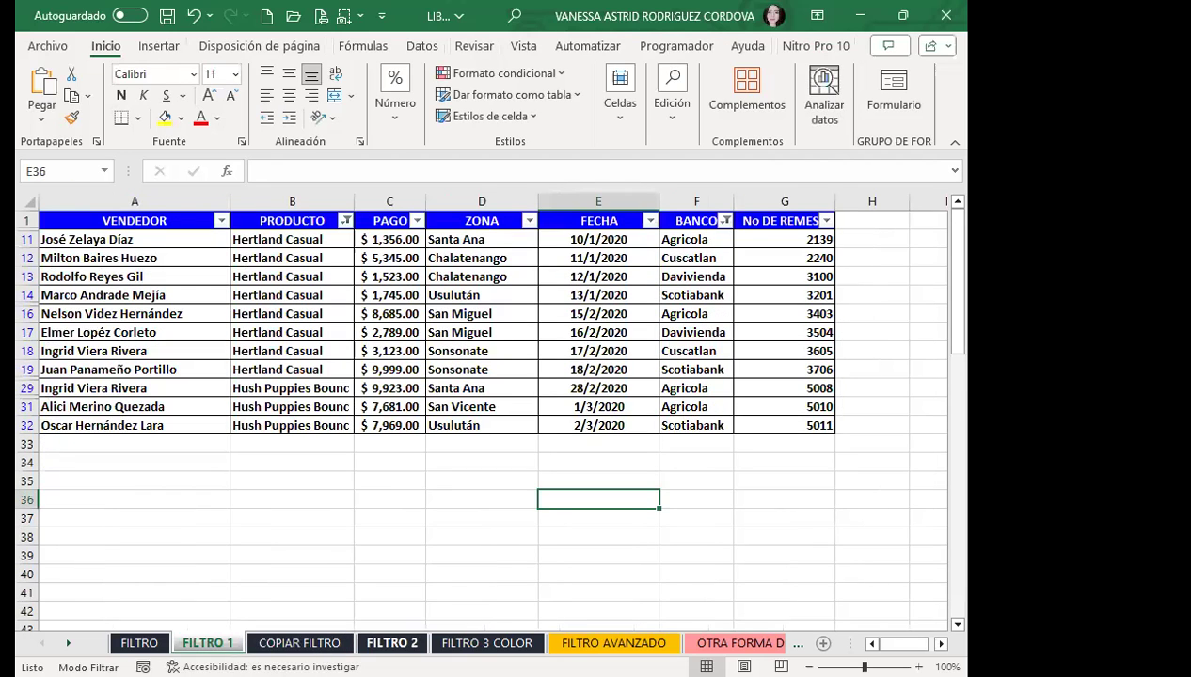
Step: On the FILTRO 2 sheet, select cell C6 and add AutoFilter arrows to the row 1 headers
click(391, 642)
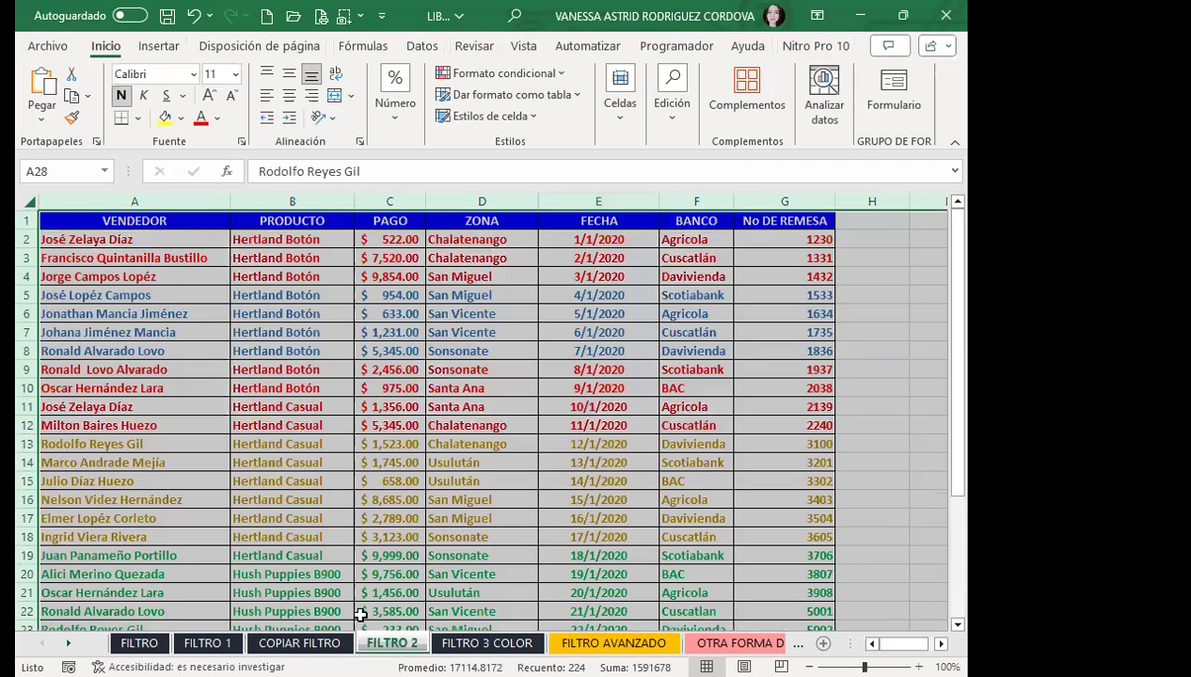
click(428, 377)
click(475, 428)
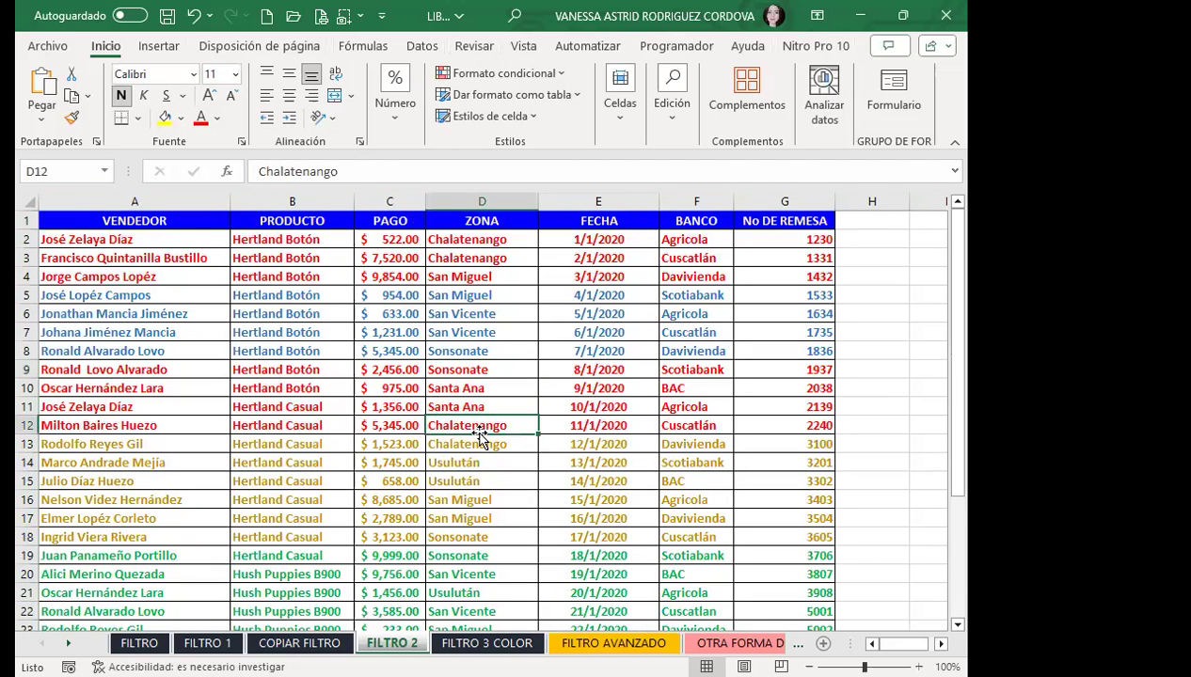
click(389, 316)
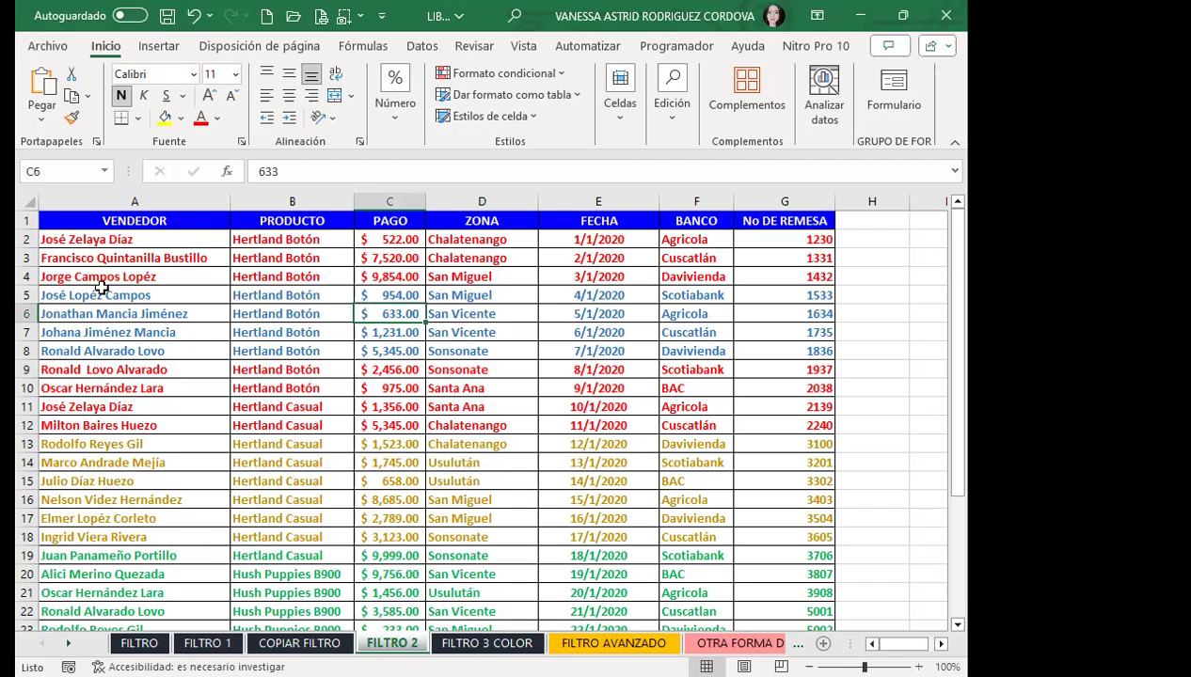
scroll(102, 285, down, 8)
scroll(175, 508, up, 8)
key(ctrl+shift+l)
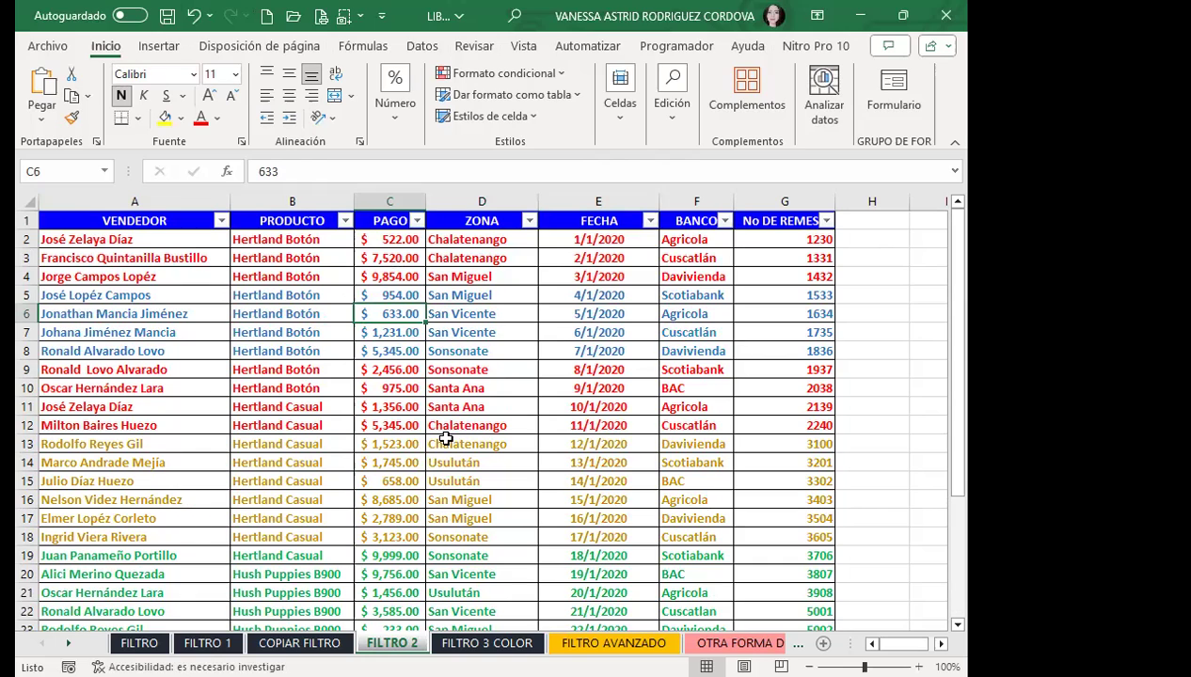
Step: Filter the VENDEDOR column by red font colour, leaving 7 of 31 records visible
click(220, 221)
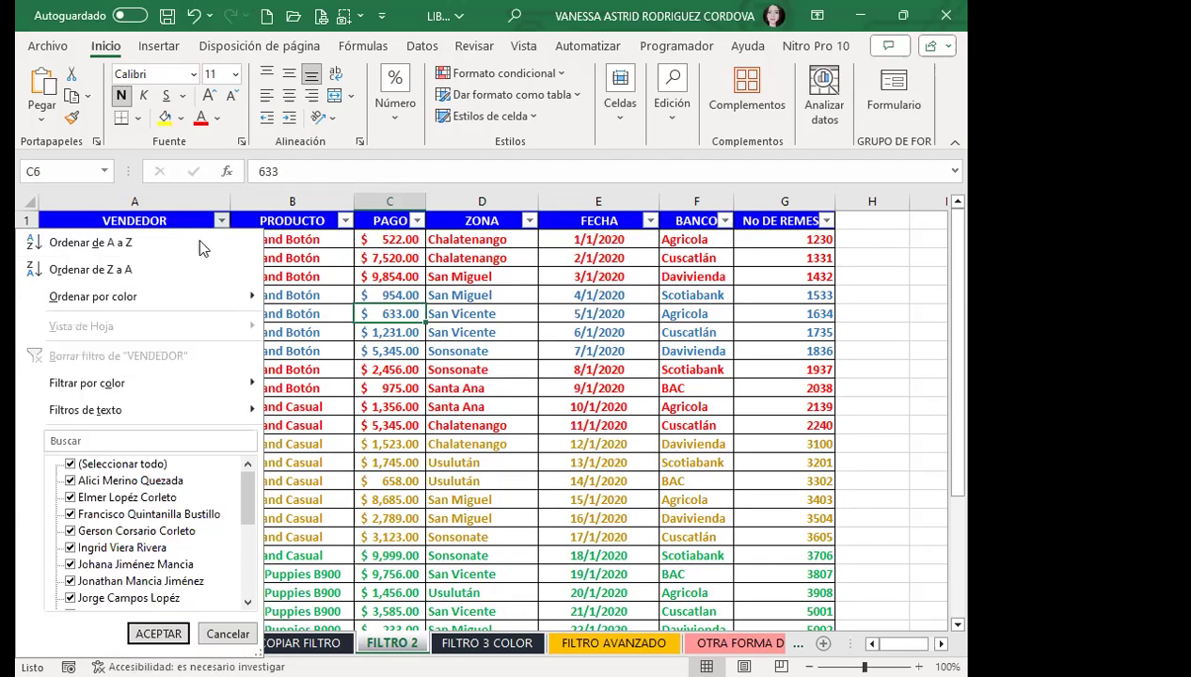
mouse_move(141, 381)
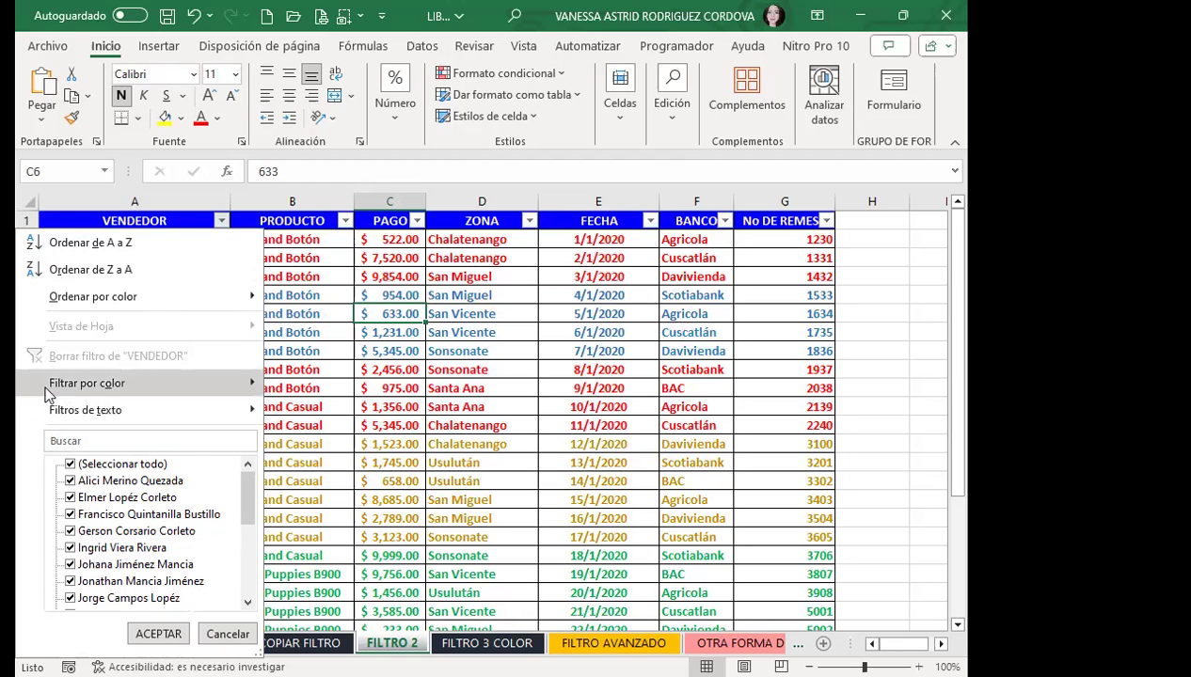
mouse_move(66, 390)
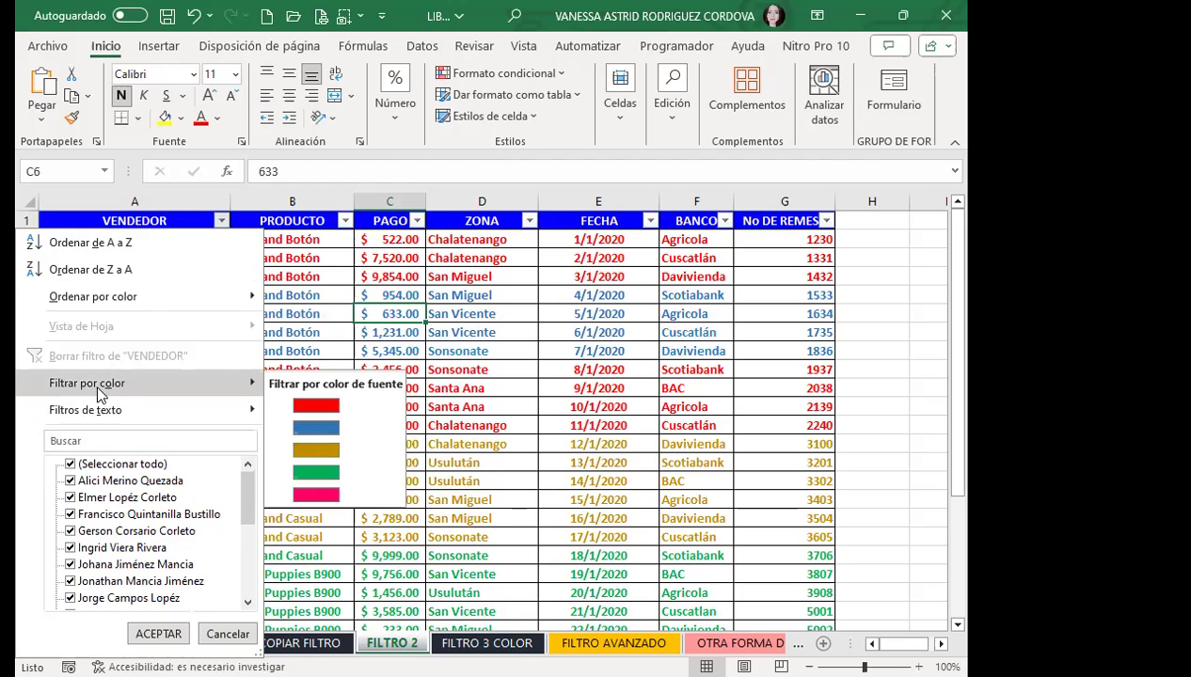
click(316, 406)
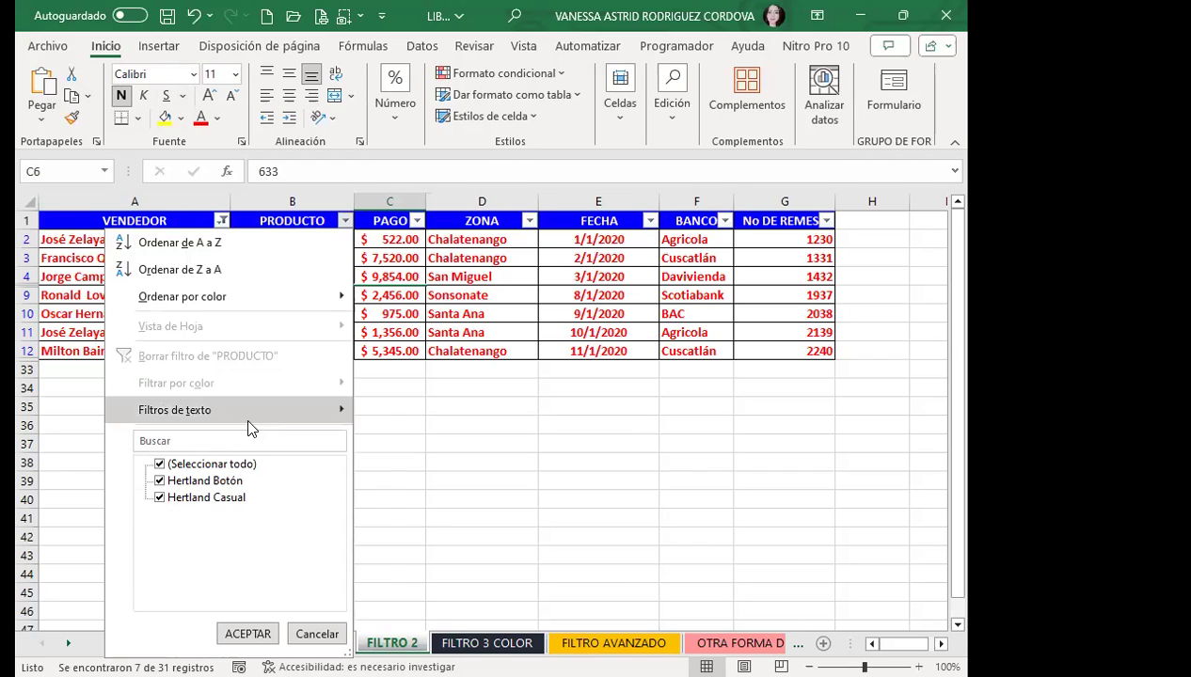
click(282, 407)
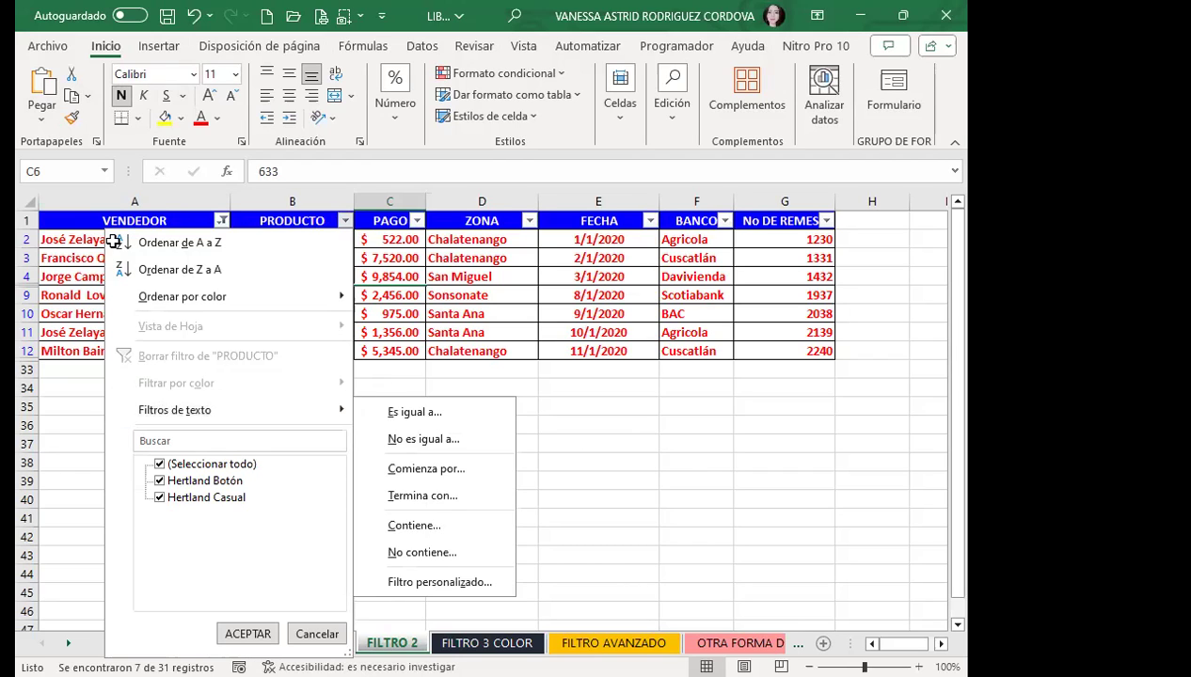
click(226, 221)
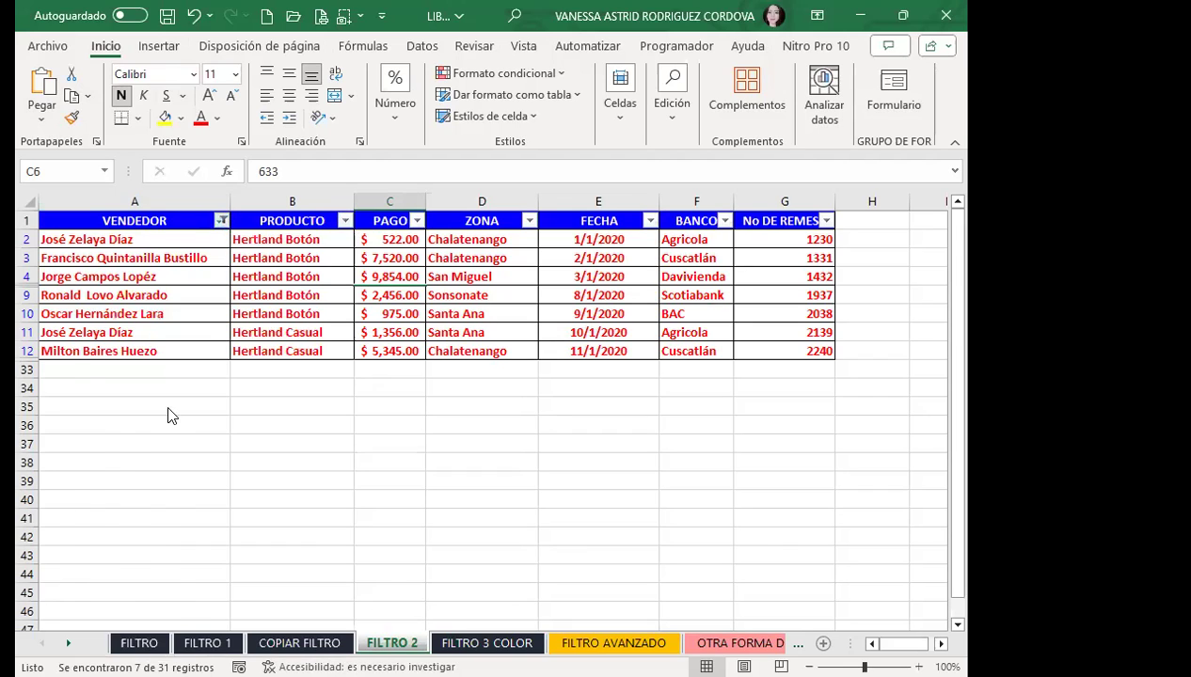
Step: Filter VENDEDOR by font colour in turn: pink, then blue, then gold
mouse_move(183, 383)
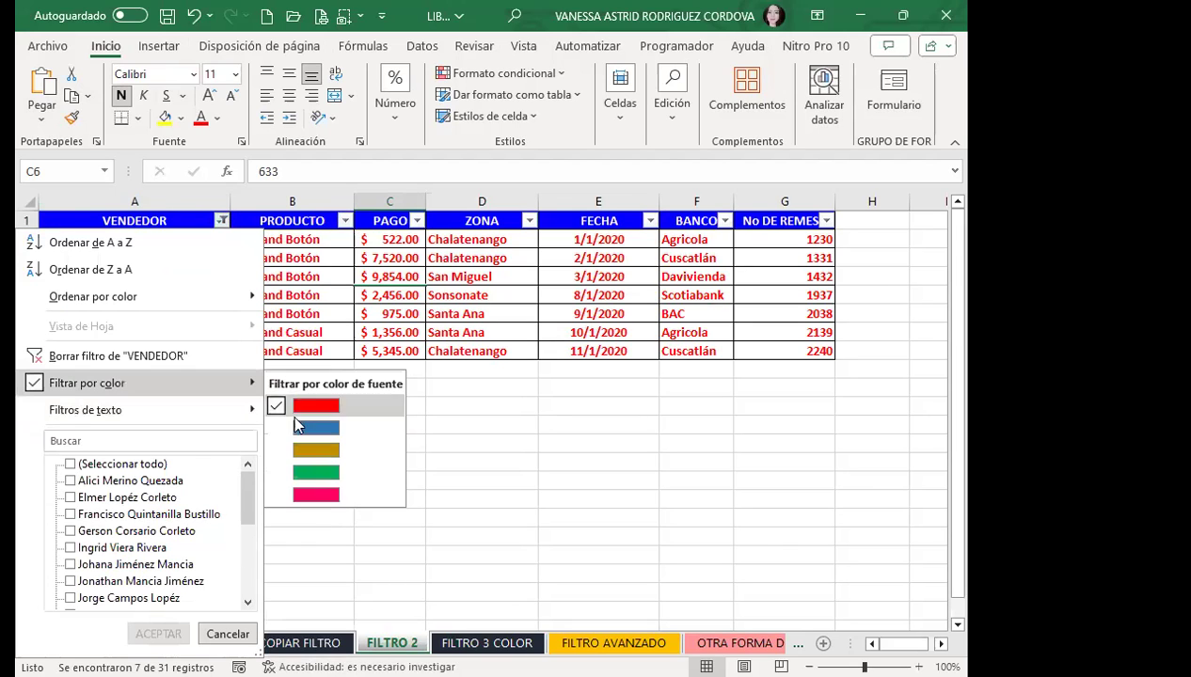
click(310, 495)
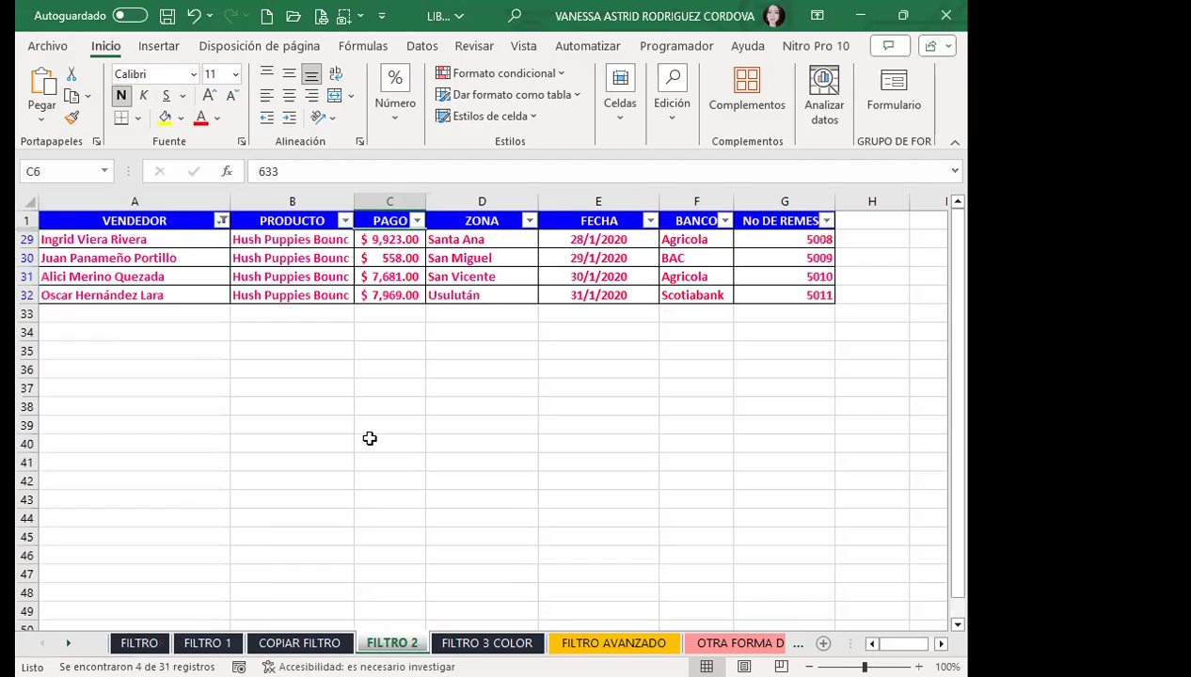
click(222, 220)
mouse_move(167, 381)
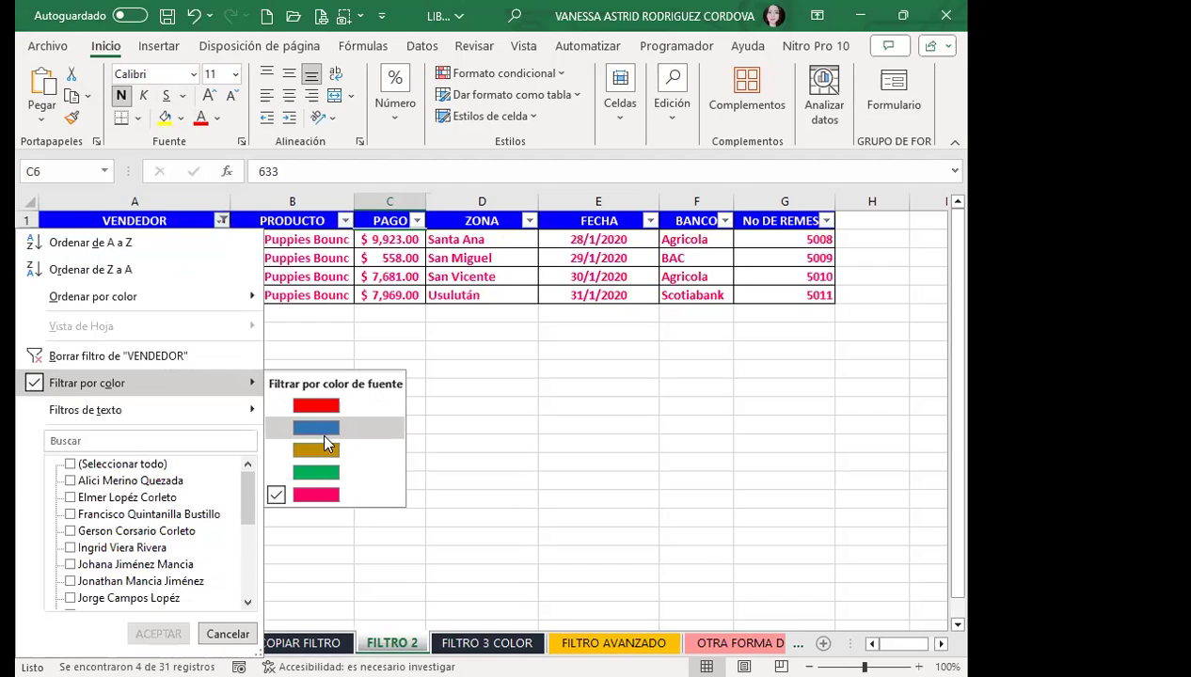
click(317, 429)
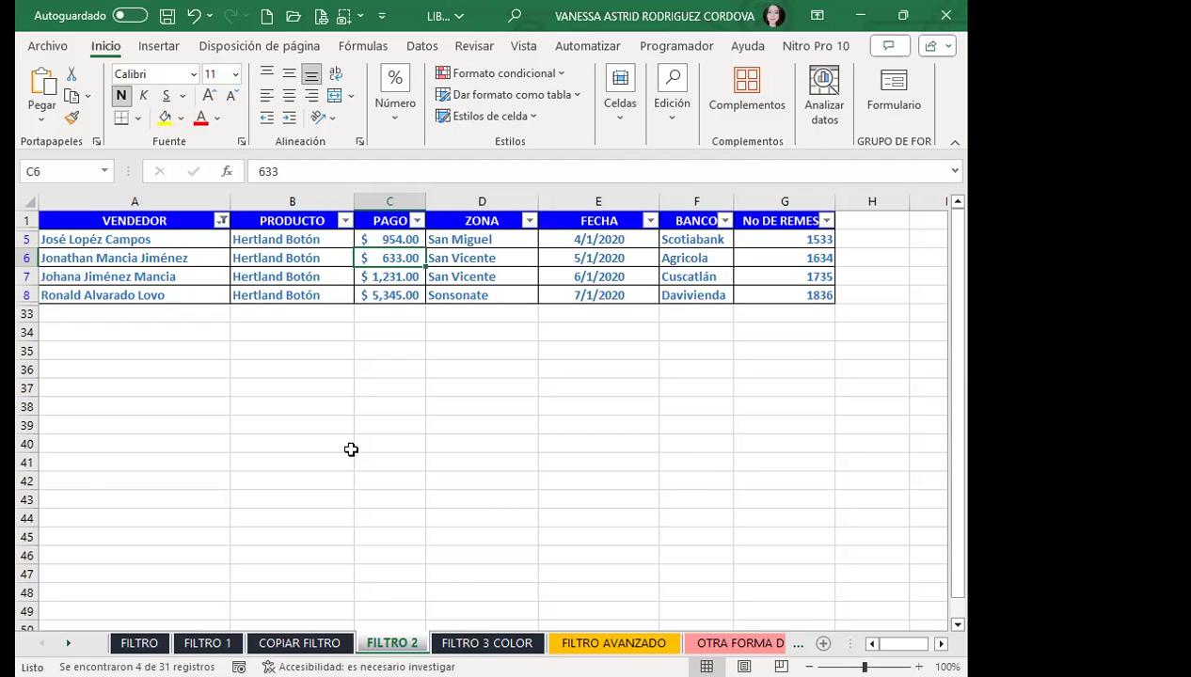
click(221, 229)
mouse_move(255, 386)
click(306, 454)
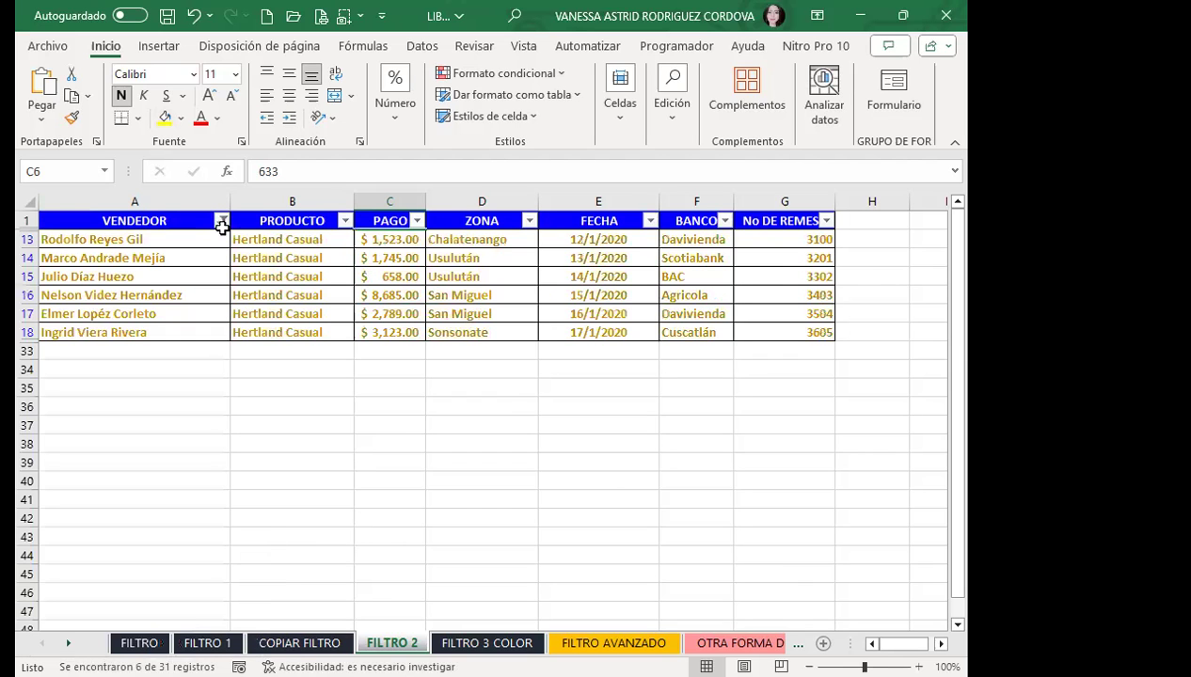
Step: Filter VENDEDOR to the green-font rows 19–28 and select seller names in A21, A23 and A26
click(222, 222)
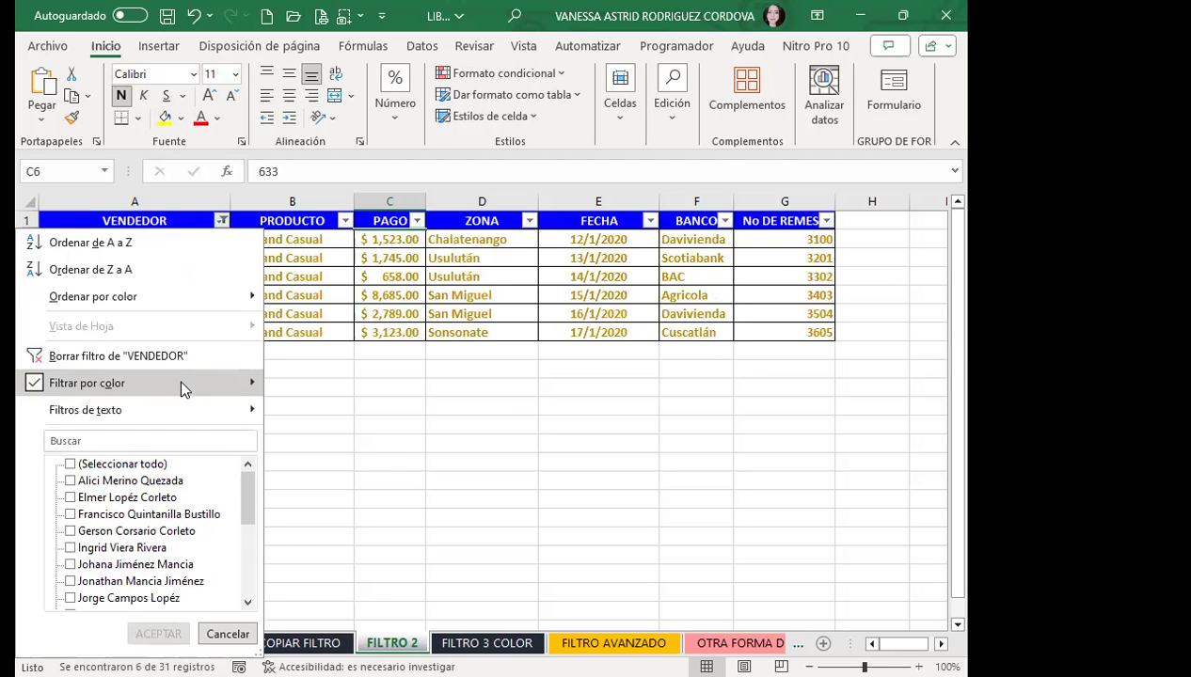
mouse_move(179, 378)
click(291, 474)
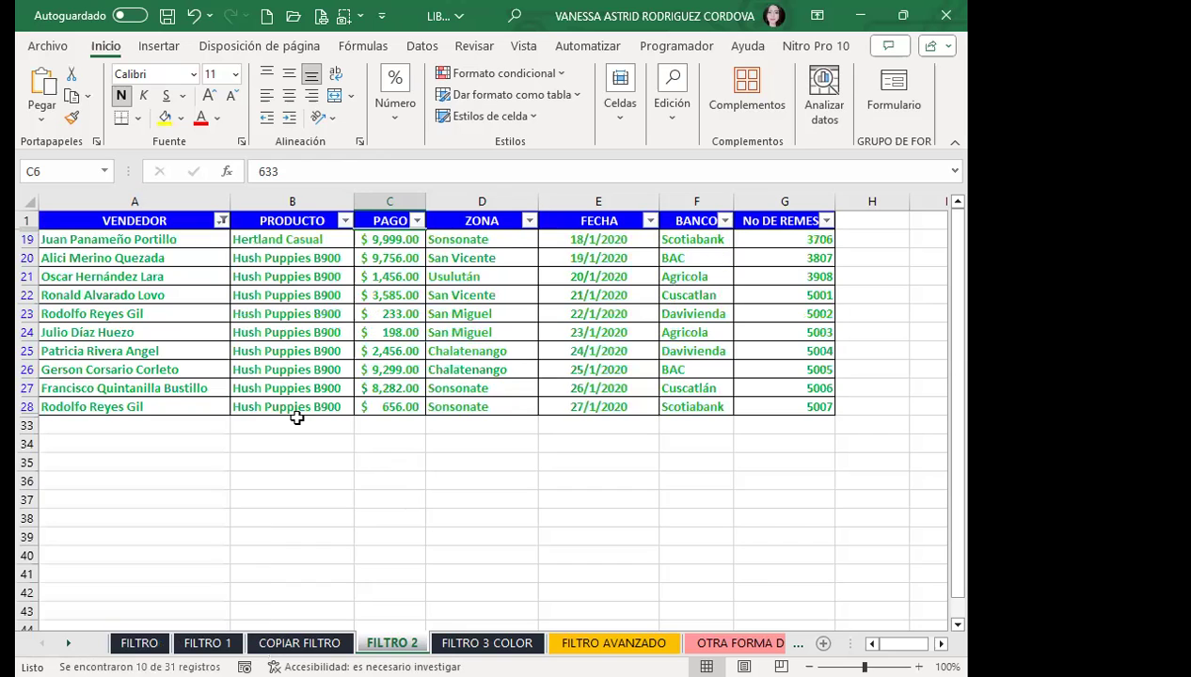
drag(158, 275, 159, 387)
drag(173, 297, 93, 380)
click(135, 374)
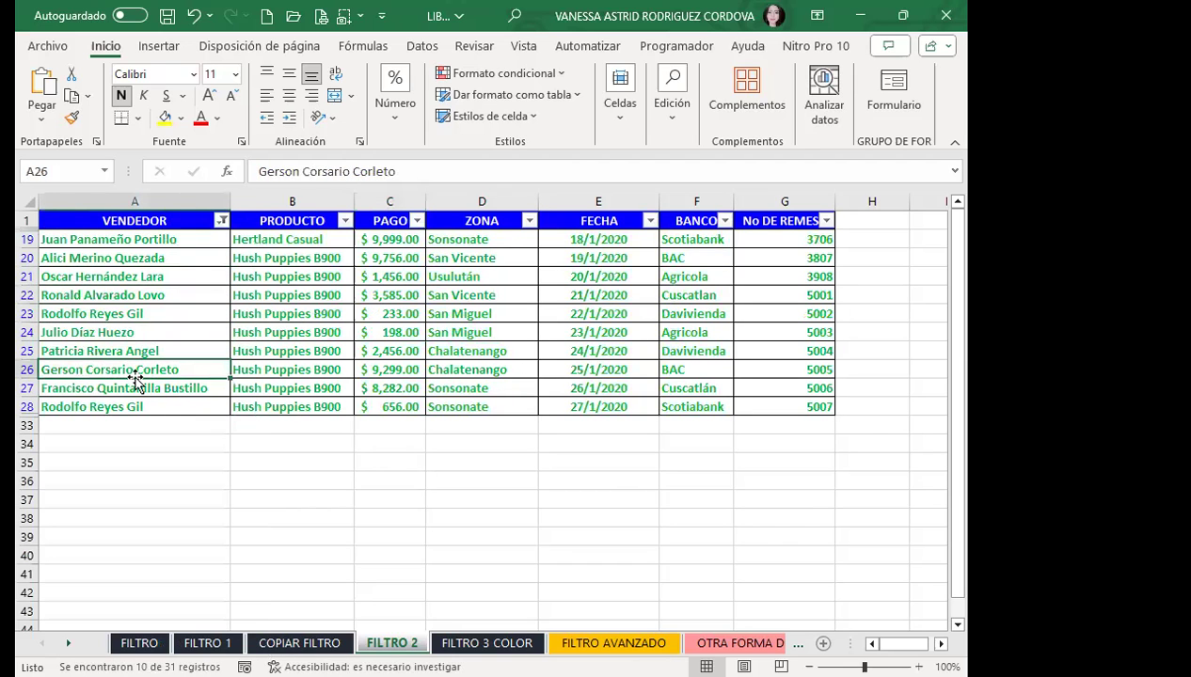
click(132, 315)
click(162, 276)
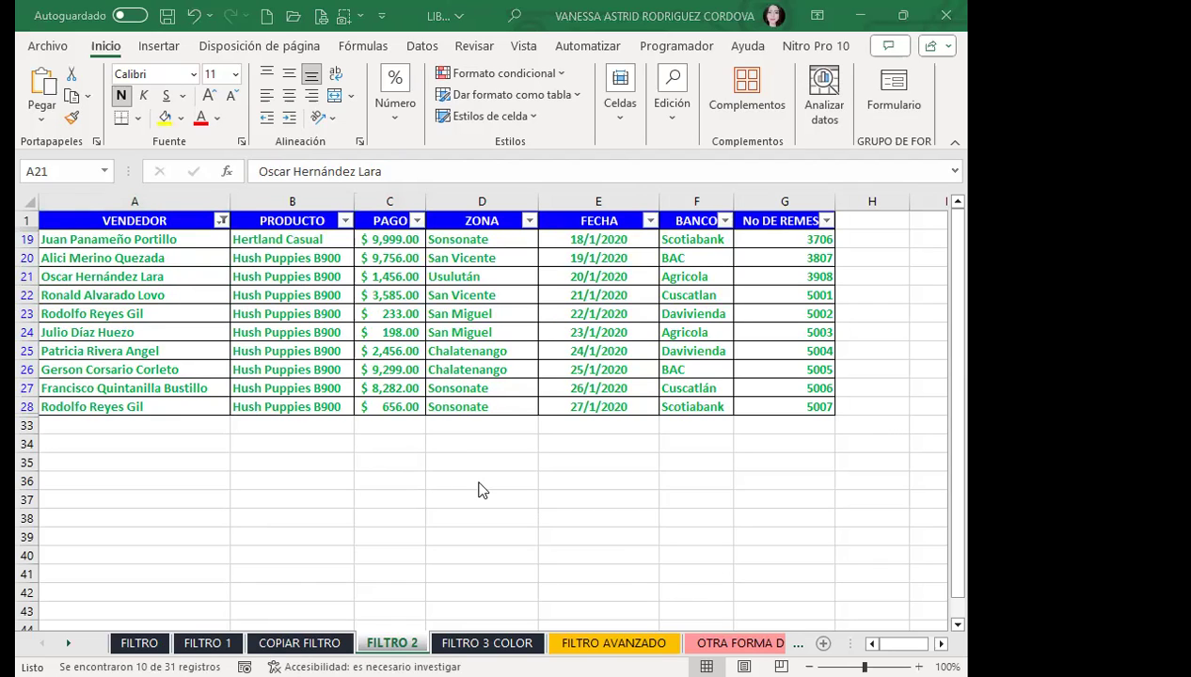
Step: Go to the FILTRO 3 COLOR sheet, select header cell B1 and turn on AutoFilter
key(ctrl+Page_Down)
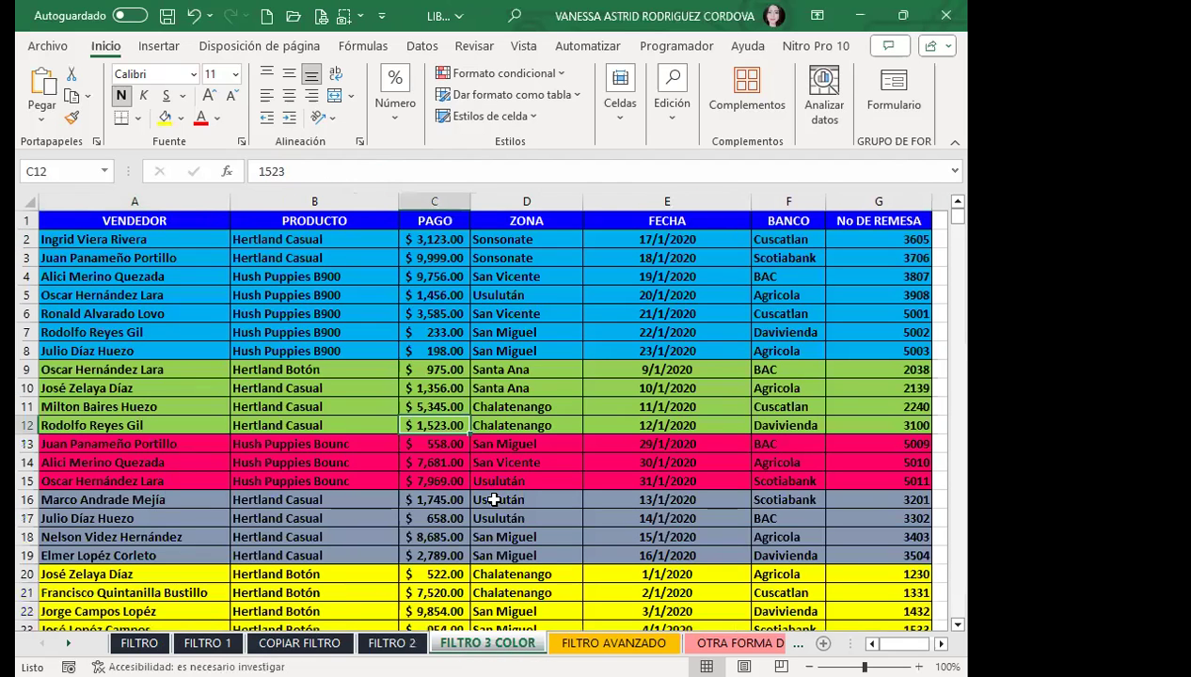
drag(264, 256, 263, 240)
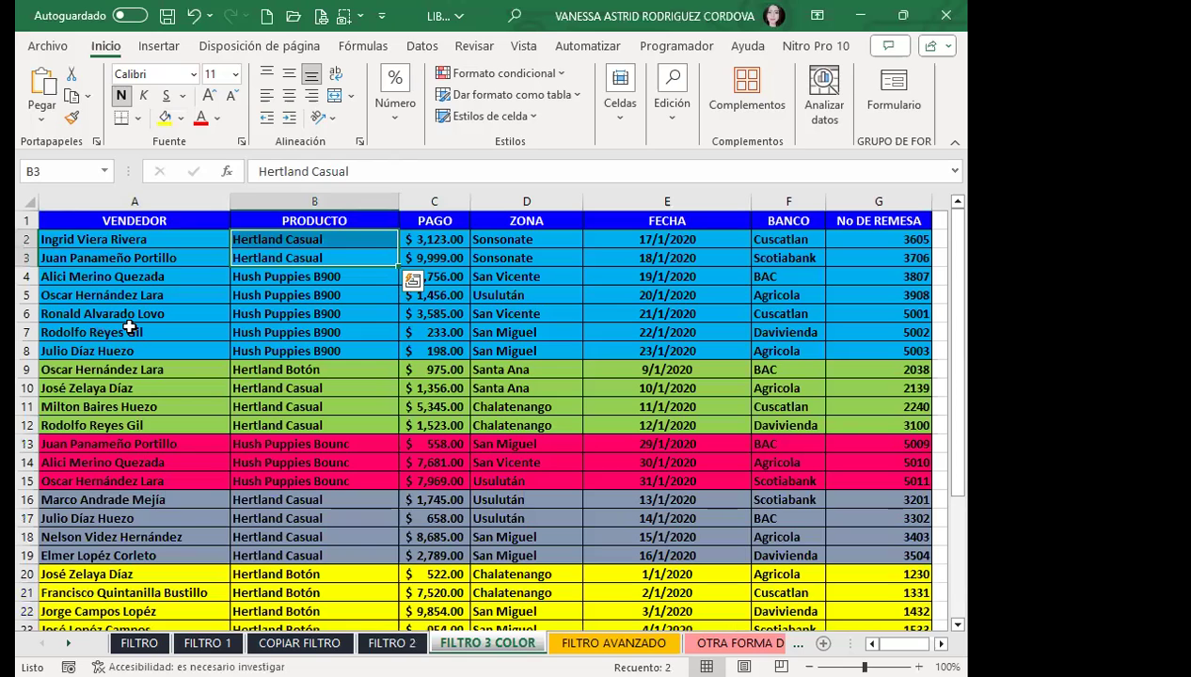
click(340, 224)
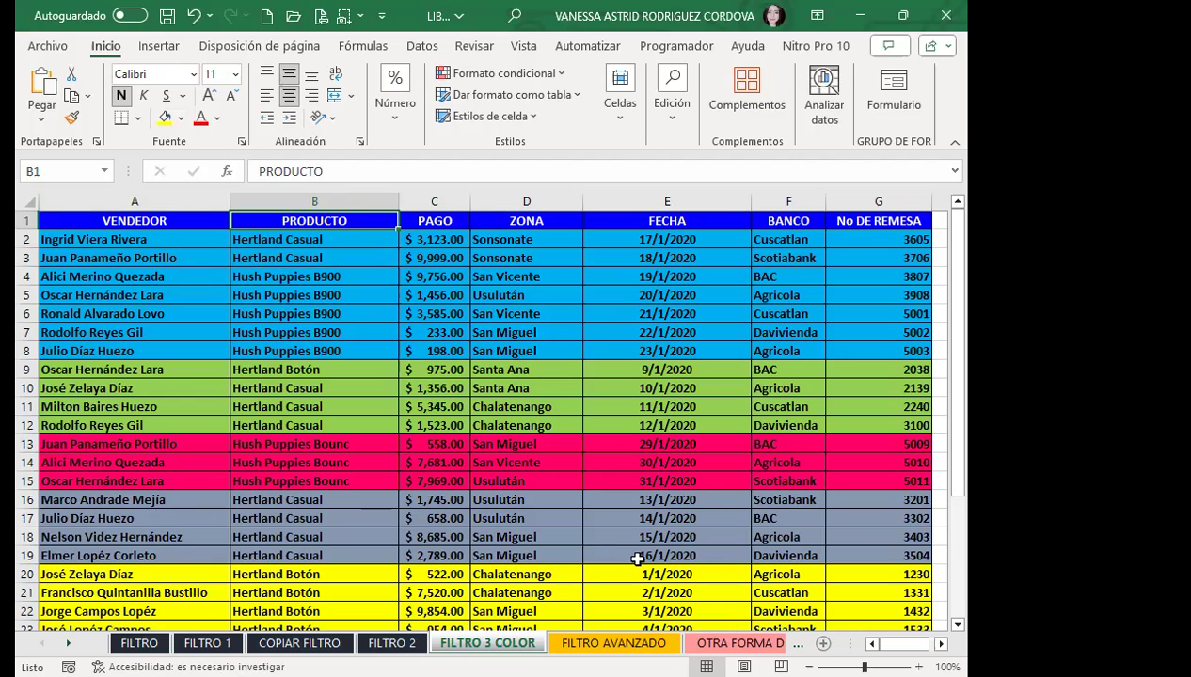
key(ctrl+shift+l)
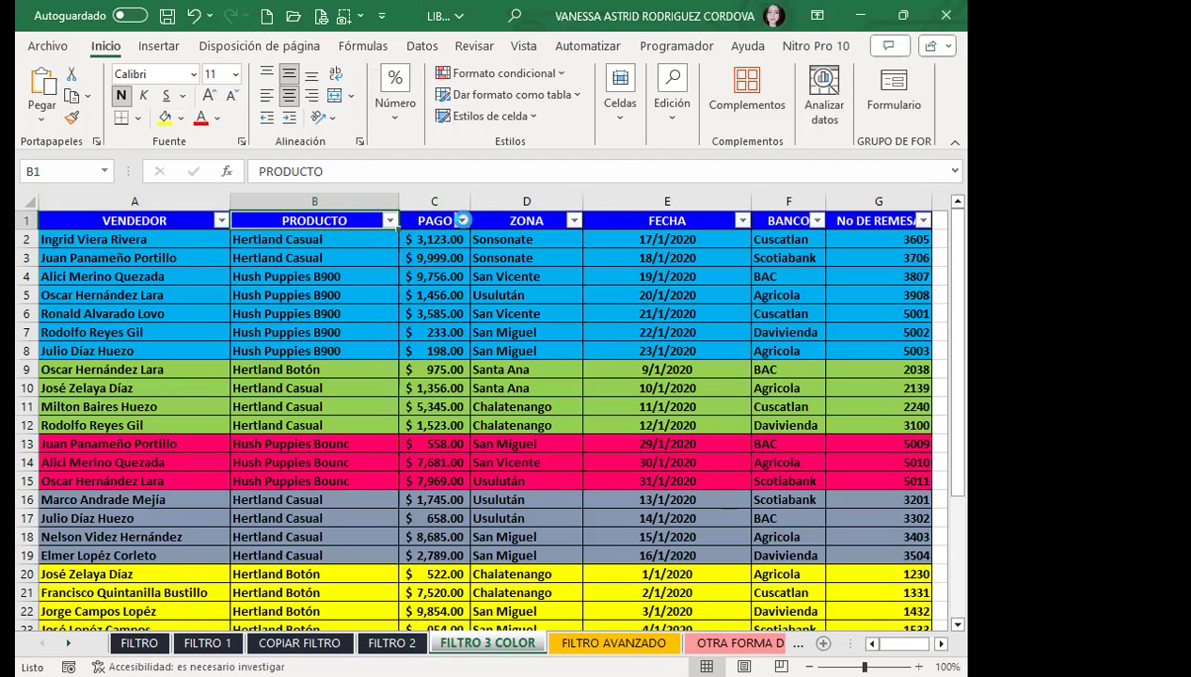
Step: Filter PAGO by light-green cell colour, showing rows 9–12 (4 of 31 records)
click(462, 220)
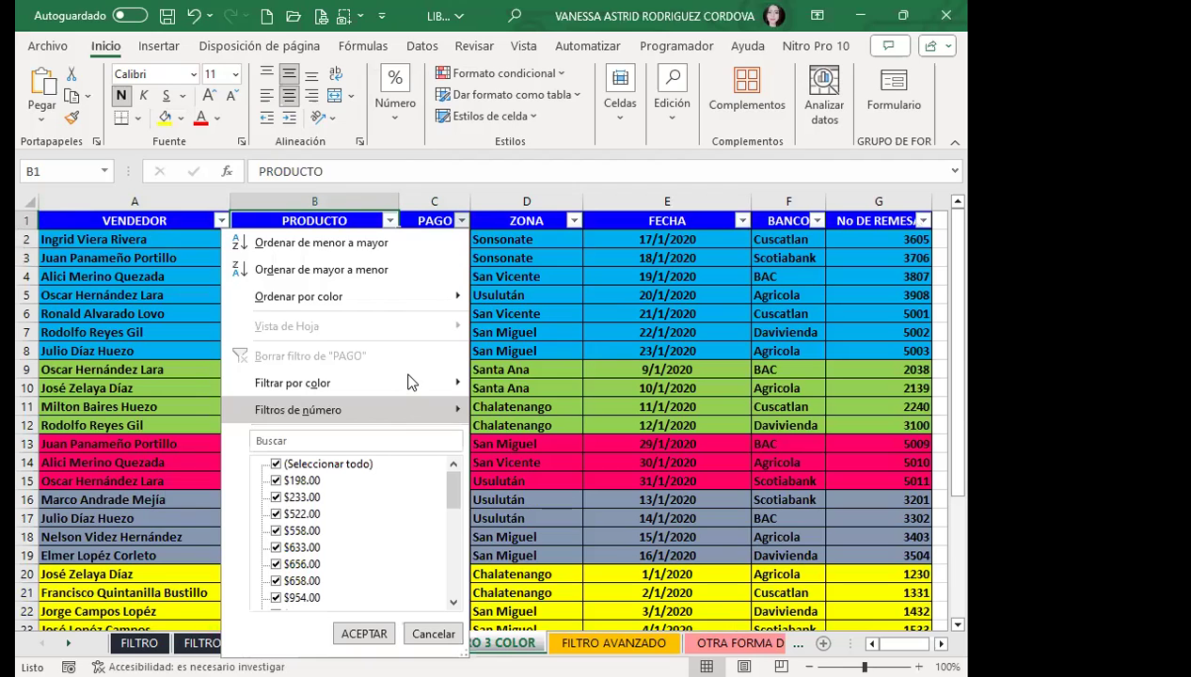
mouse_move(411, 381)
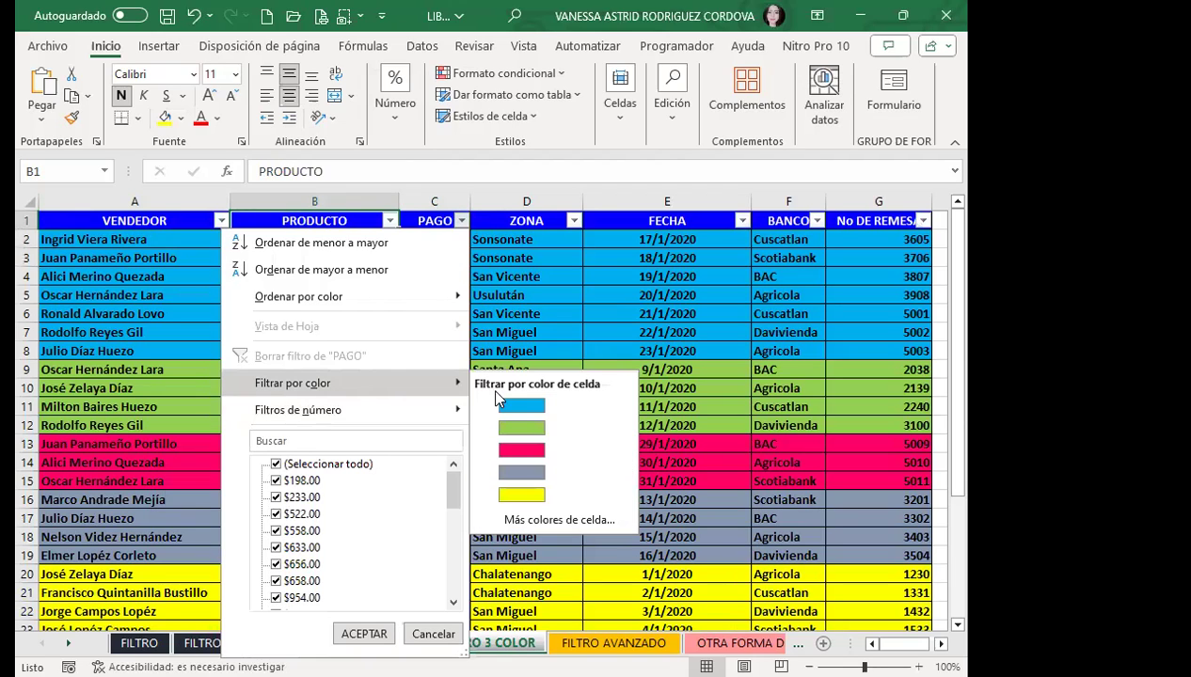
click(531, 429)
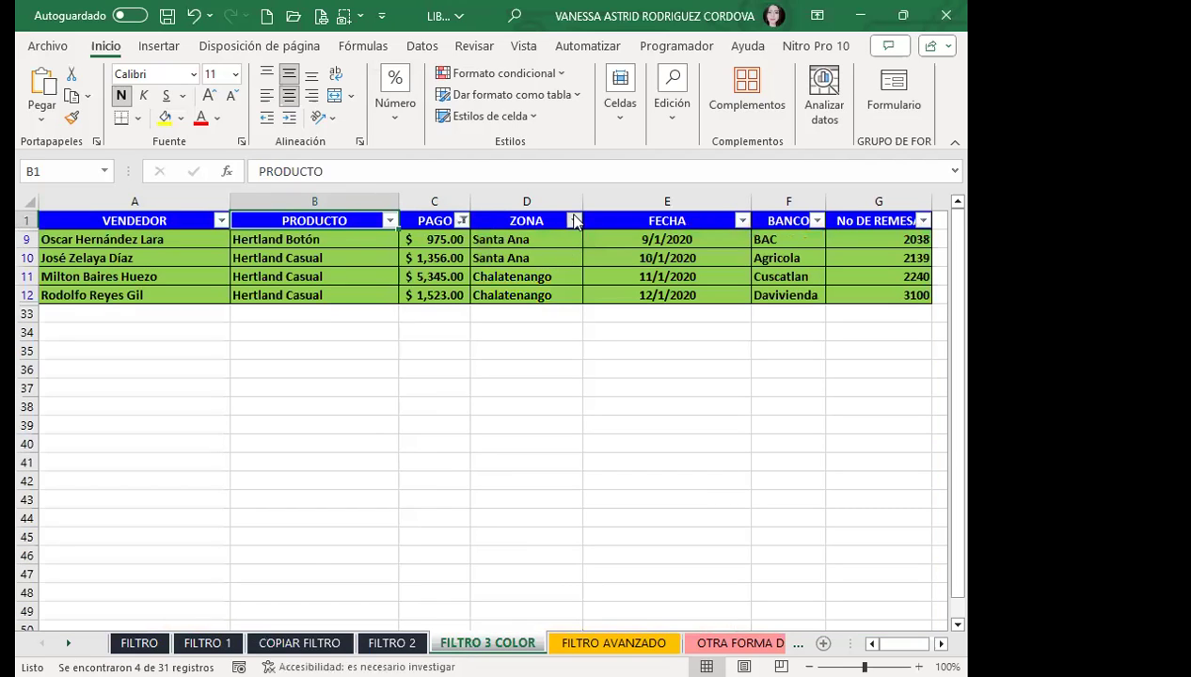
click(573, 220)
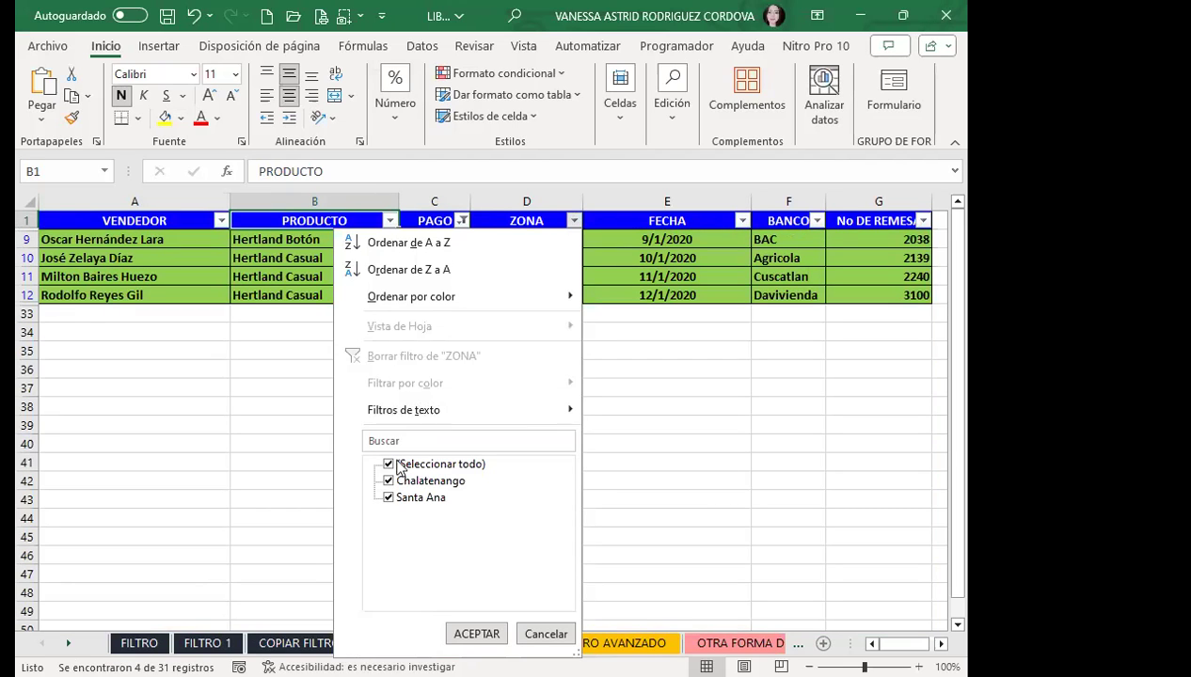
mouse_move(435, 419)
click(462, 222)
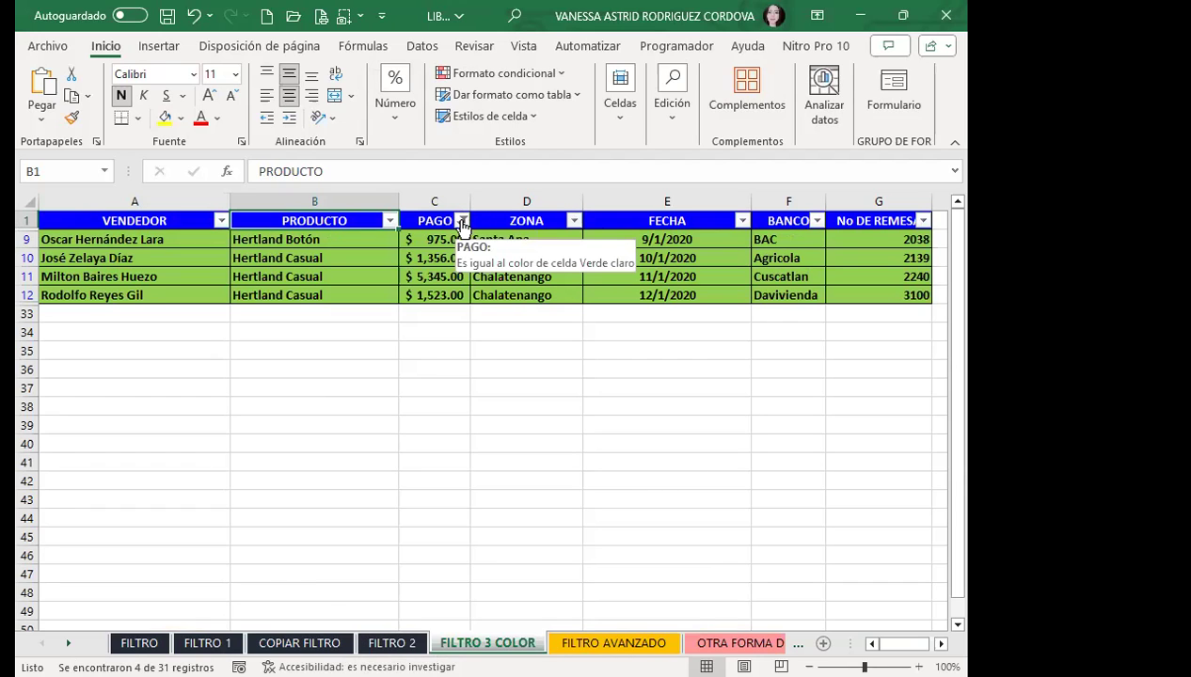
Step: Filter PAGO by cell colour in turn: pink, grey, then yellow
click(462, 222)
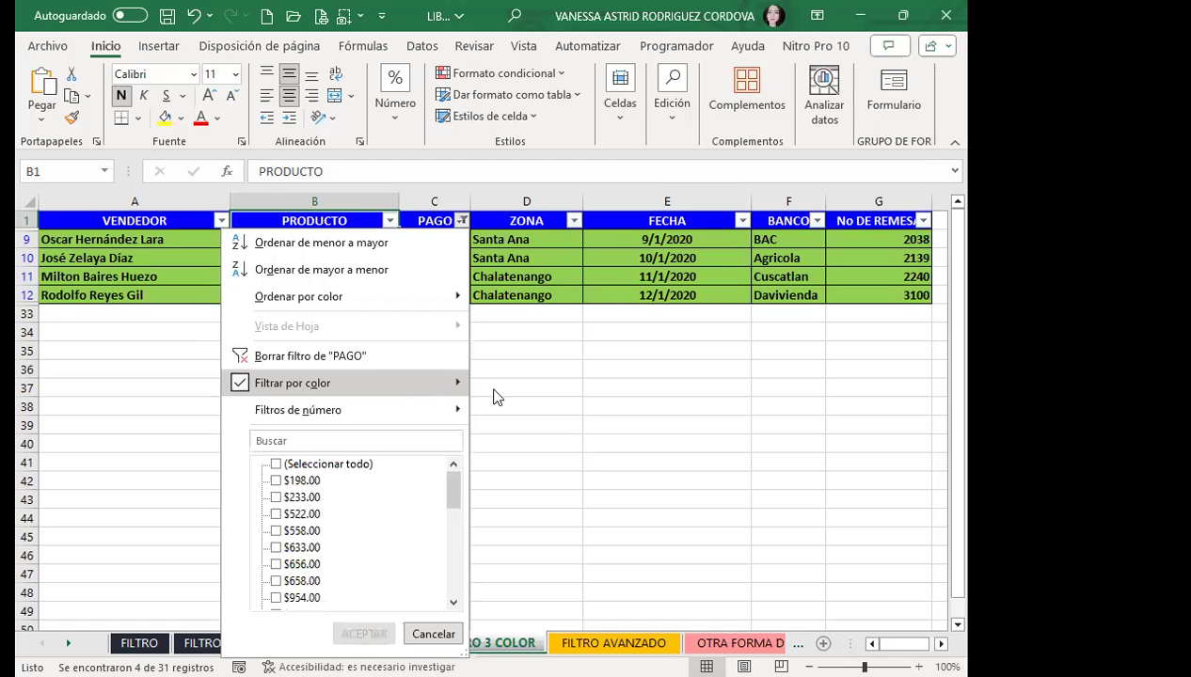
mouse_move(416, 382)
click(521, 449)
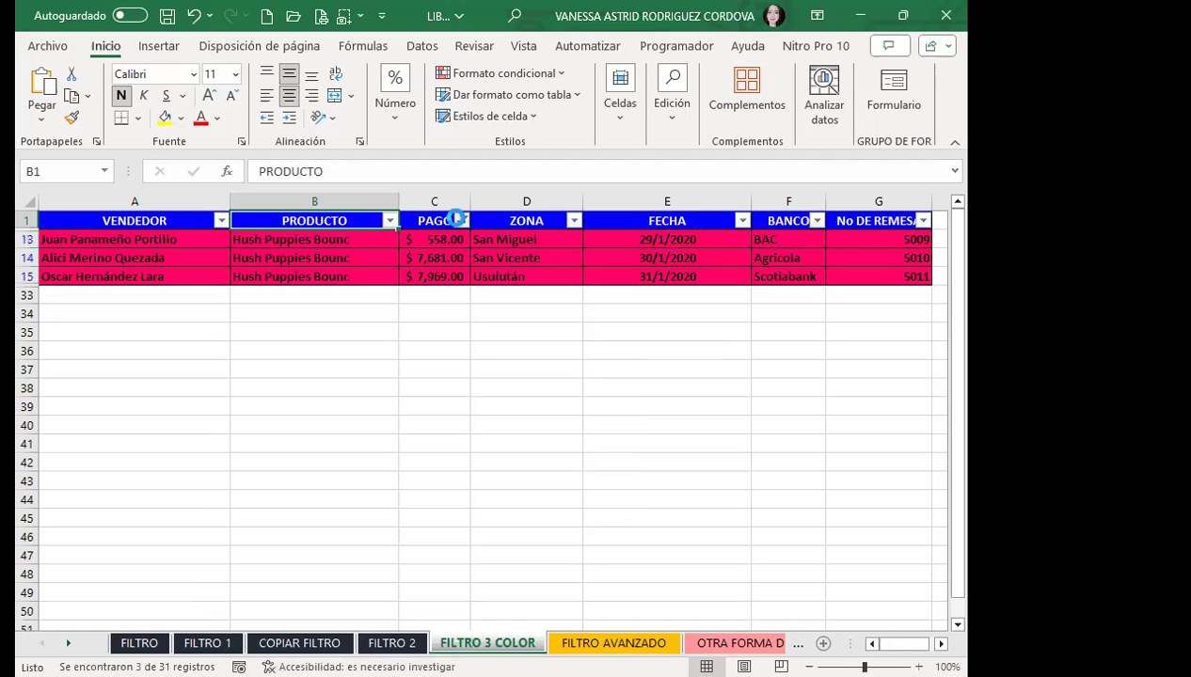
click(460, 220)
mouse_move(398, 385)
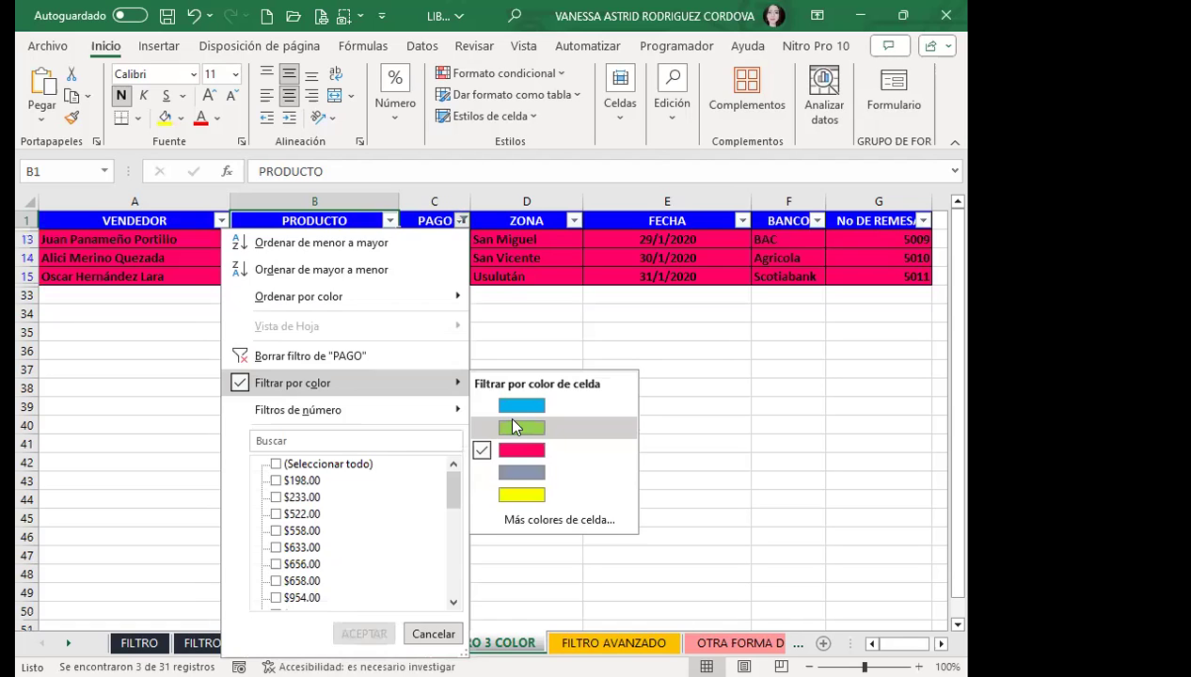
click(521, 472)
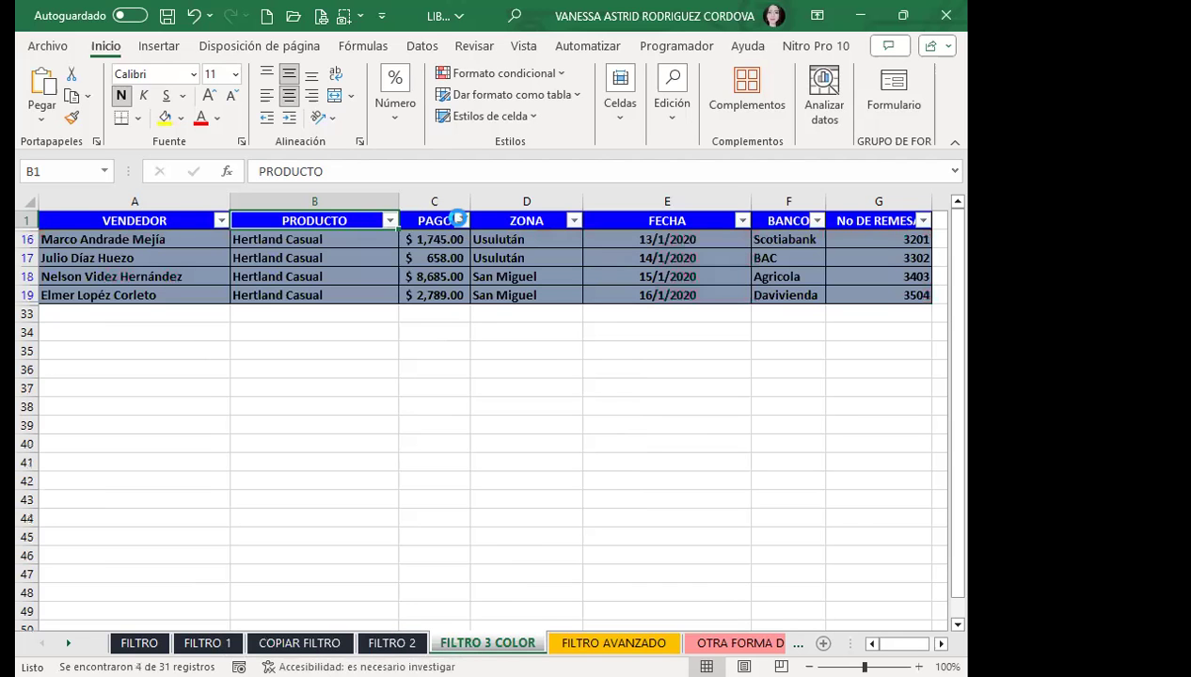
click(460, 220)
mouse_move(420, 388)
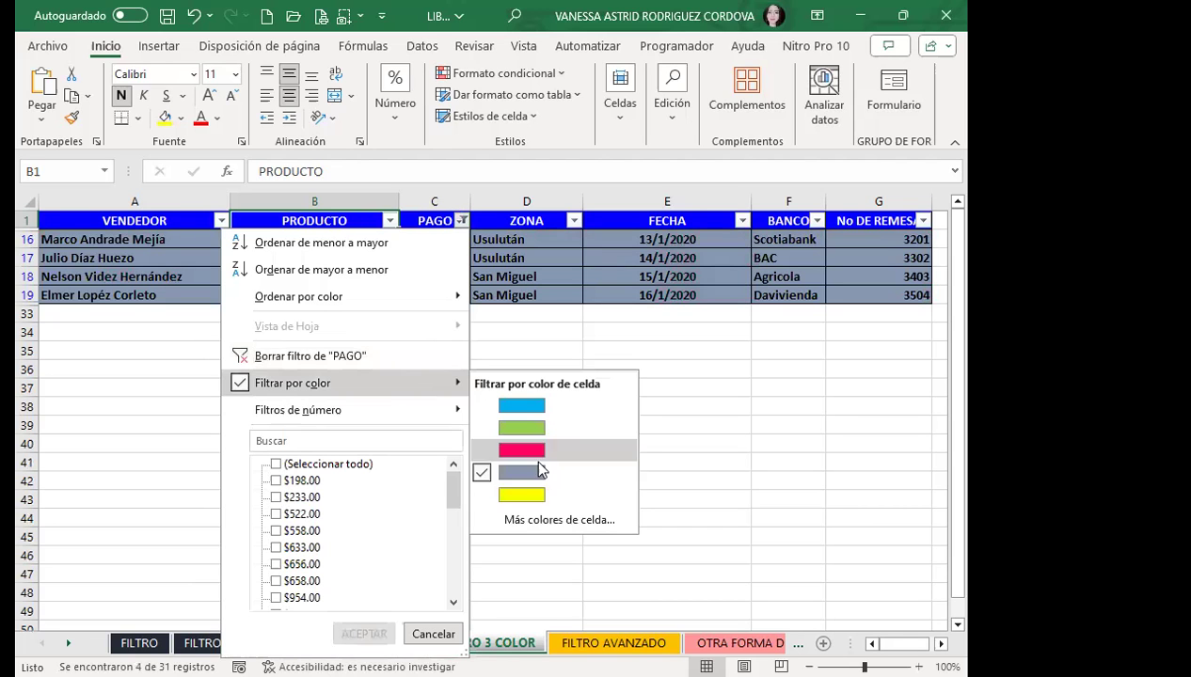
click(522, 491)
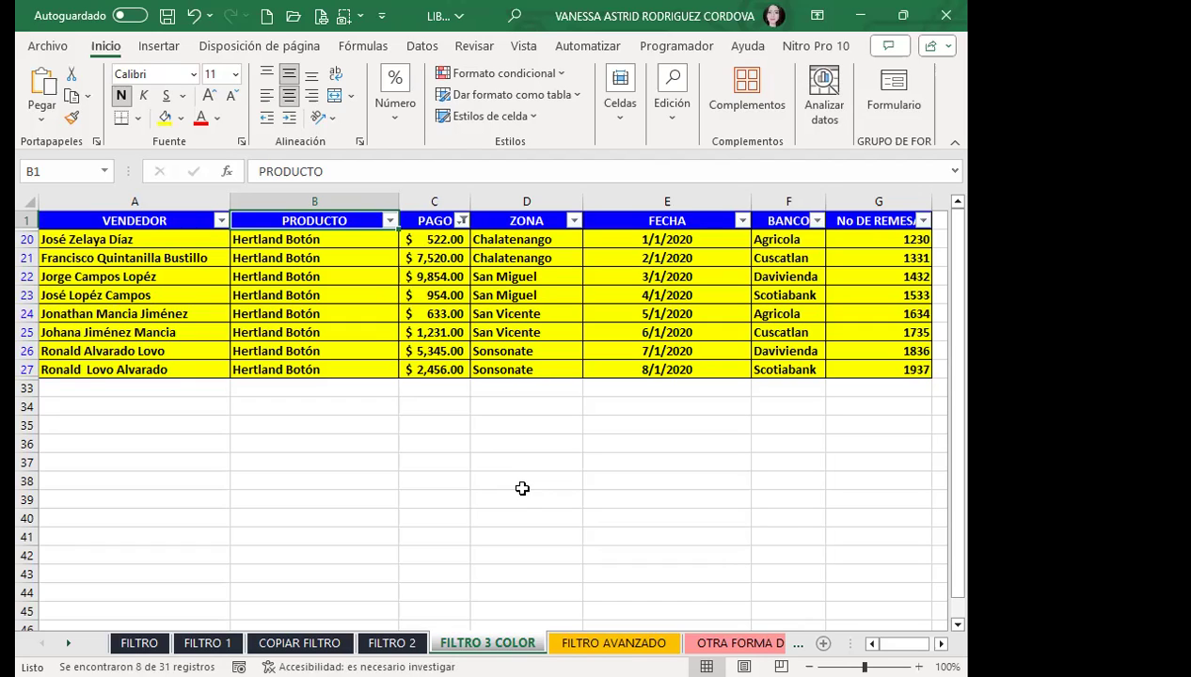
Step: Filter PAGO by pink again, then by blue, showing rows 2–8 (7 of 31 records)
click(461, 222)
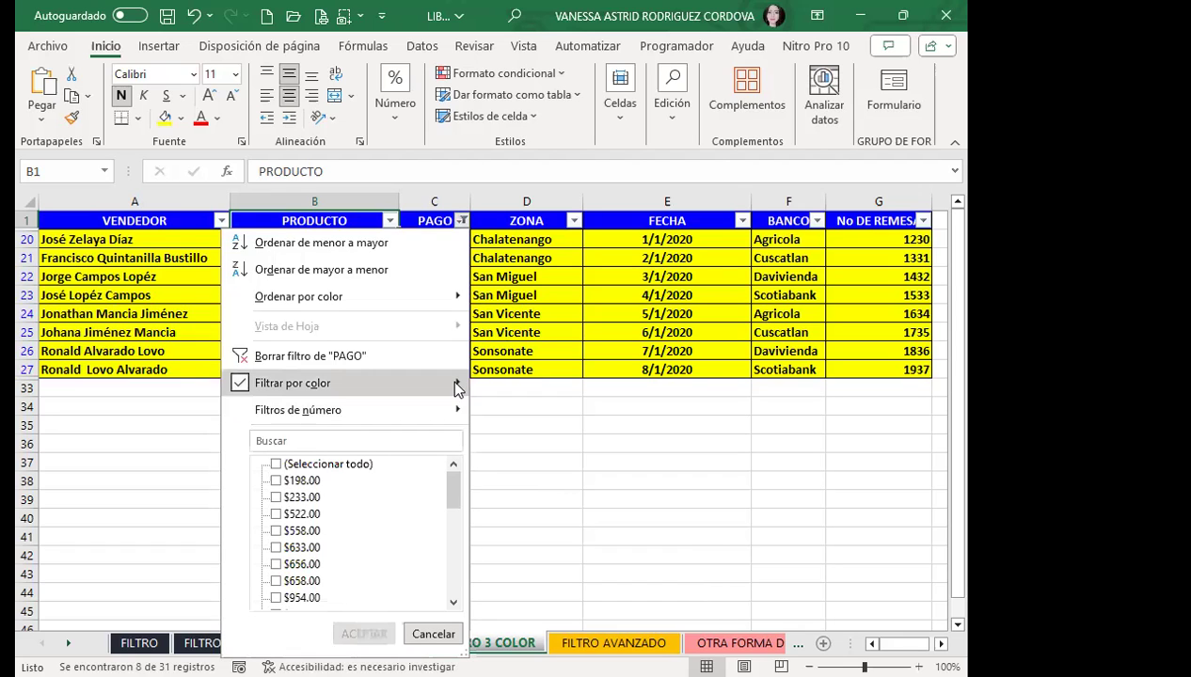
mouse_move(449, 380)
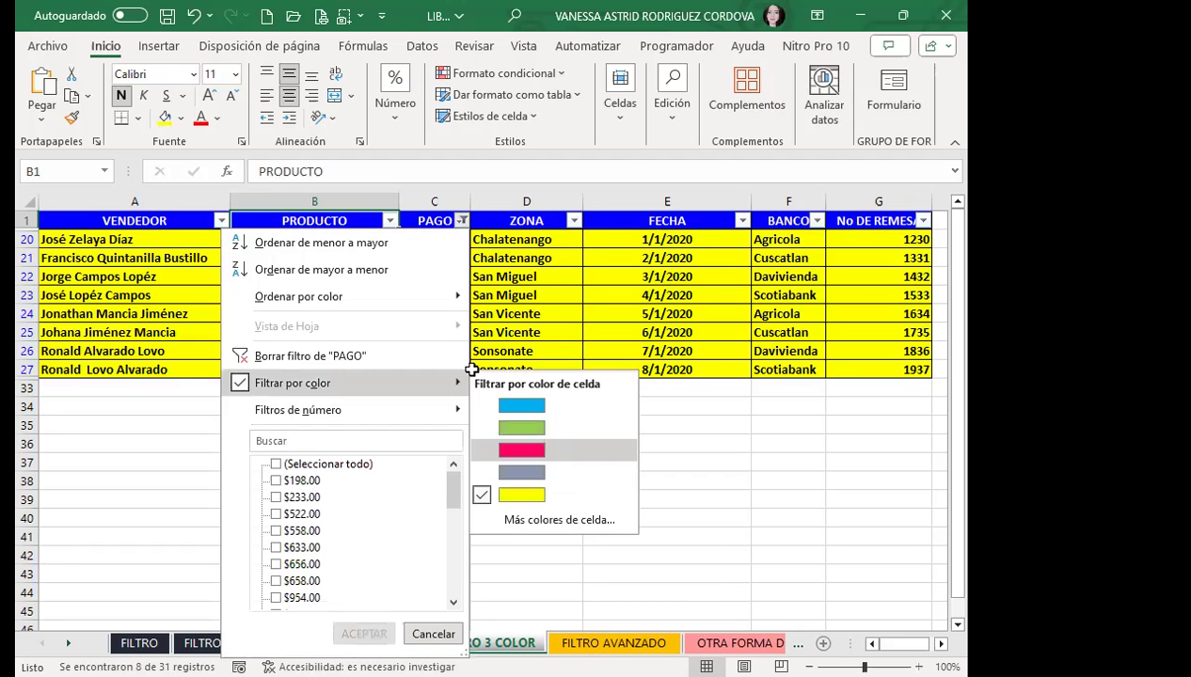
click(532, 448)
click(461, 221)
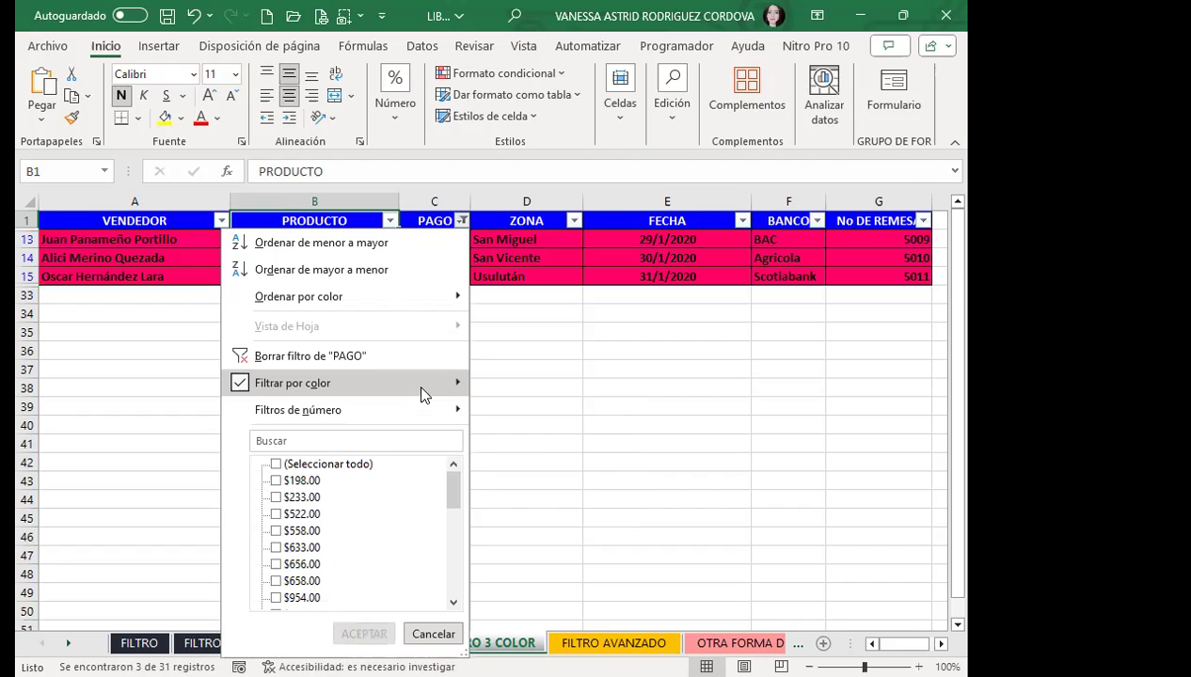
mouse_move(417, 386)
click(523, 406)
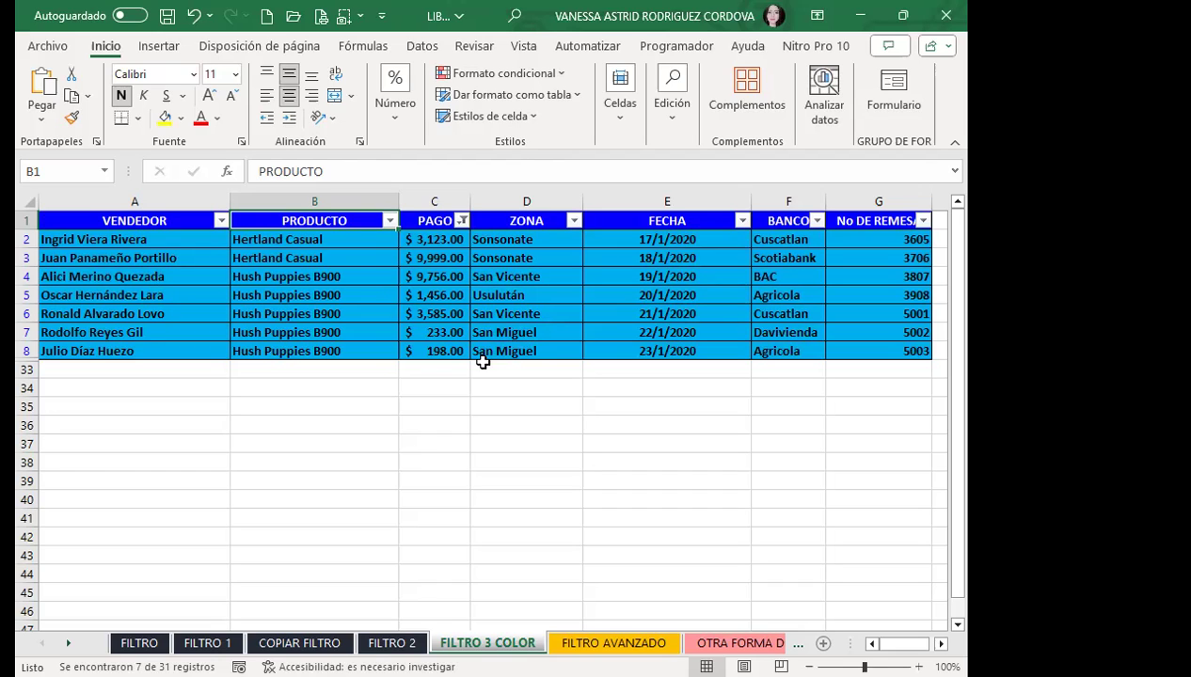
click(461, 220)
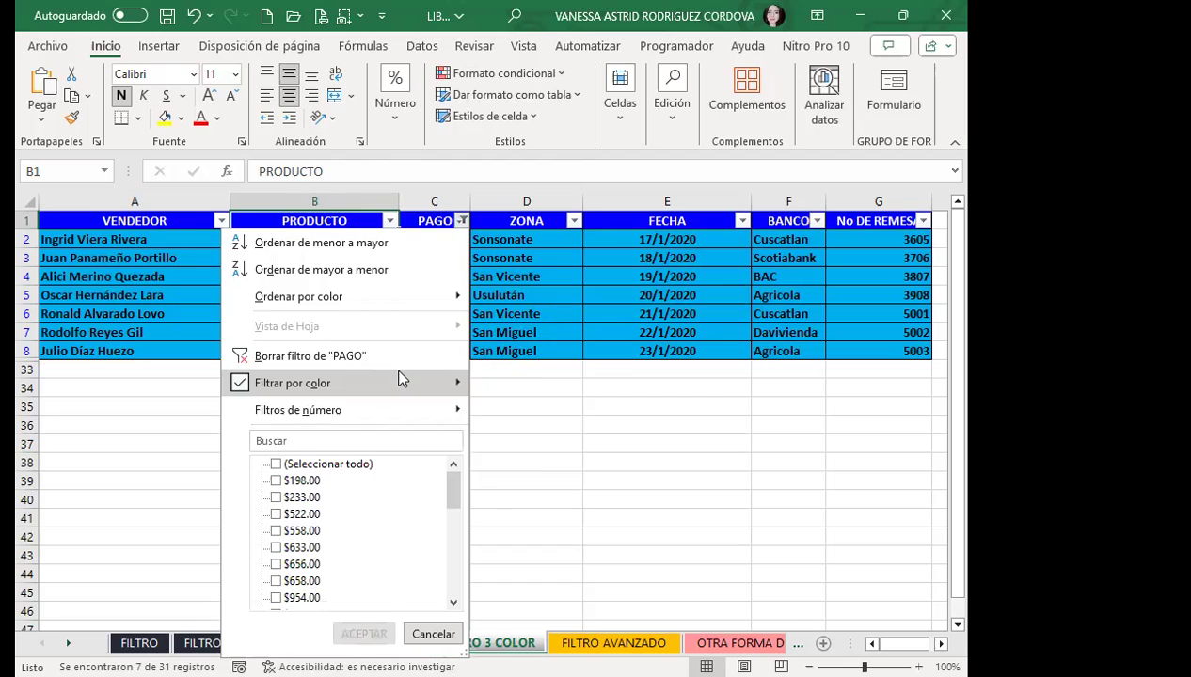
Step: Choose the green swatch under Filtrar por color on PAGO to show rows 9–12 (4 of 31)
mouse_move(399, 378)
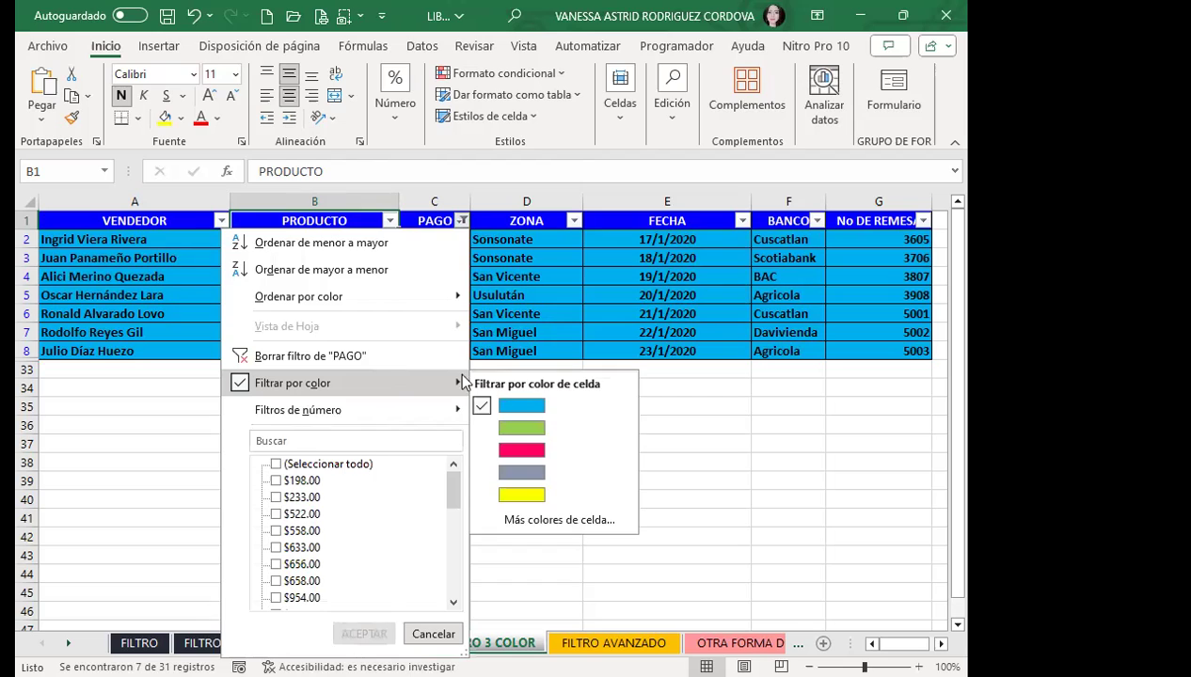
click(510, 431)
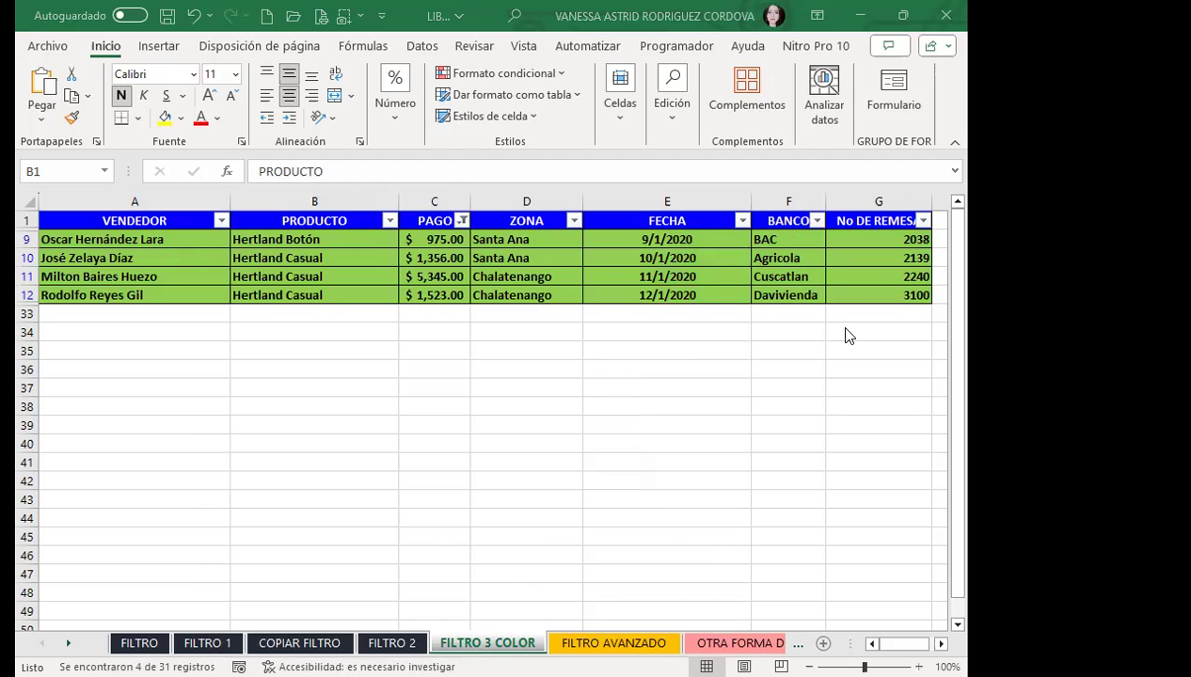
Step: Return to the FILTRO sheet and undo the stray 'I' typed into cell A20
click(299, 643)
click(139, 642)
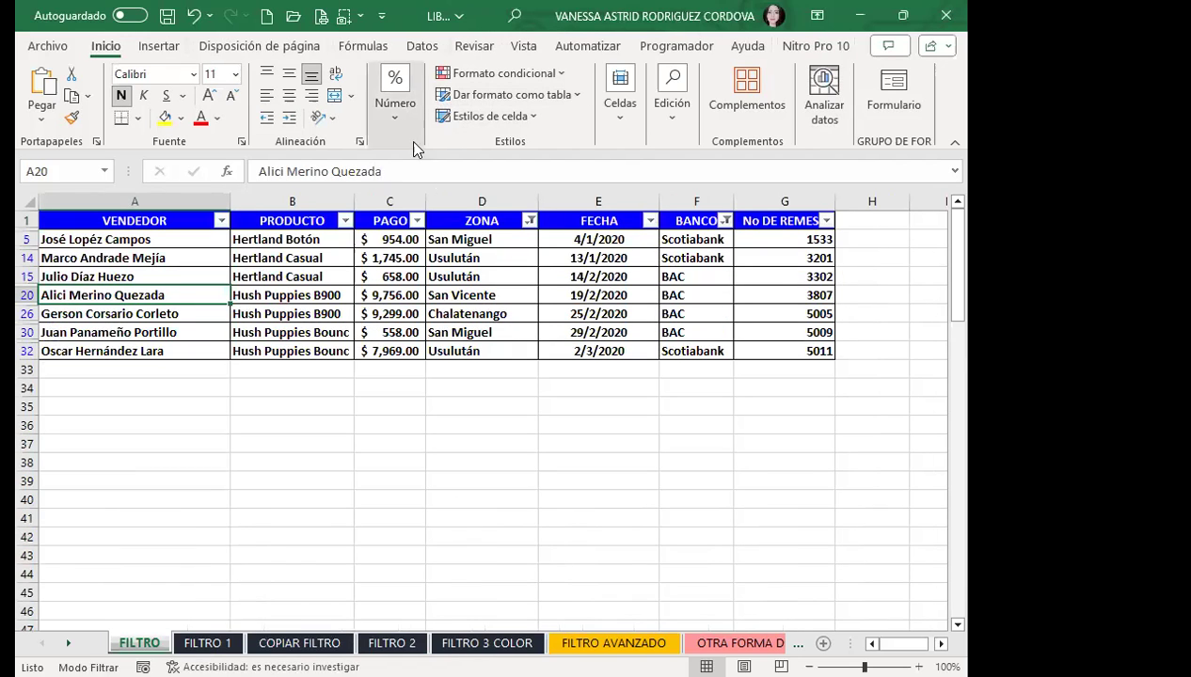
text(I)
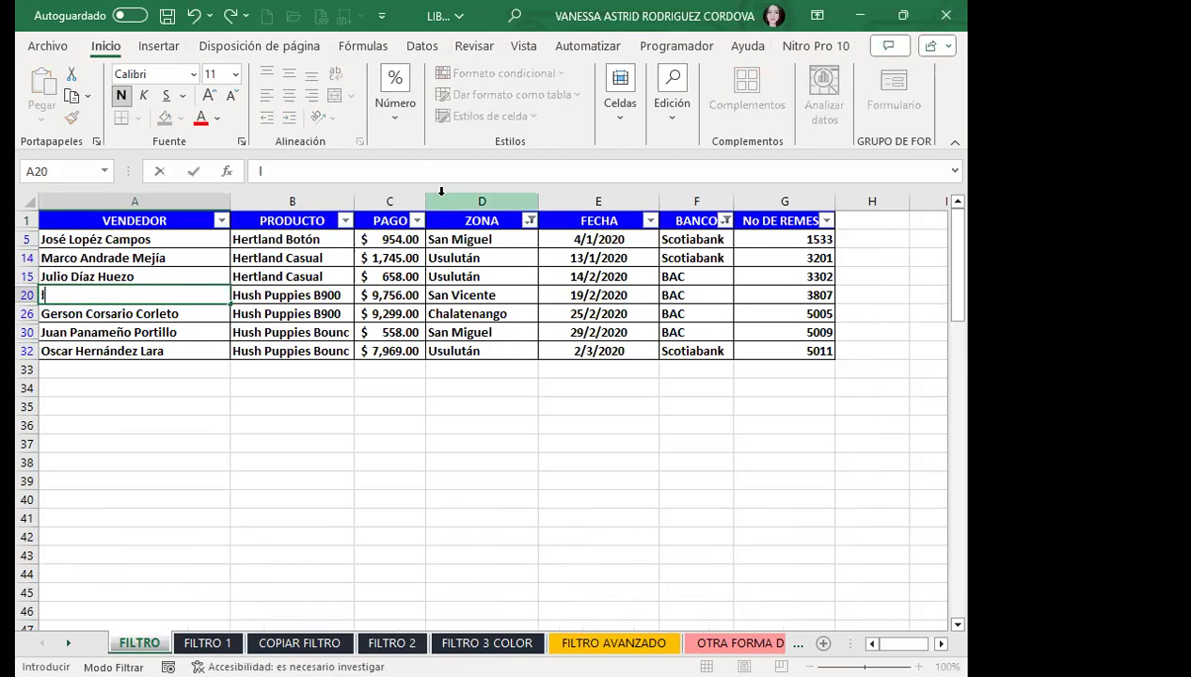
key(ctrl+z)
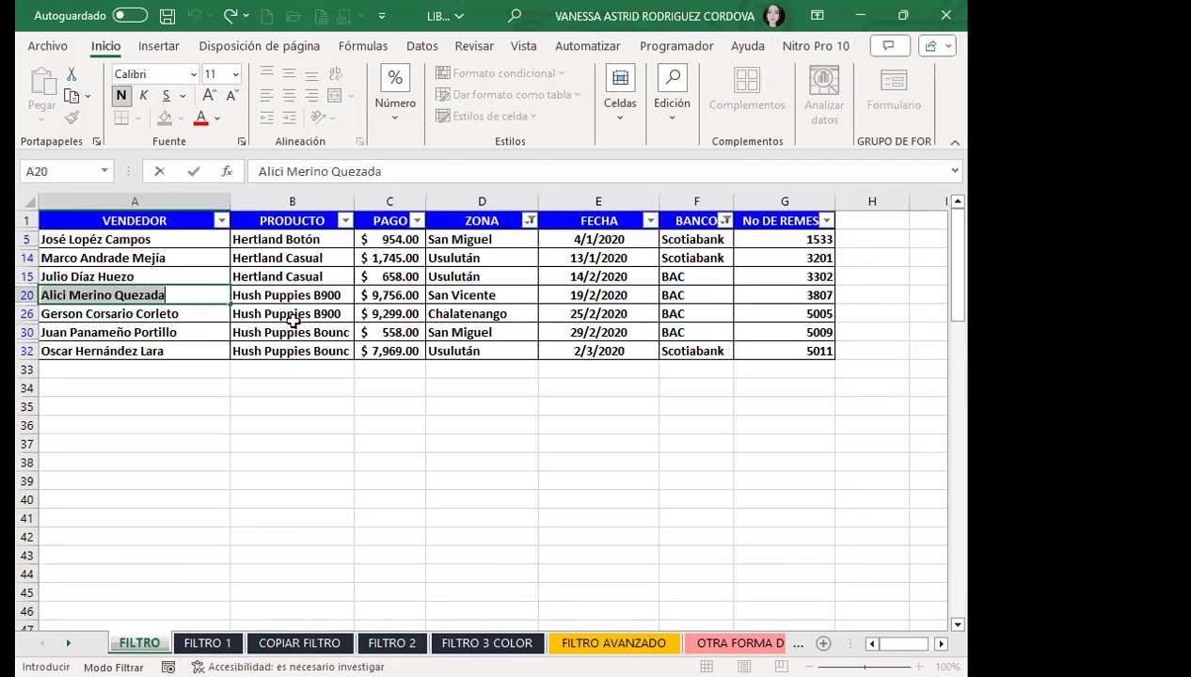
Step: Clear the ZONA filter so 11 of 31 records show, then select every bank in the BANCO list
click(431, 277)
click(530, 222)
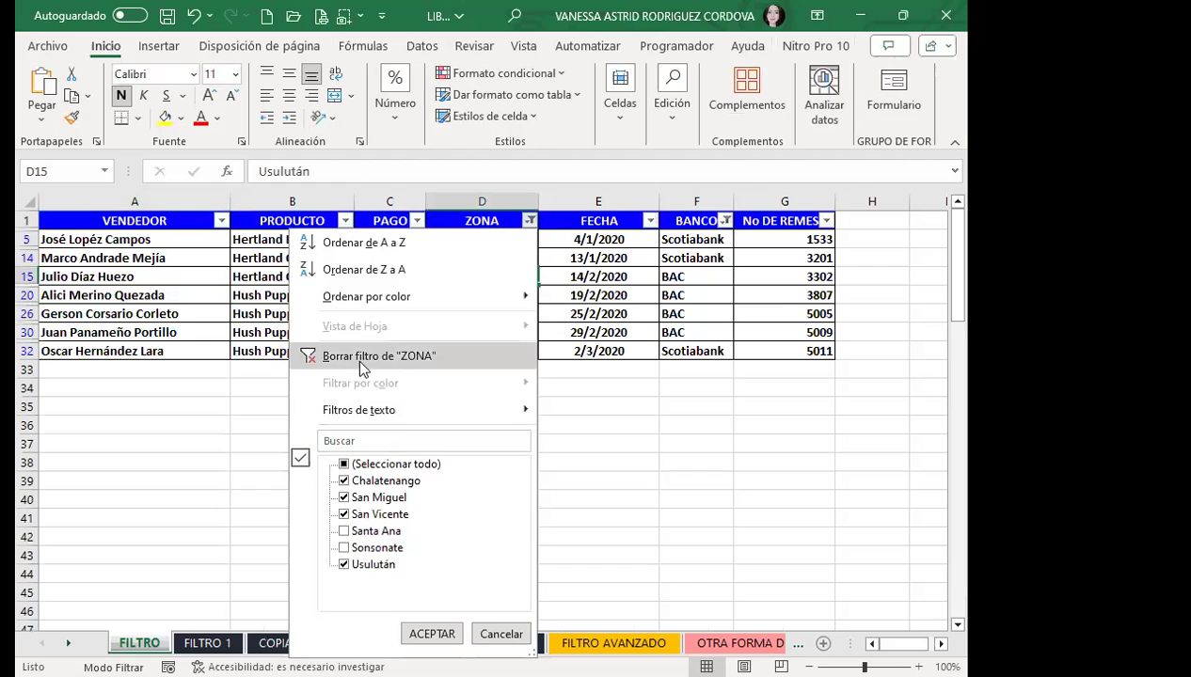
click(363, 358)
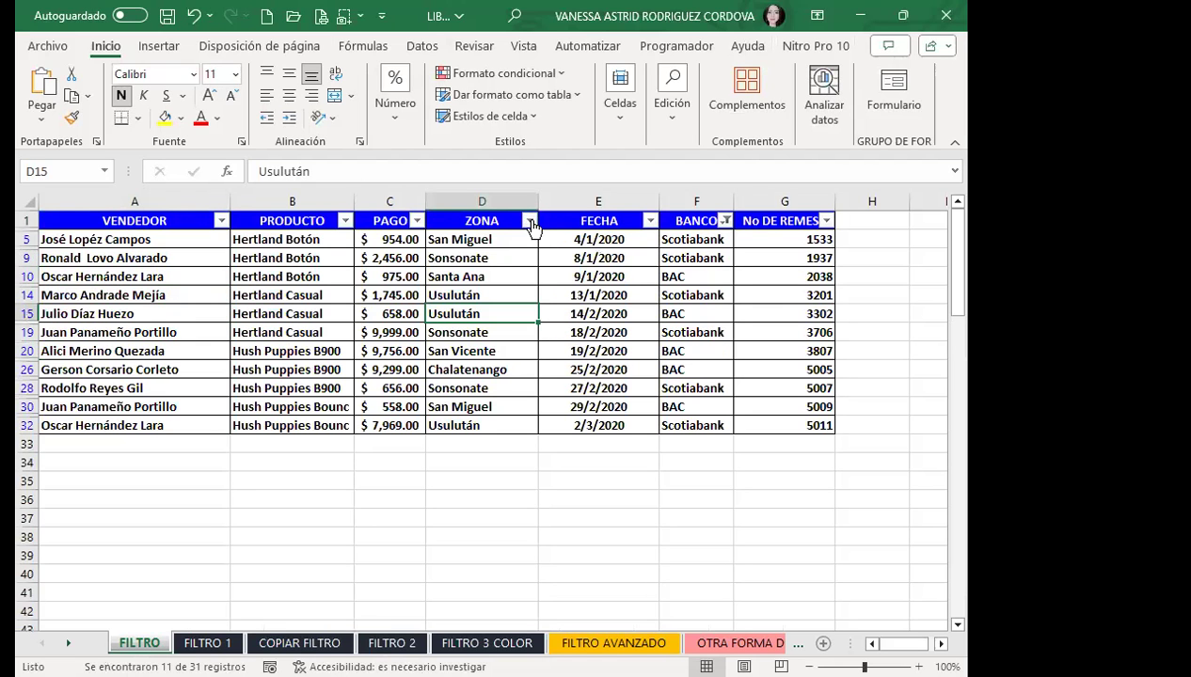
click(530, 221)
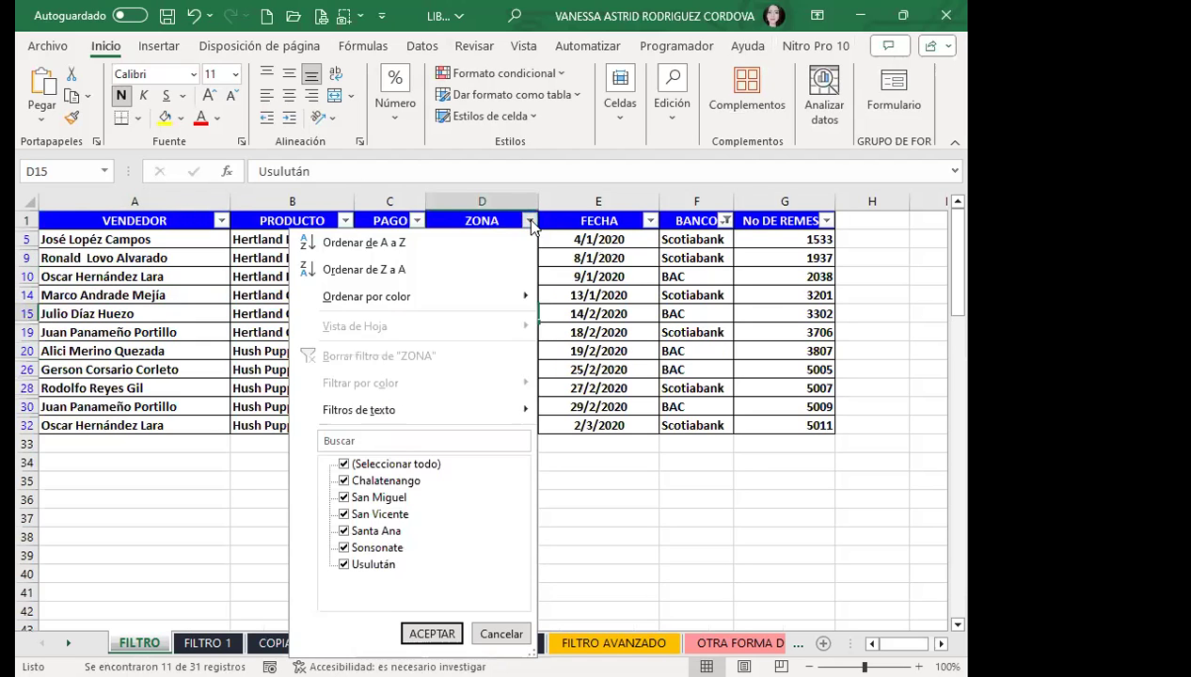
click(730, 221)
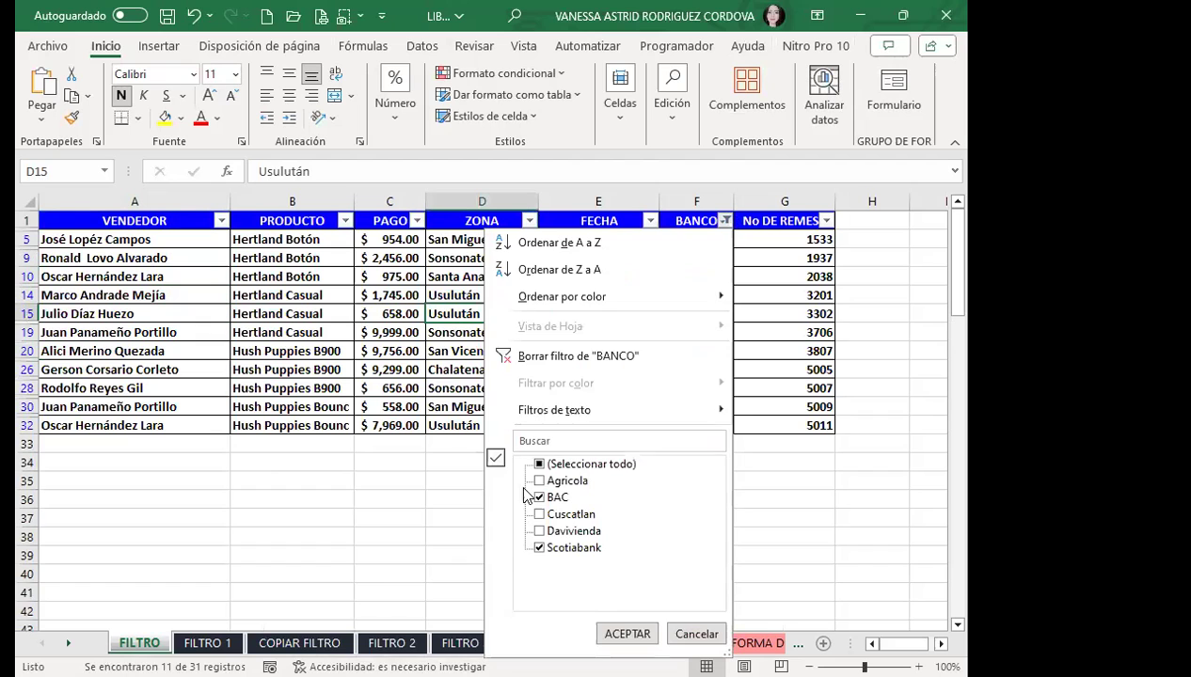
click(539, 464)
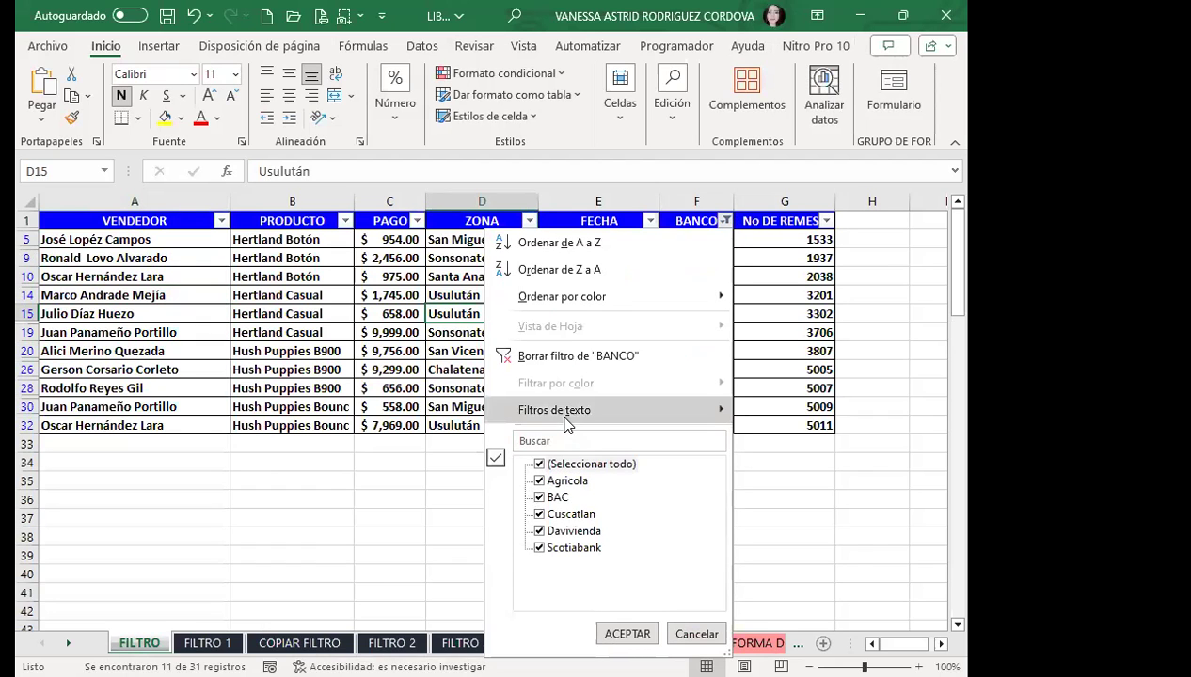
Step: Clear the BANCO filter so all 31 records are visible again
click(576, 358)
scroll(380, 396, down, 7)
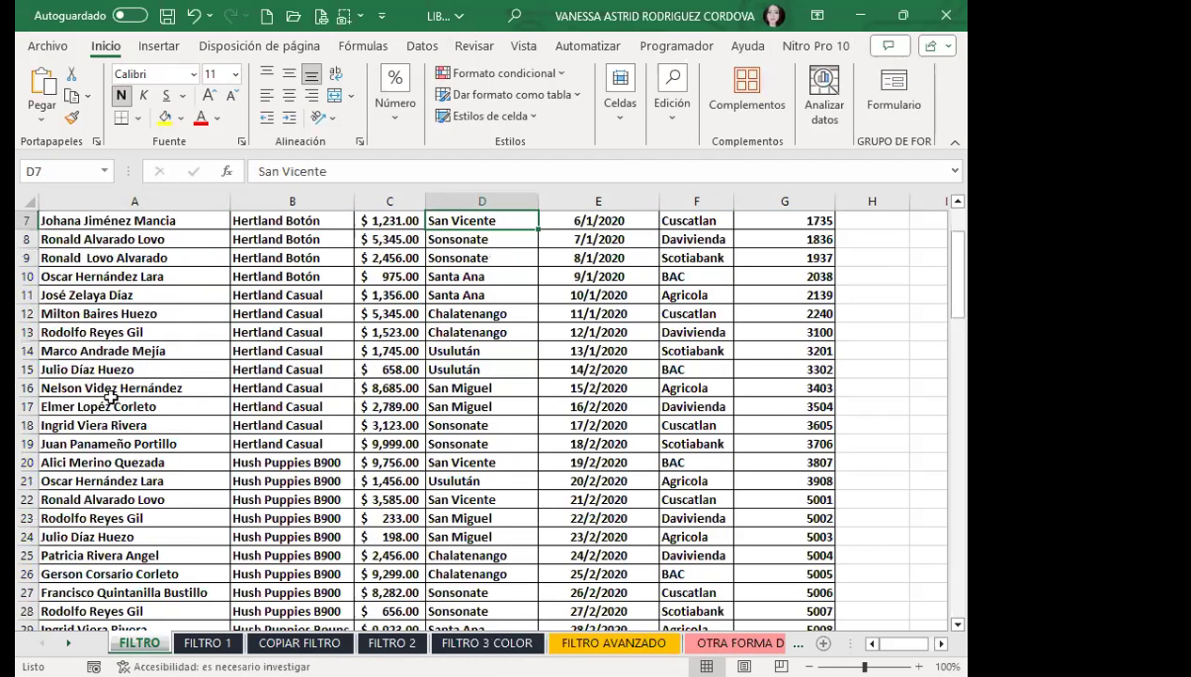
scroll(332, 376, up, 7)
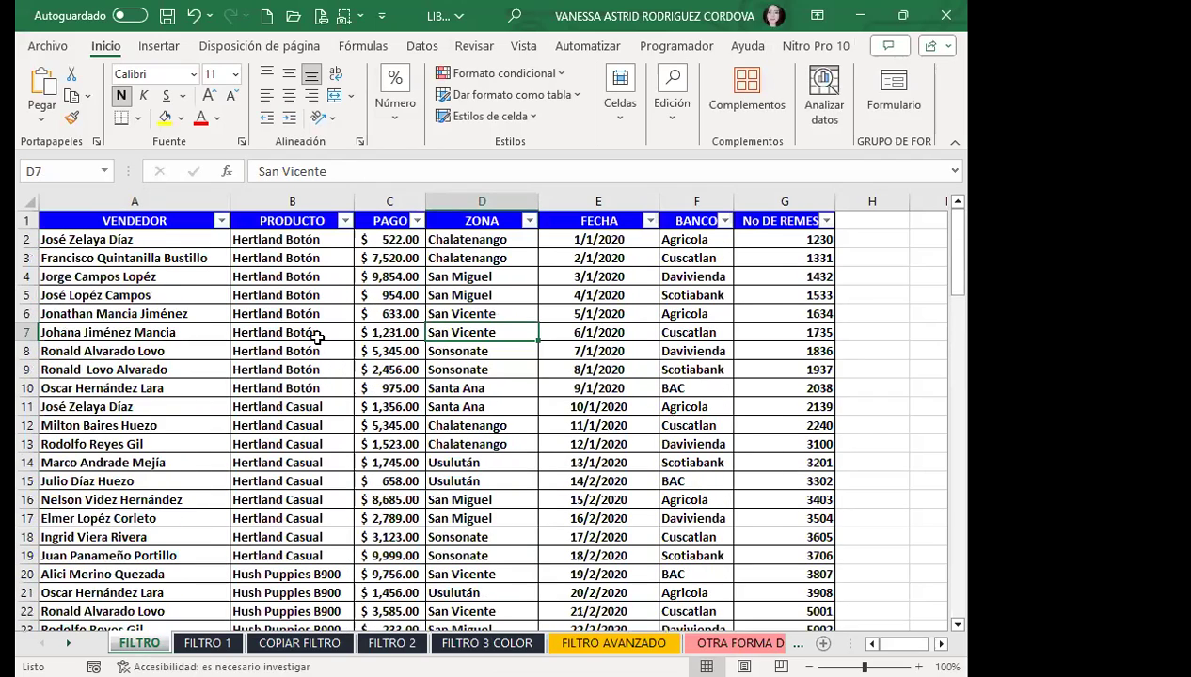
scroll(112, 471, down, 2)
click(141, 425)
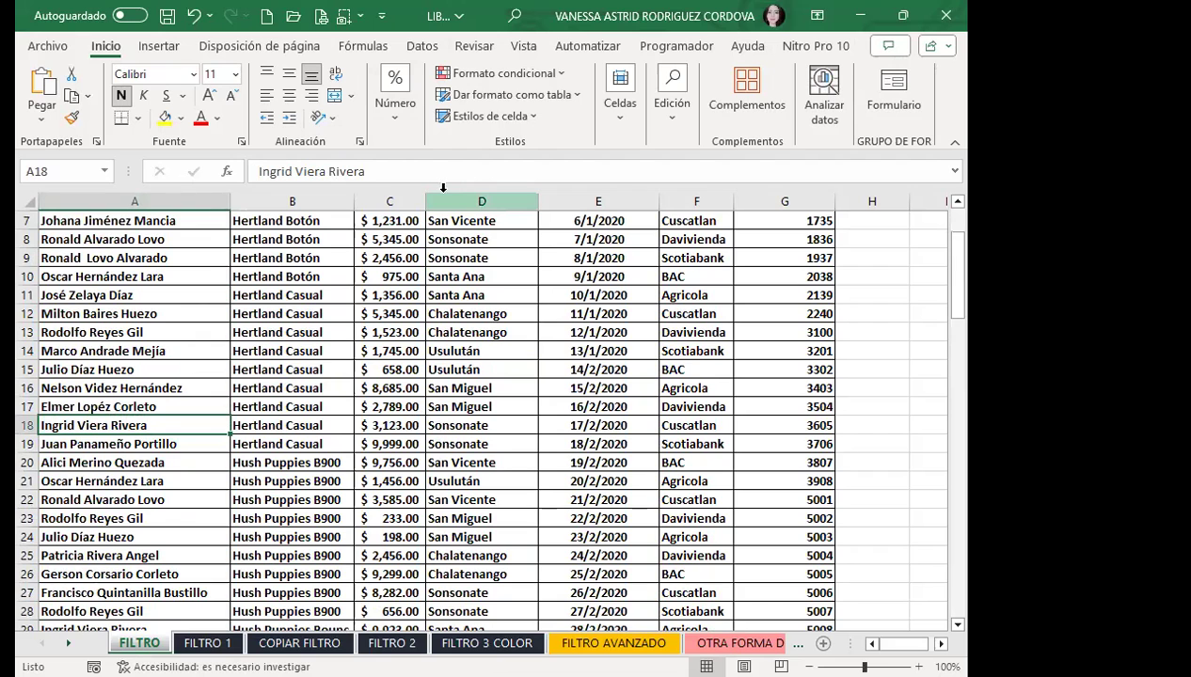
scroll(250, 492, up, 2)
scroll(395, 438, down, 2)
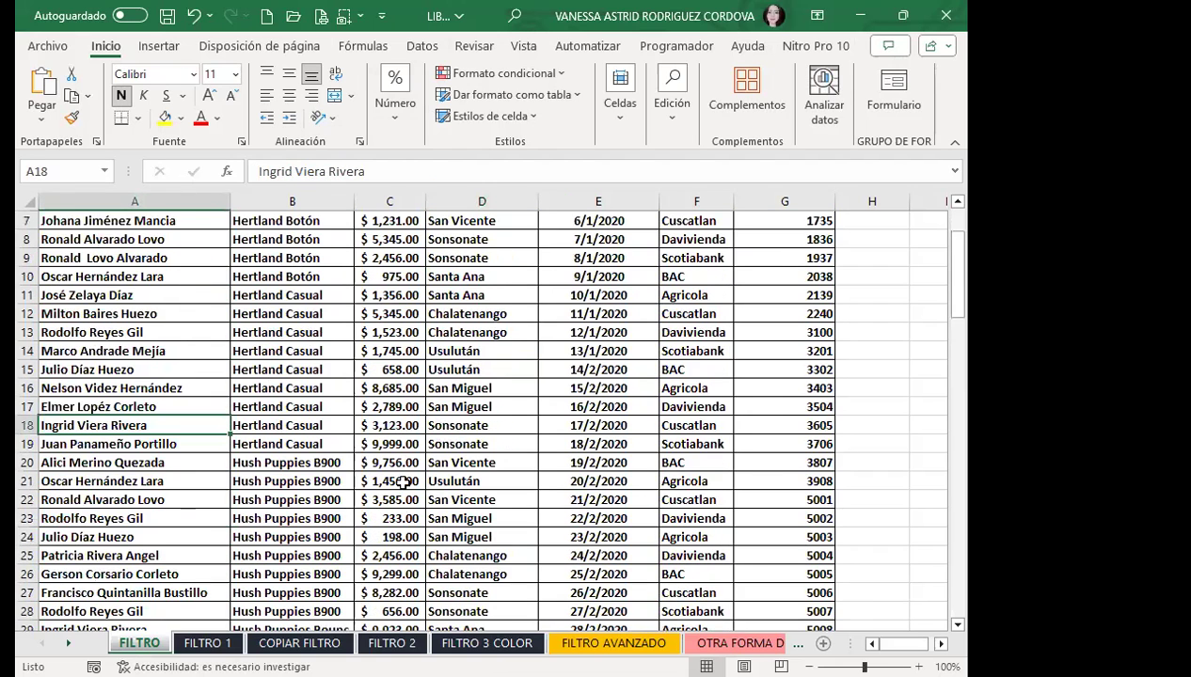
scroll(399, 480, down, 4)
click(385, 330)
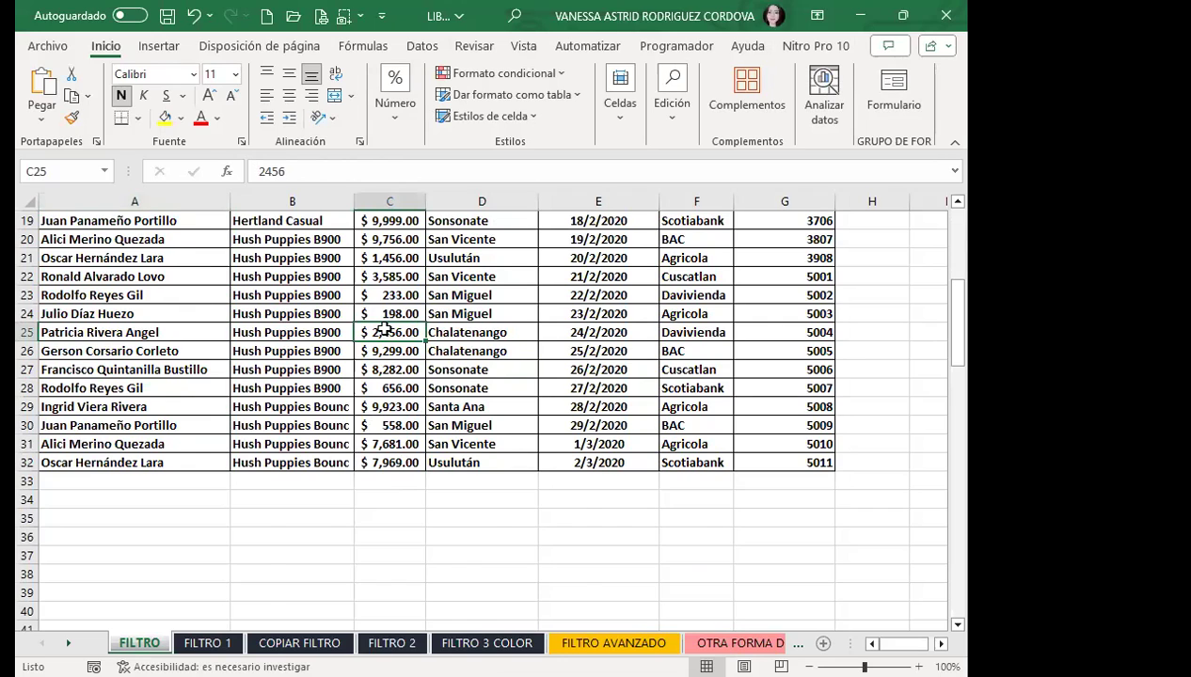
scroll(385, 329, up, 6)
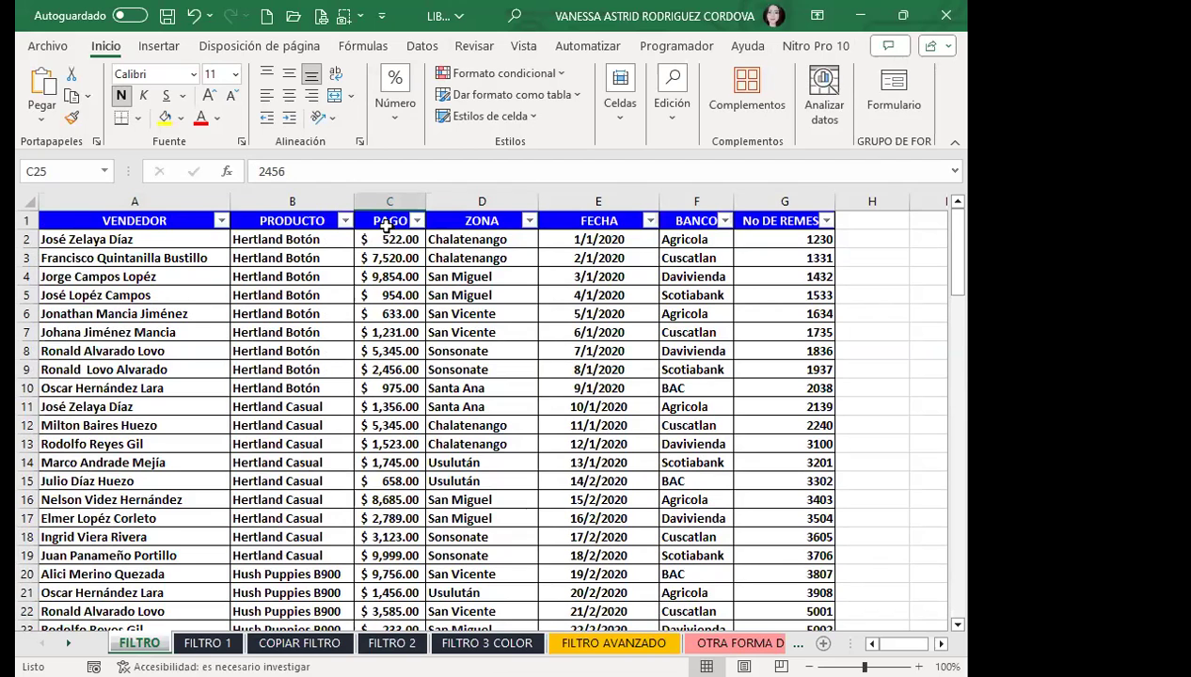
Step: Switch off AutoFilter on the FILTRO table with Ctrl+Shift+L
key(ctrl+shift+l)
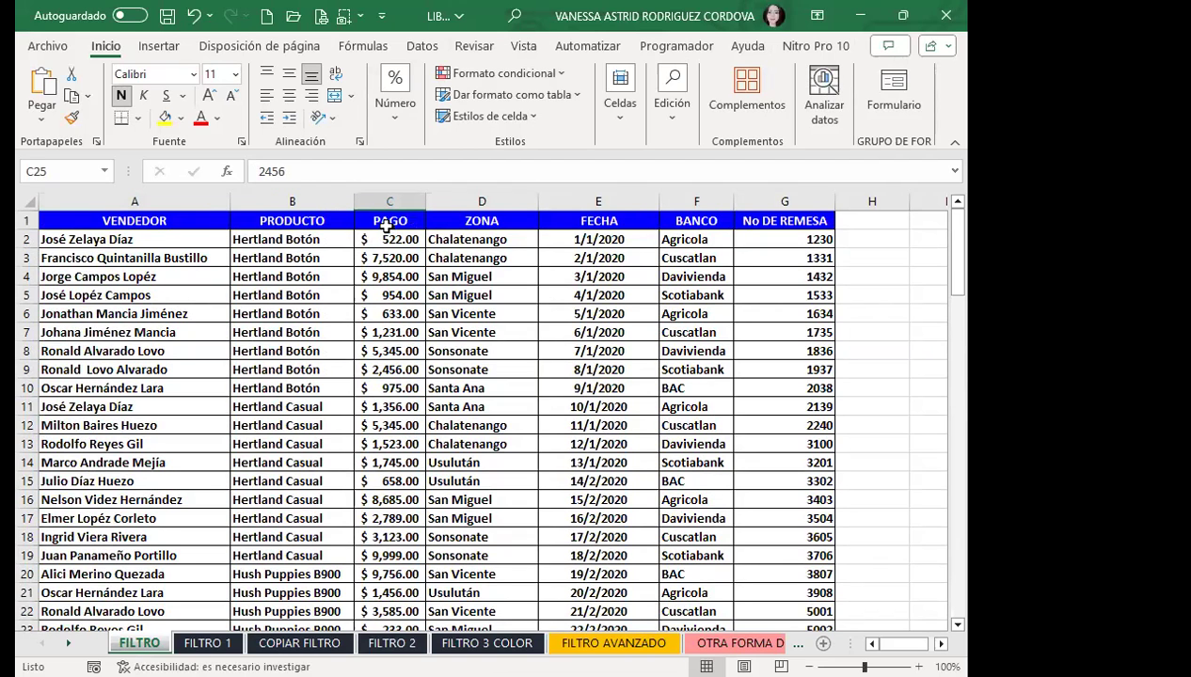
scroll(324, 278, down, 3)
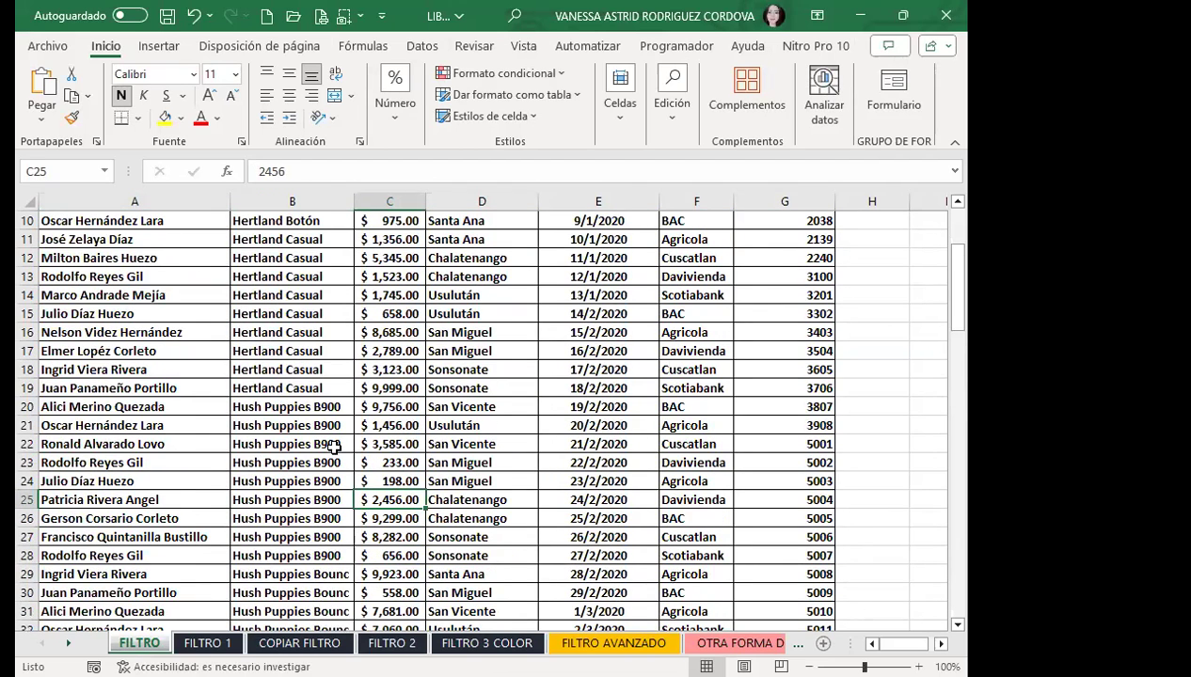
scroll(297, 406, up, 3)
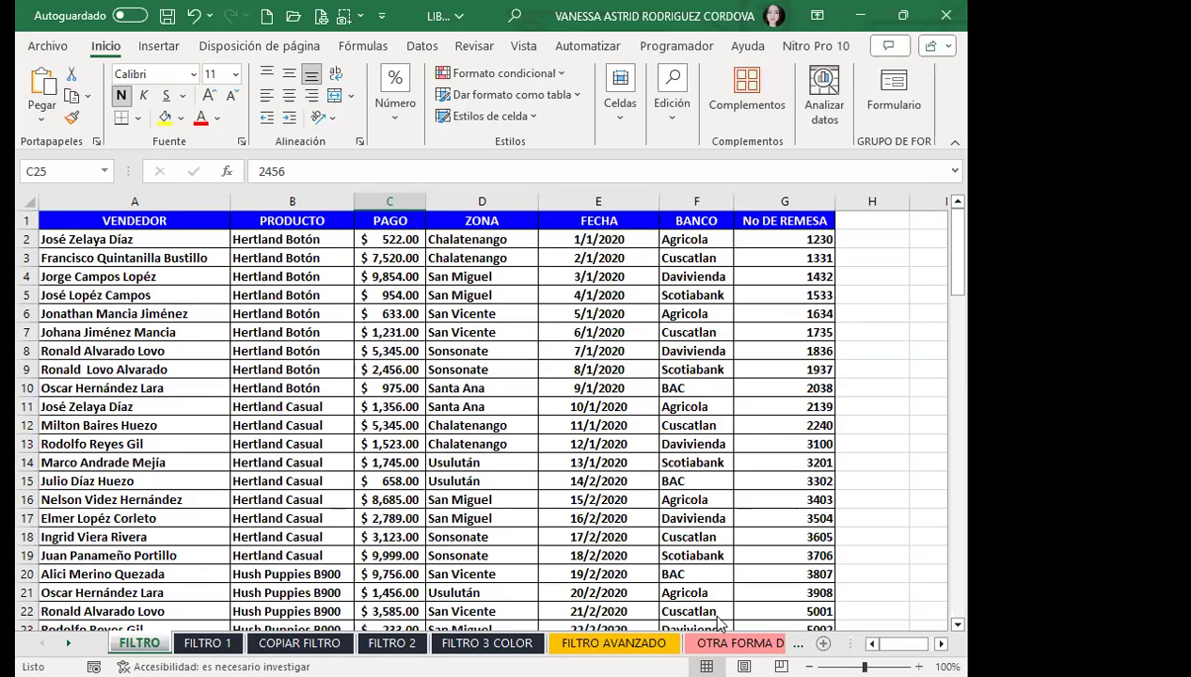
Step: Fill the table data in rows 2 to 21 with yellow
drag(117, 239, 794, 519)
scroll(794, 519, up, 2)
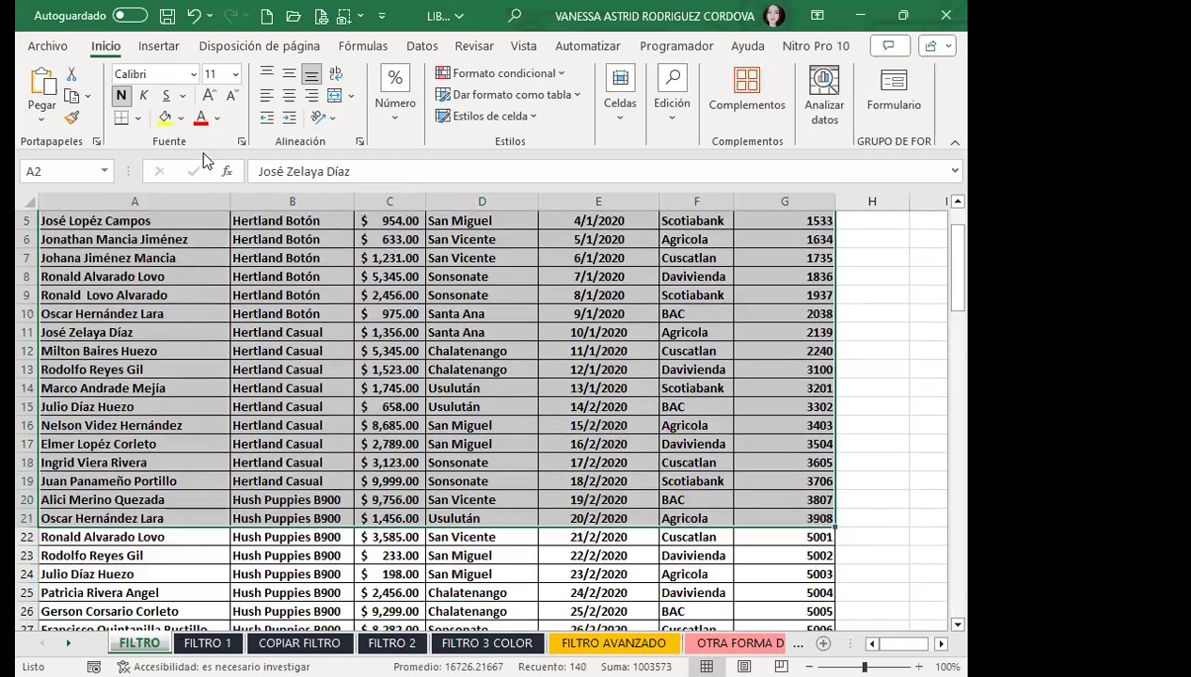
click(166, 118)
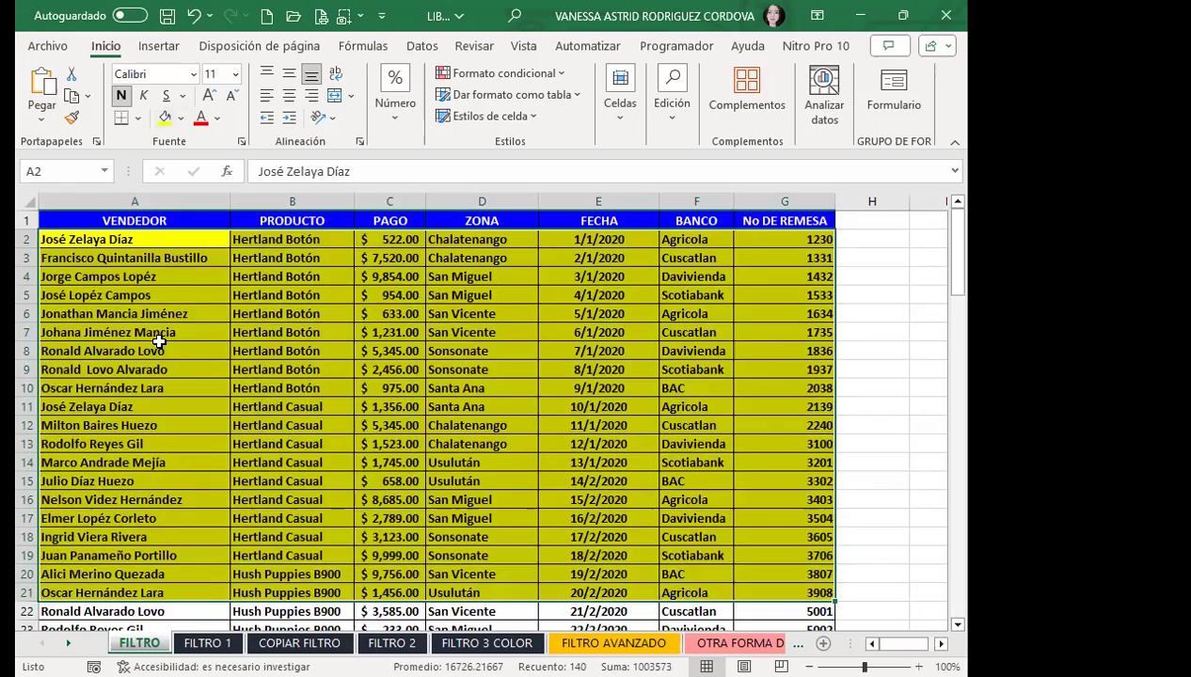
scroll(216, 354, down, 1)
scroll(481, 455, up, 1)
scroll(161, 400, down, 3)
scroll(161, 400, down, 3)
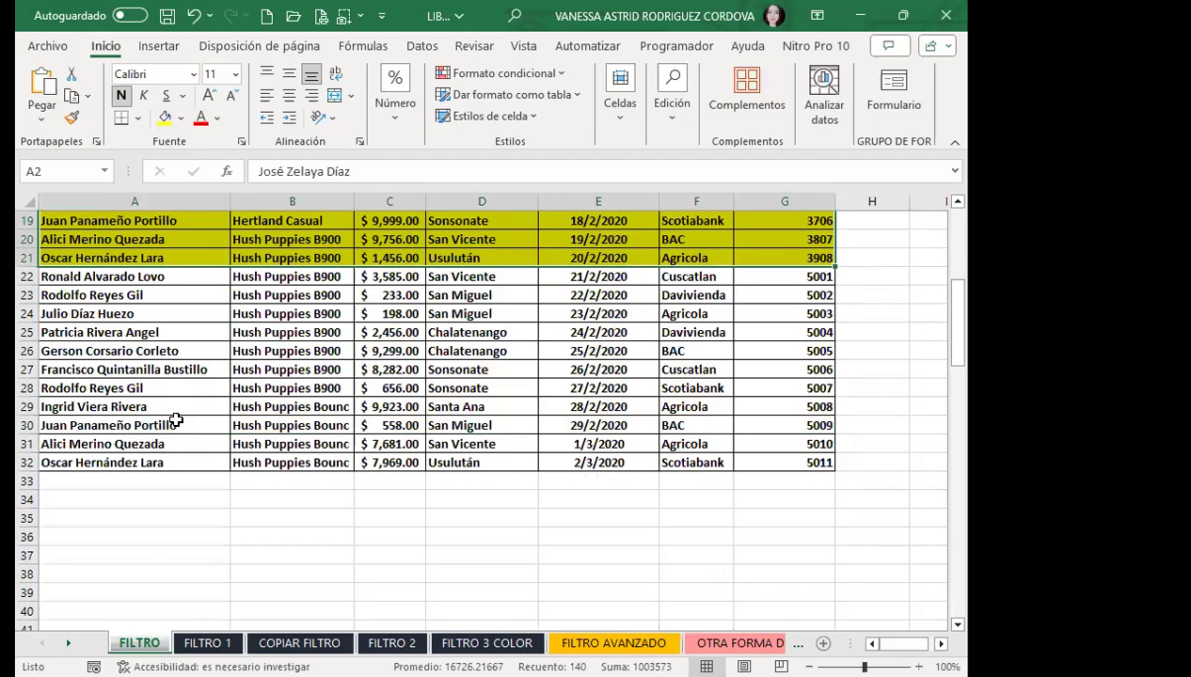
scroll(58, 463, up, 3)
Step: Format-paint row 22's plain formatting over rows 13–23 to strip their yellow fill
drag(58, 444, 742, 440)
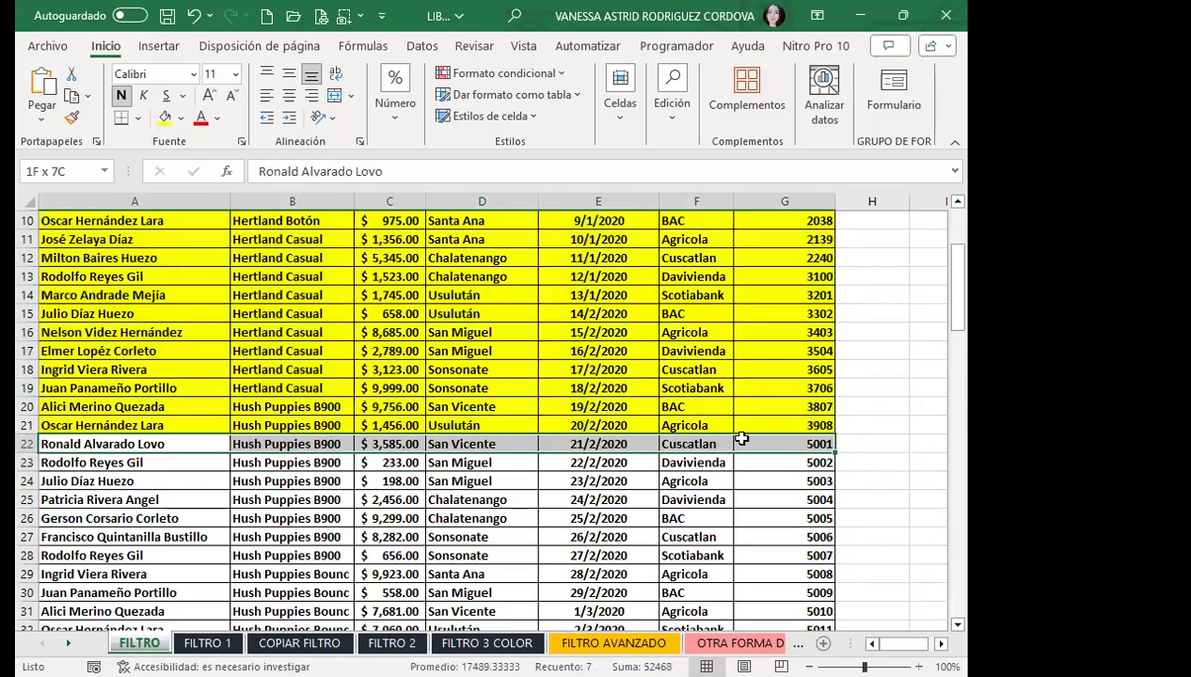
click(72, 118)
mouse_move(102, 280)
mouse_down()
mouse_move(686, 416)
mouse_move(763, 457)
mouse_up()
click(623, 481)
scroll(307, 407, up, 3)
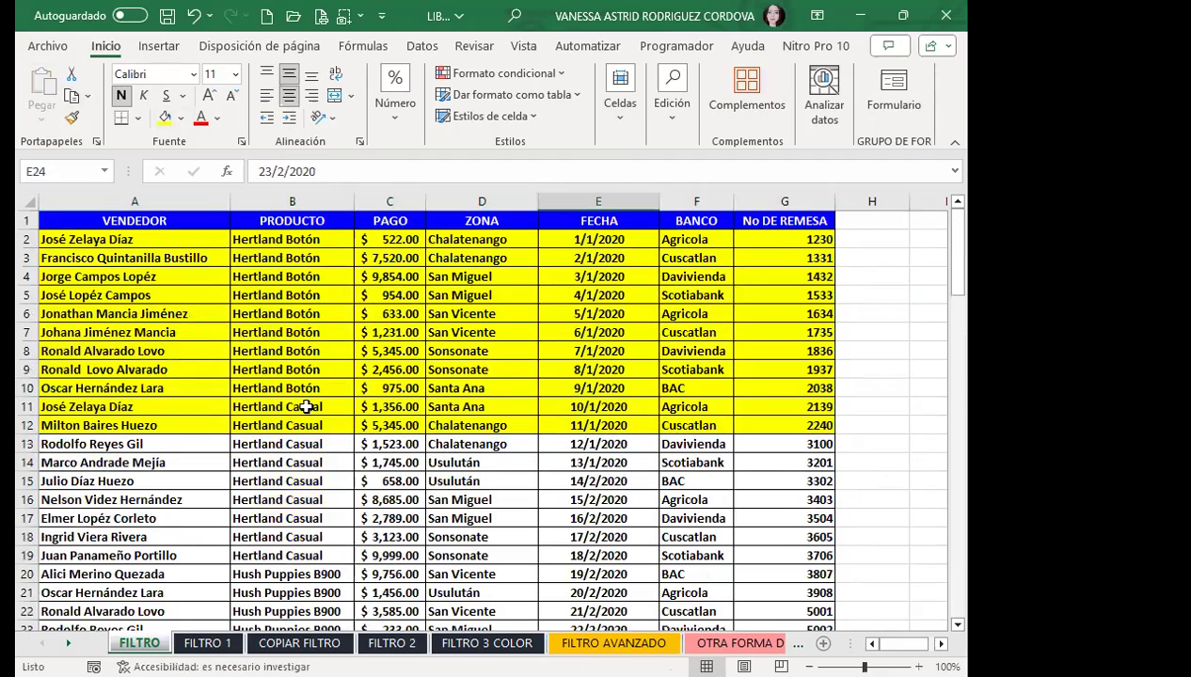
scroll(279, 458, down, 5)
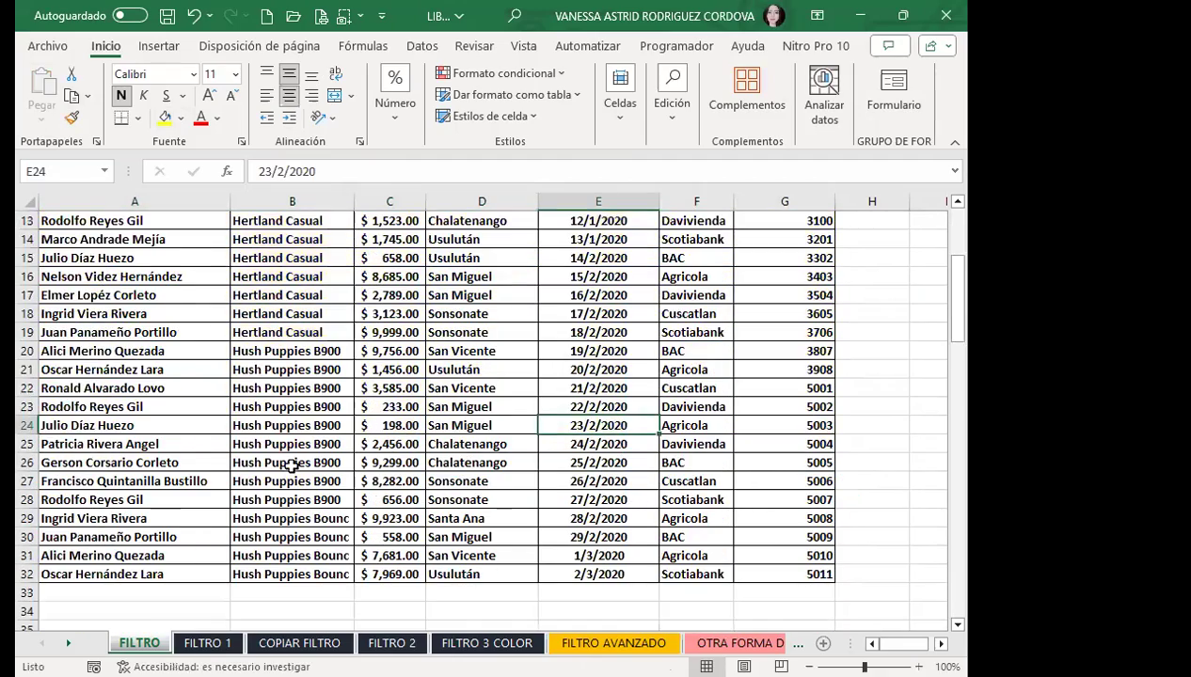
scroll(289, 468, up, 3)
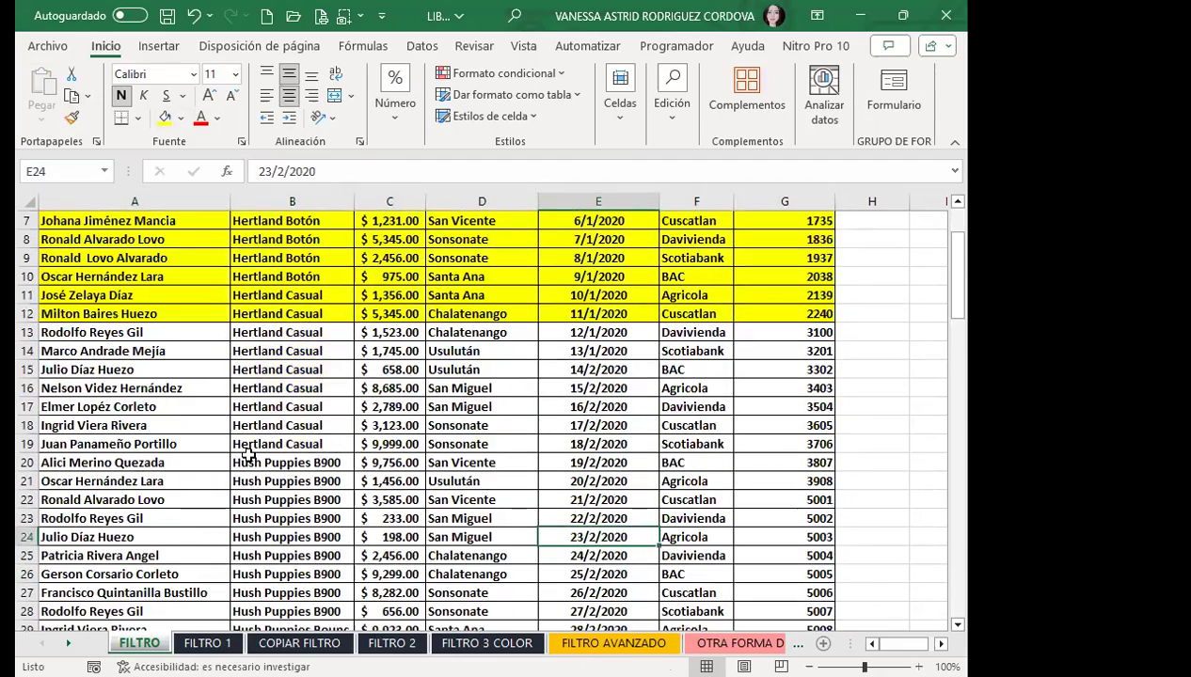
Step: Insert a blank row at row 13 using Inicio > Celdas > Insertar
click(28, 332)
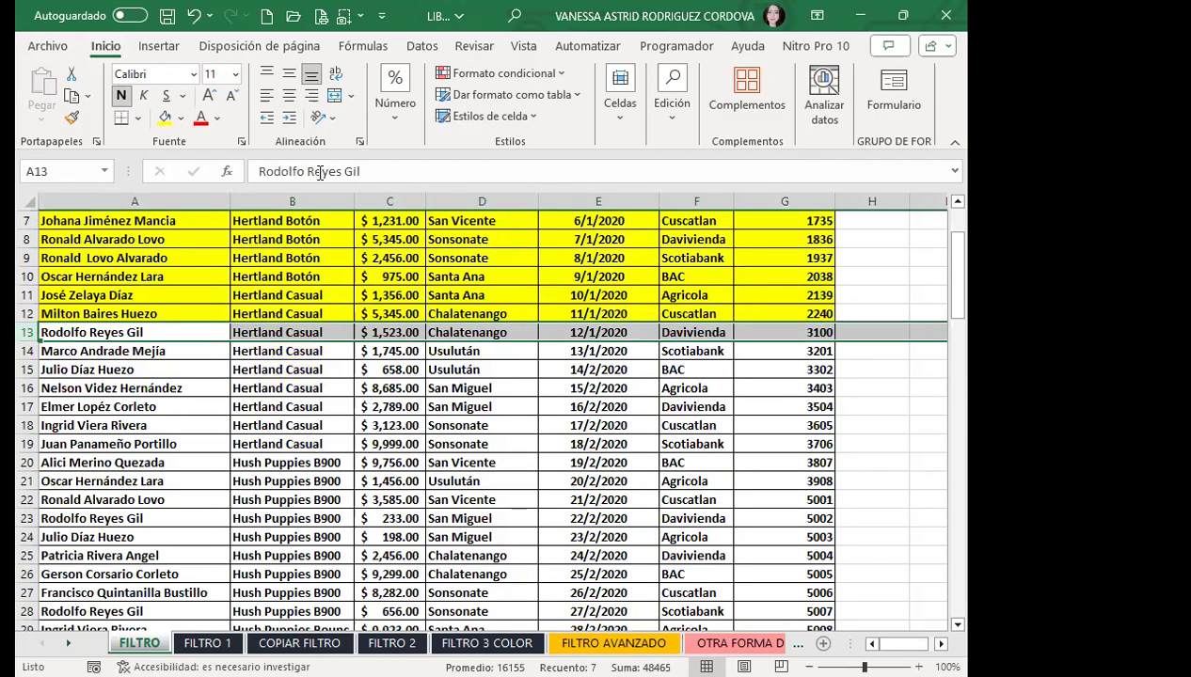
click(610, 117)
click(625, 172)
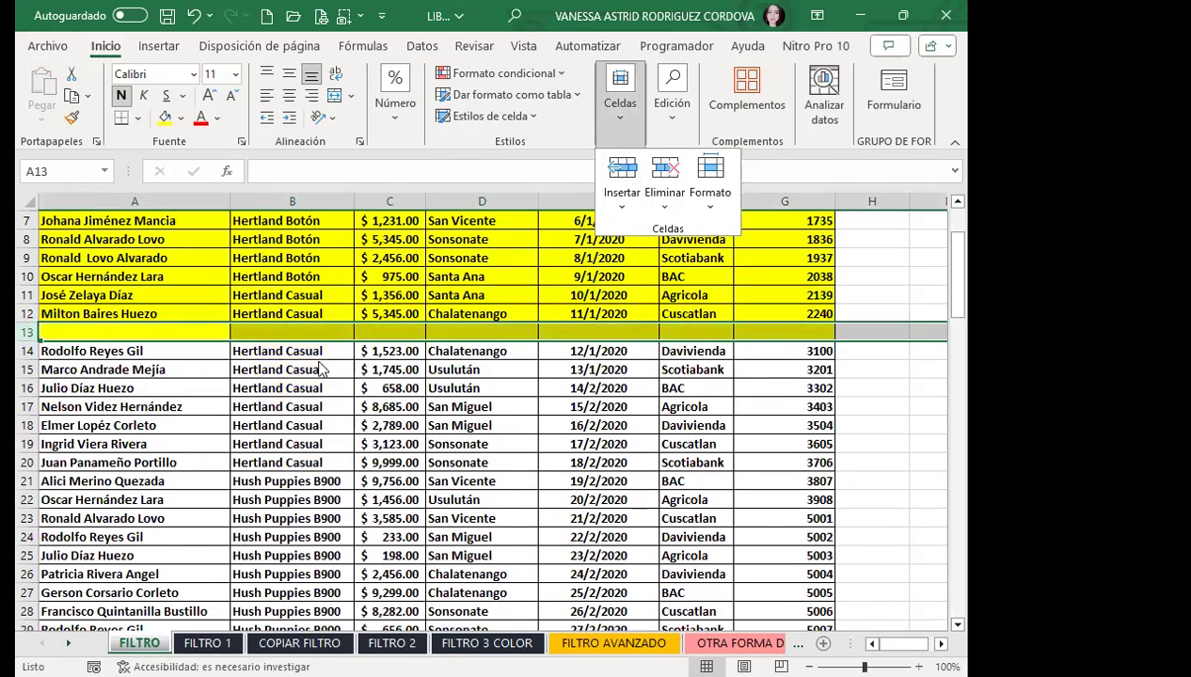
Step: Toggle AutoFilter on and off from a lower data cell, then select cells in row 13 and the yellow block
click(275, 354)
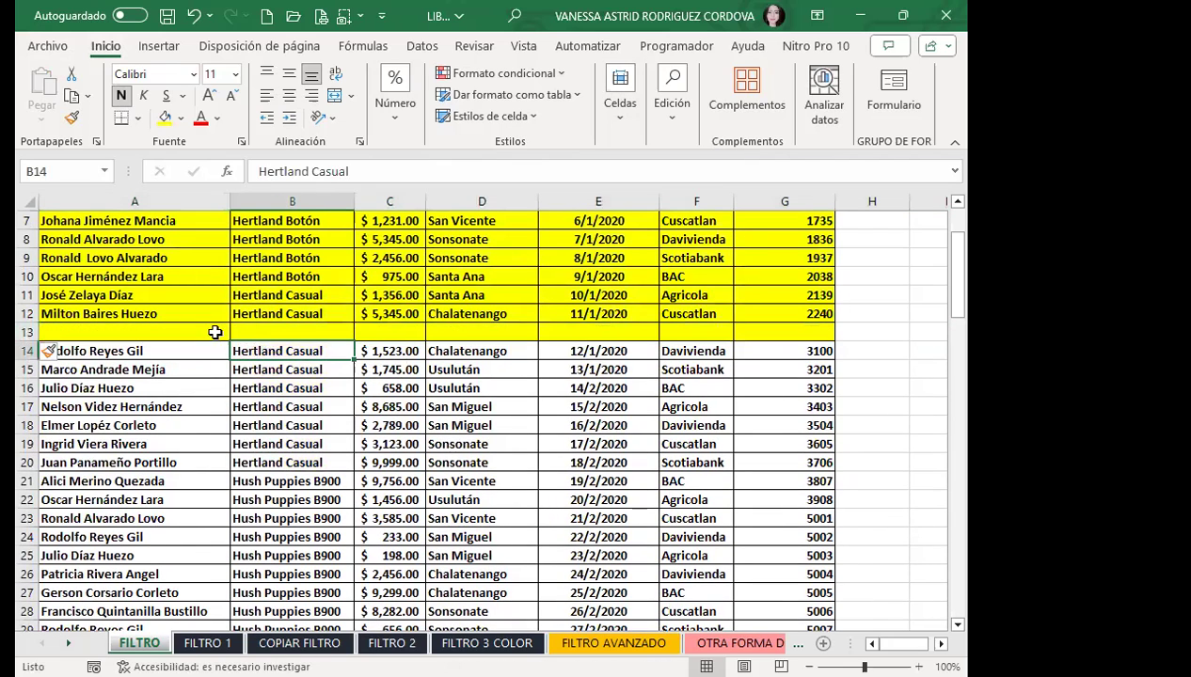
click(405, 374)
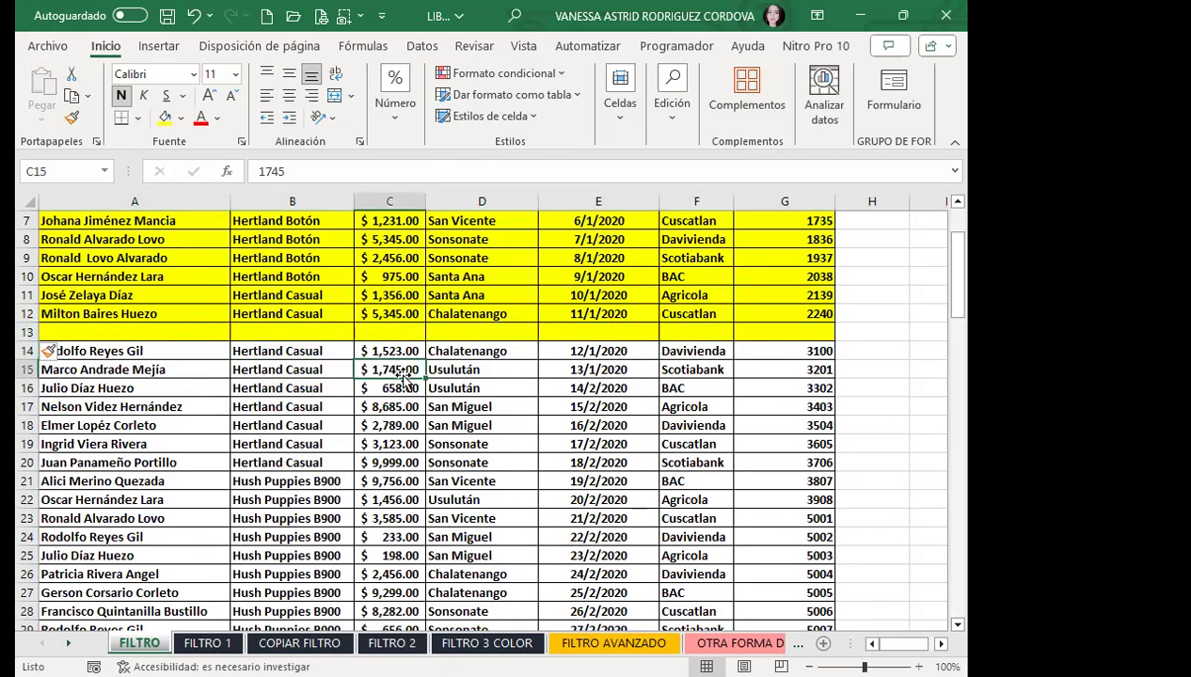
key(ctrl+shift+l)
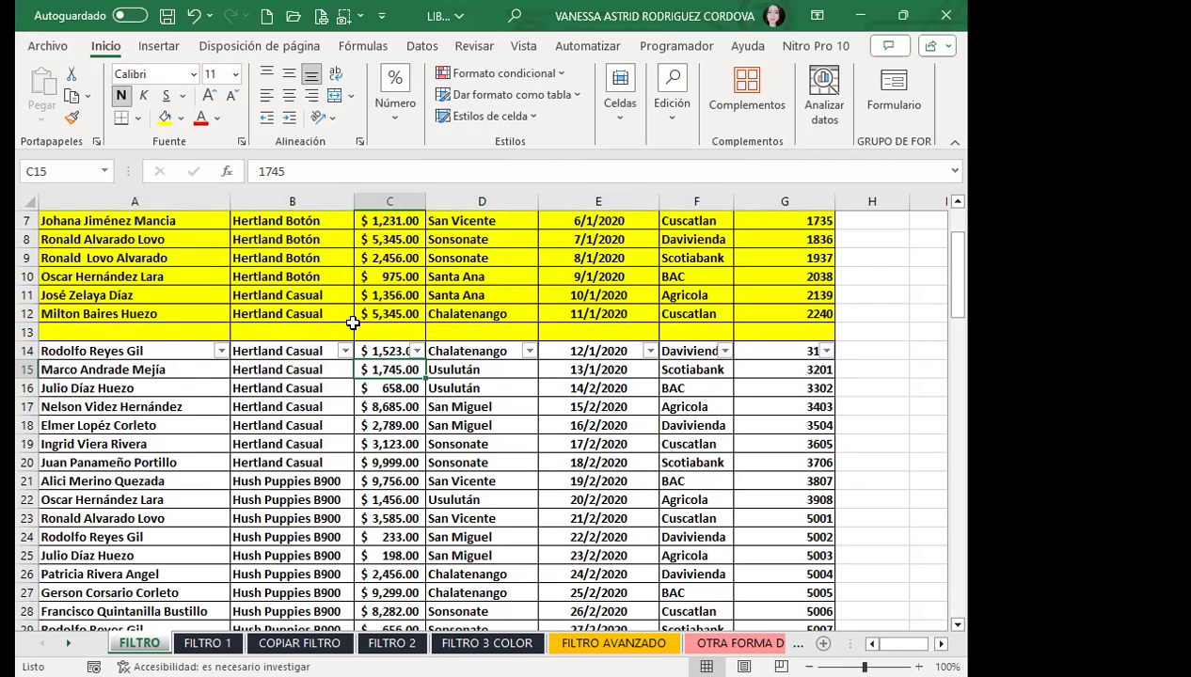
key(ctrl+shift+l)
click(291, 328)
scroll(305, 368, up, 2)
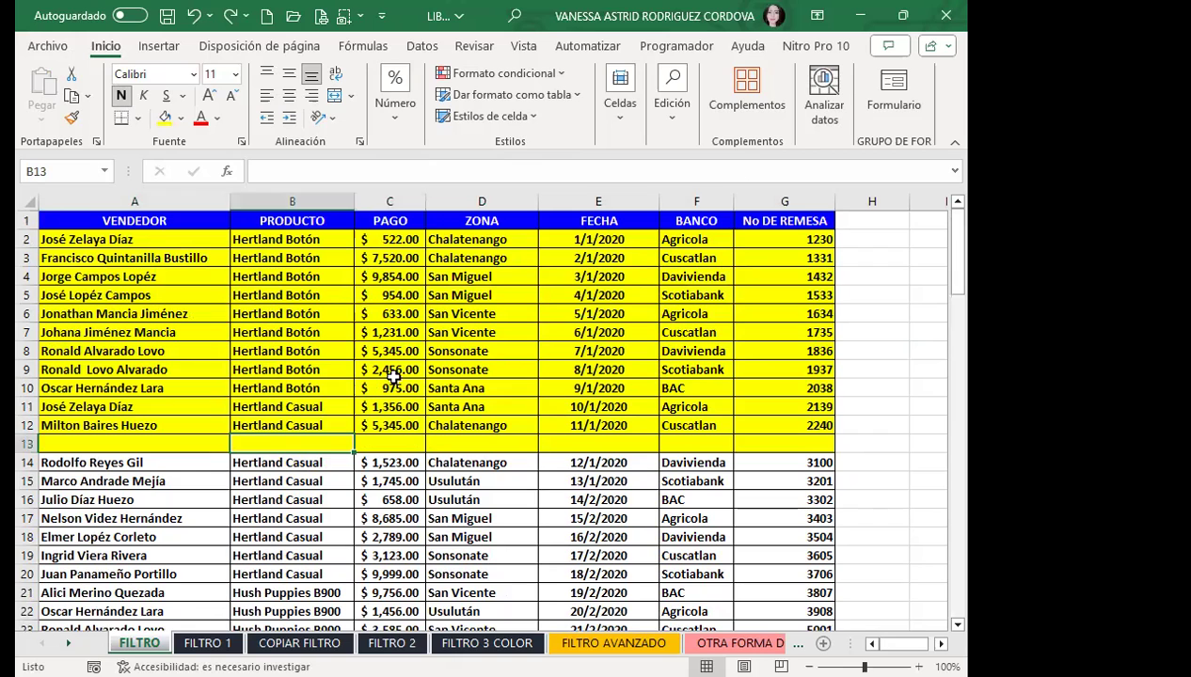
click(393, 374)
Step: Toggle the row 1 filter on and off, then select cell B13 in the blank row
click(424, 49)
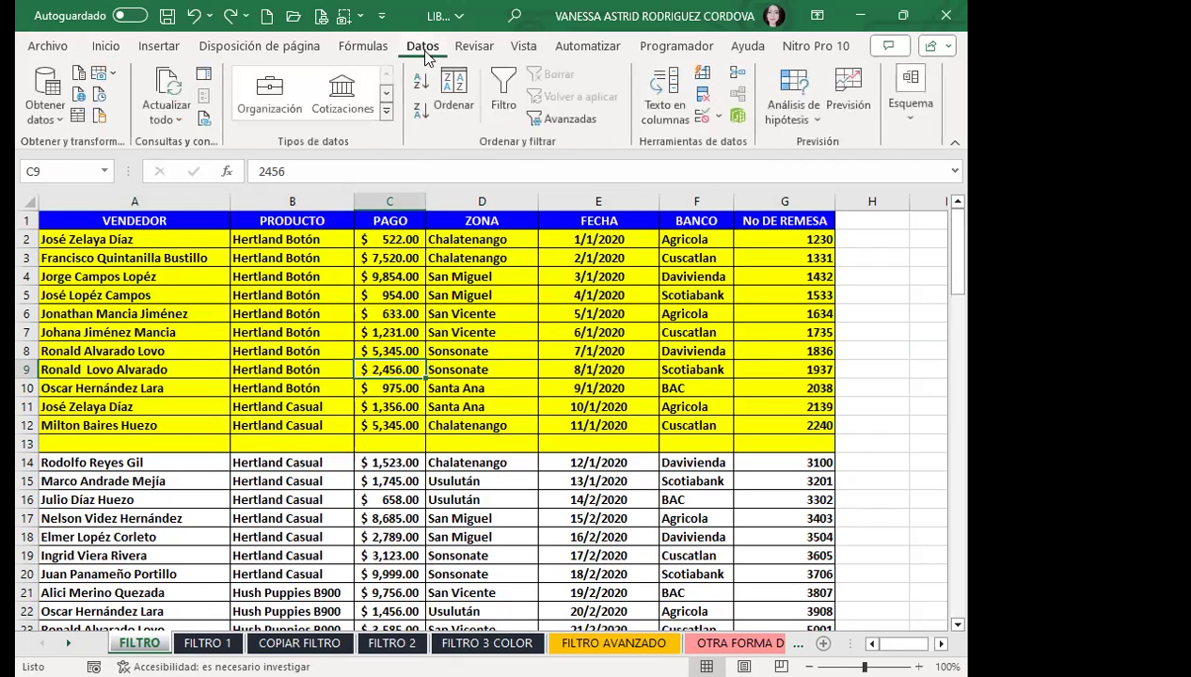
click(504, 90)
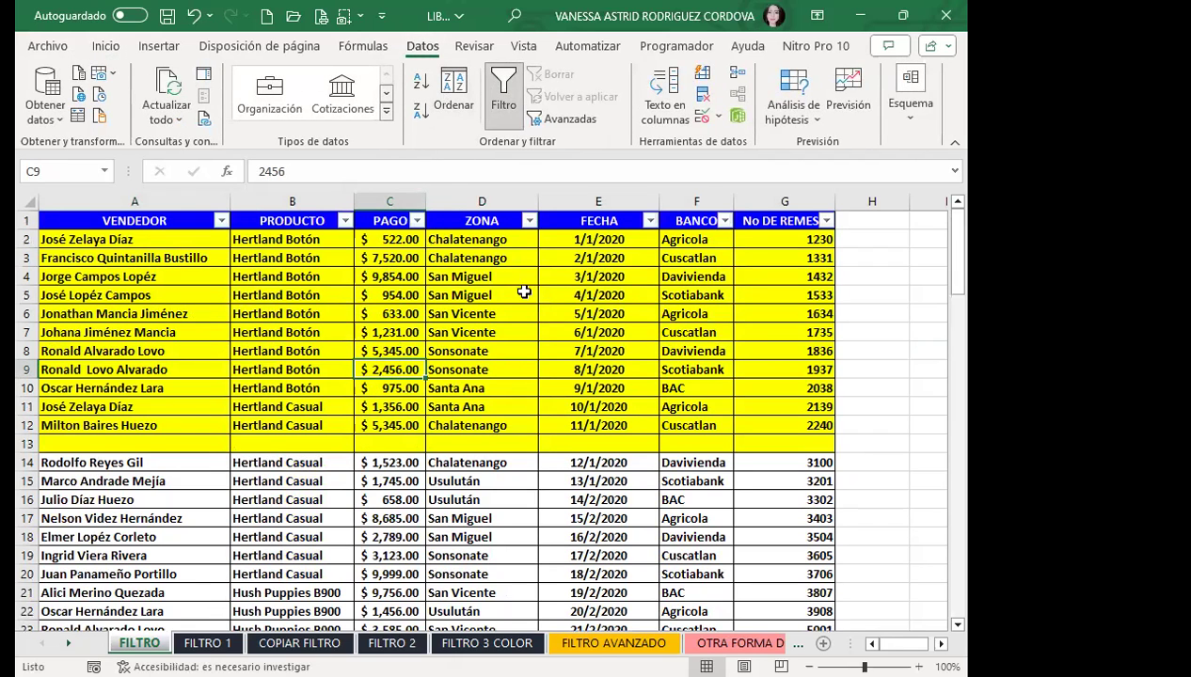
click(503, 94)
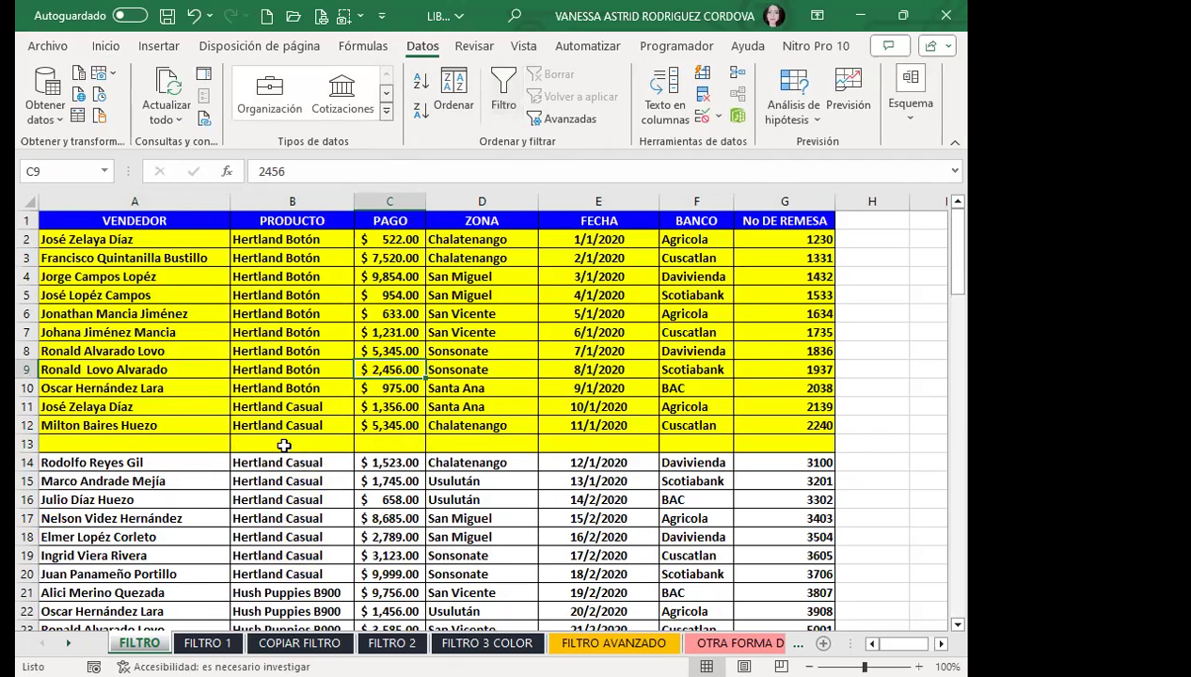
click(283, 445)
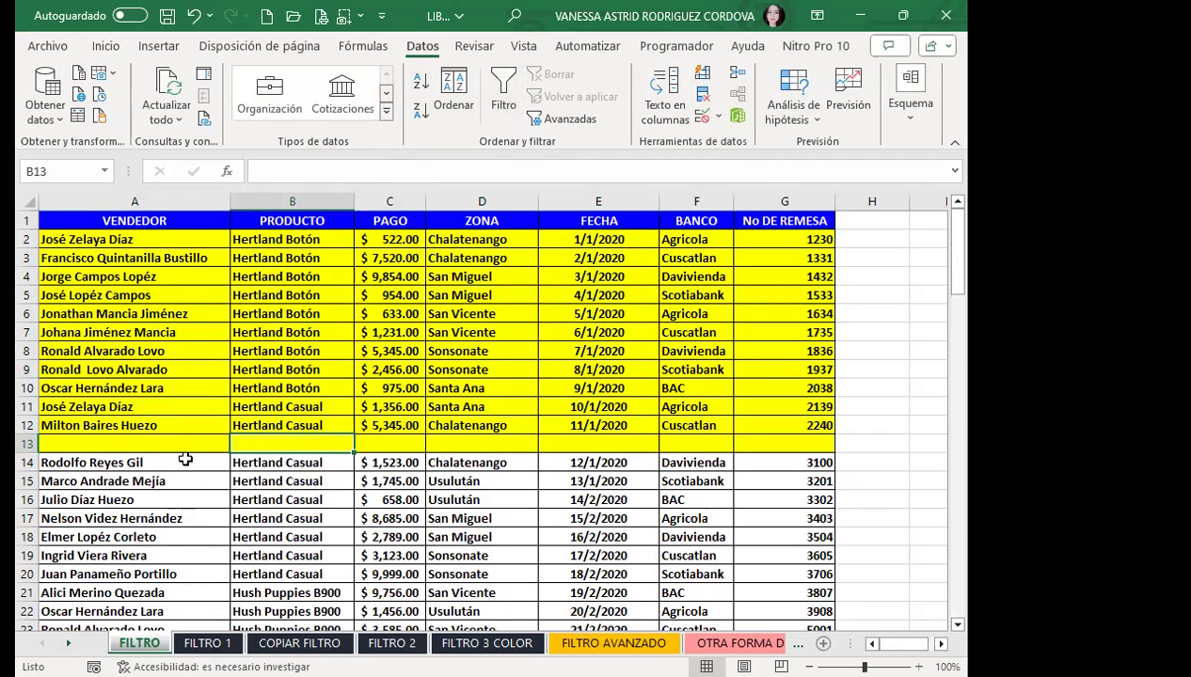
Step: Copy the header cells A1:G1 (VENDEDOR to No DE REMESA) into row 13 starting at A13
drag(156, 216, 773, 200)
key(ctrl+c)
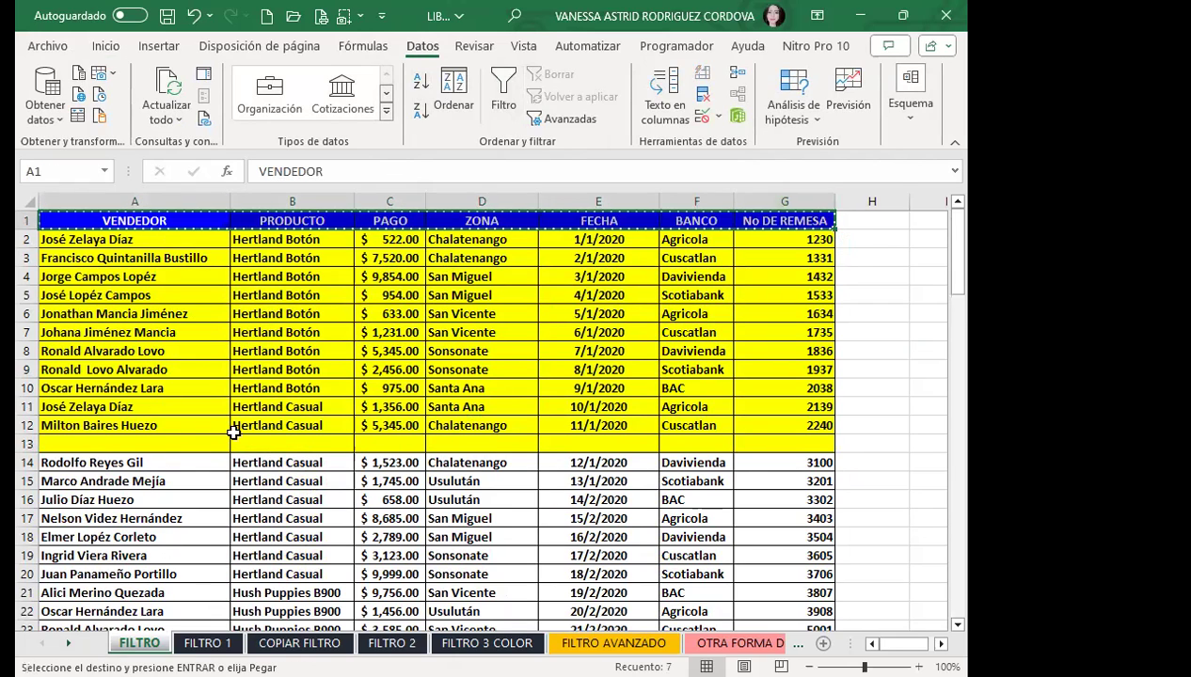
click(199, 444)
key(ctrl+v)
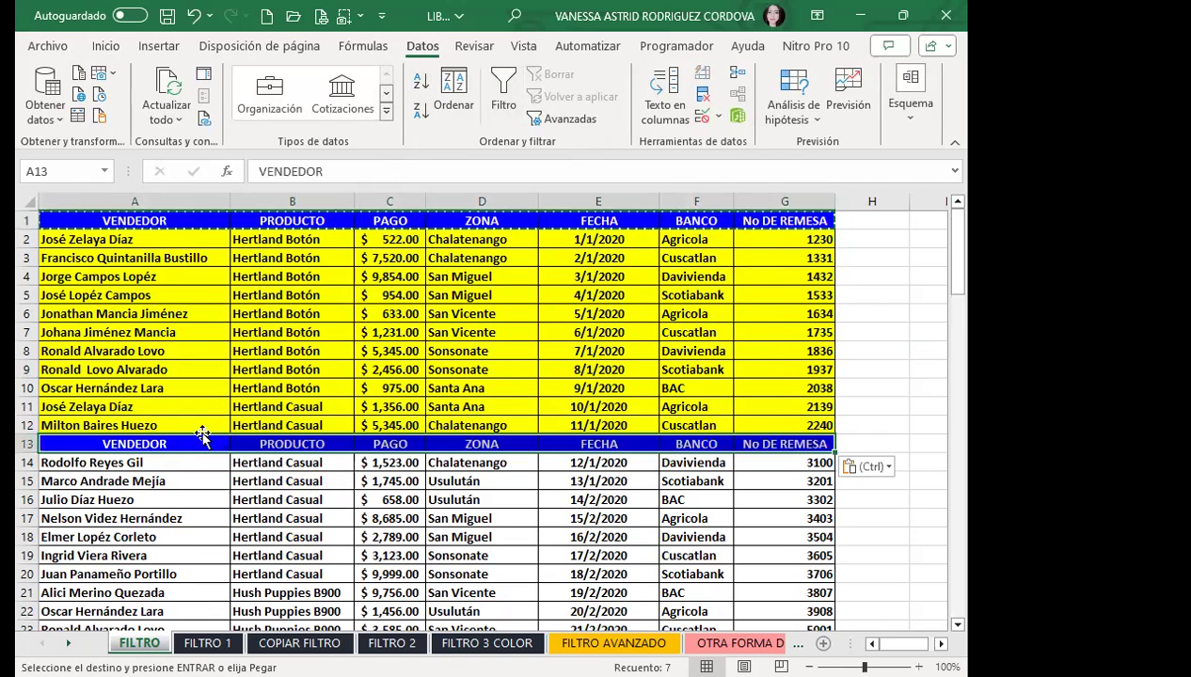
click(238, 461)
key(Escape)
Step: Try filtering on B10:B12 and on the row 1 headers, switching each filter back off
drag(266, 427, 280, 388)
click(504, 94)
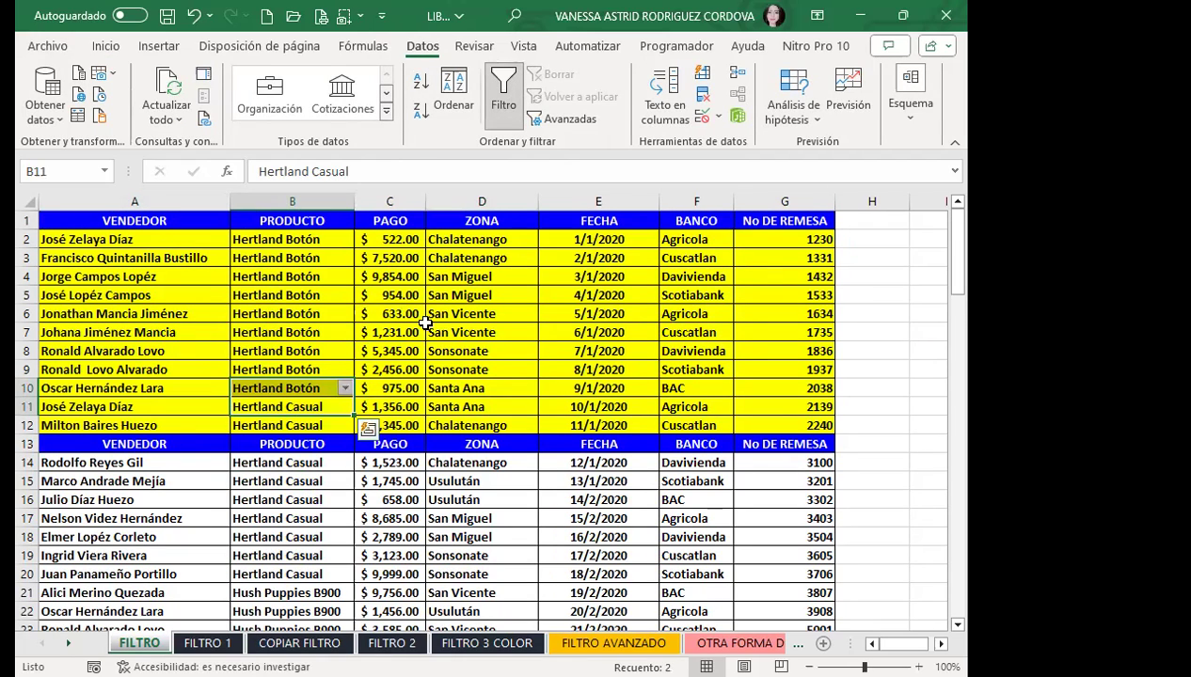
key(ctrl+shift+l)
click(405, 352)
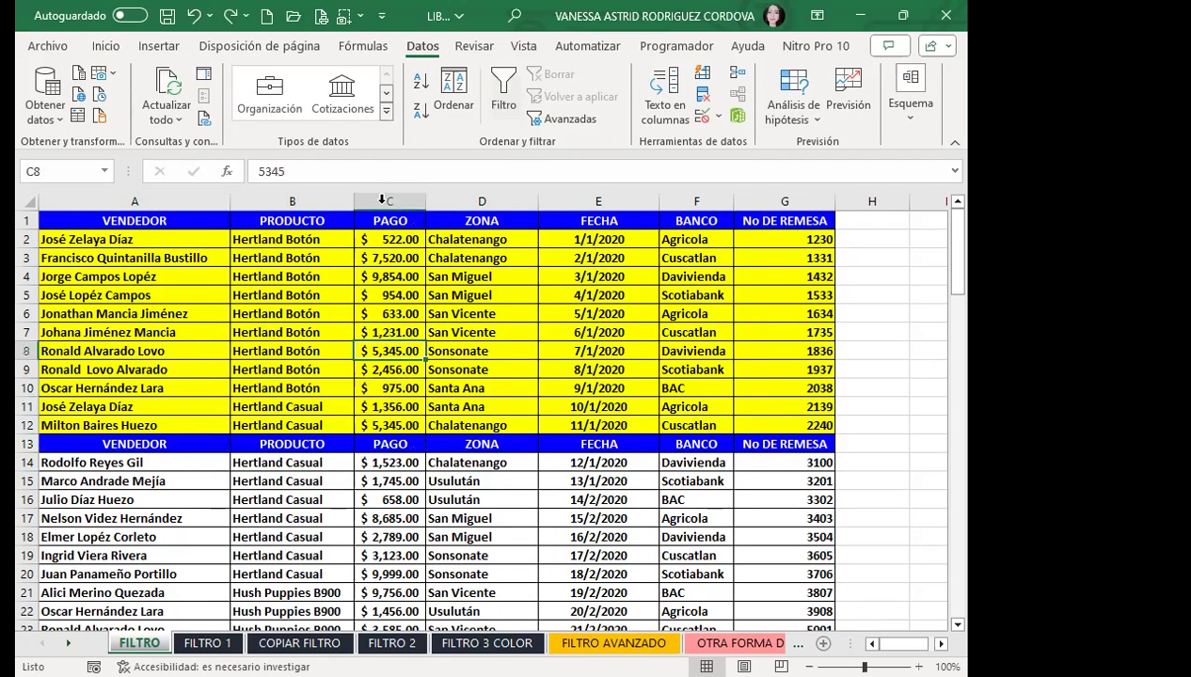
click(506, 94)
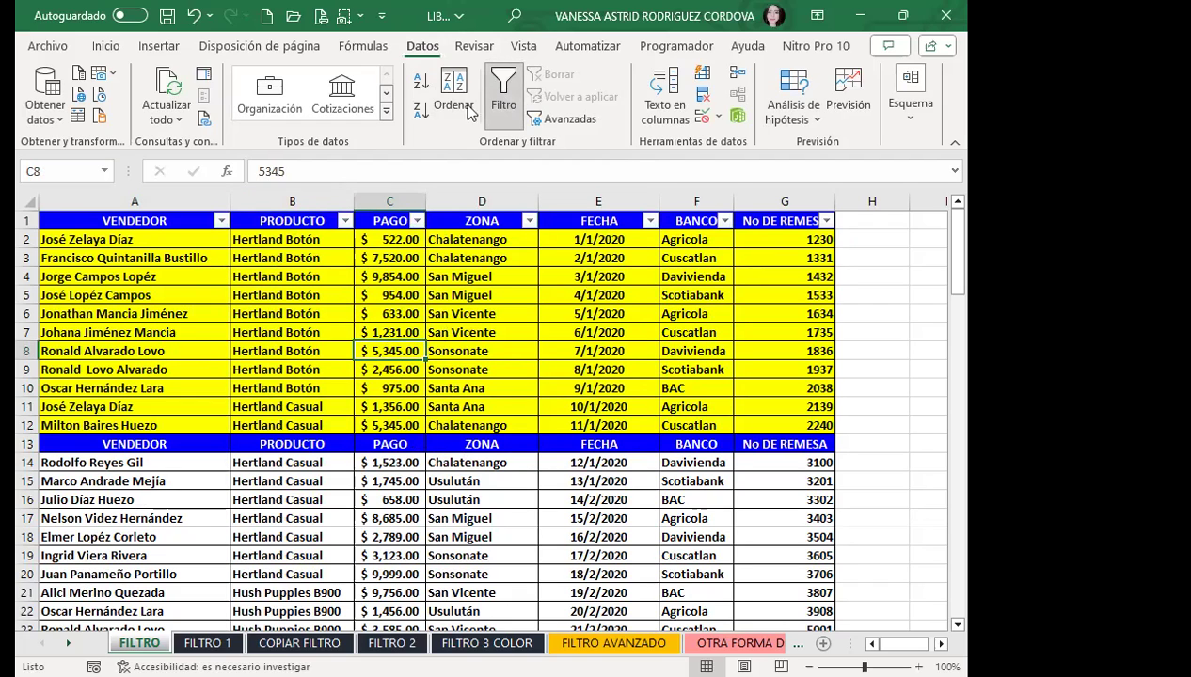
click(506, 87)
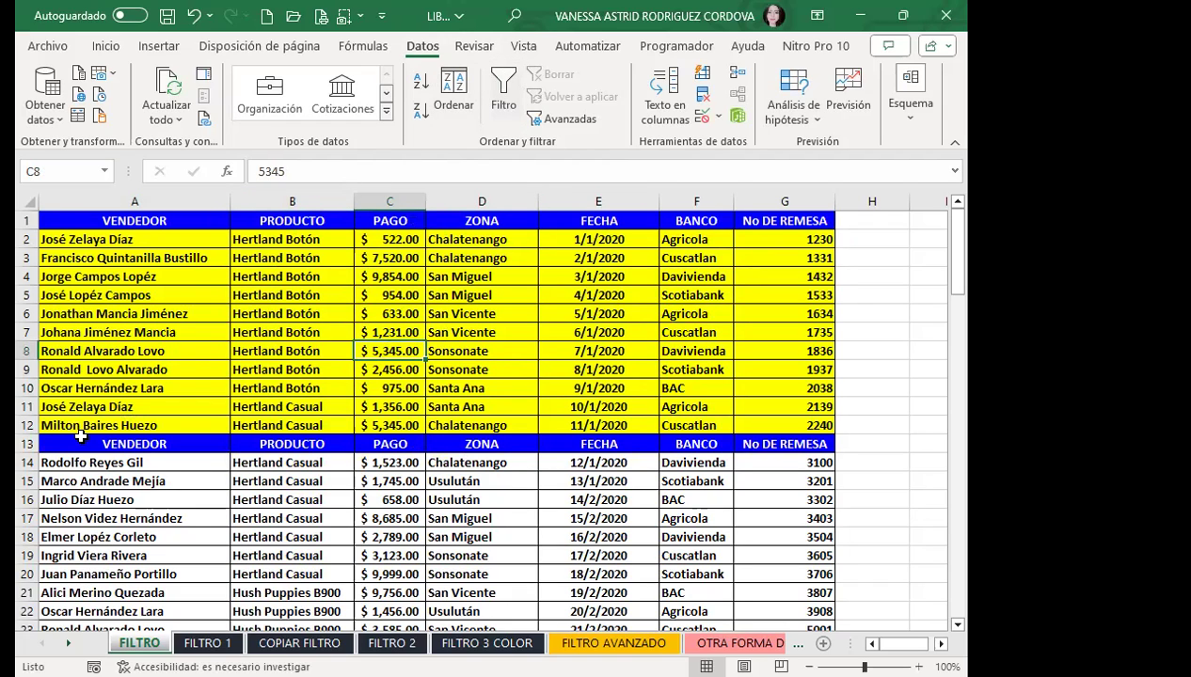
scroll(345, 469, down, 5)
scroll(362, 423, up, 4)
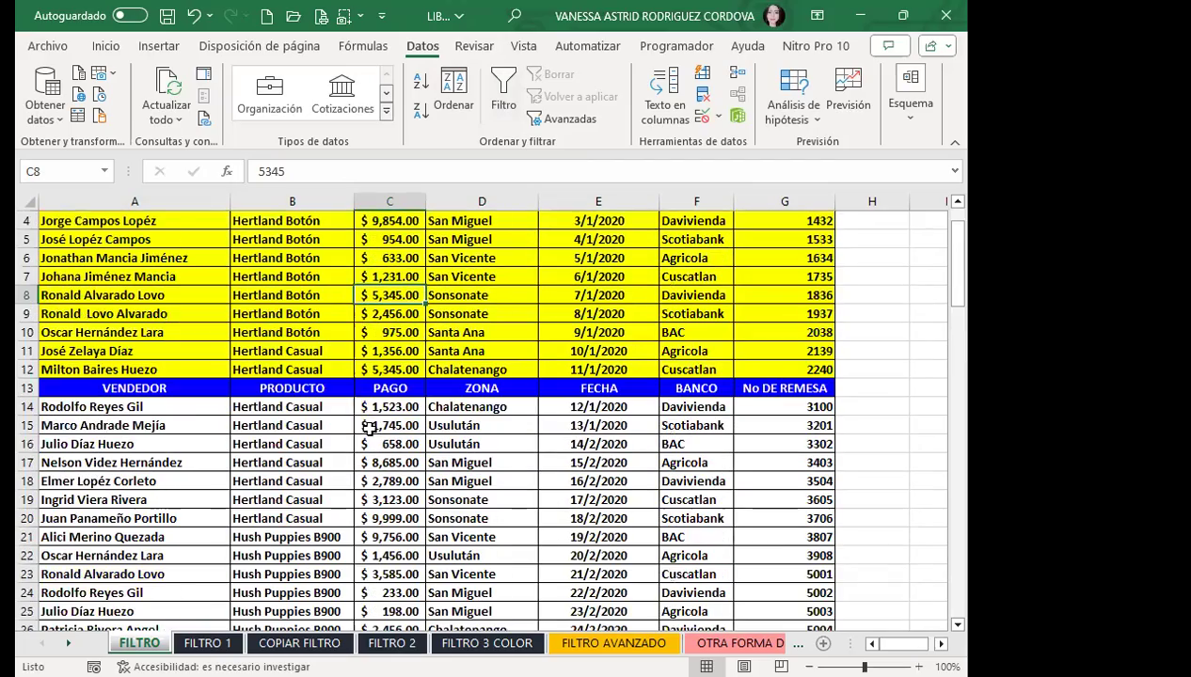
click(301, 385)
scroll(280, 470, down, 4)
scroll(284, 528, up, 2)
scroll(292, 533, up, 3)
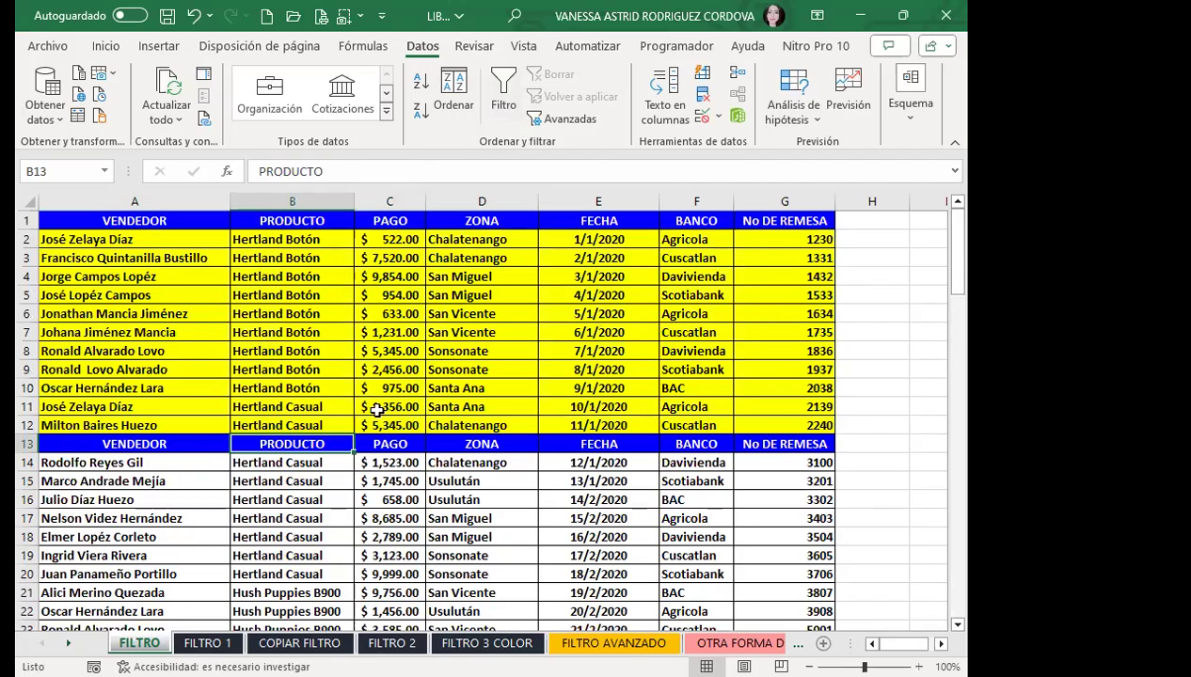
drag(56, 444, 757, 442)
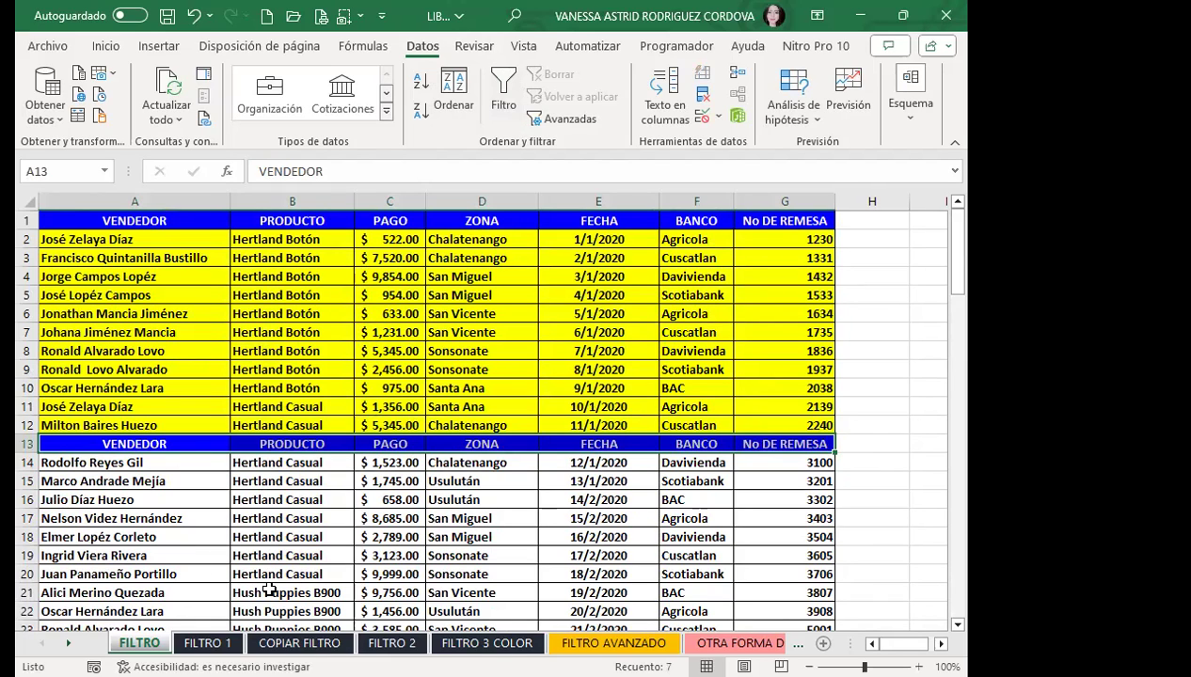
scroll(218, 473, down, 2)
scroll(202, 320, down, 2)
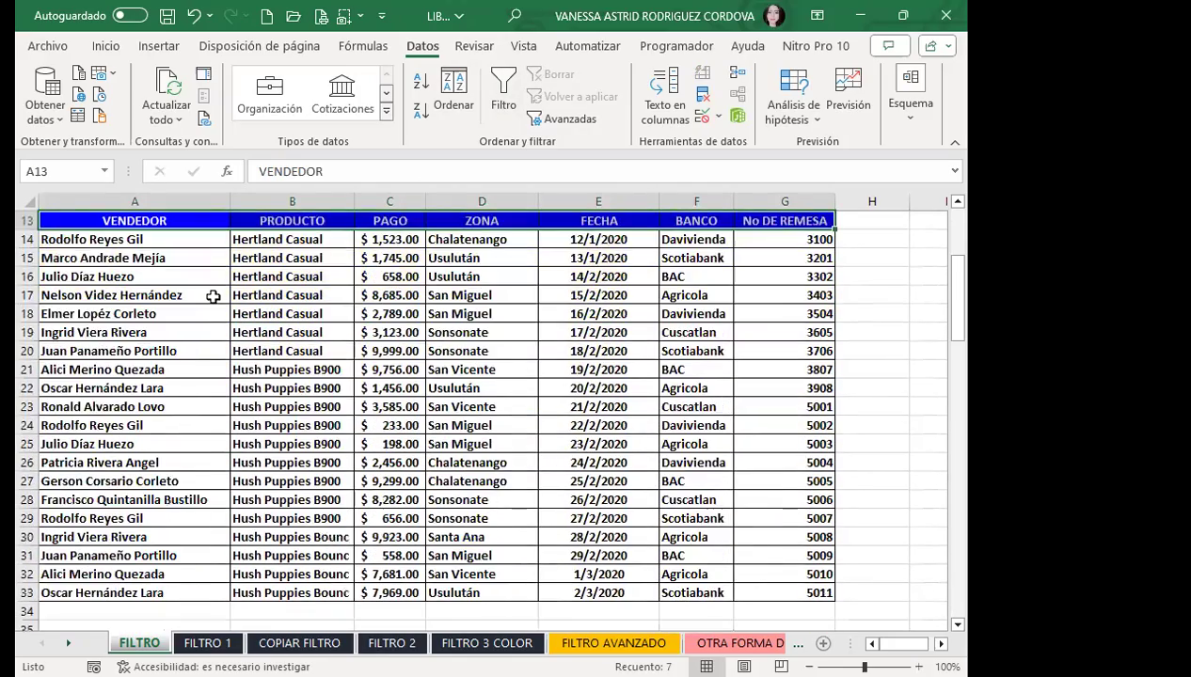
scroll(253, 452, up, 3)
scroll(250, 555, down, 6)
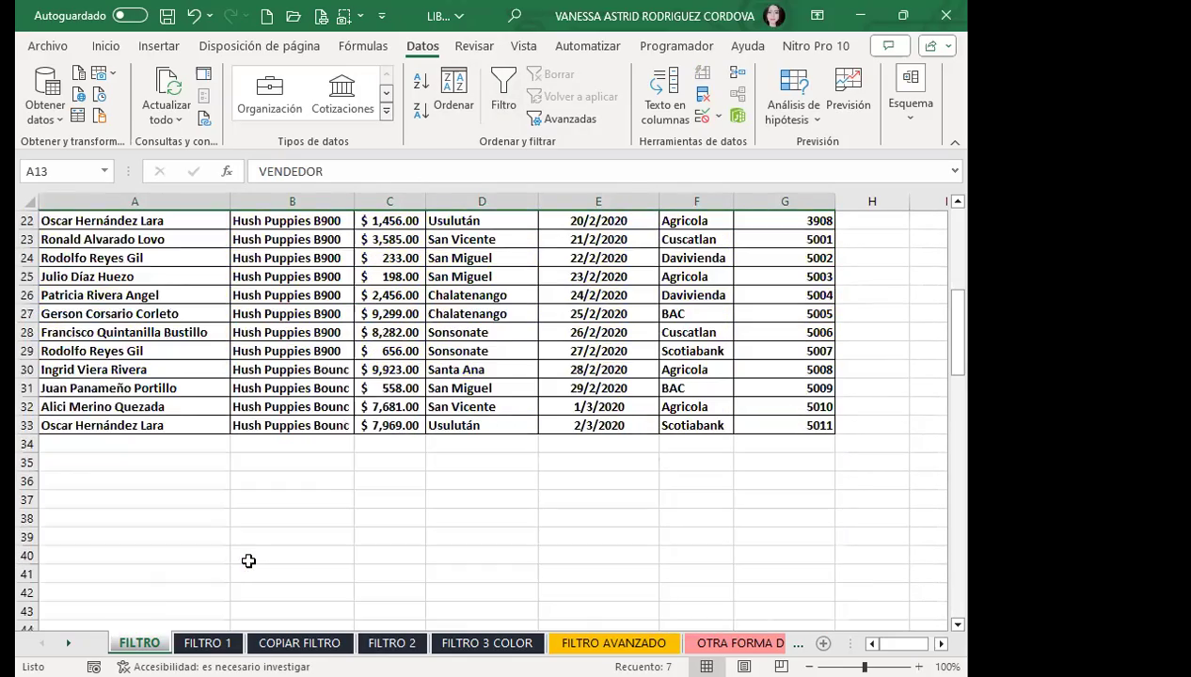
scroll(247, 549, up, 1)
scroll(124, 376, up, 3)
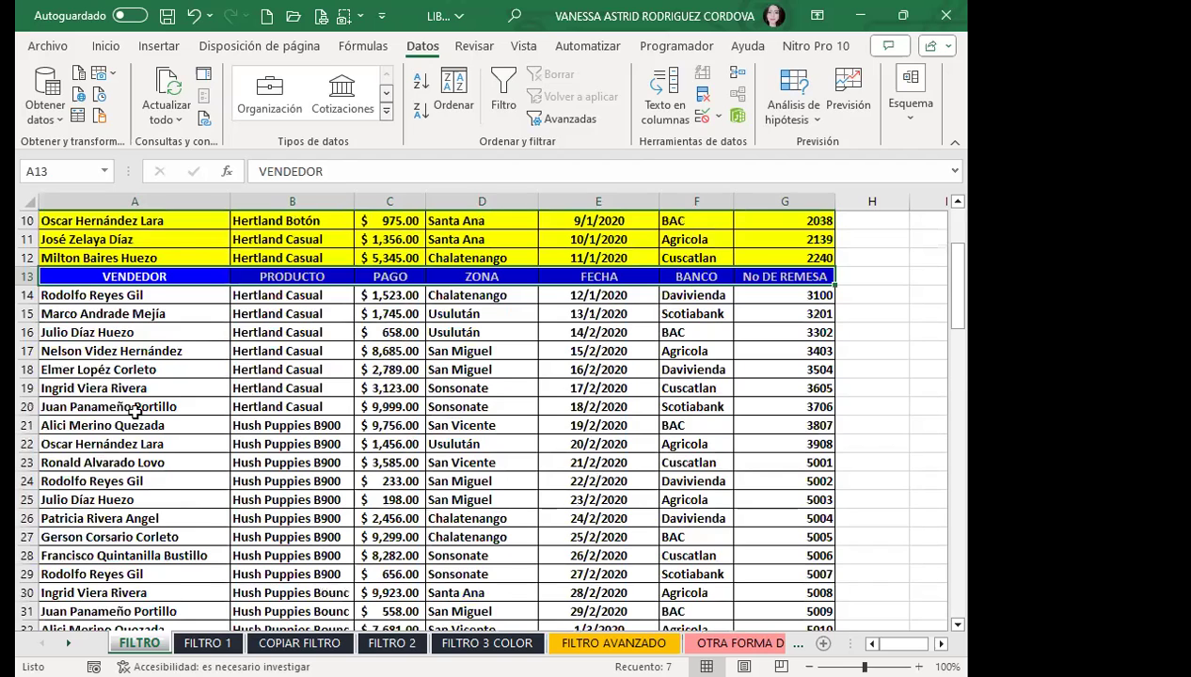
scroll(686, 454, up, 3)
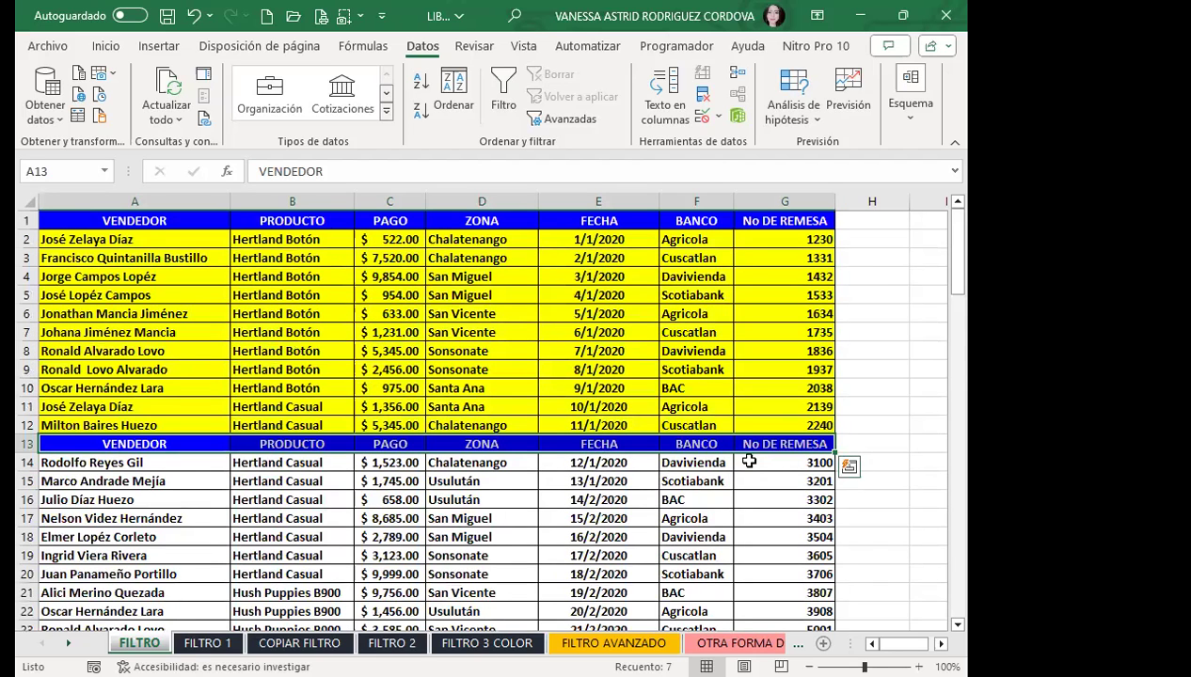
Step: Restore the VENDEDOR heading in A13 after accidentally clearing it
key(BackSpace)
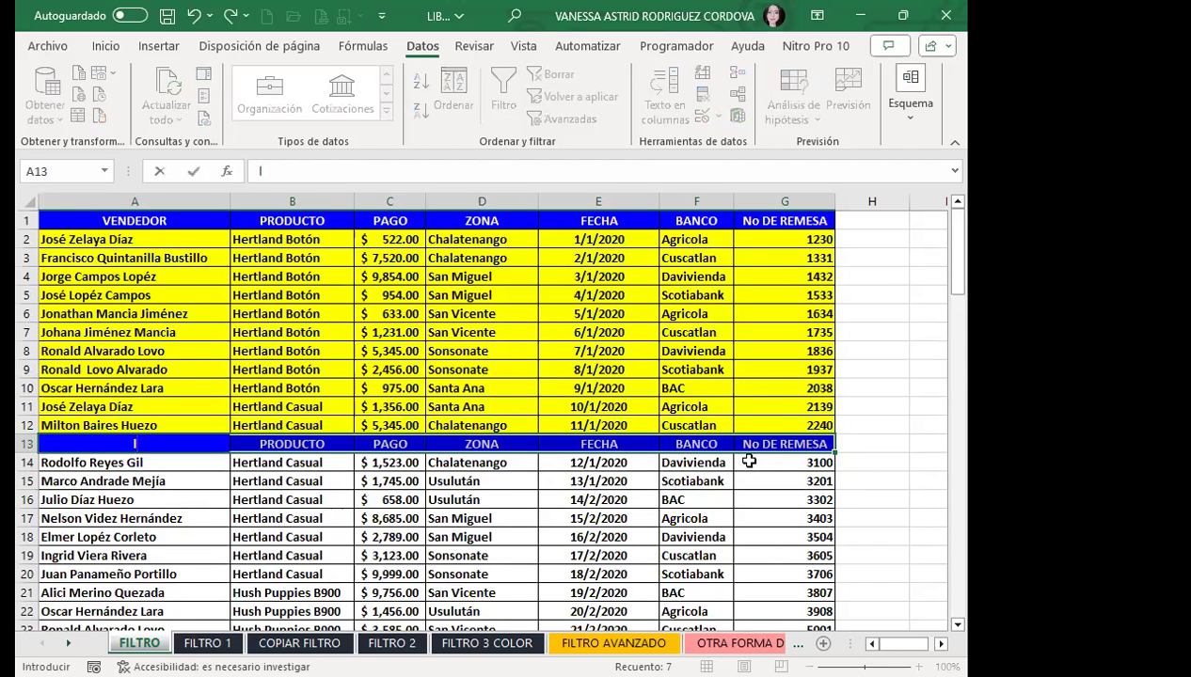
click(177, 494)
click(159, 461)
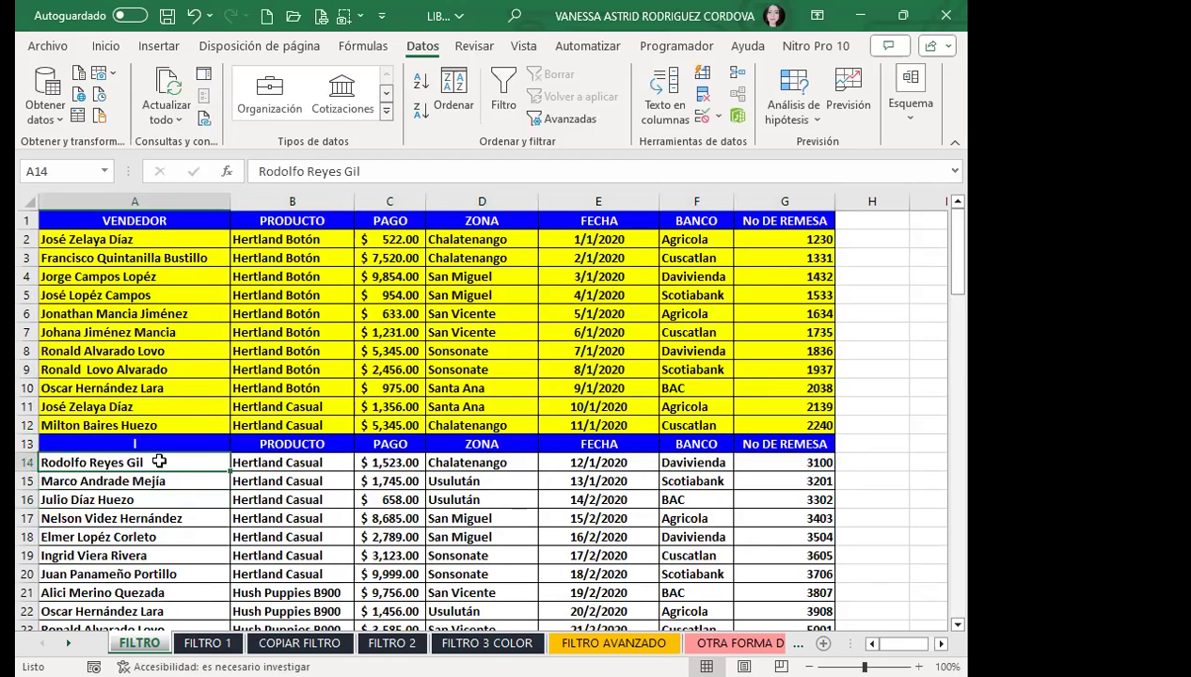
key(ctrl+z)
Step: Select the row 13 headings through G13 and apply AutoFilter with Ctrl+Shift+L
drag(146, 442, 778, 449)
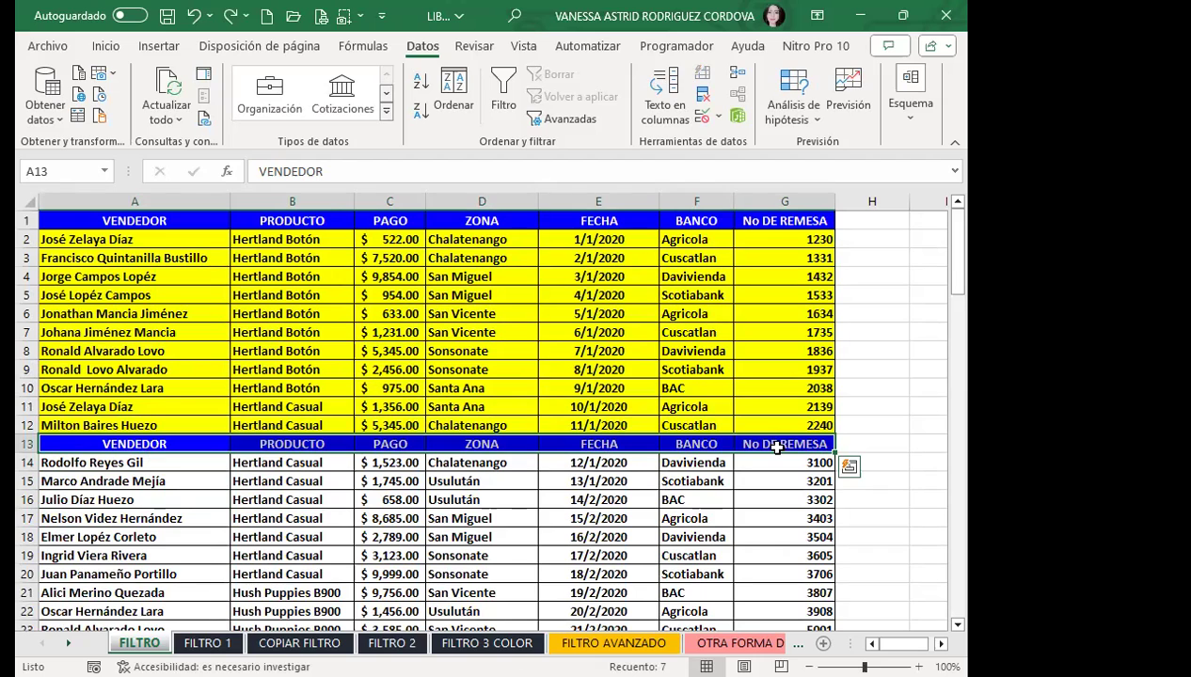
text(I)
click(588, 516)
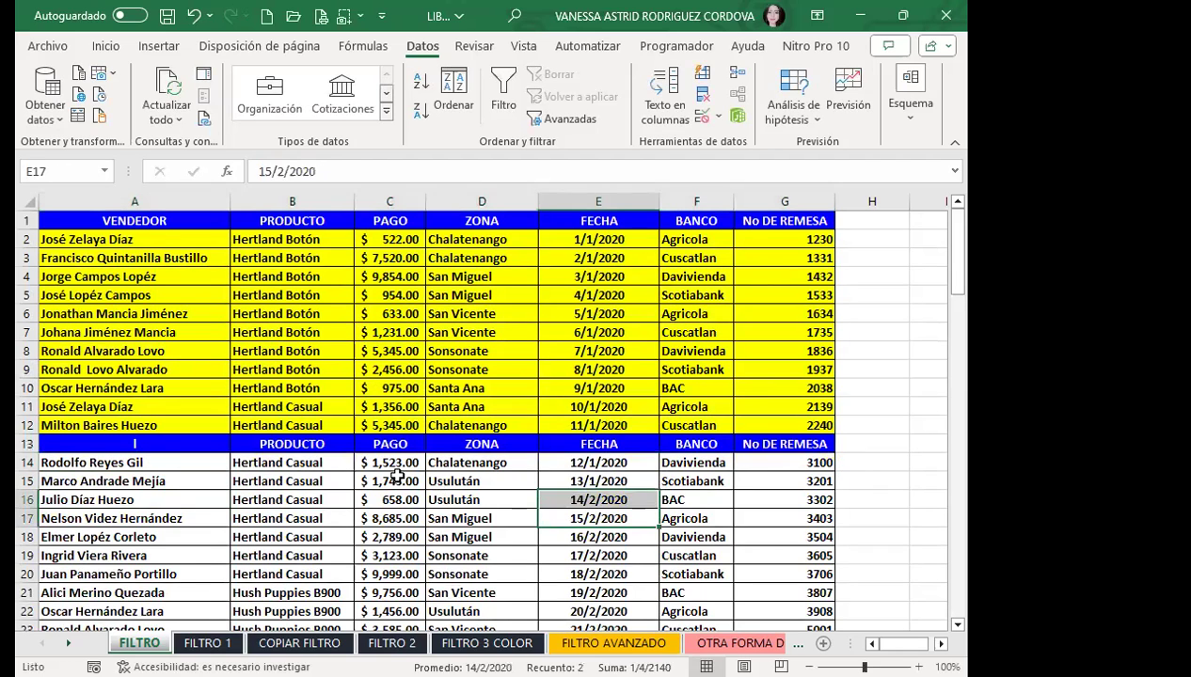
click(291, 501)
key(ctrl+z)
click(134, 518)
drag(135, 442, 773, 450)
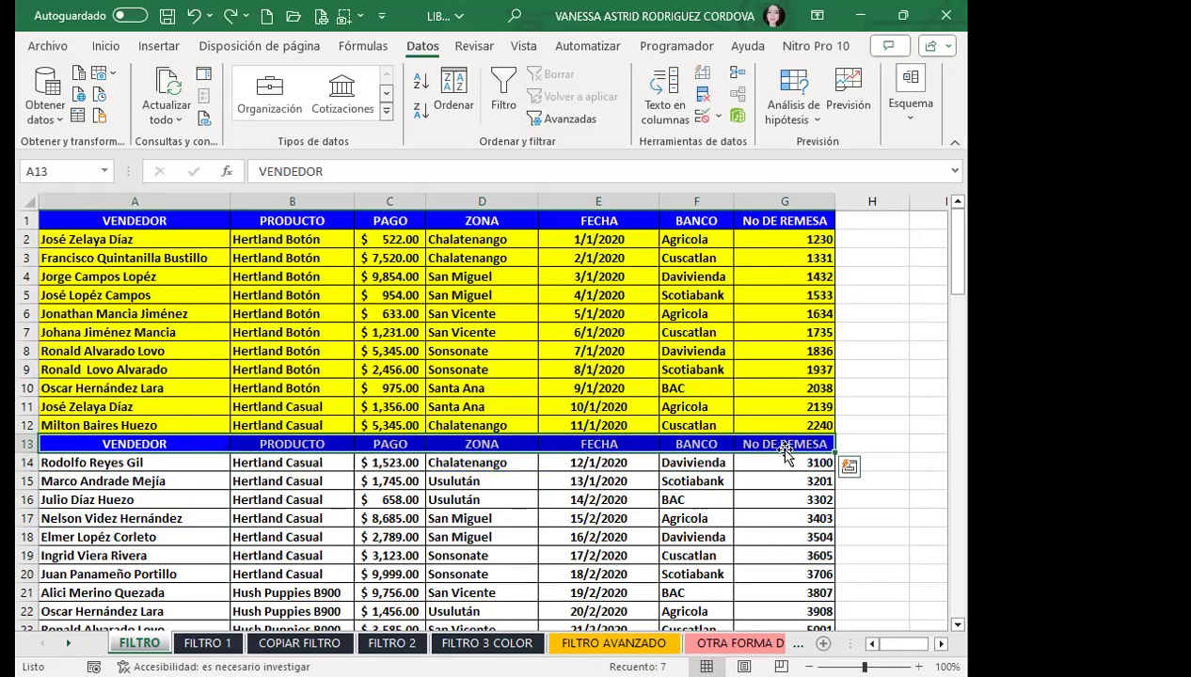
key(ctrl+shift+l)
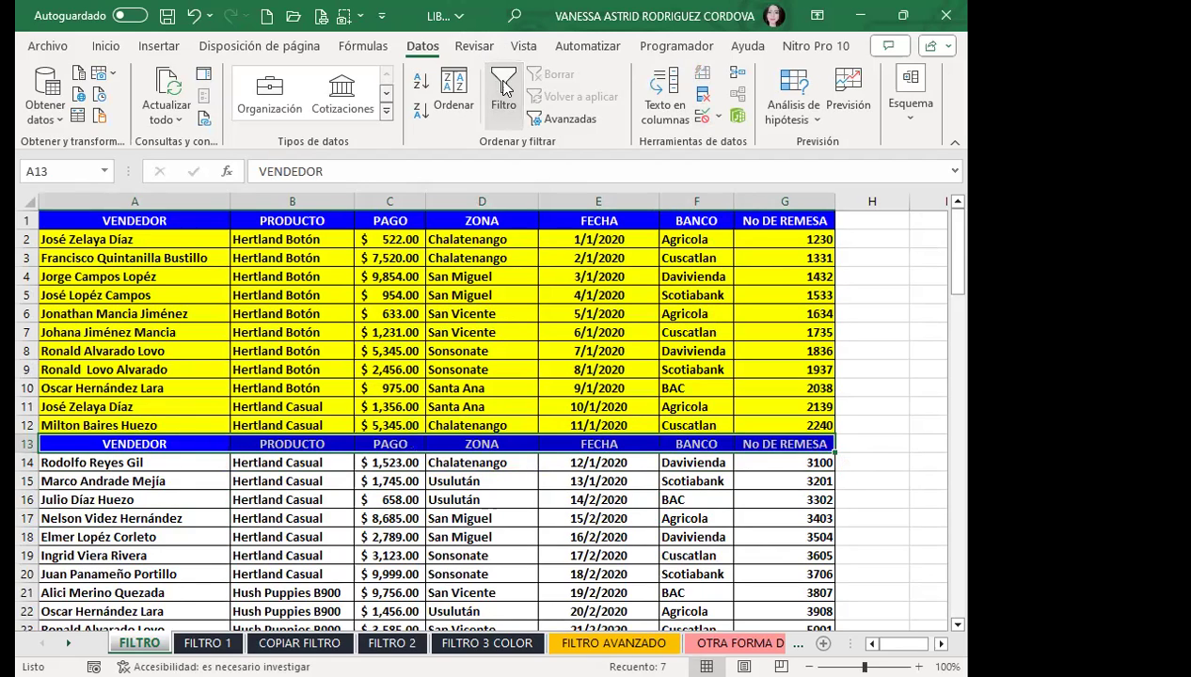
Step: Switch off the existing row 13 filter from Inicio > Edición > Ordenar y filtrar
click(106, 46)
click(671, 101)
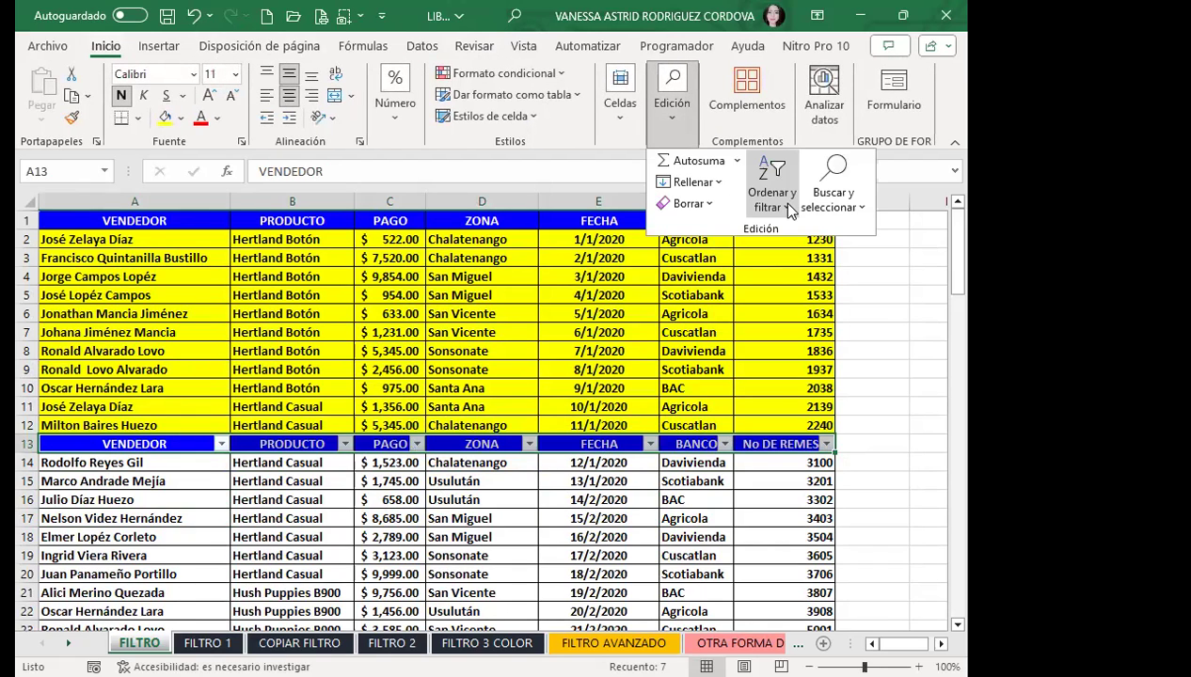
click(780, 206)
click(833, 455)
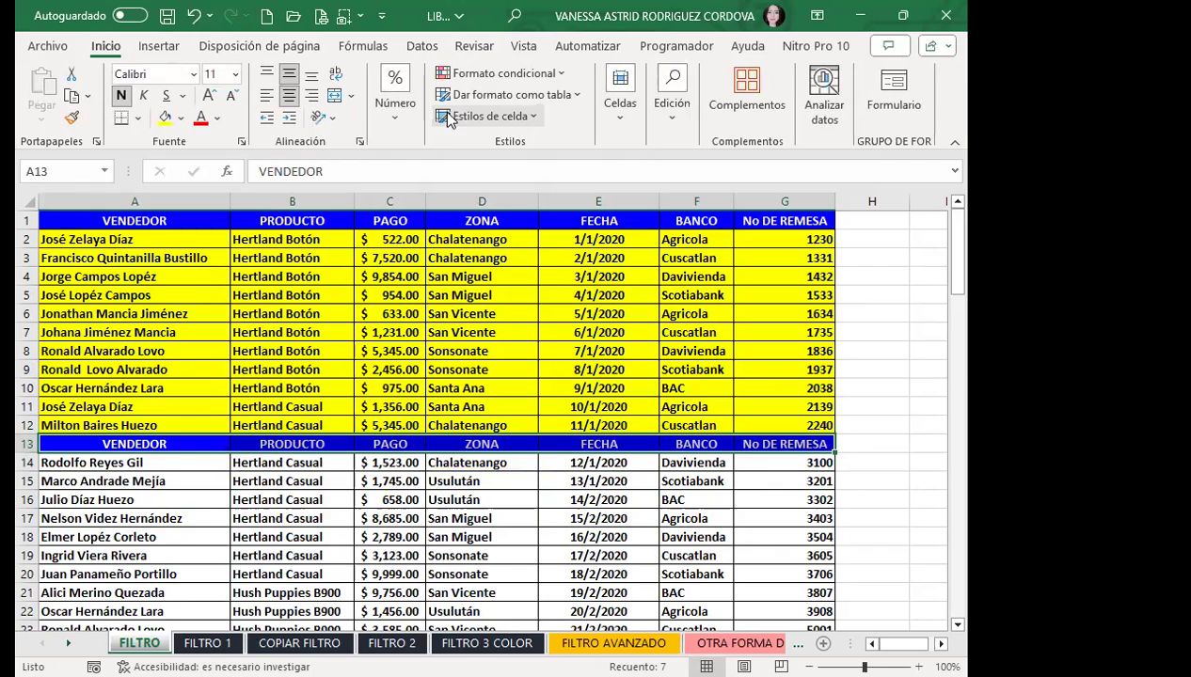
Step: Reapply Filtro so row 13's headers get filter arrows, then select the PRODUCTO header
click(668, 118)
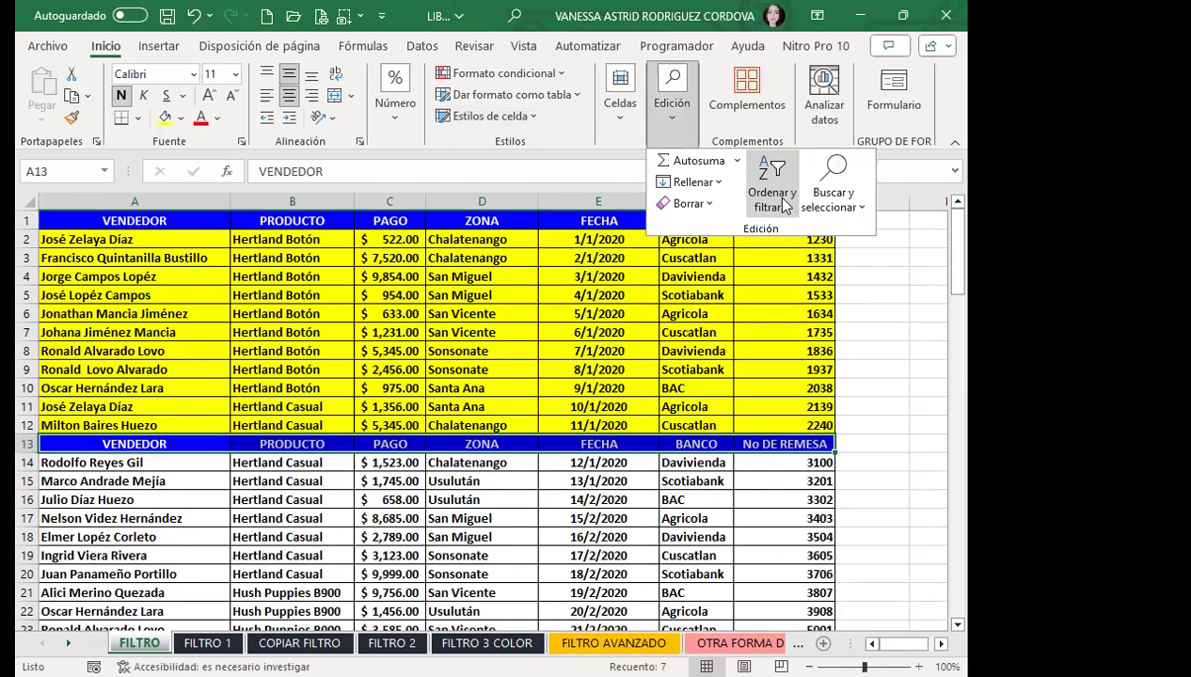
click(782, 205)
click(764, 320)
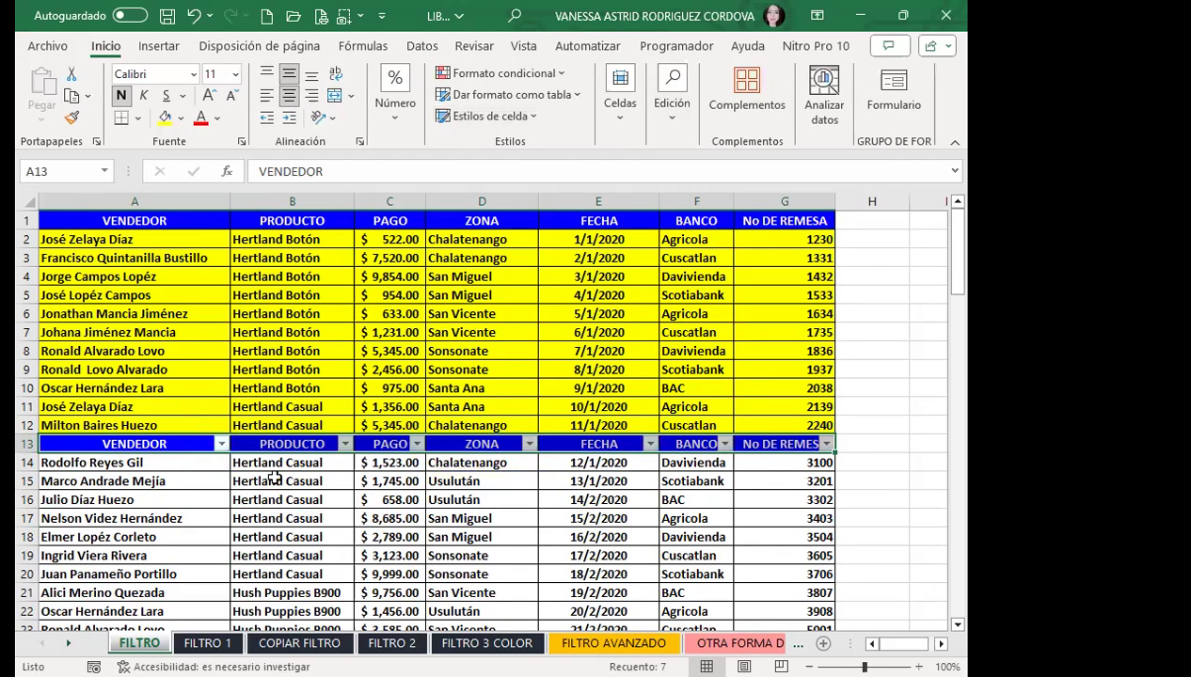
click(324, 443)
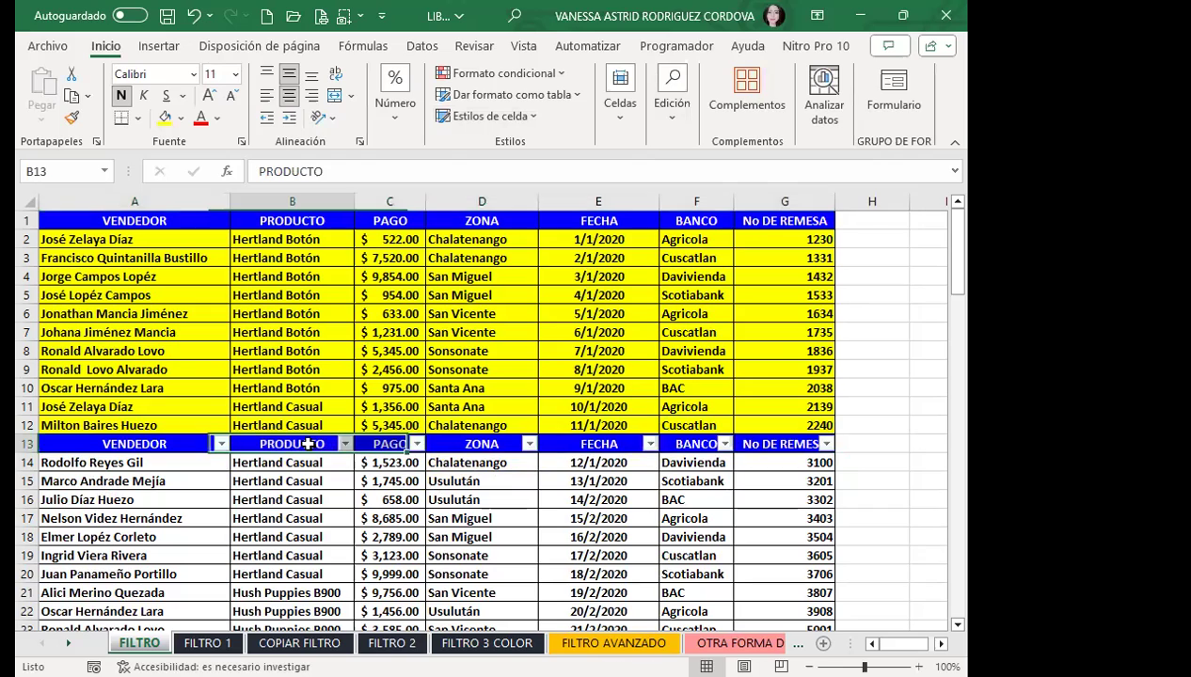
scroll(311, 437, down, 2)
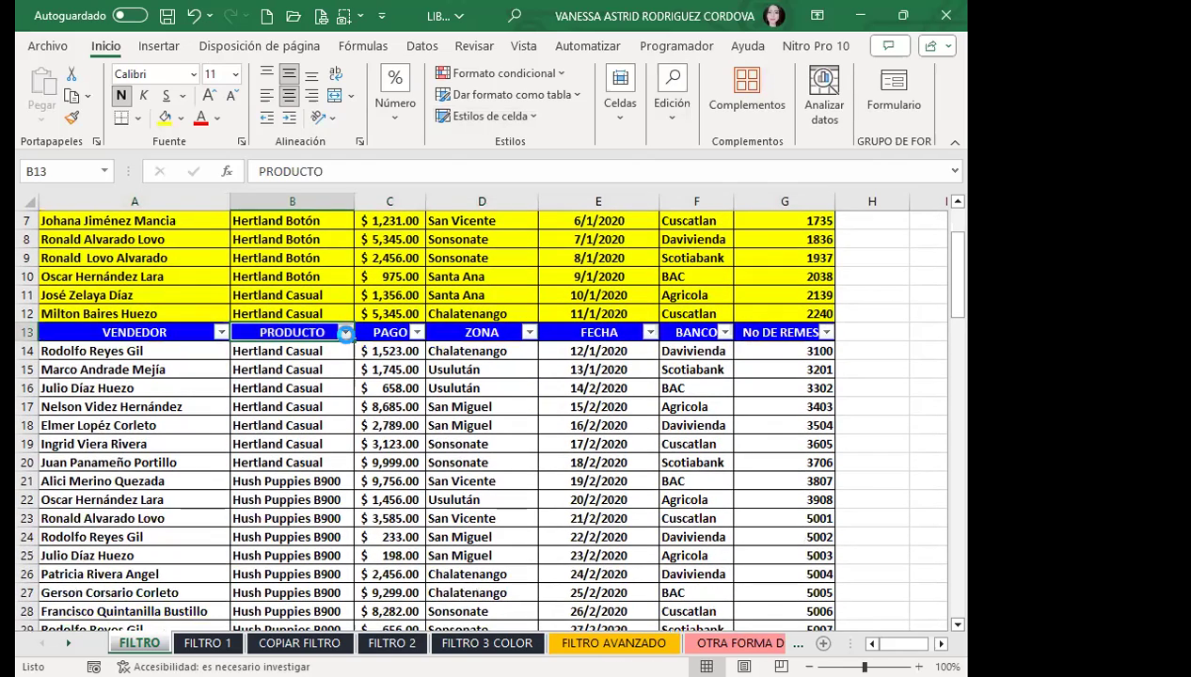
Step: Filter the ZONA column to Chalatenango only, leaving 3 of 20 records visible
click(345, 334)
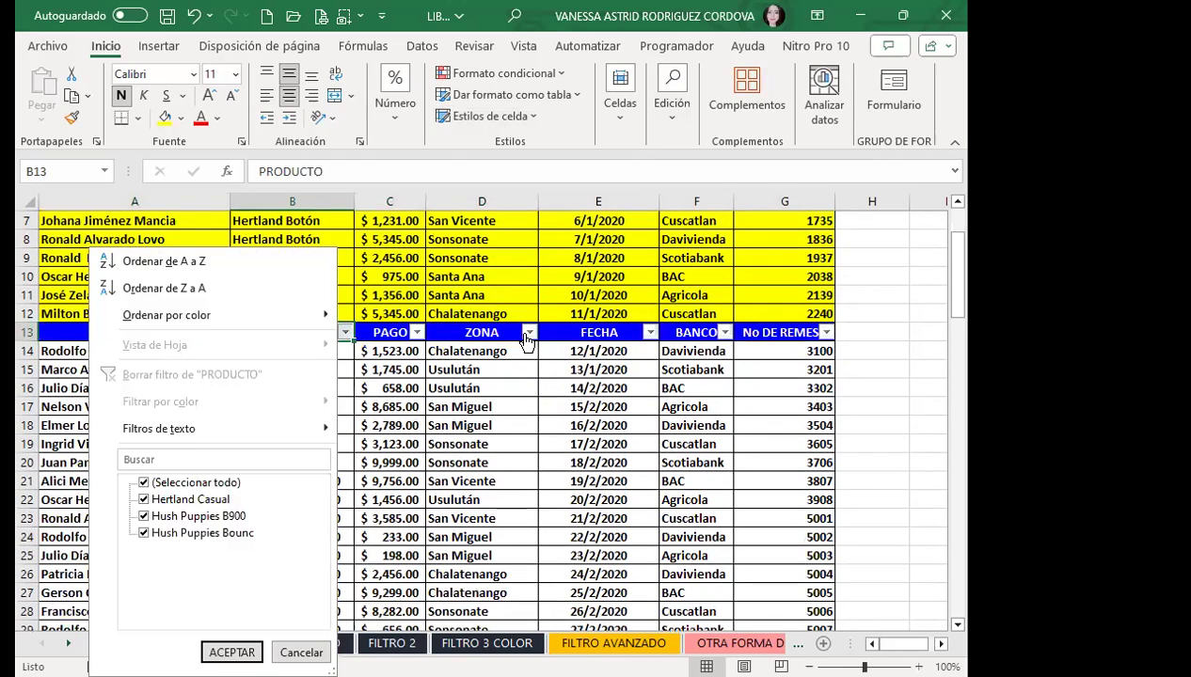
click(524, 334)
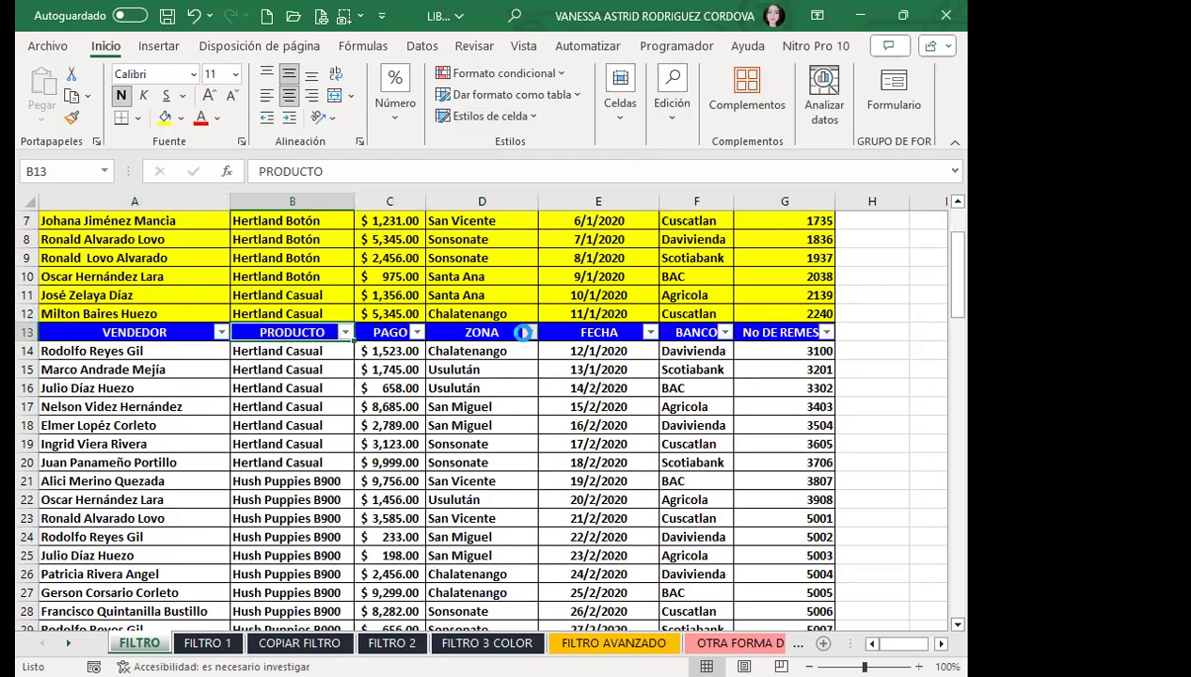
click(523, 332)
click(328, 482)
click(328, 499)
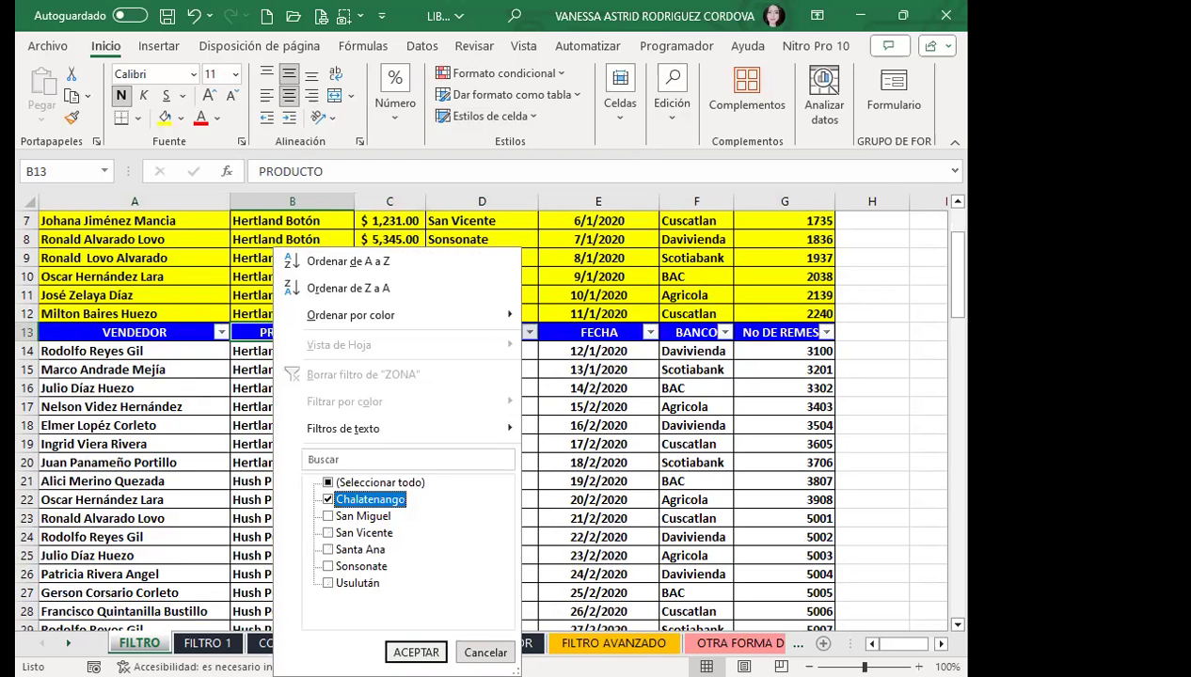
click(416, 652)
scroll(145, 422, up, 2)
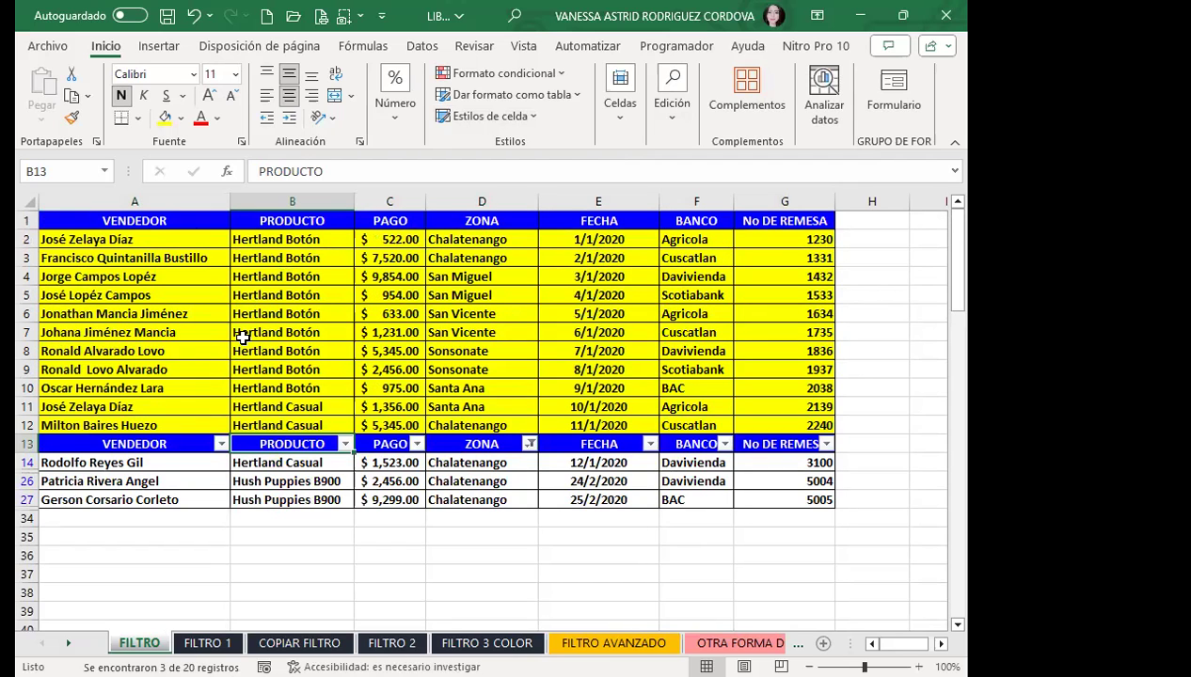
click(321, 235)
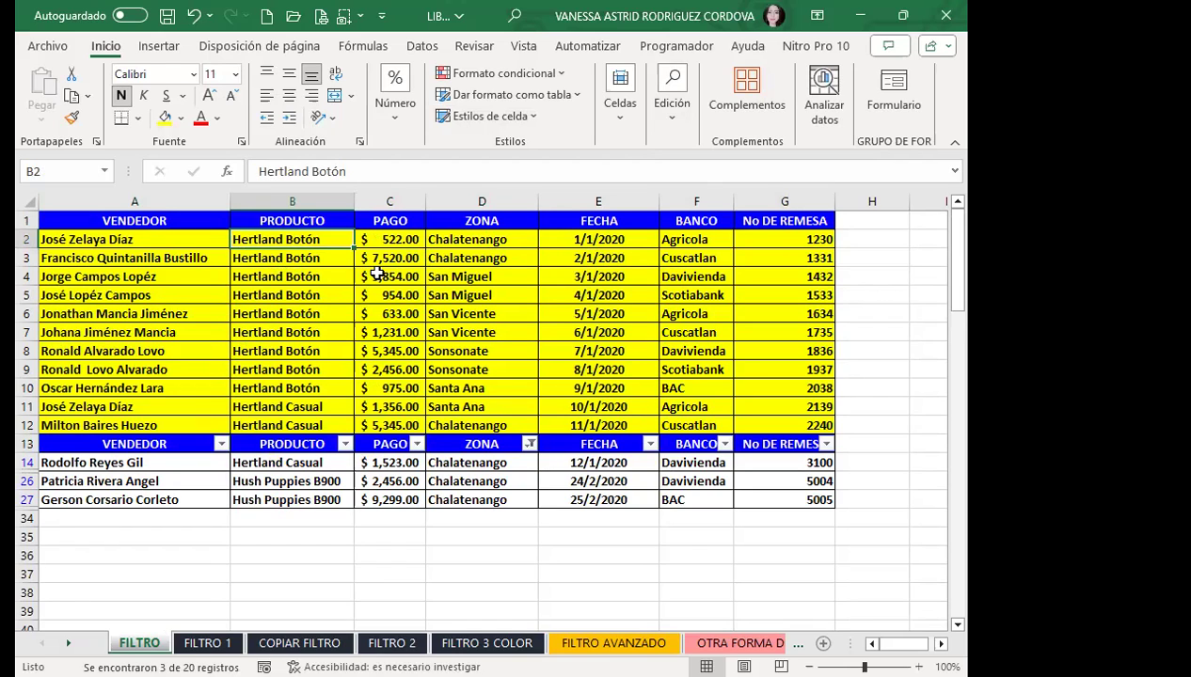
scroll(222, 447, down, 2)
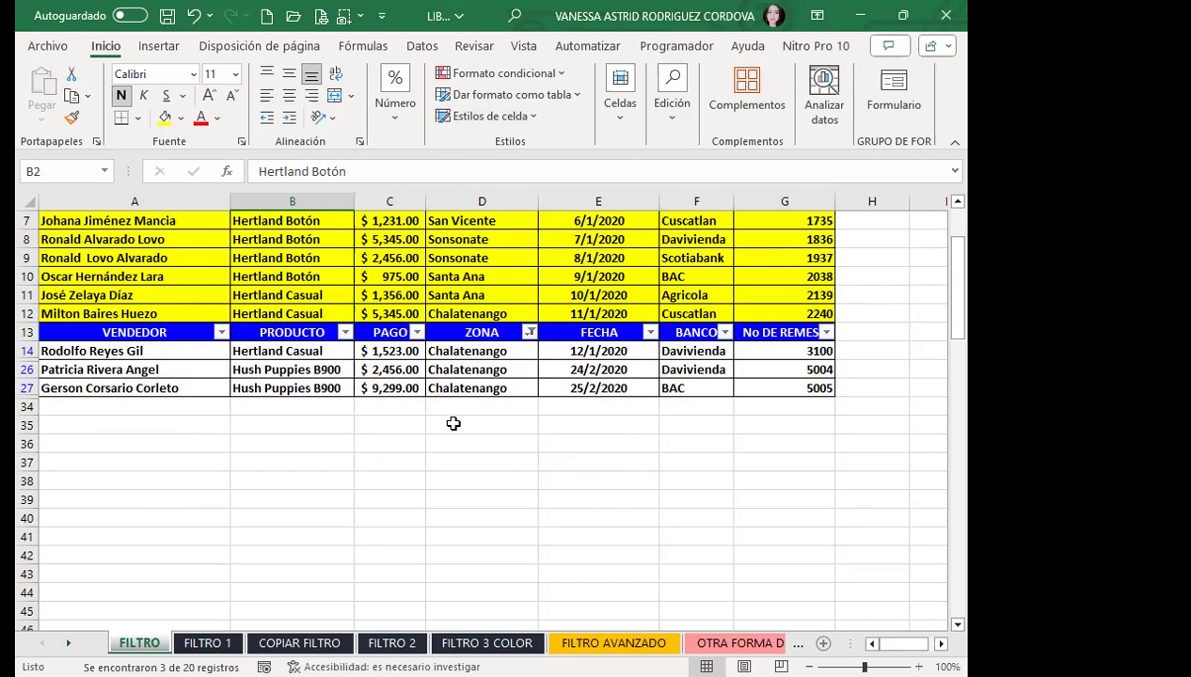
scroll(453, 423, up, 2)
click(405, 275)
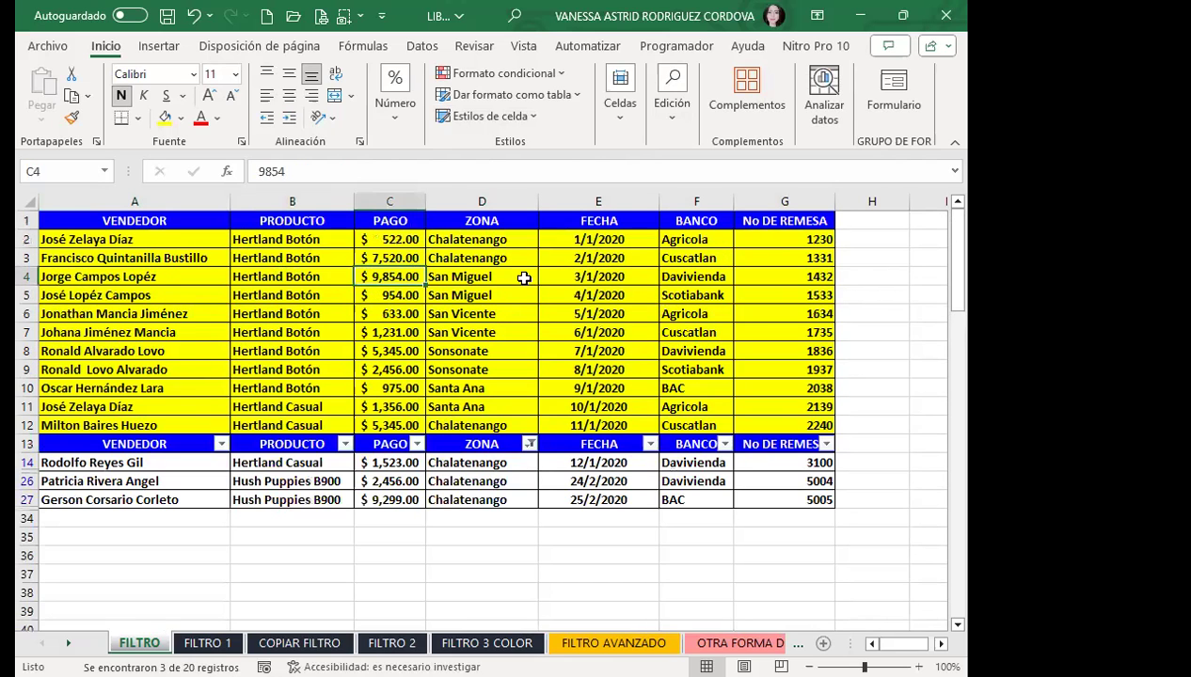
click(491, 328)
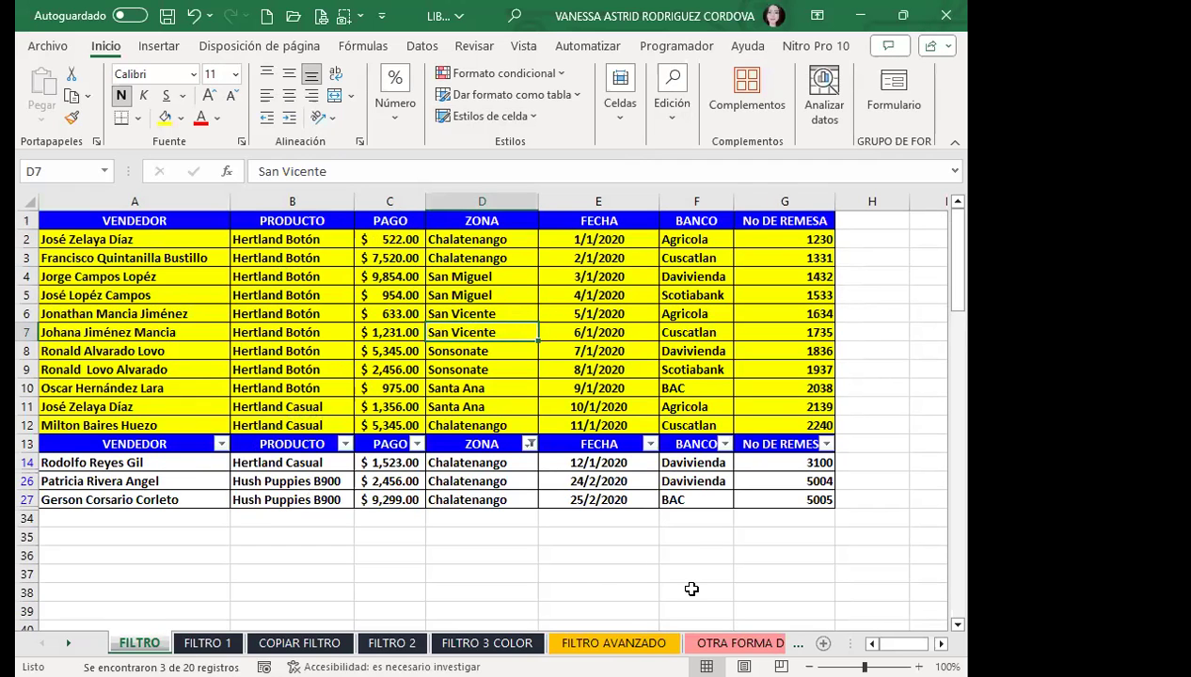
scroll(494, 513, down, 2)
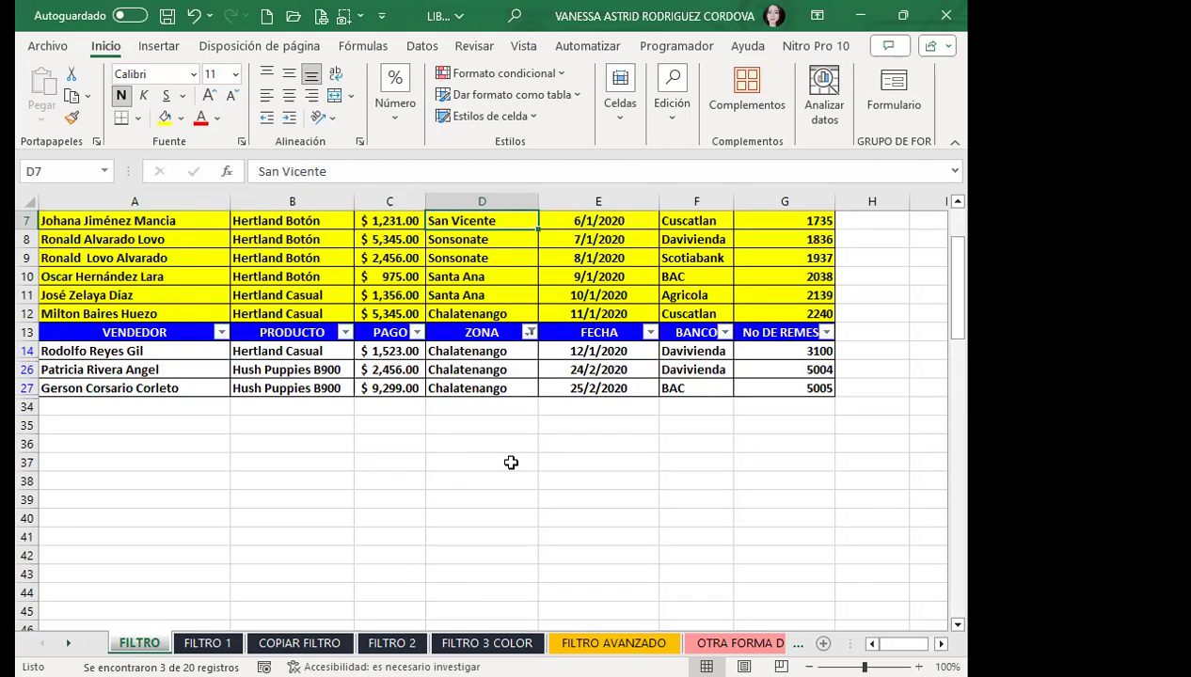
scroll(231, 348, up, 2)
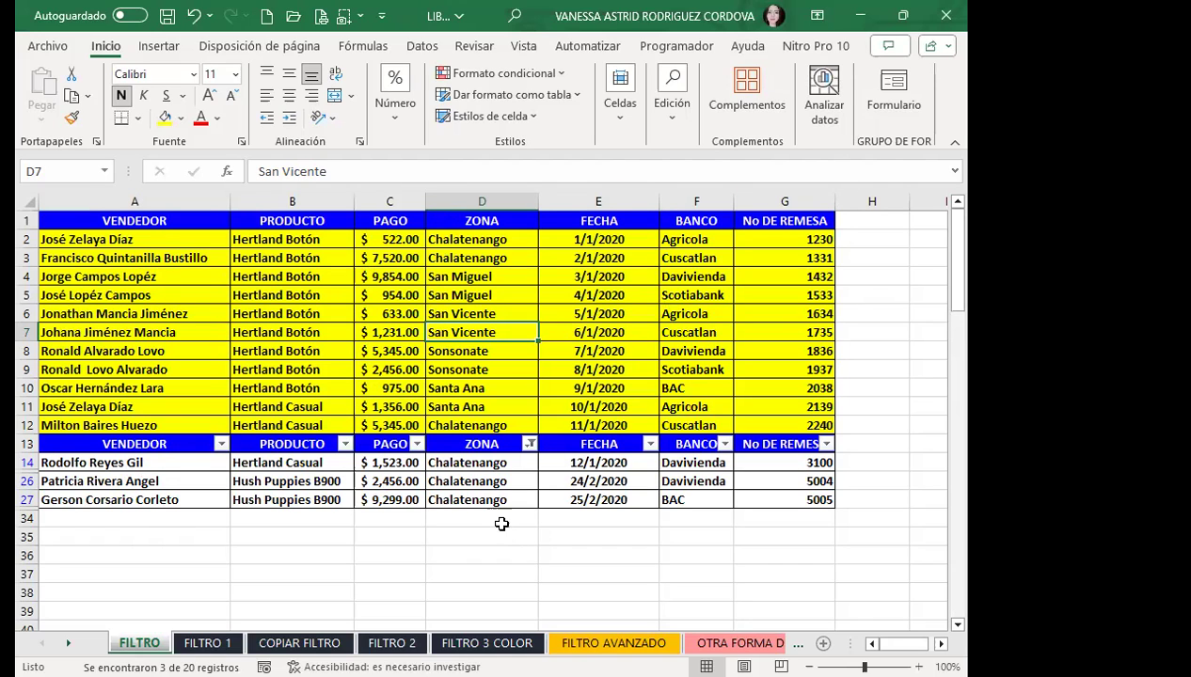
scroll(501, 523, down, 3)
scroll(524, 404, up, 3)
drag(102, 402, 785, 404)
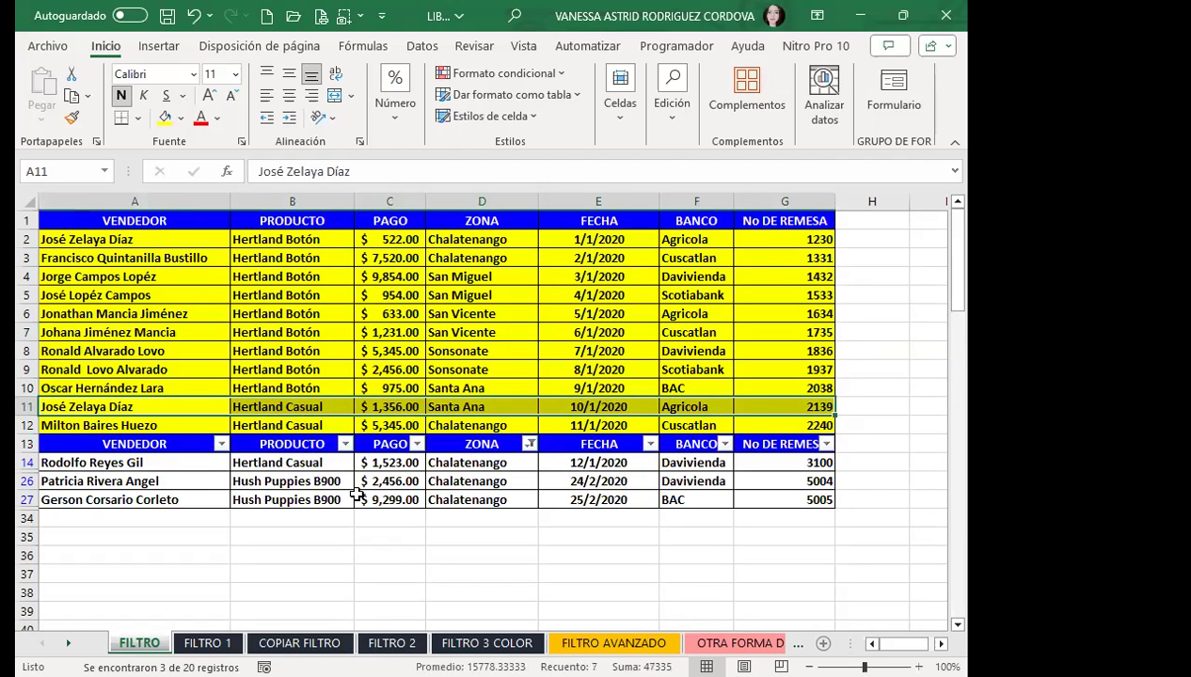
click(269, 443)
drag(146, 222, 799, 222)
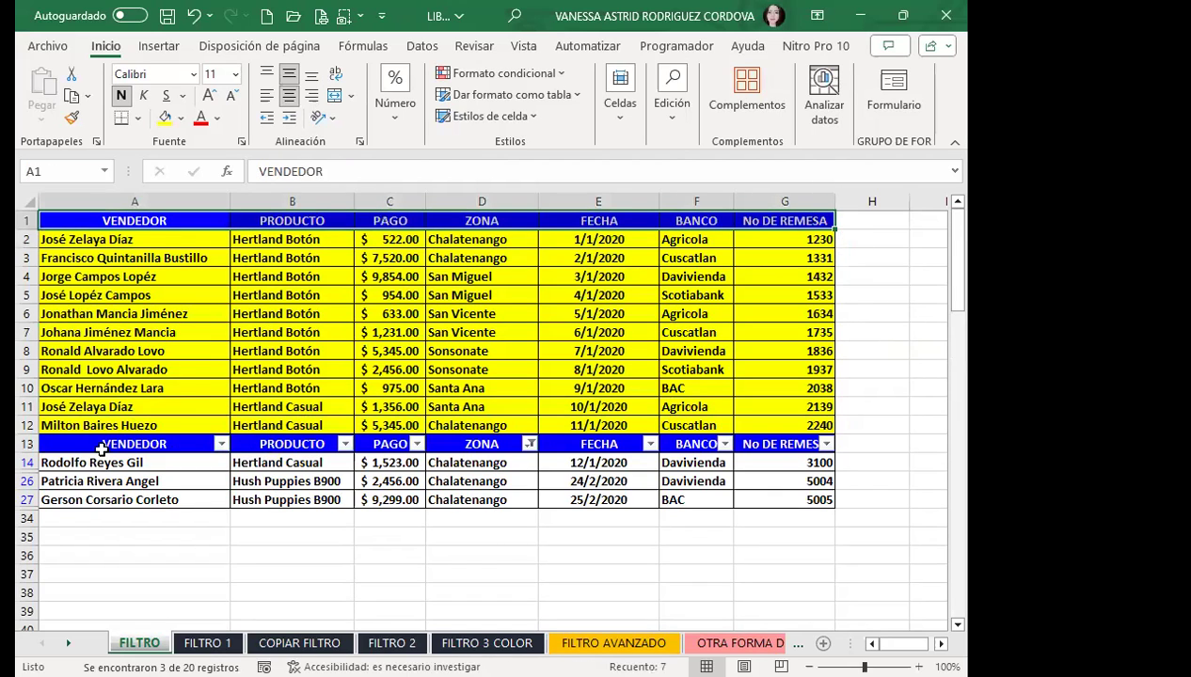
click(218, 442)
drag(218, 442, 795, 442)
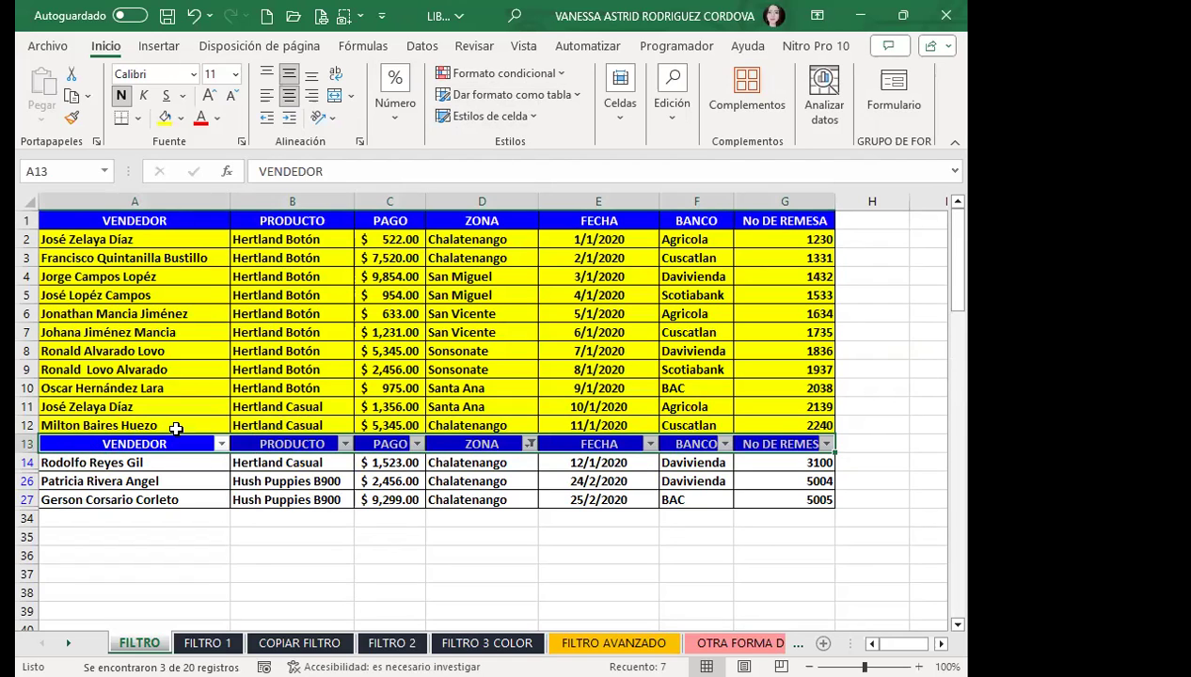
click(111, 463)
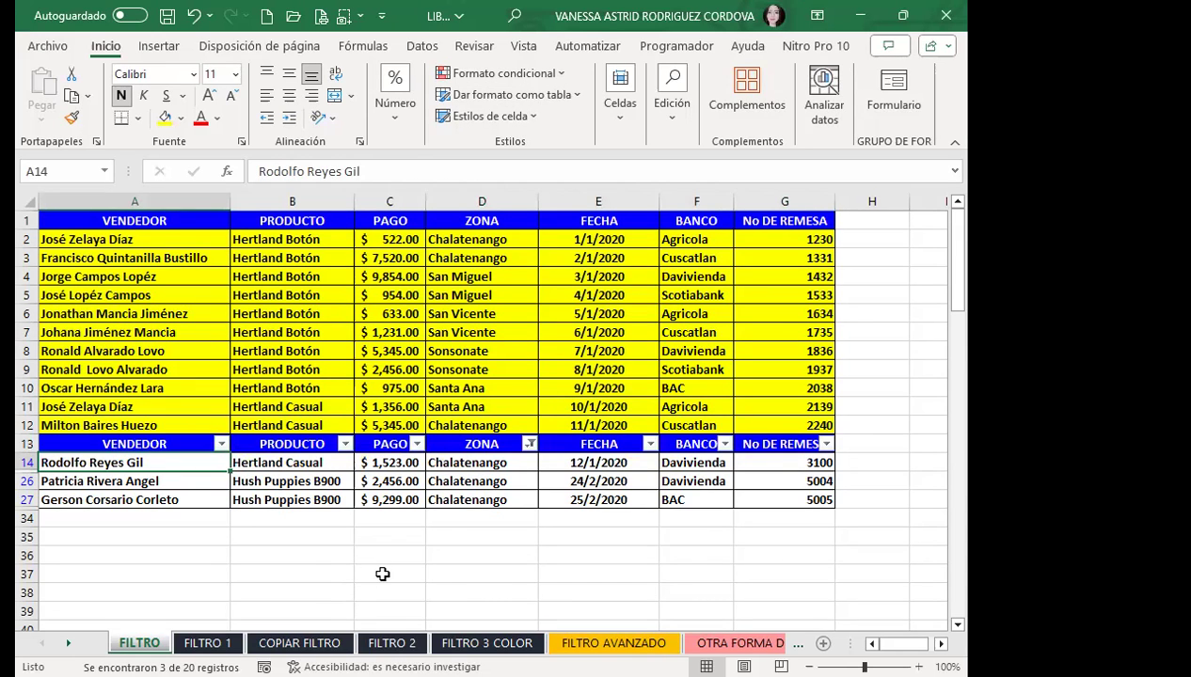
click(454, 474)
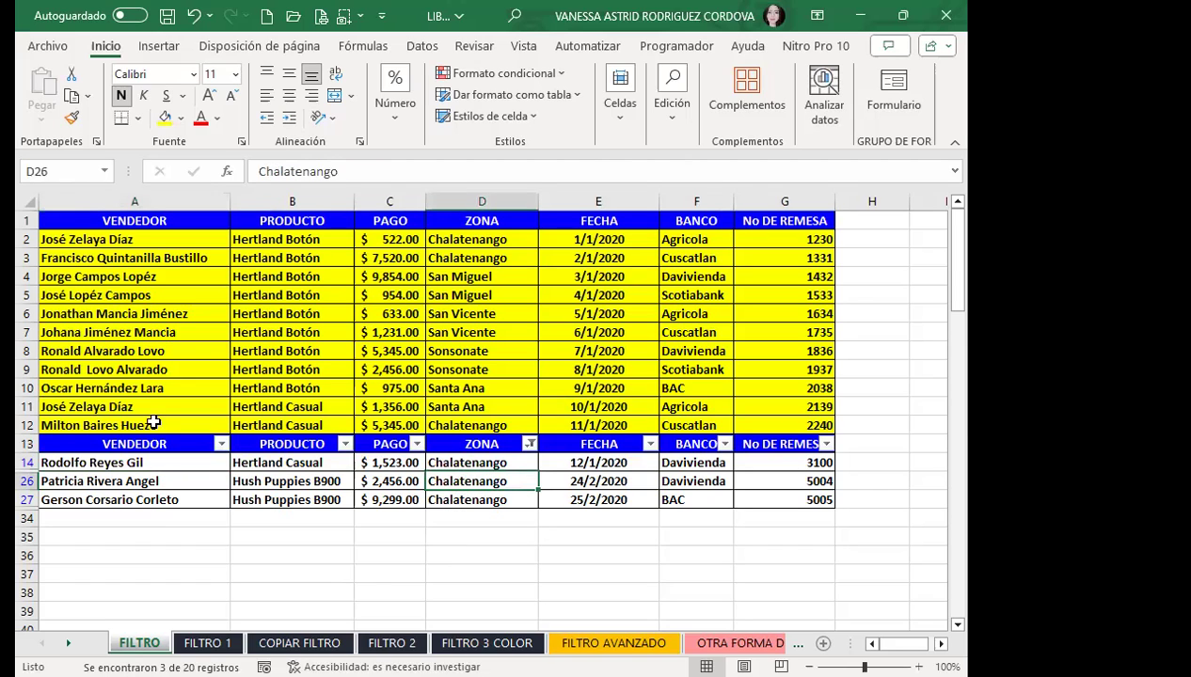
click(477, 496)
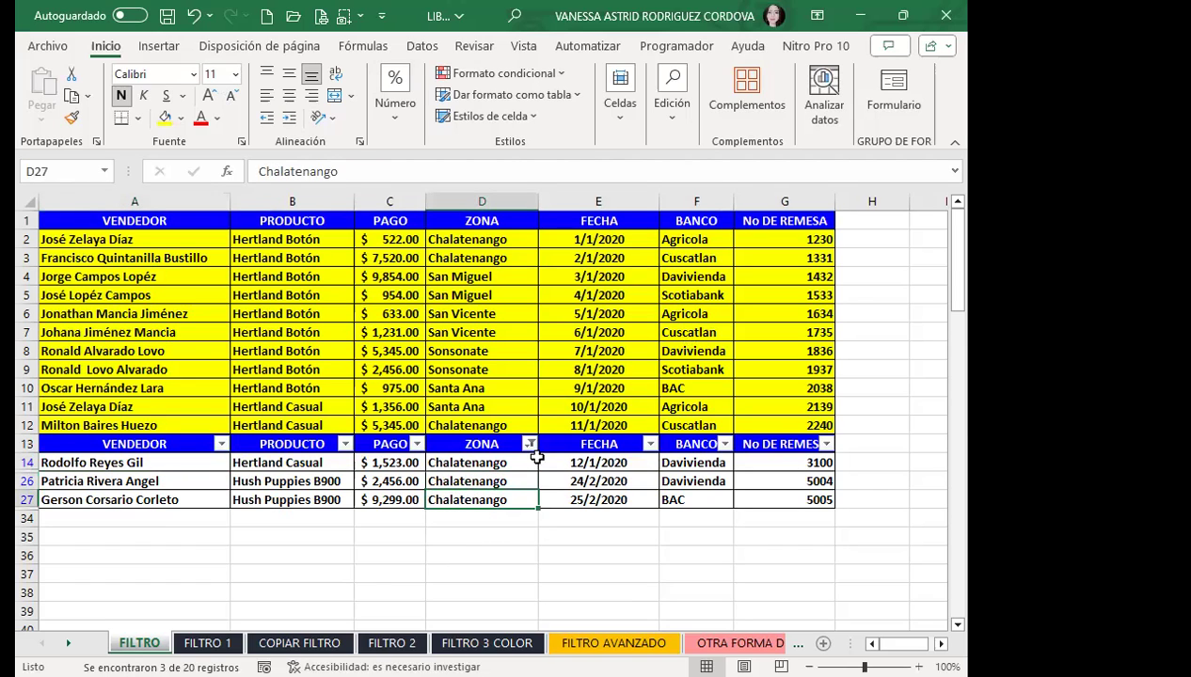
click(475, 404)
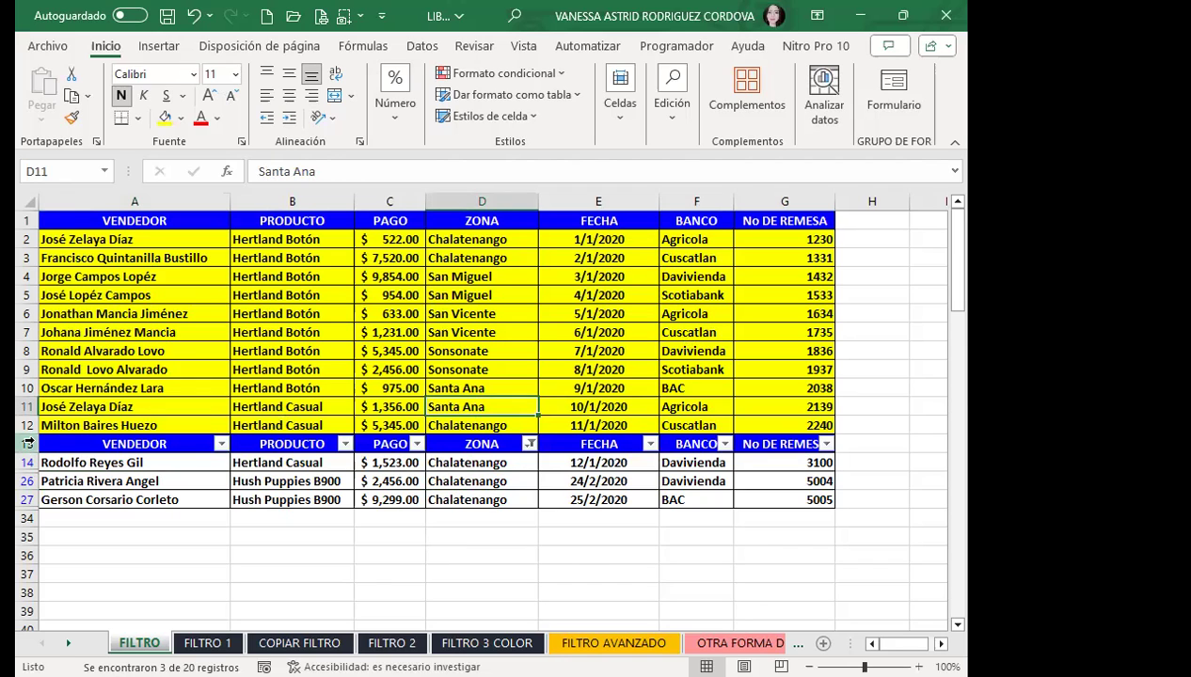
click(26, 443)
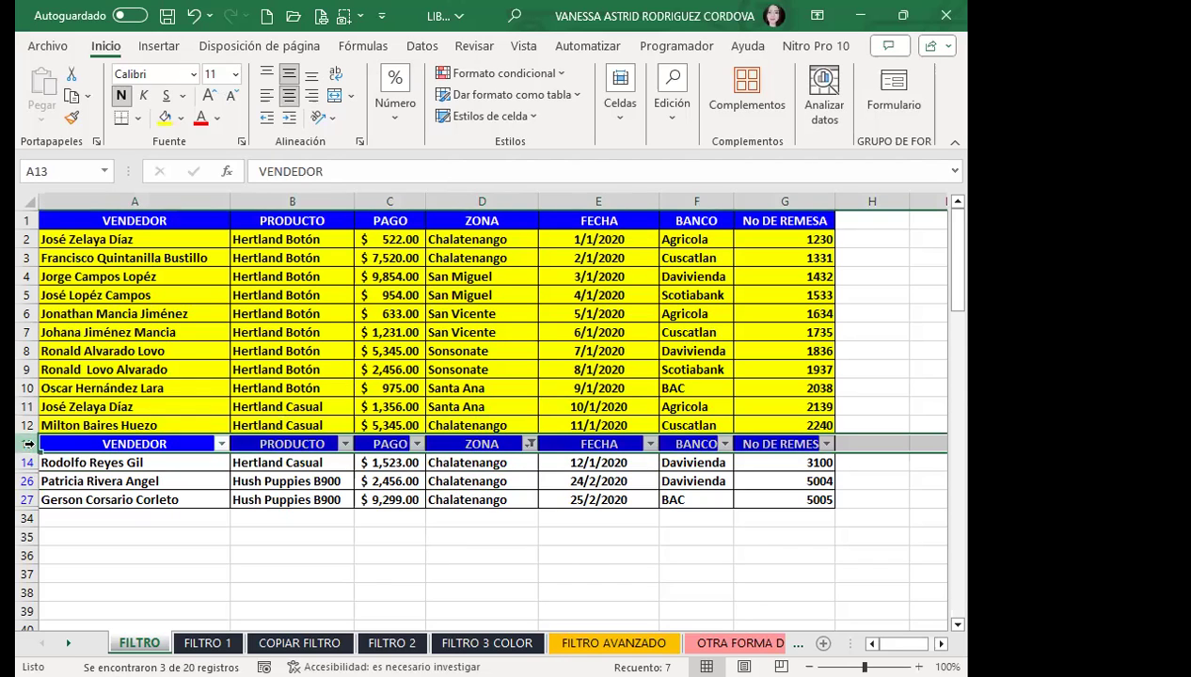
Step: Delete the helper header row 13 via Celdas > Eliminar
click(620, 117)
click(665, 169)
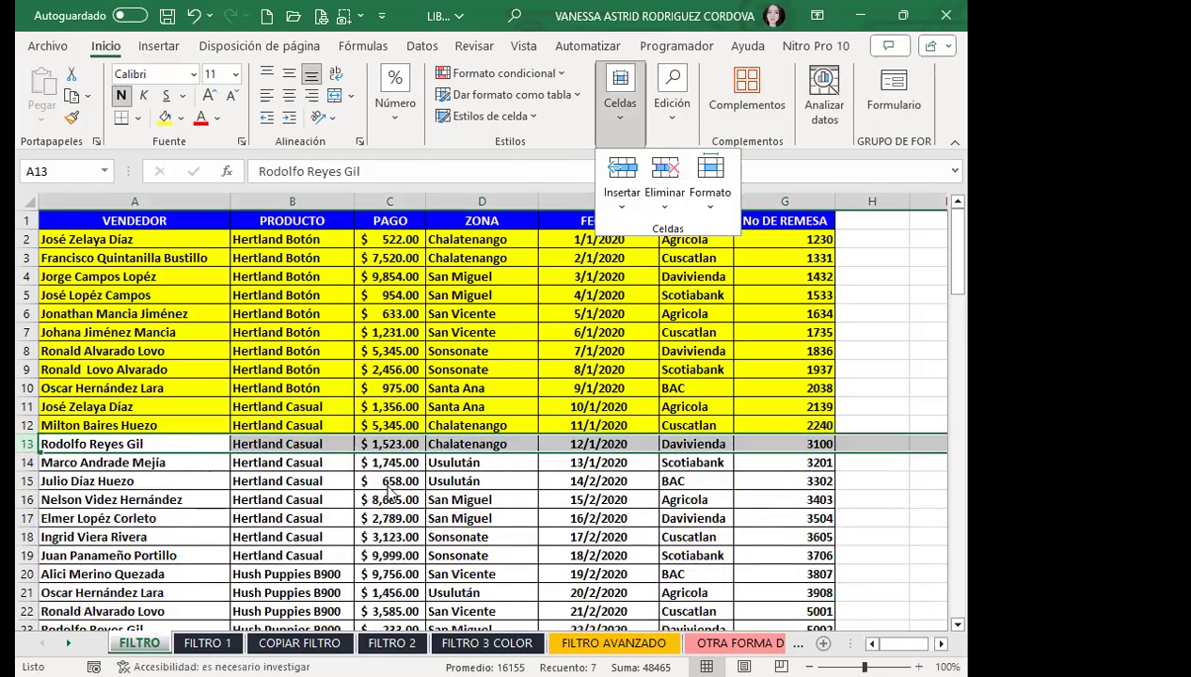
scroll(141, 344, down, 5)
scroll(249, 400, up, 5)
Step: Remove the yellow fill from A2:G13 with Sin relleno
drag(136, 242, 827, 443)
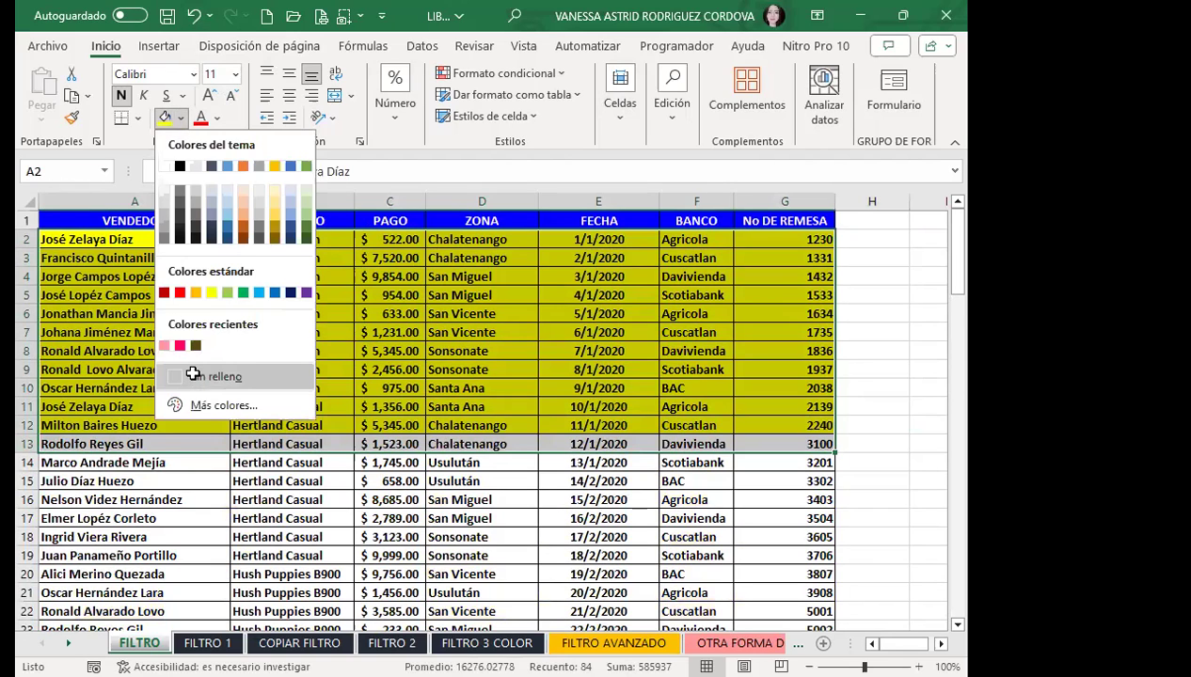
click(192, 374)
click(247, 351)
click(313, 222)
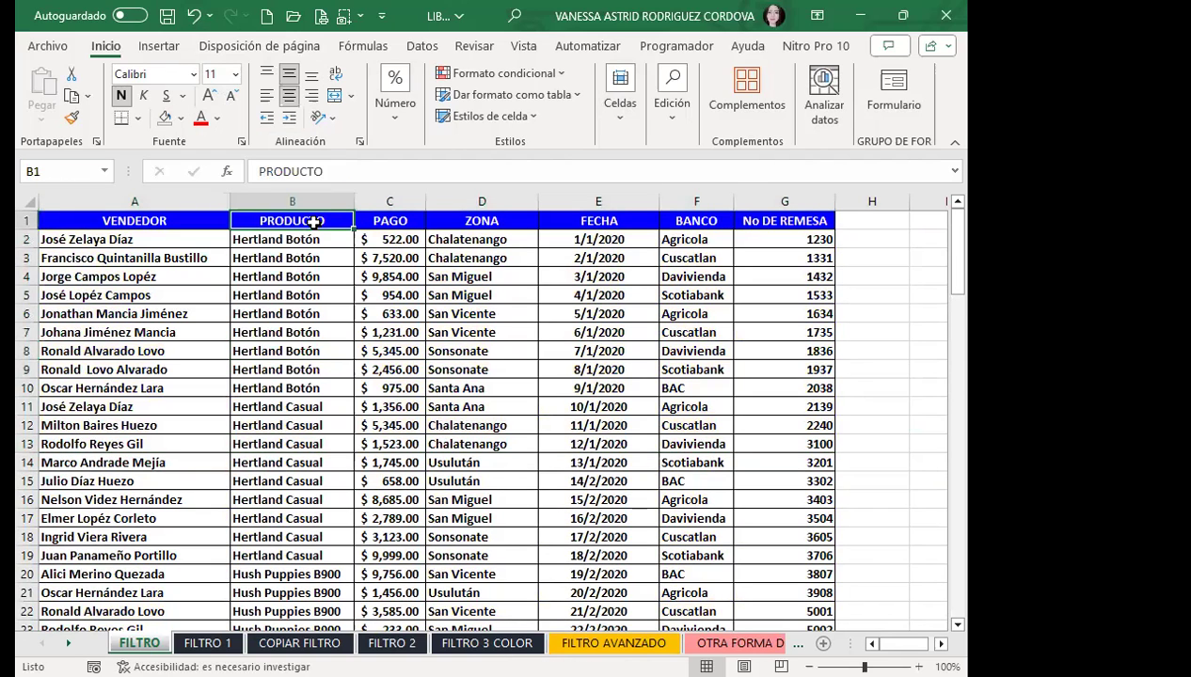
Step: Re-enable AutoFilter on row 1 and bring up PRODUCTO's Filtros de texto choices
key(ctrl+shift+l)
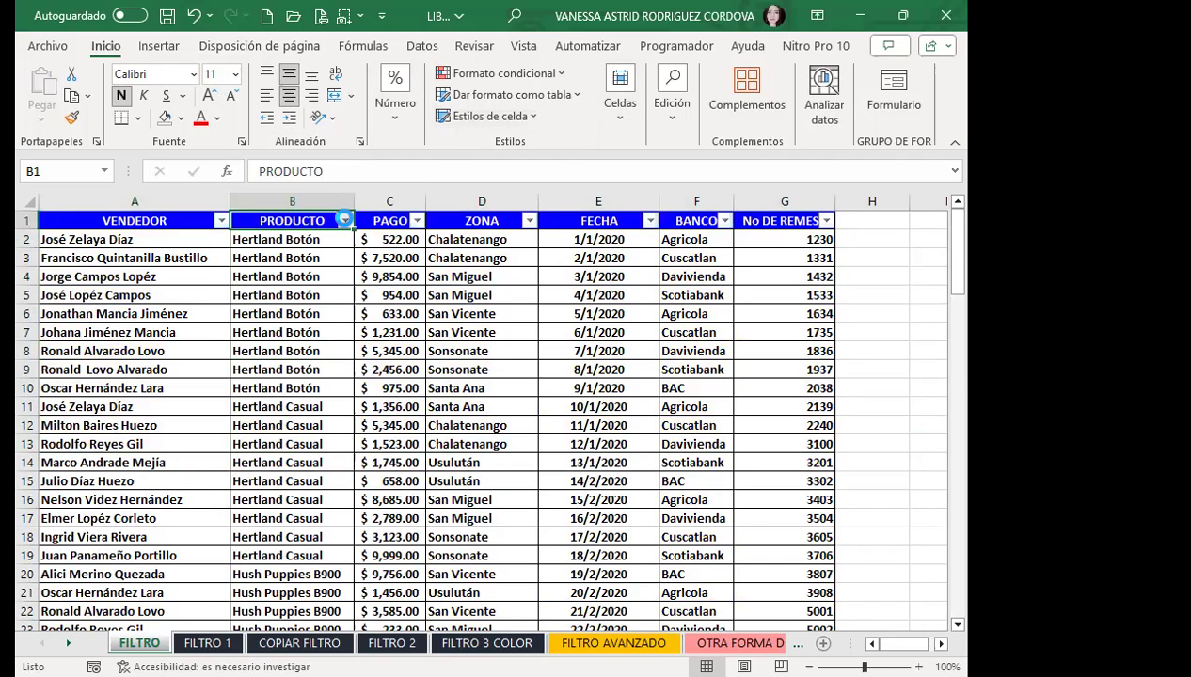
click(345, 221)
mouse_move(270, 419)
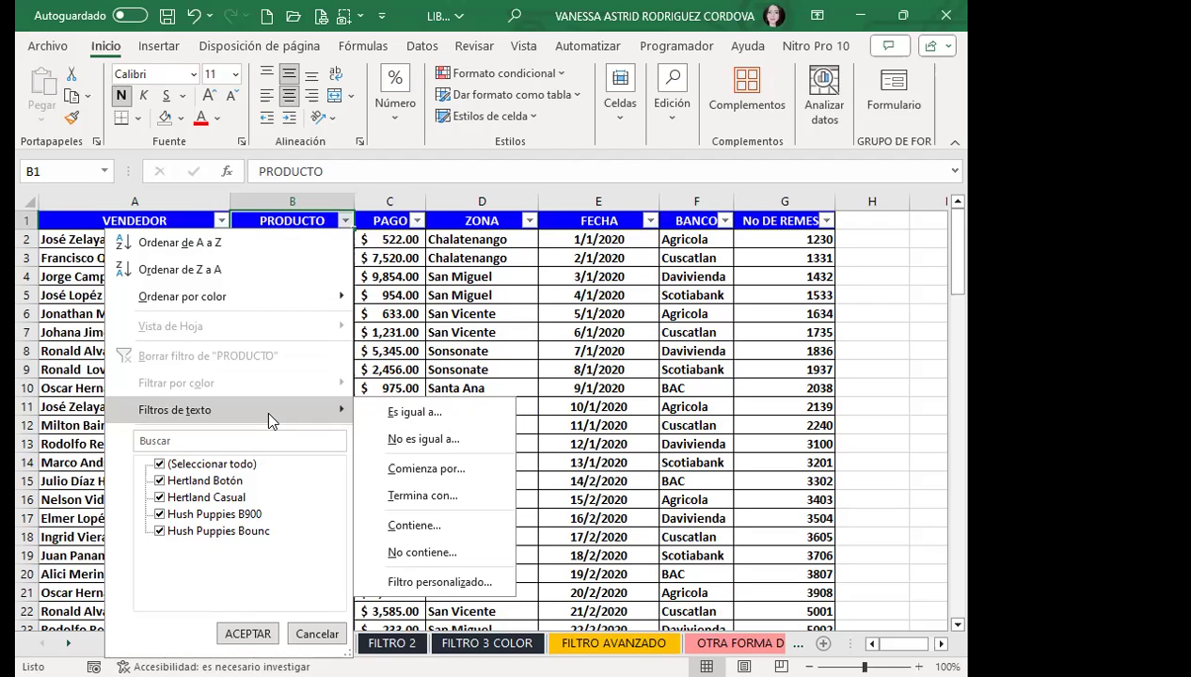
Step: Browse the FECHA column's date filters without applying any, then go to the FILTRO AVANZADO sheet
click(650, 220)
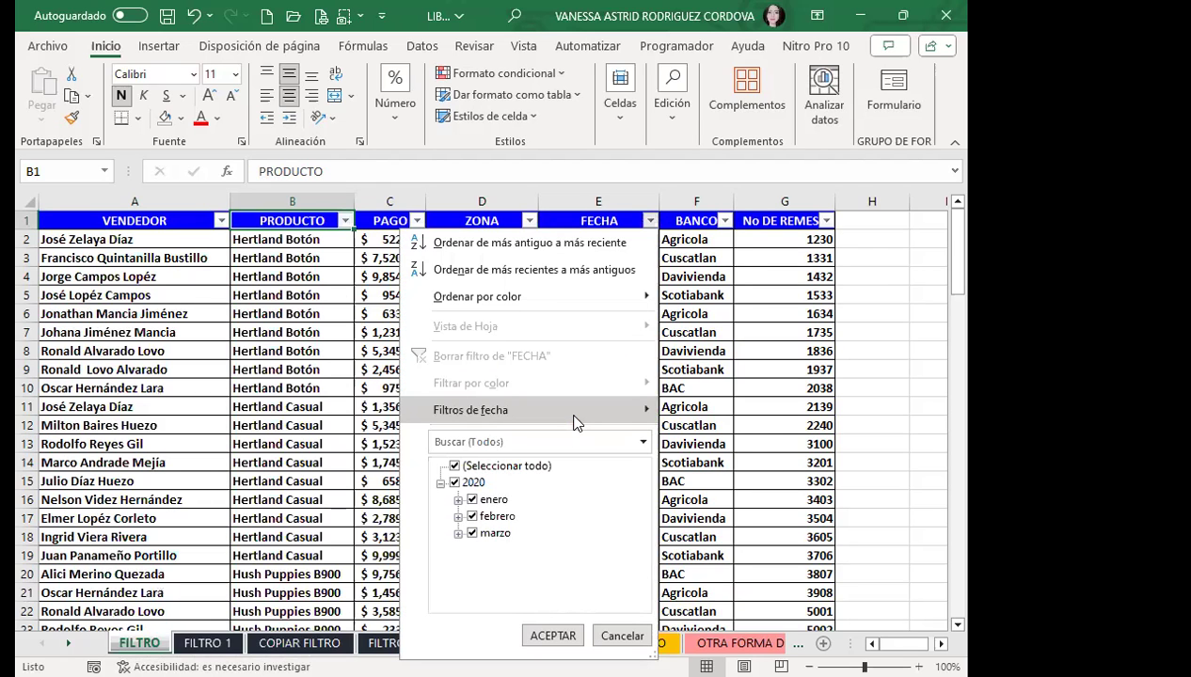
mouse_move(575, 419)
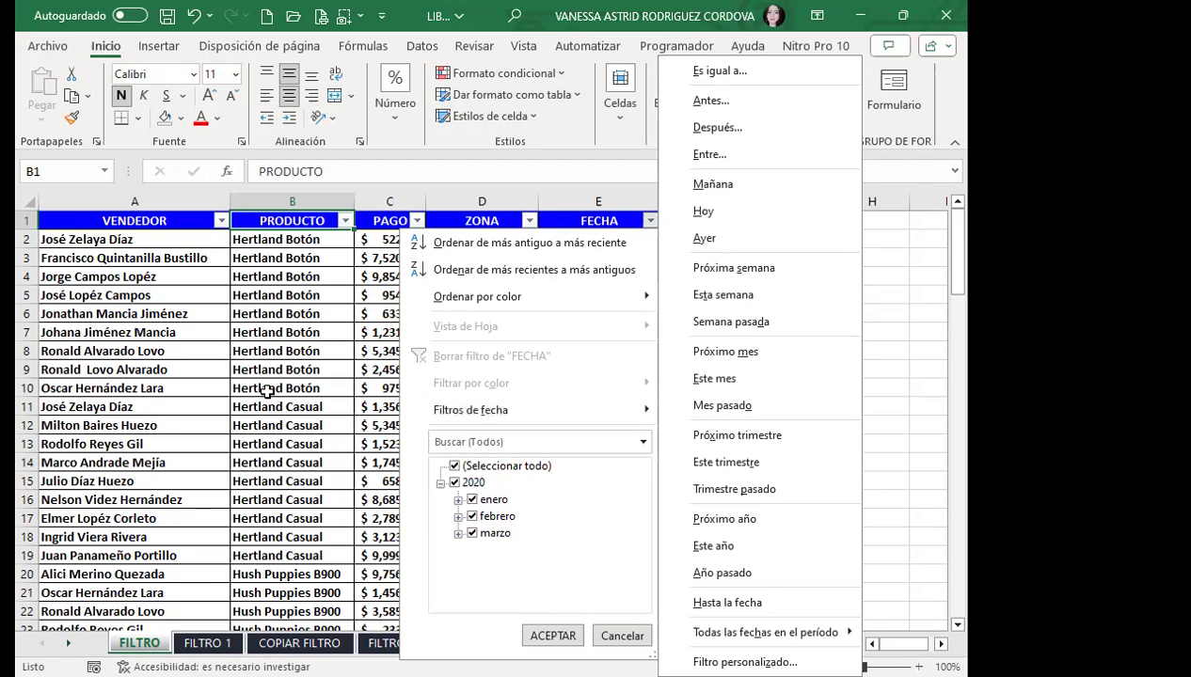
click(649, 220)
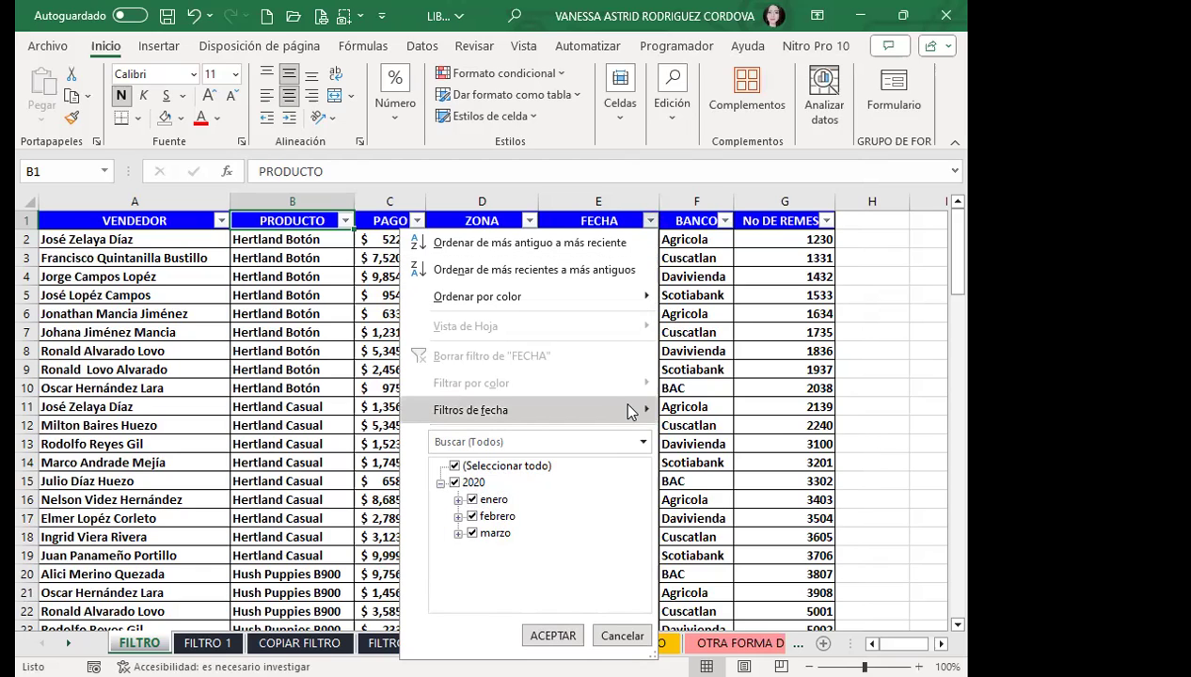
mouse_move(631, 414)
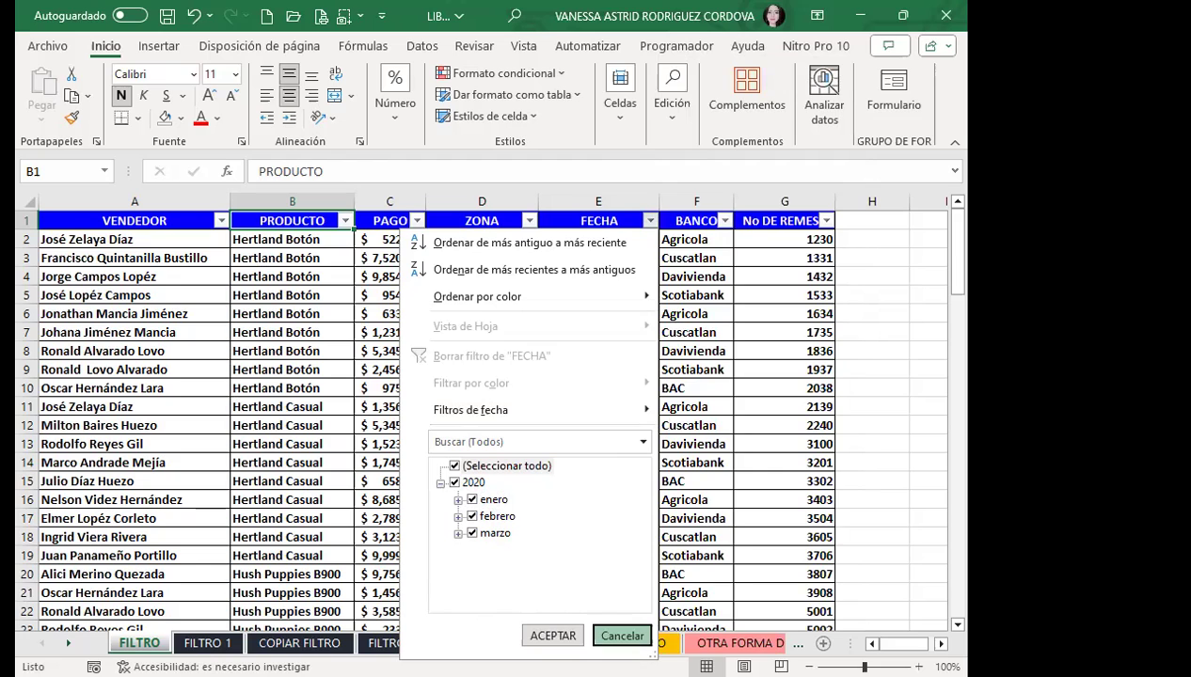
key(Escape)
click(614, 643)
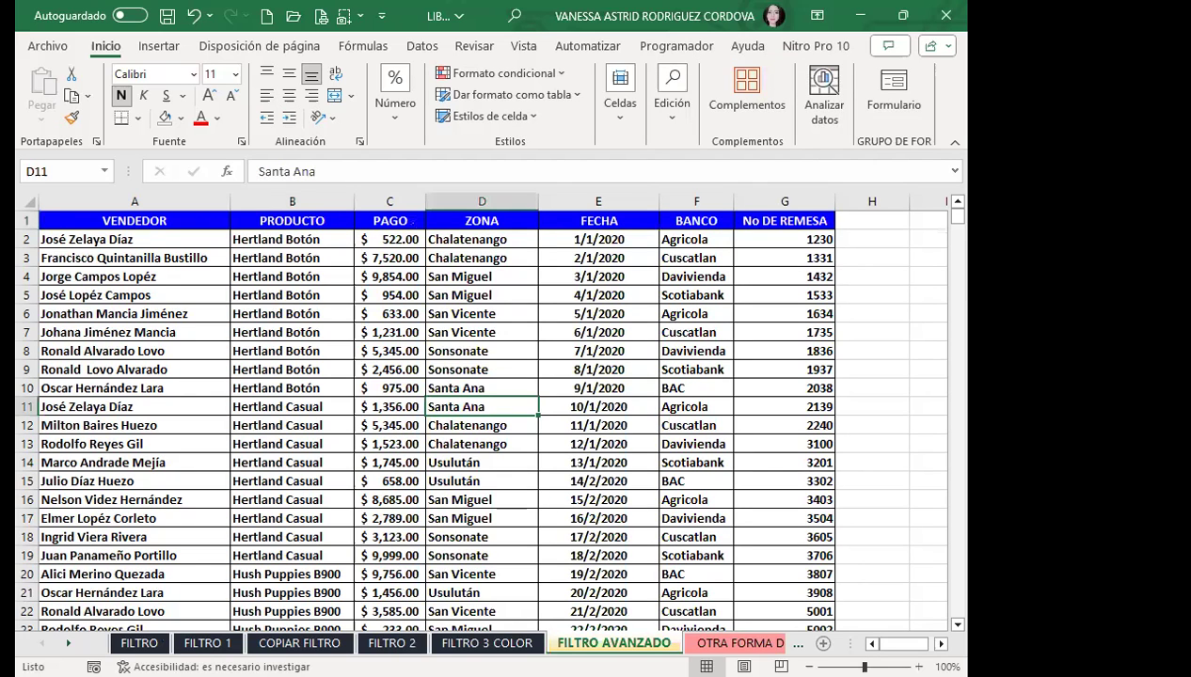
Step: Copy the BANCO header and its Agricola value from F1:F2
click(484, 373)
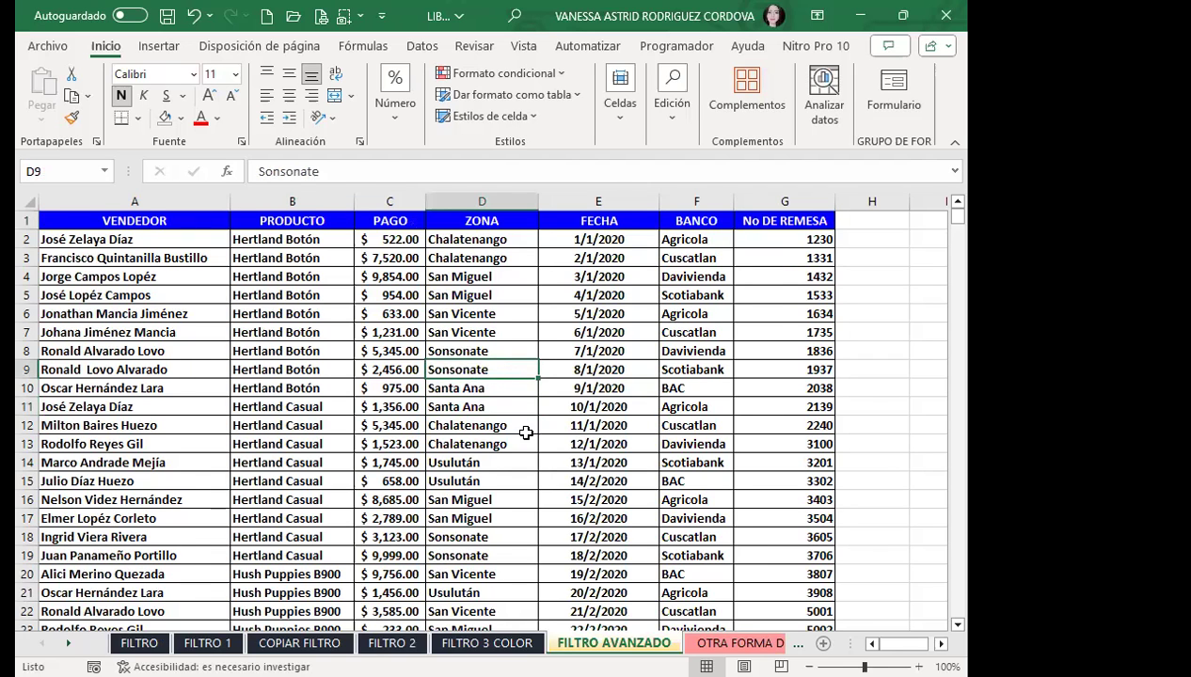
scroll(451, 454, down, 4)
scroll(450, 454, down, 10)
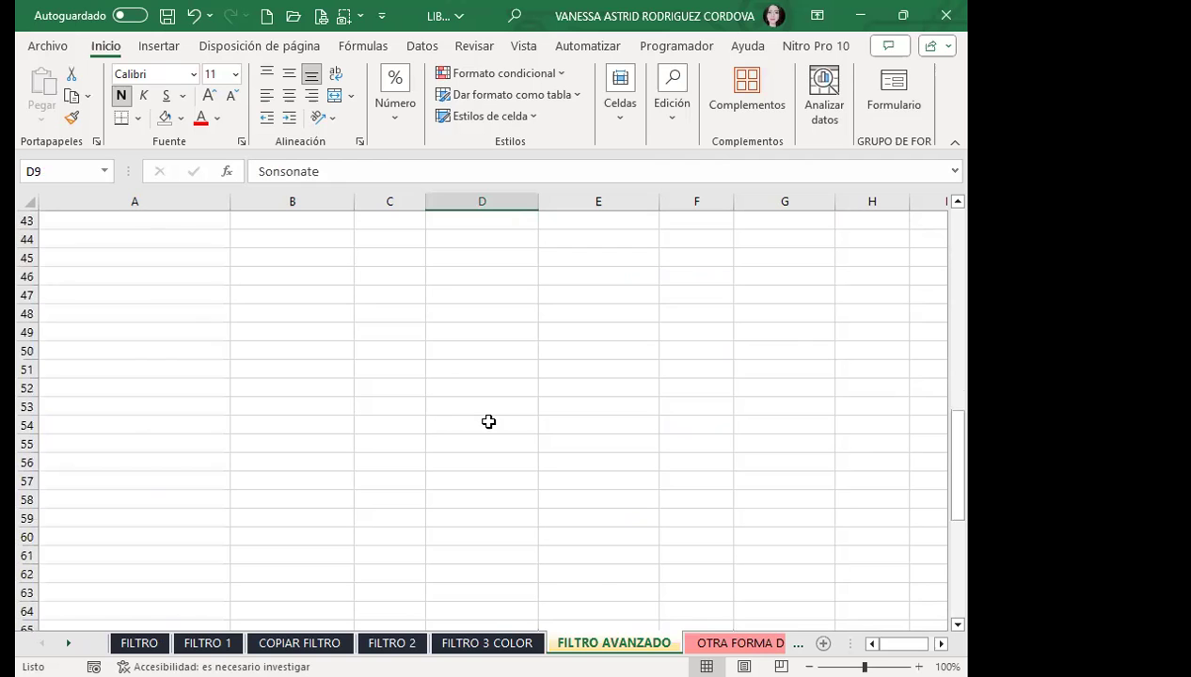
scroll(488, 419, up, 6)
scroll(482, 413, up, 8)
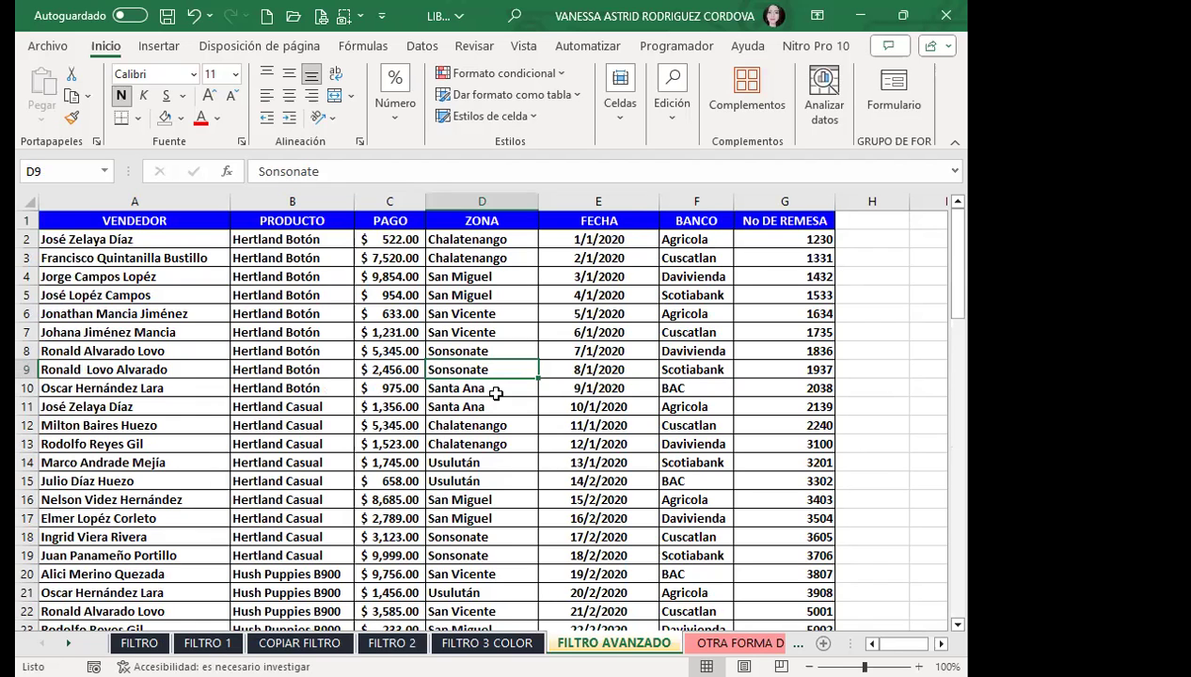
drag(718, 223, 717, 233)
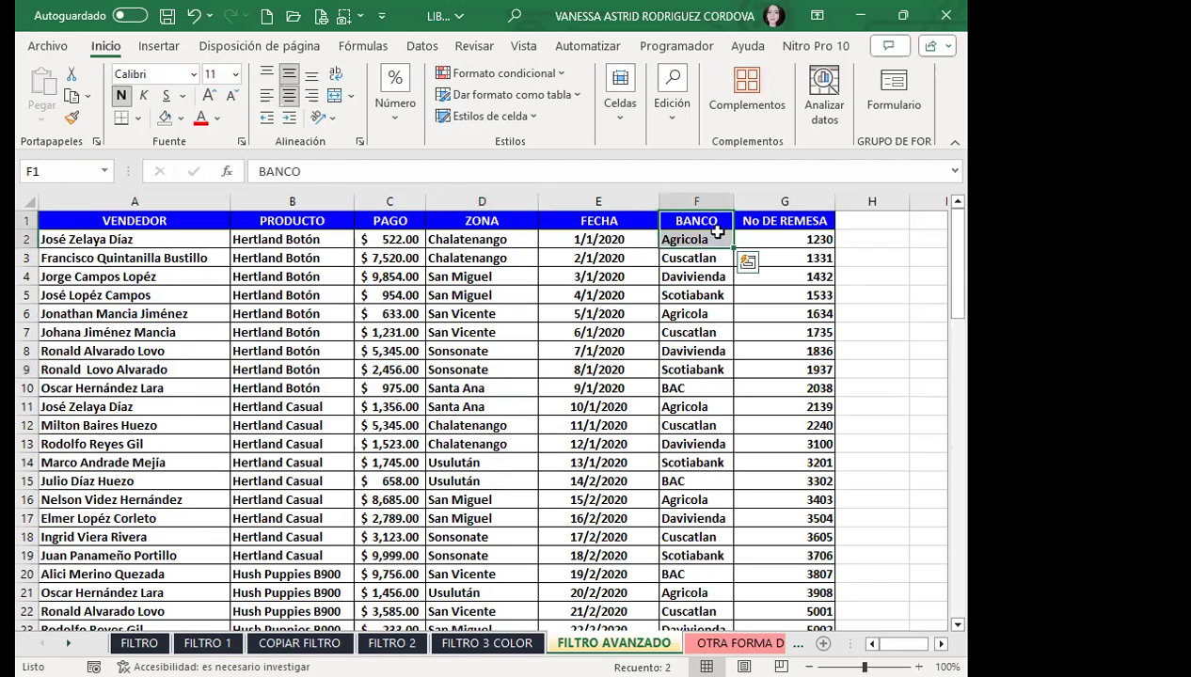
key(ctrl+c)
Step: Paste BANCO and Agricola into E36:E37 below the sales table
scroll(585, 461, down, 9)
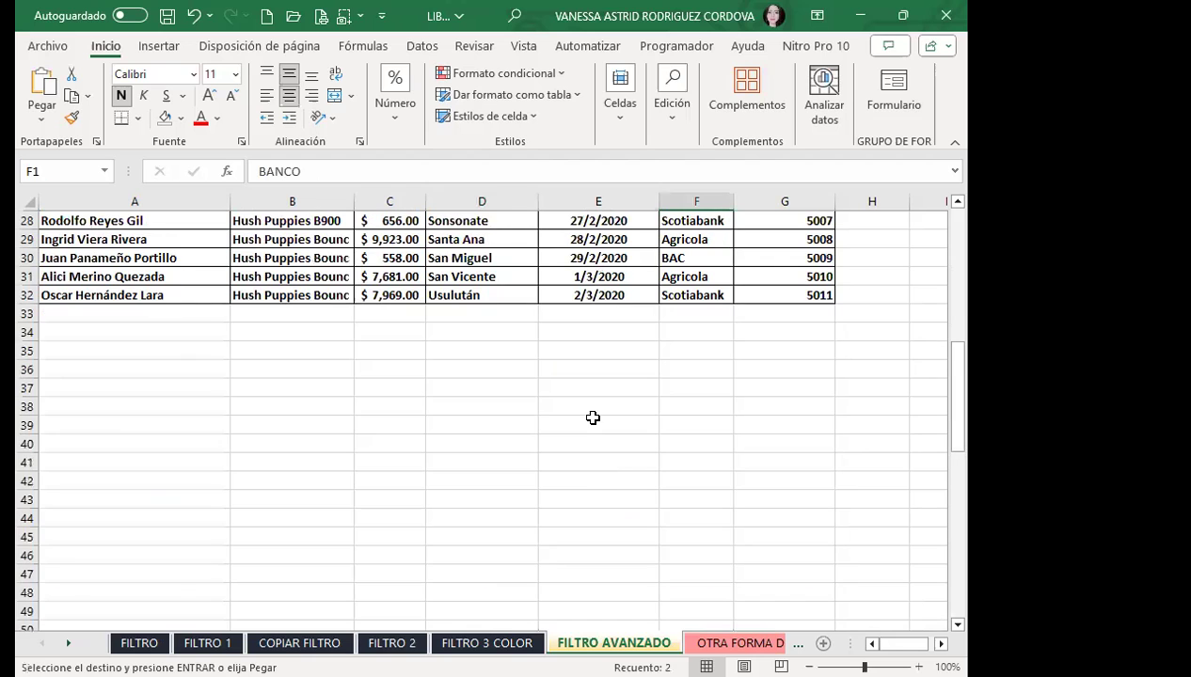
click(606, 356)
click(585, 372)
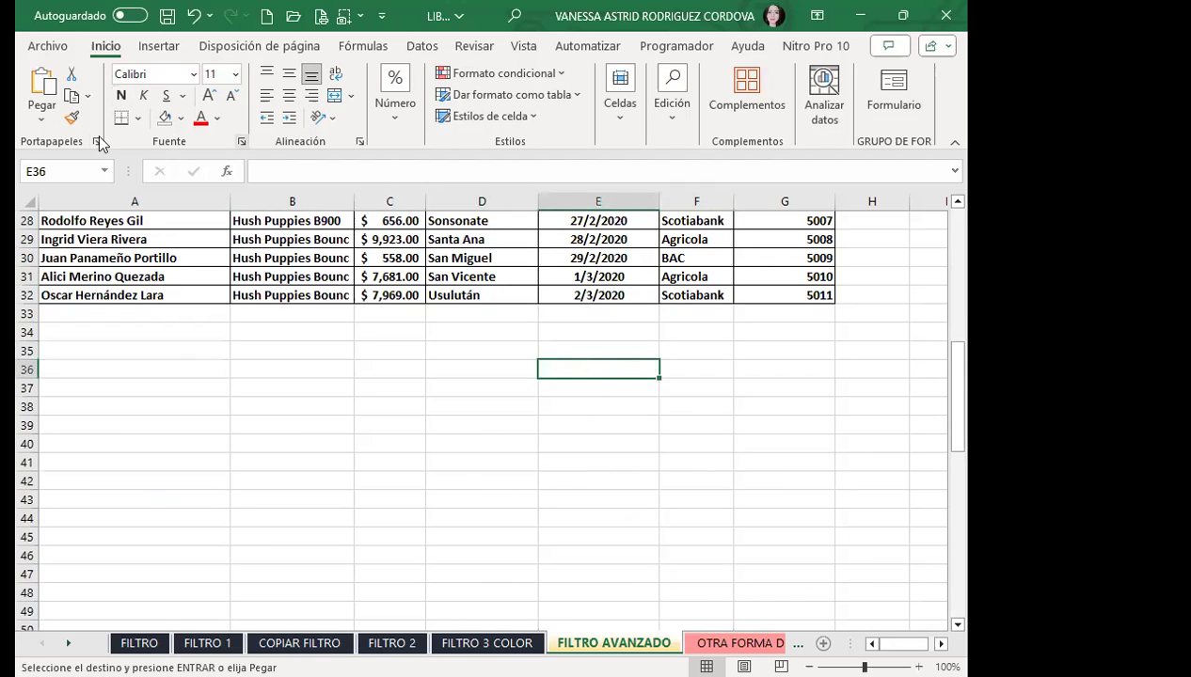
click(49, 94)
click(541, 440)
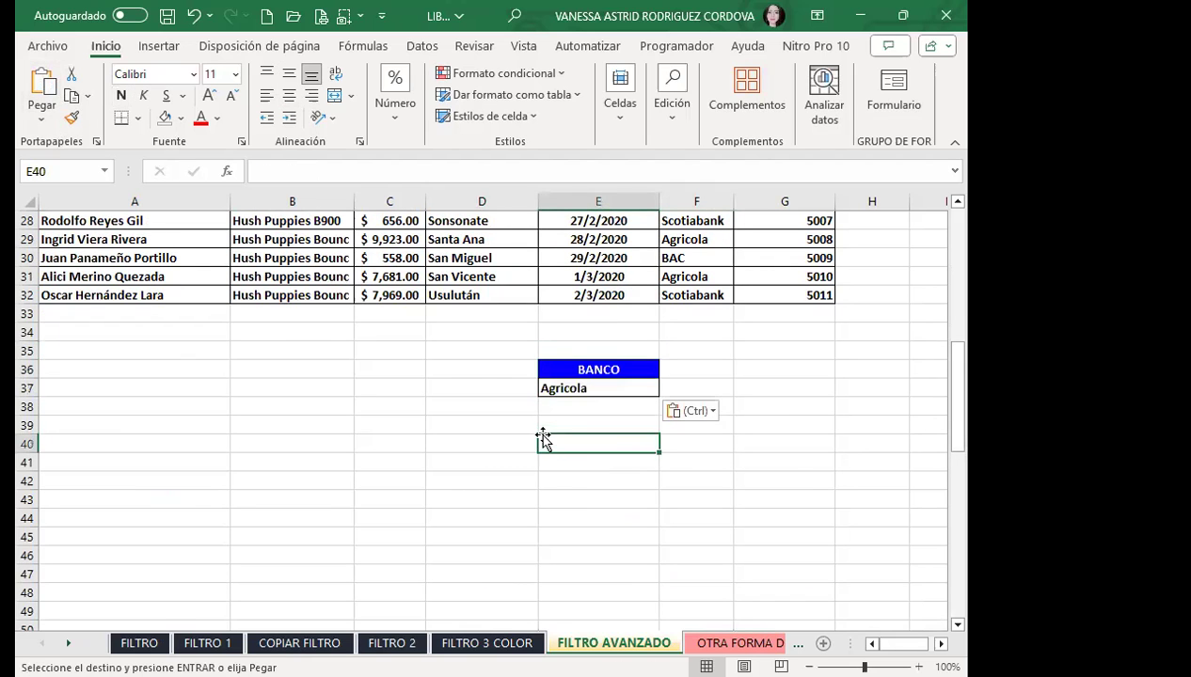
scroll(461, 378, up, 9)
click(455, 385)
key(ctrl+Up)
click(454, 368)
click(456, 329)
click(422, 46)
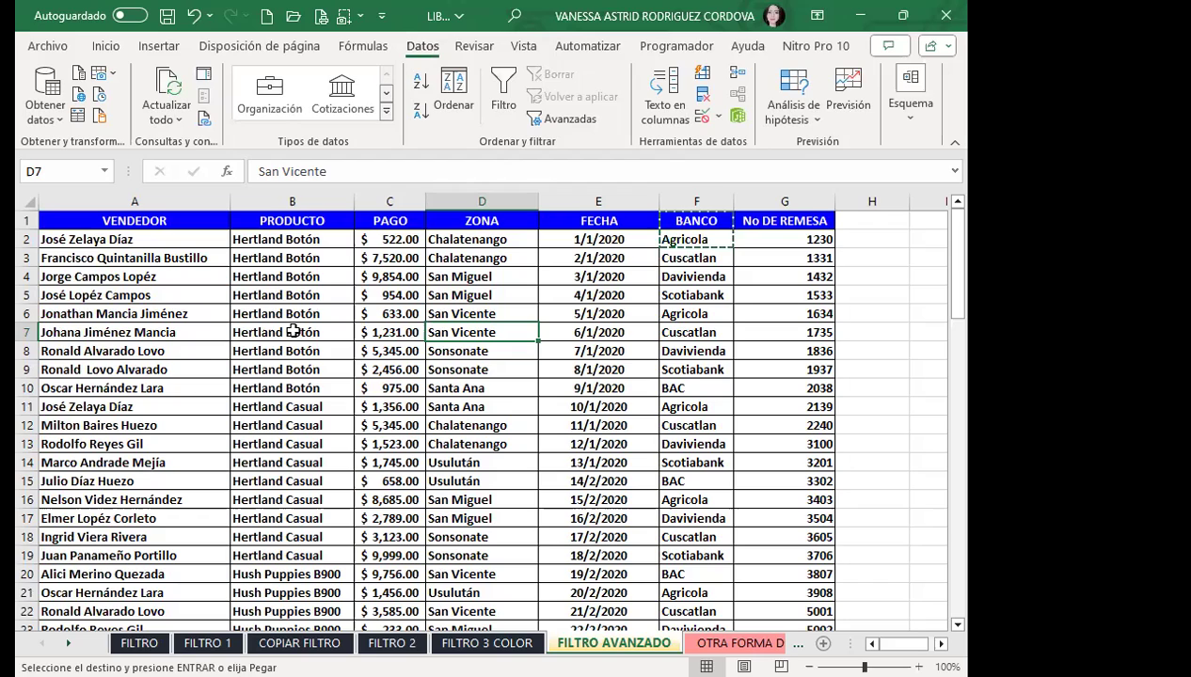
key(Escape)
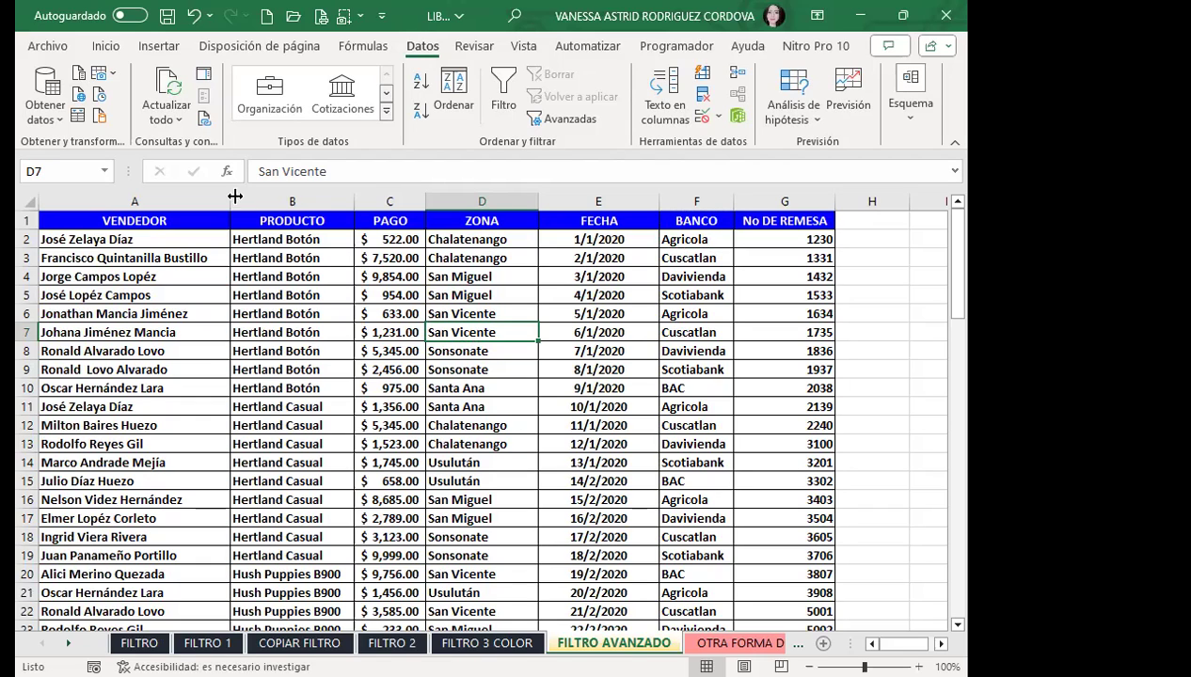
click(565, 120)
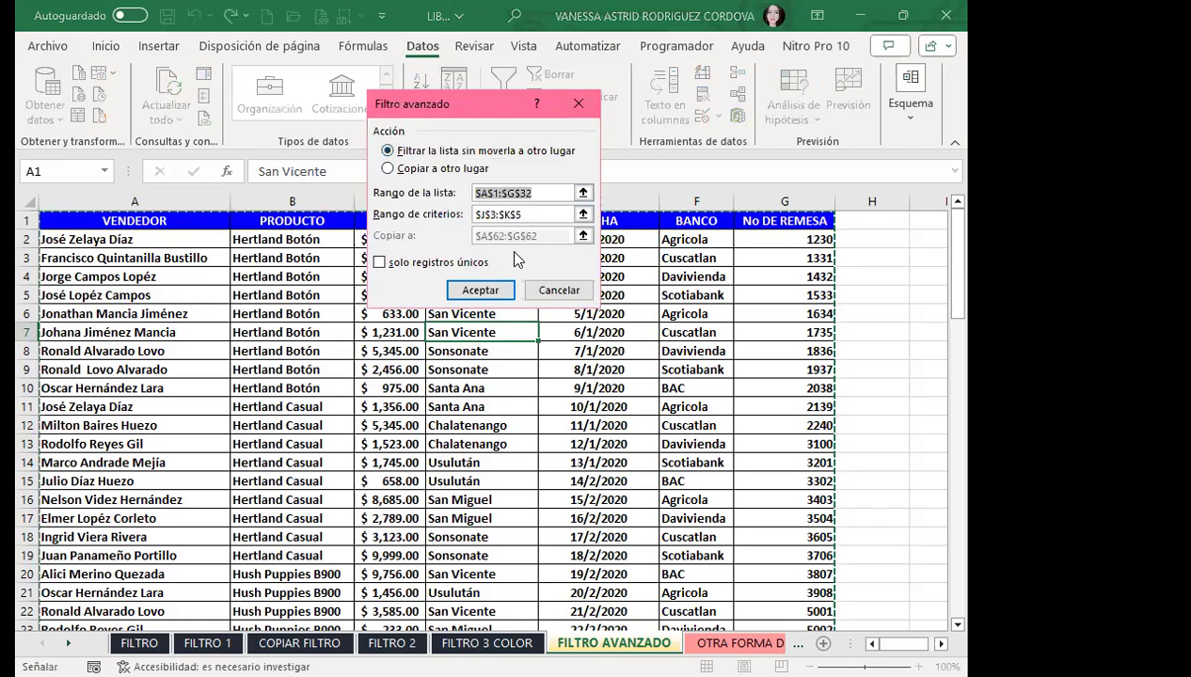
key(Delete)
key(Tab)
key(Delete)
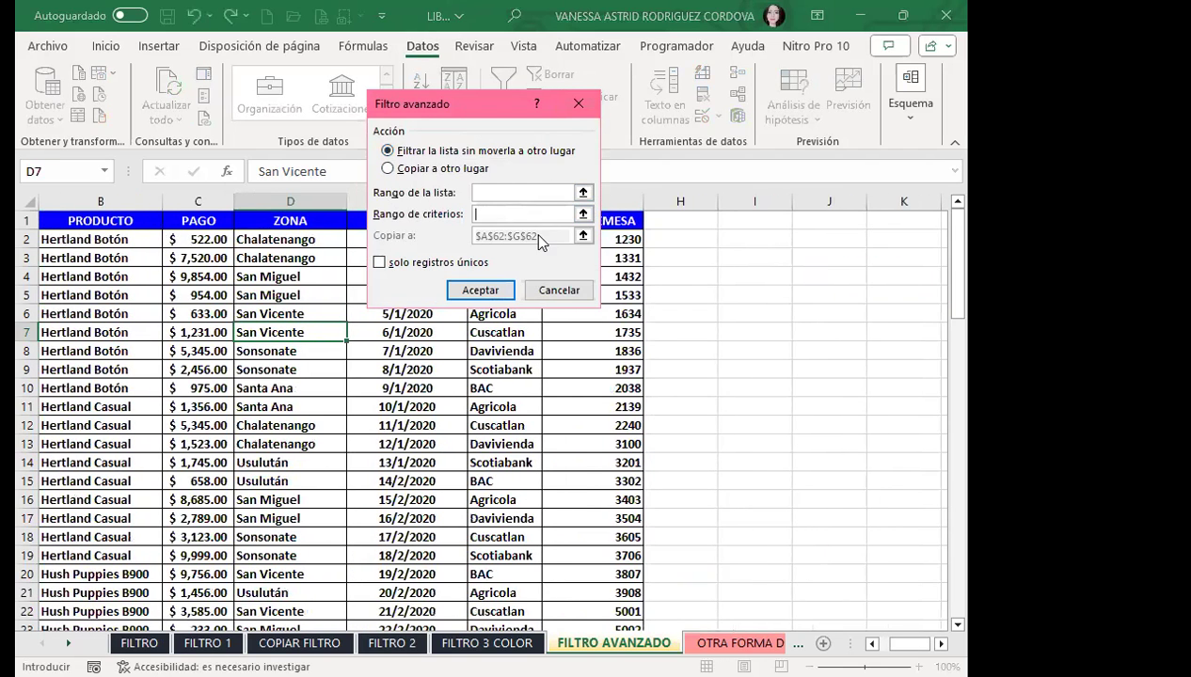
click(387, 169)
key(Delete)
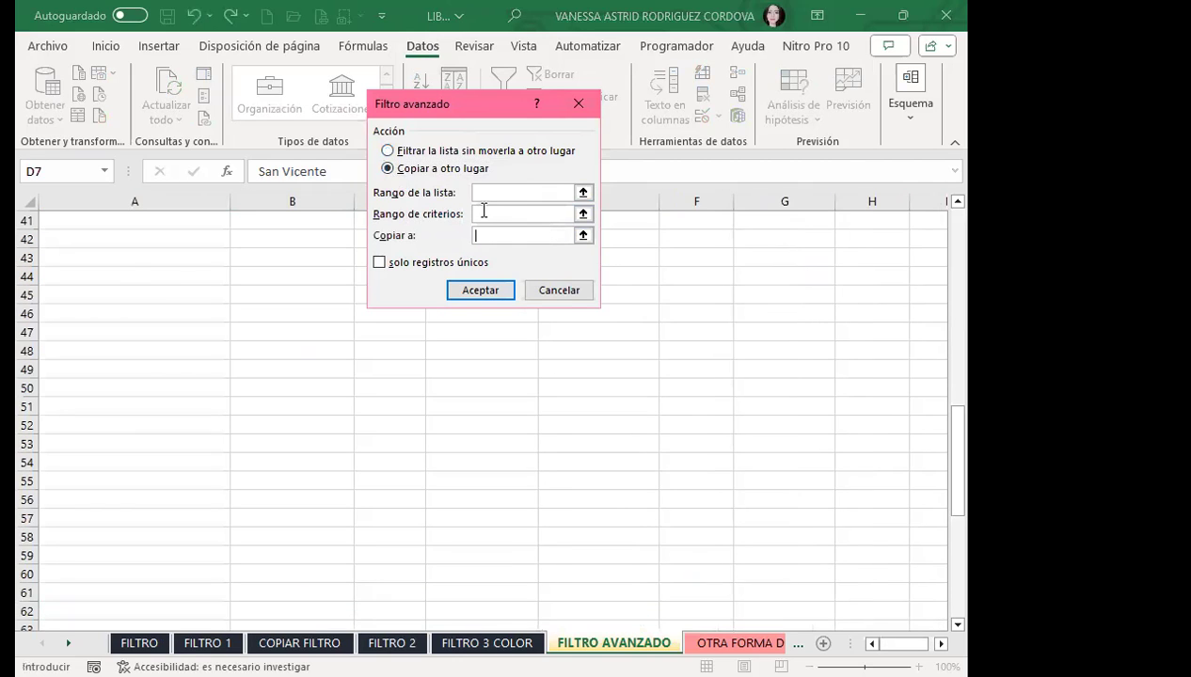
click(387, 151)
click(496, 193)
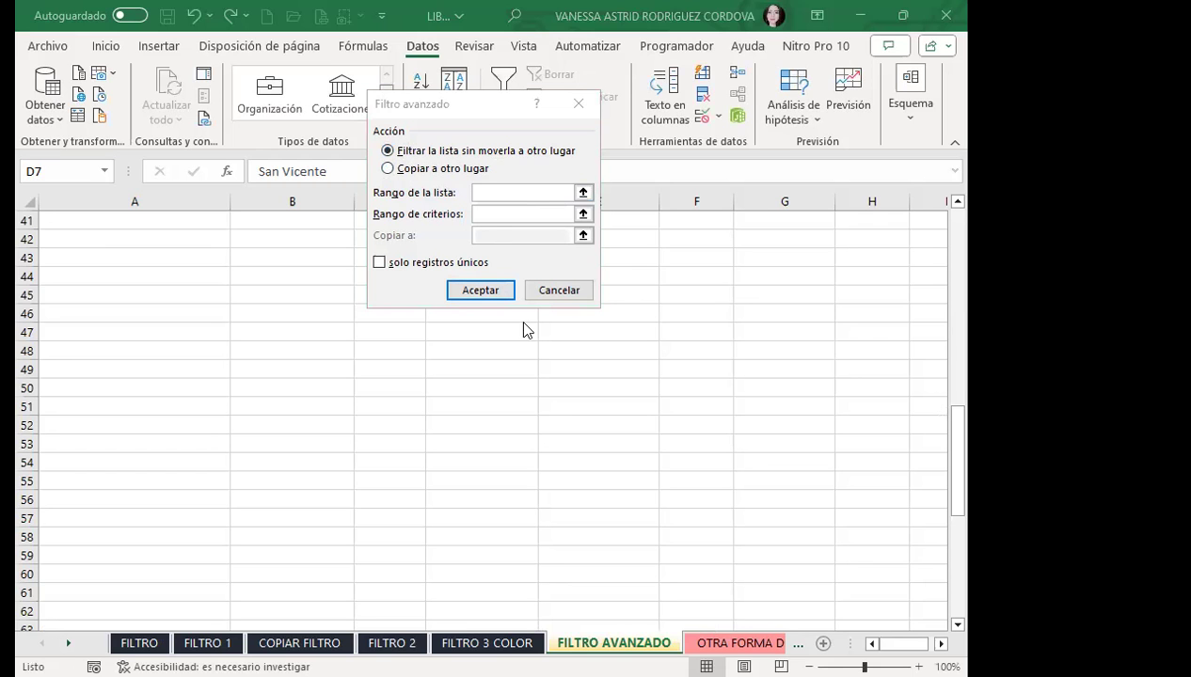
scroll(348, 344, up, 13)
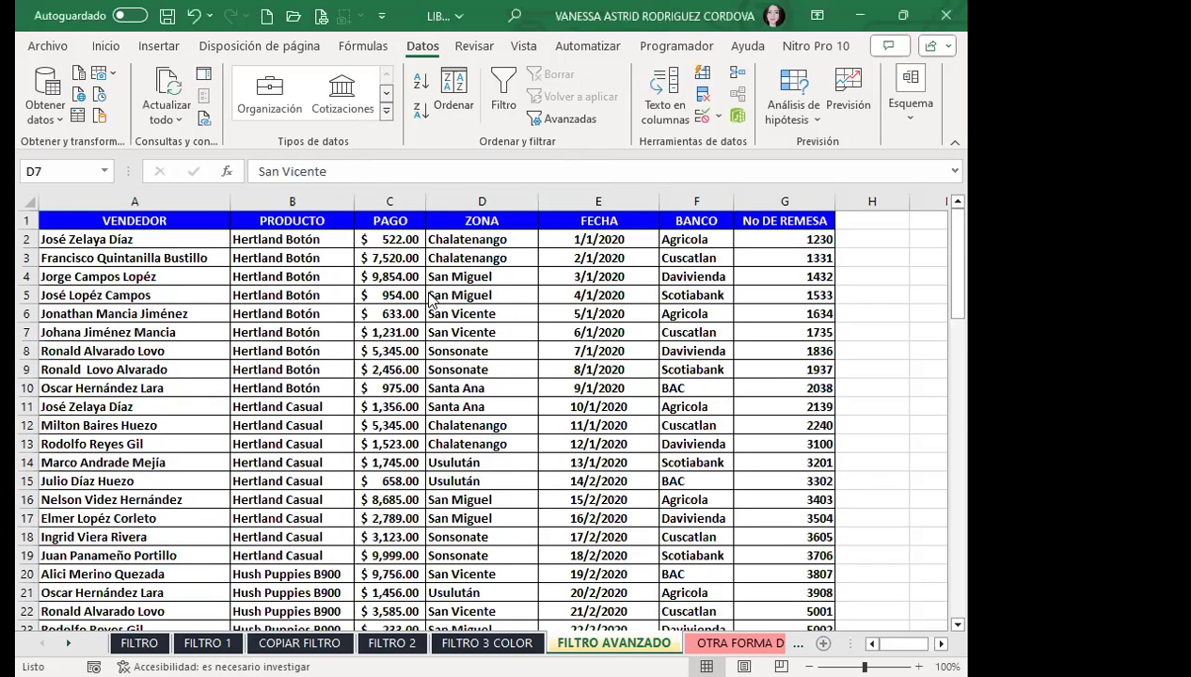
Step: Reopen Advanced Filter, clear its prefilled ranges and choose copying results to another location
click(564, 118)
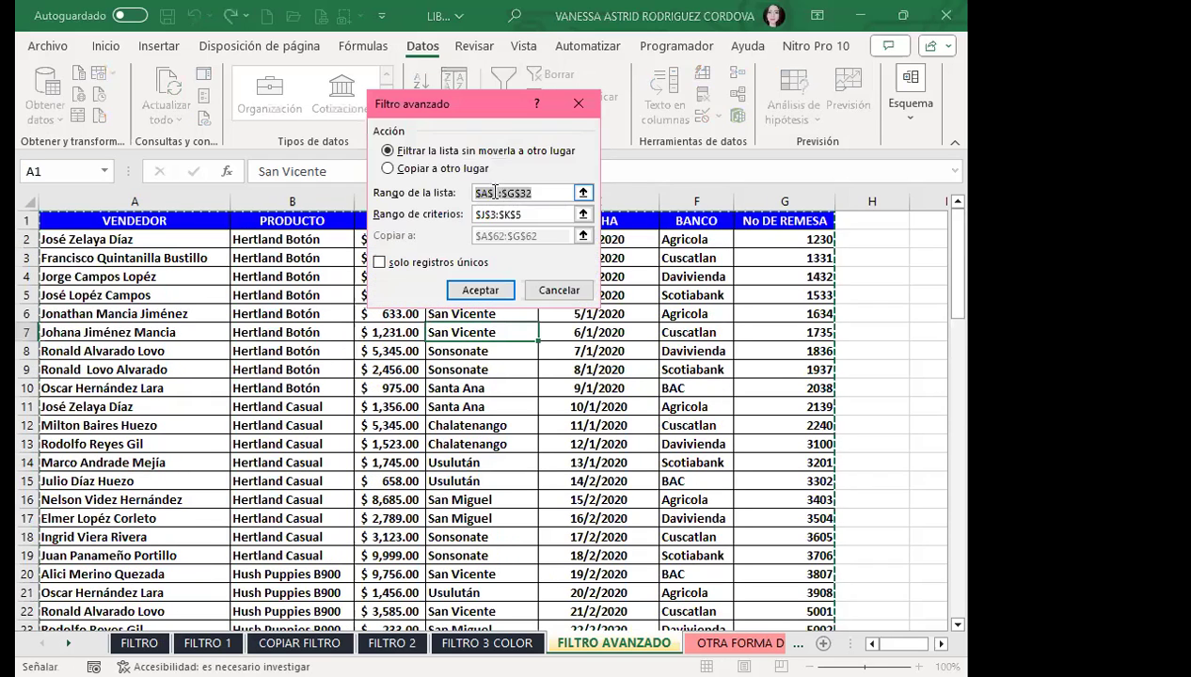
click(538, 193)
key(shift+Home)
key(BackSpace)
click(526, 211)
key(shift+Home)
key(BackSpace)
click(387, 168)
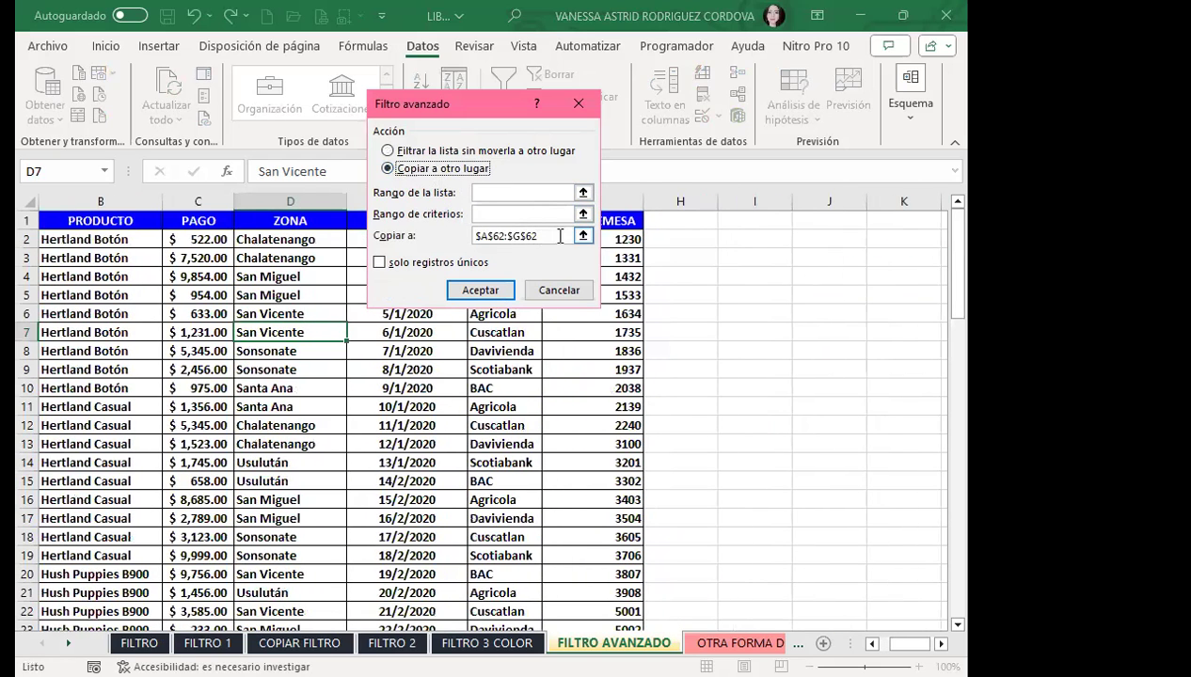
click(516, 236)
key(shift+Home)
key(BackSpace)
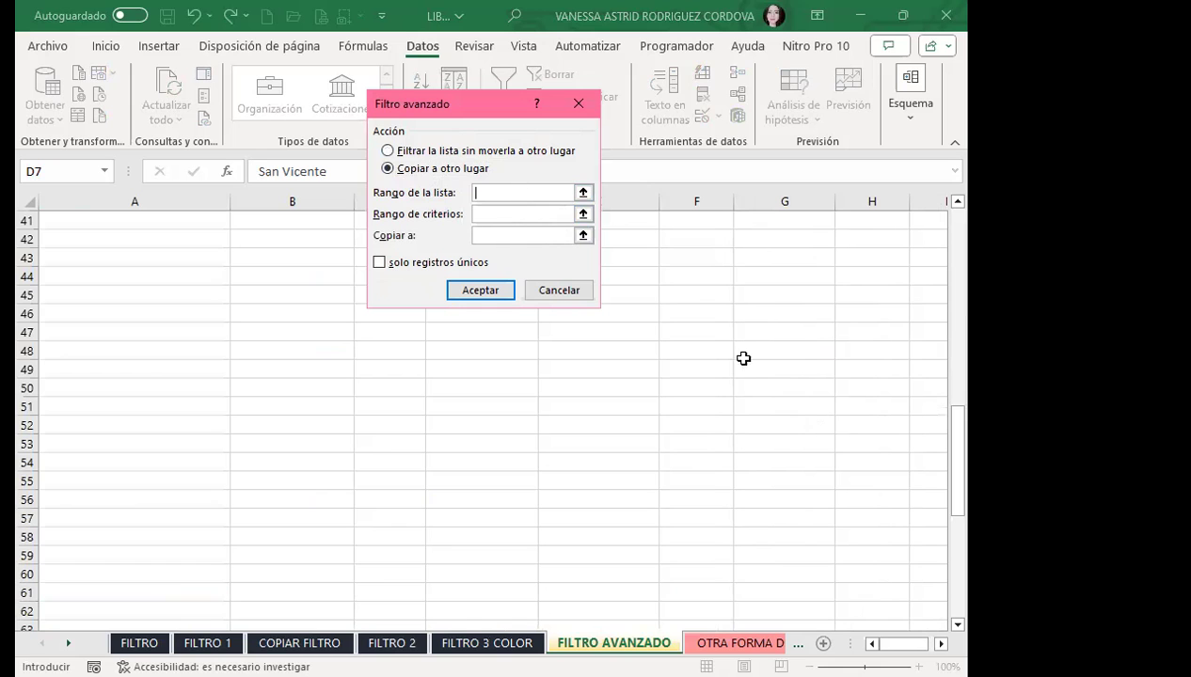
drag(957, 441, 957, 247)
Step: Set list range A1:G32, criteria E36:E37 and destination A39, then run the filter
click(552, 193)
drag(508, 114, 586, 57)
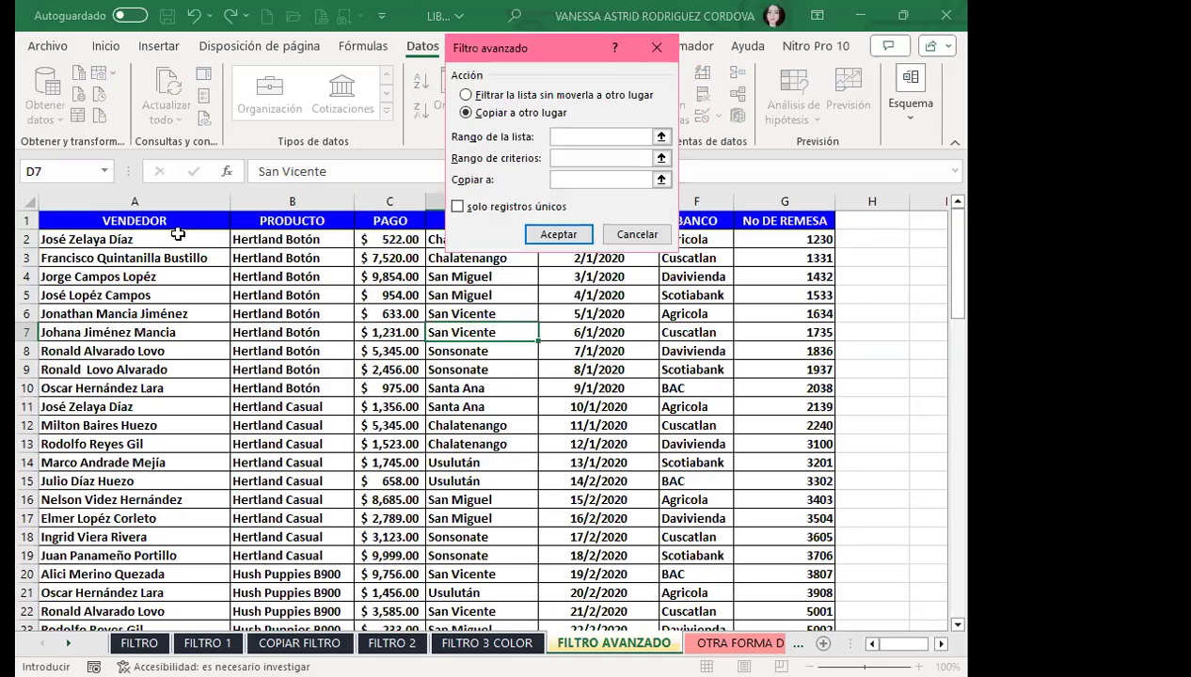
click(116, 221)
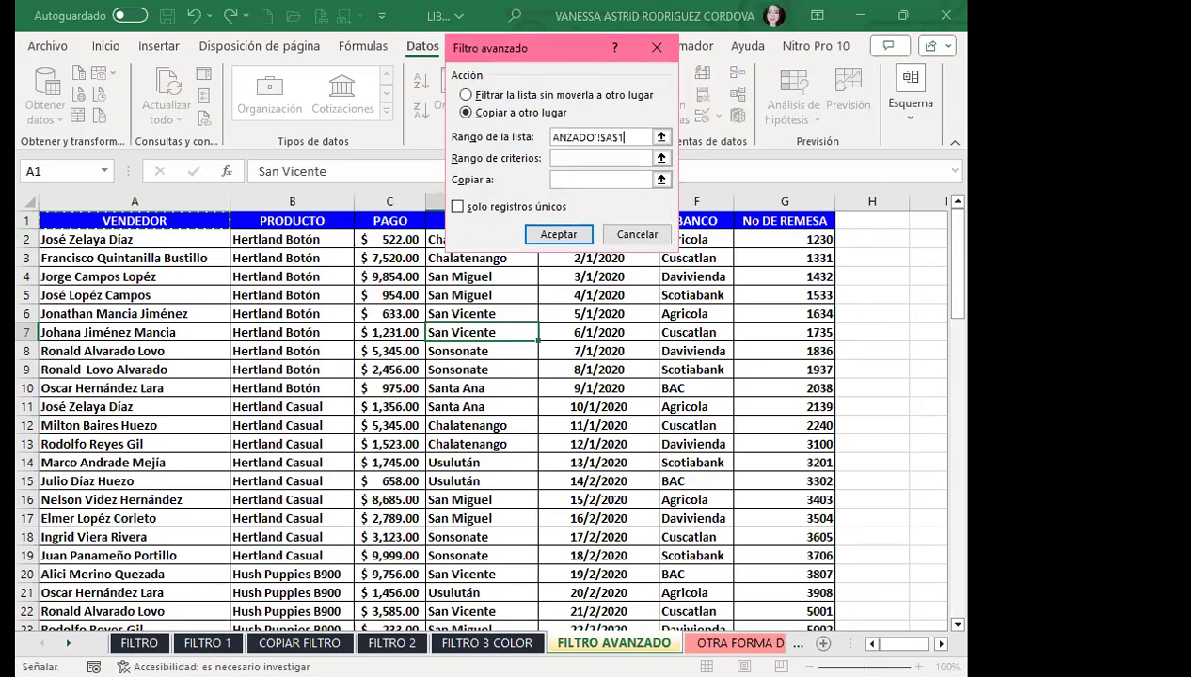
drag(116, 221, 790, 598)
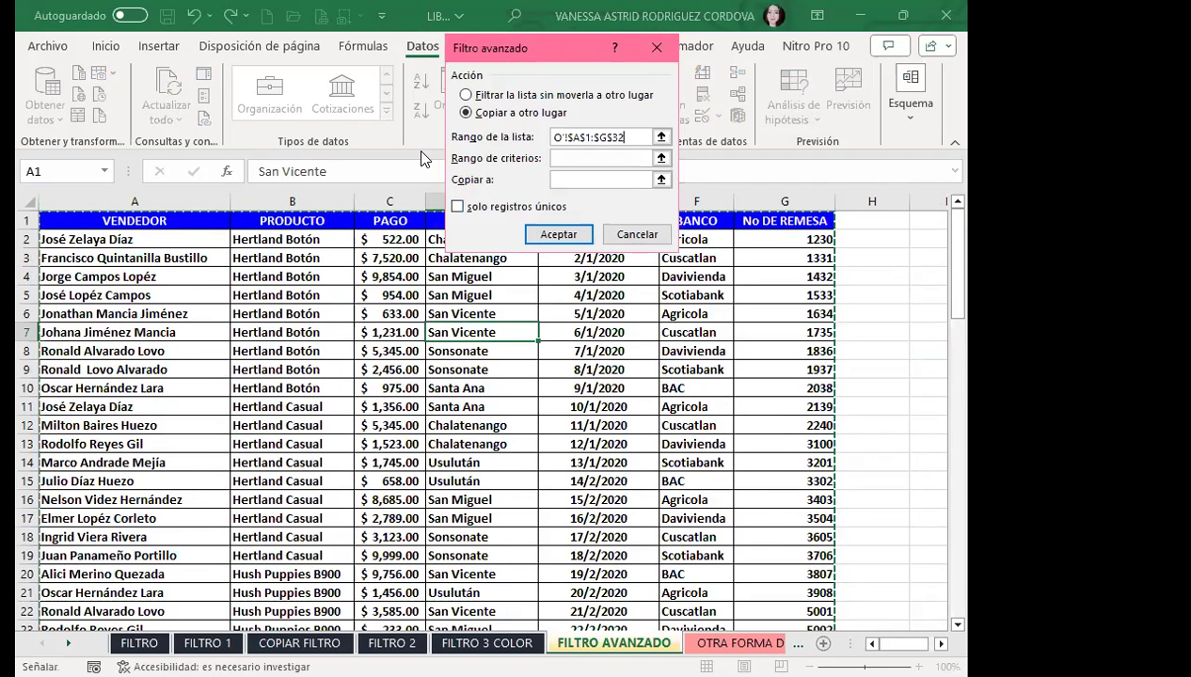
click(582, 162)
click(581, 158)
scroll(547, 431, down, 9)
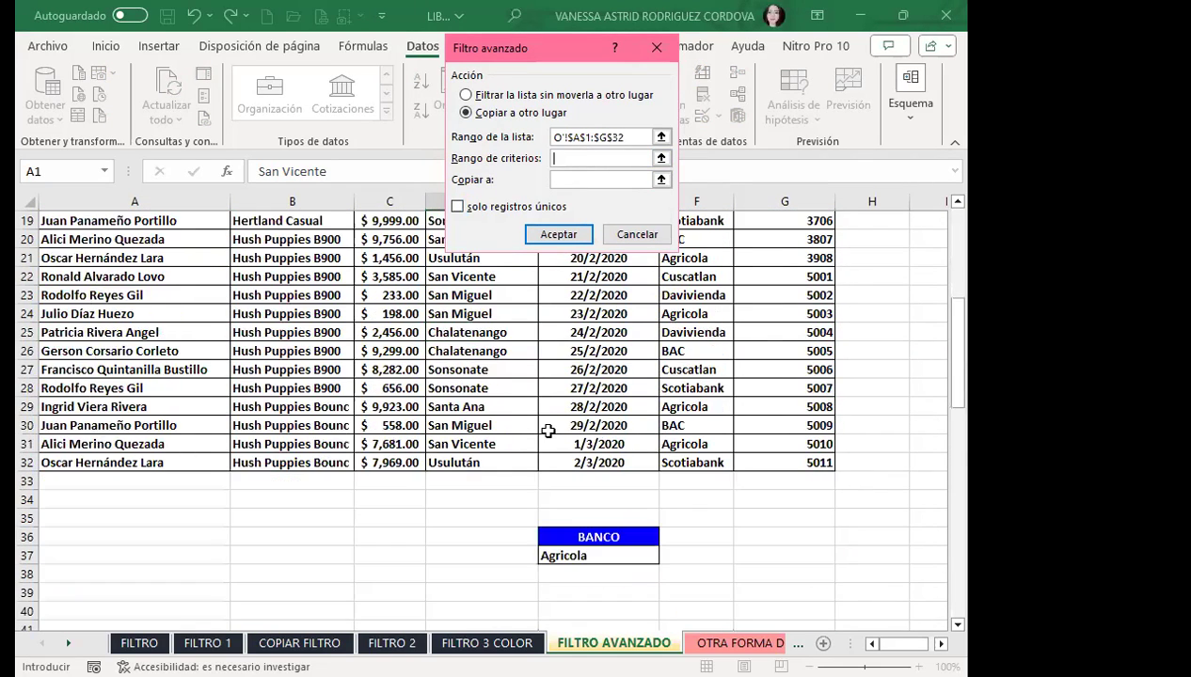
drag(595, 367, 593, 387)
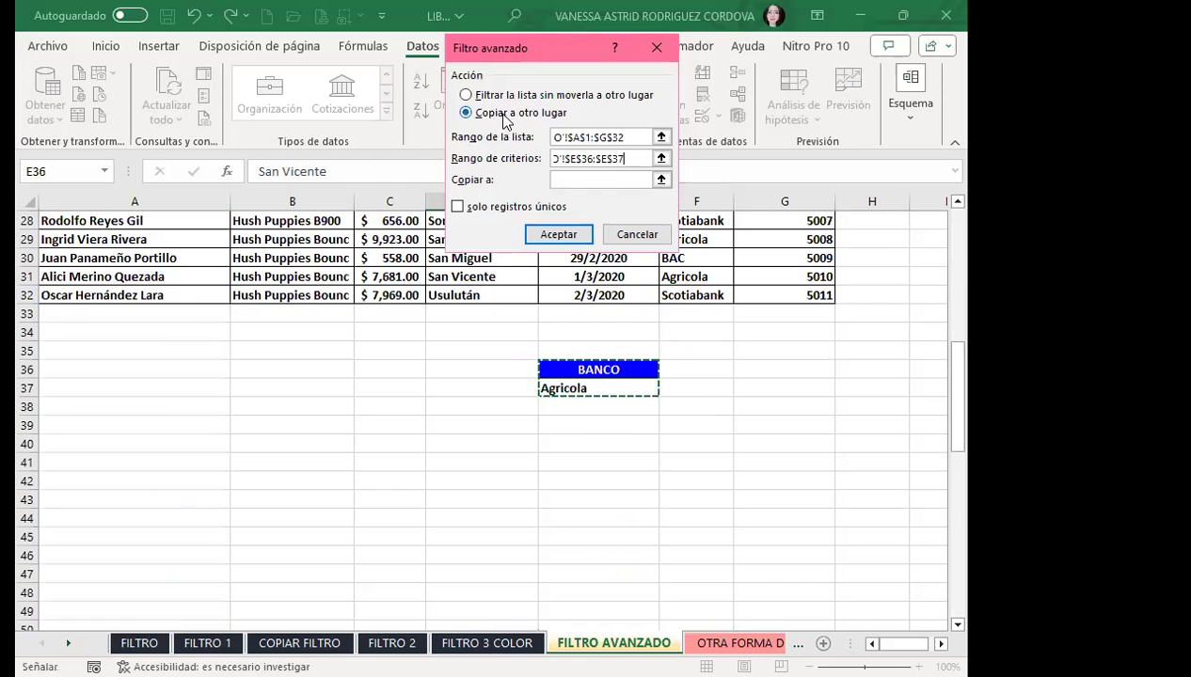
click(573, 182)
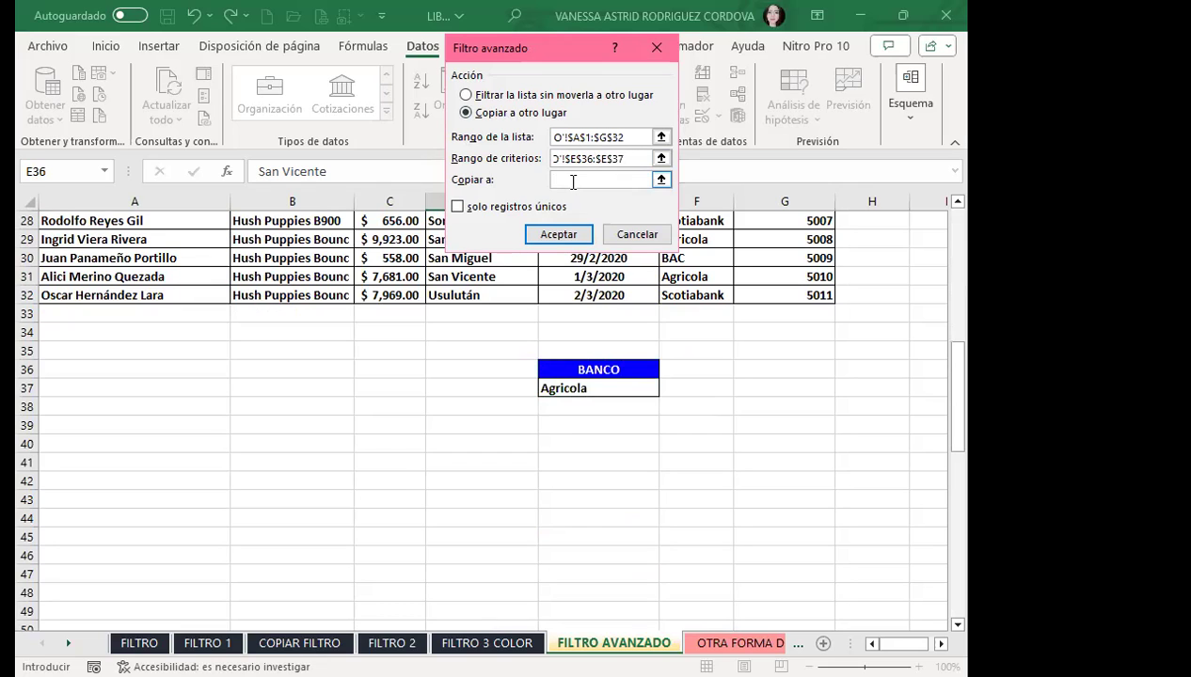
click(77, 428)
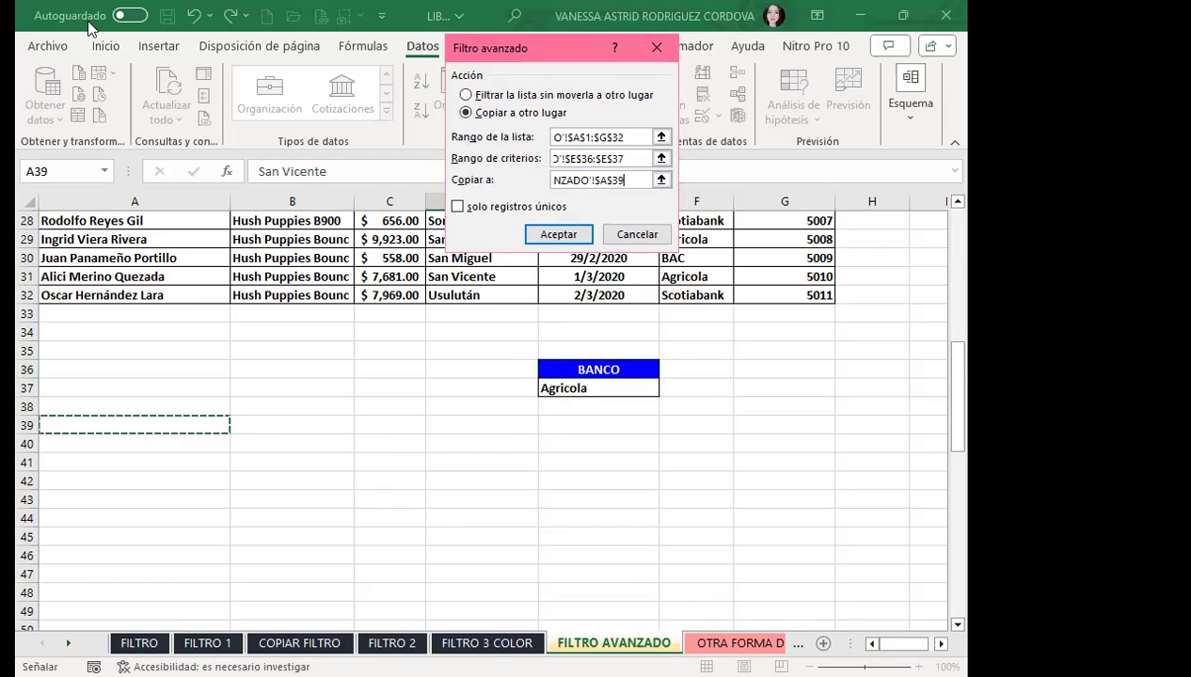
click(559, 238)
Step: Review the Agricola results in A39:G47 and paste the BANCO/Agricola criteria into E50:E51
scroll(360, 355, up, 9)
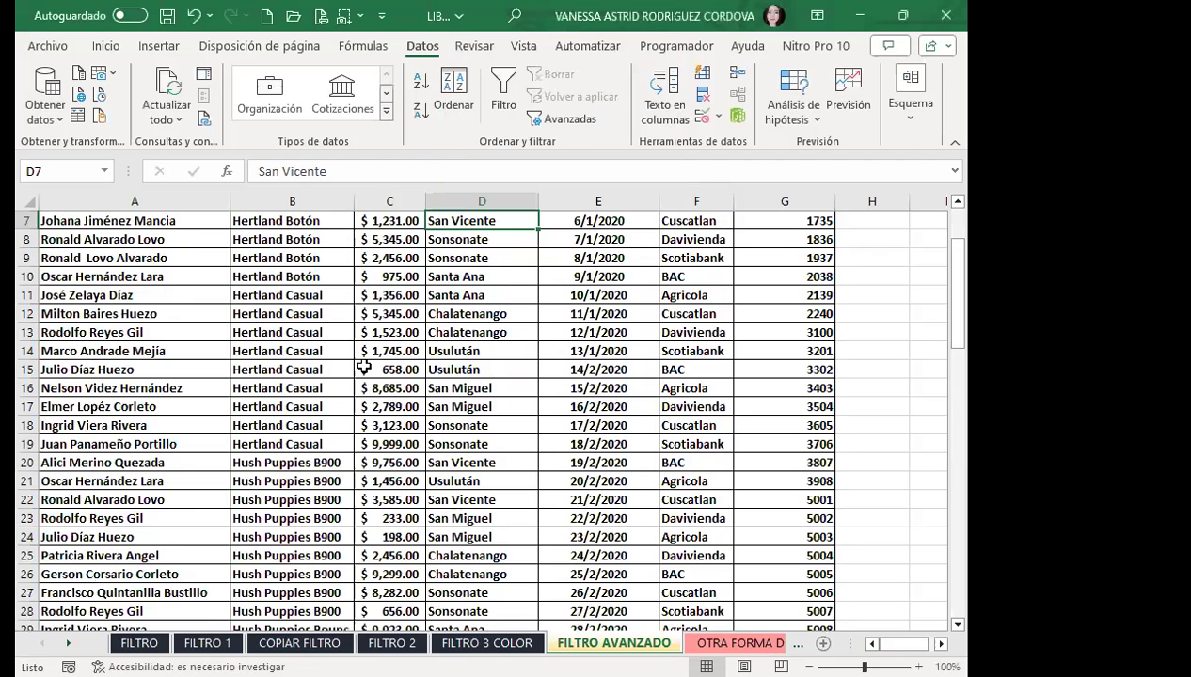
scroll(361, 356, down, 14)
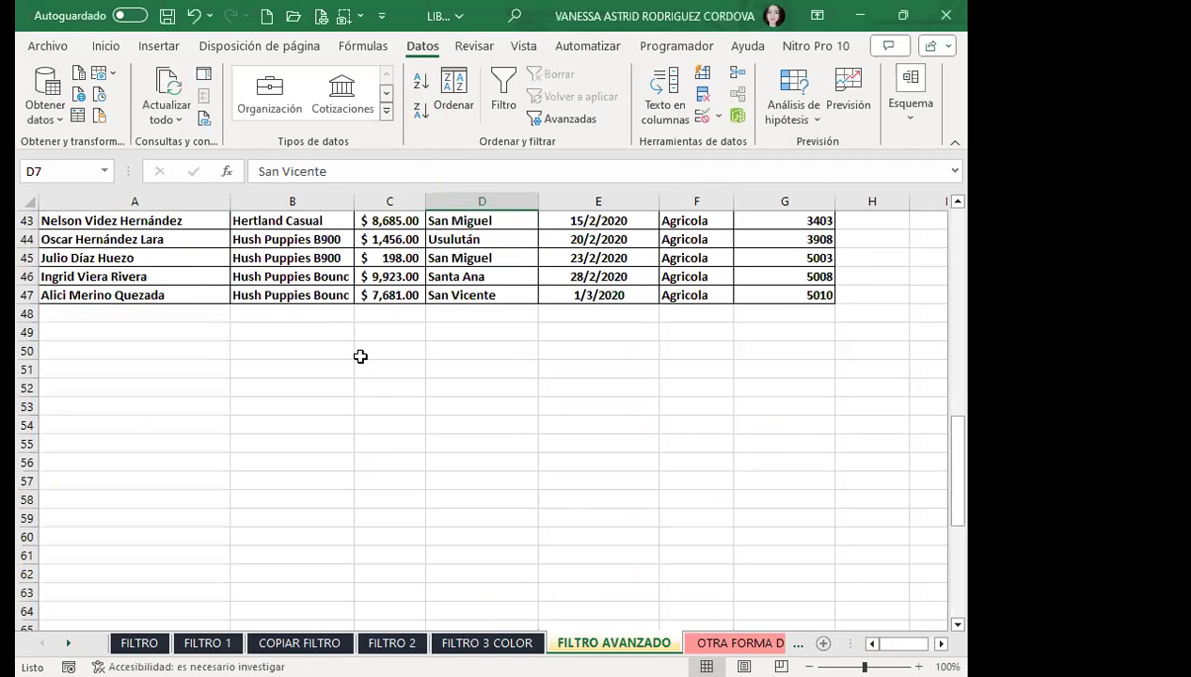
scroll(360, 356, up, 3)
click(589, 369)
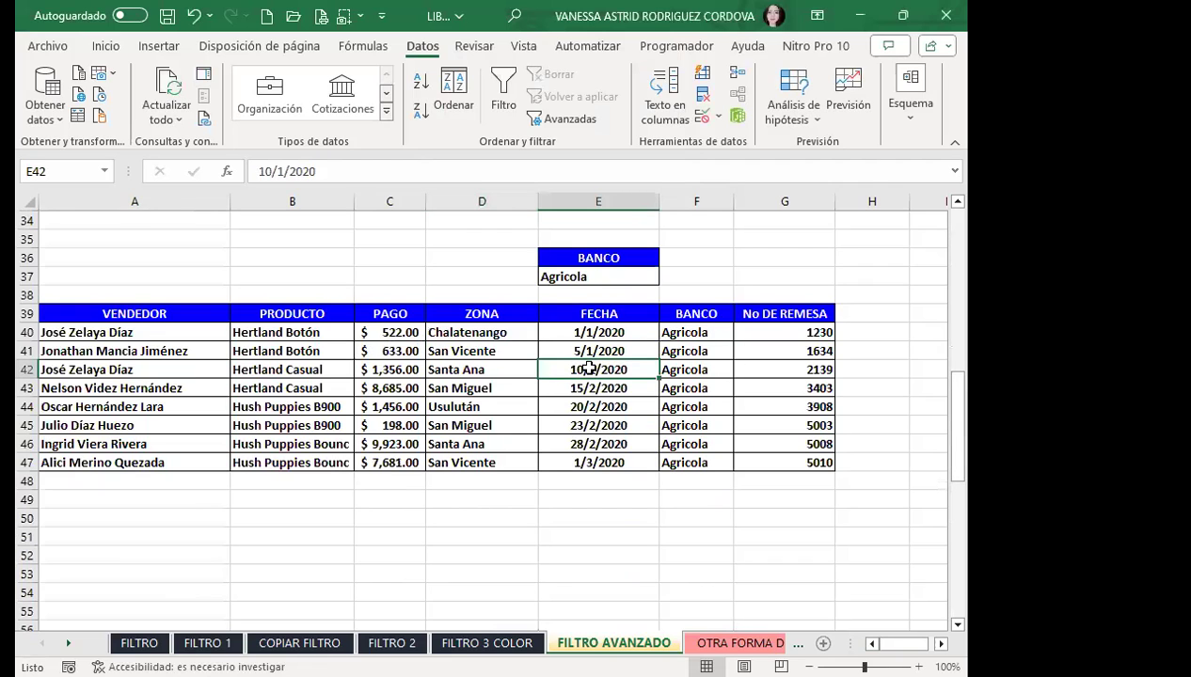
click(105, 46)
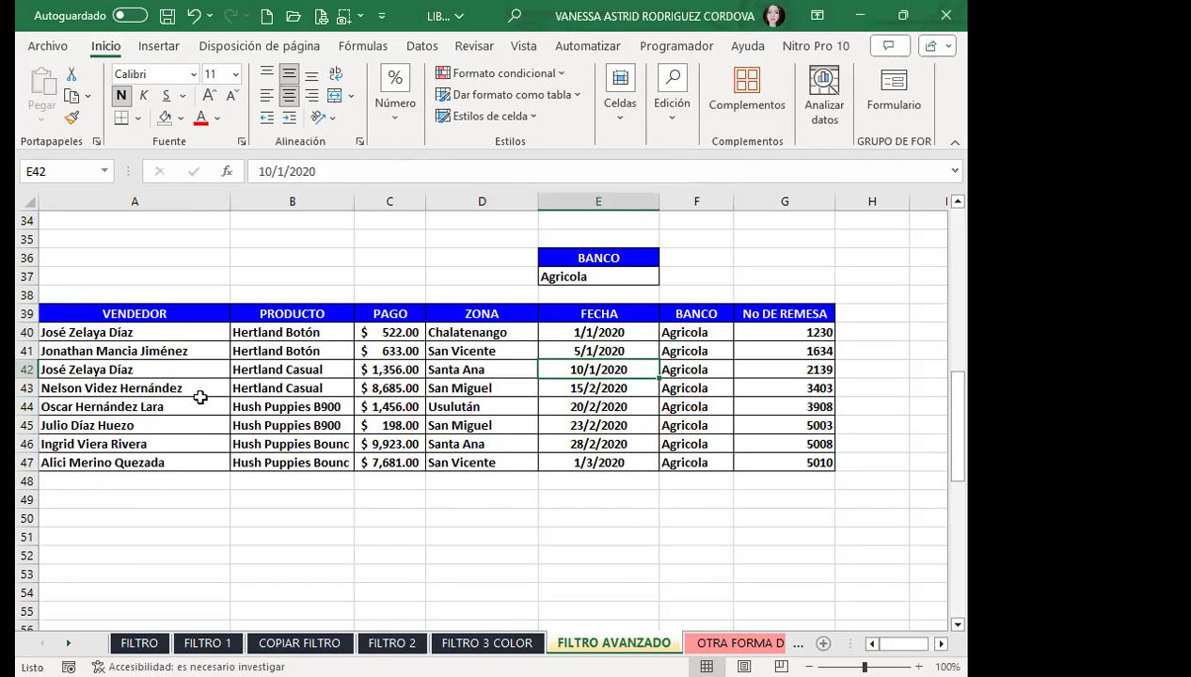
click(194, 370)
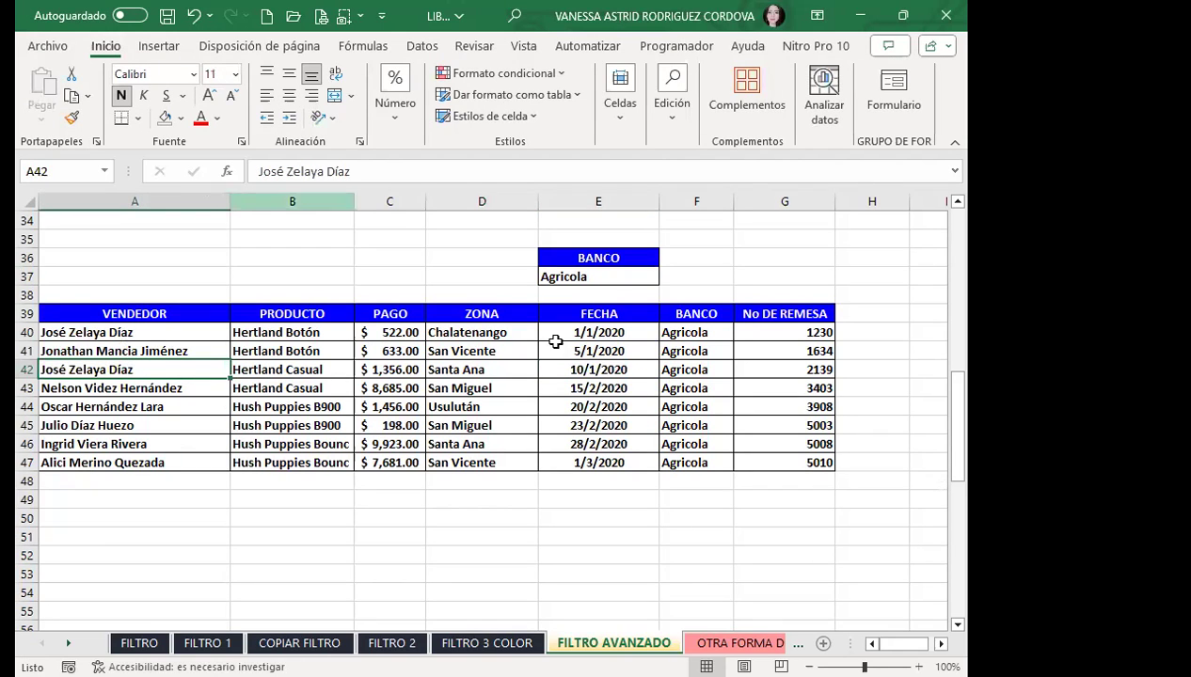
drag(699, 332, 704, 460)
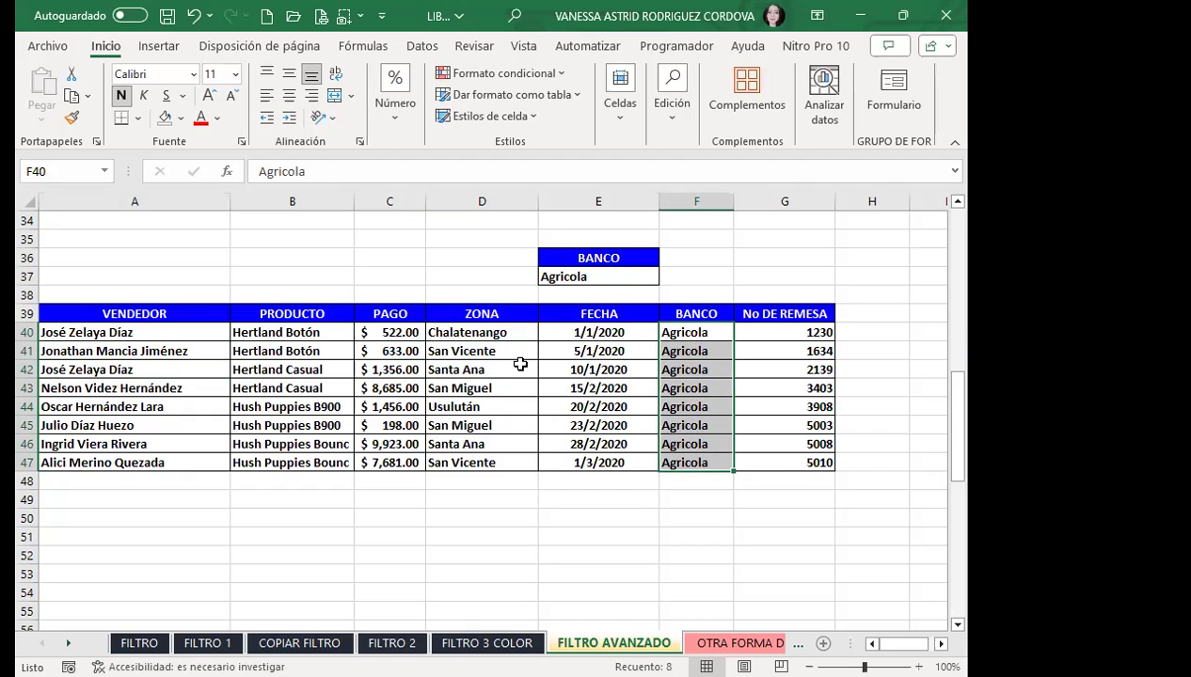
scroll(529, 357, up, 1)
drag(579, 313, 586, 327)
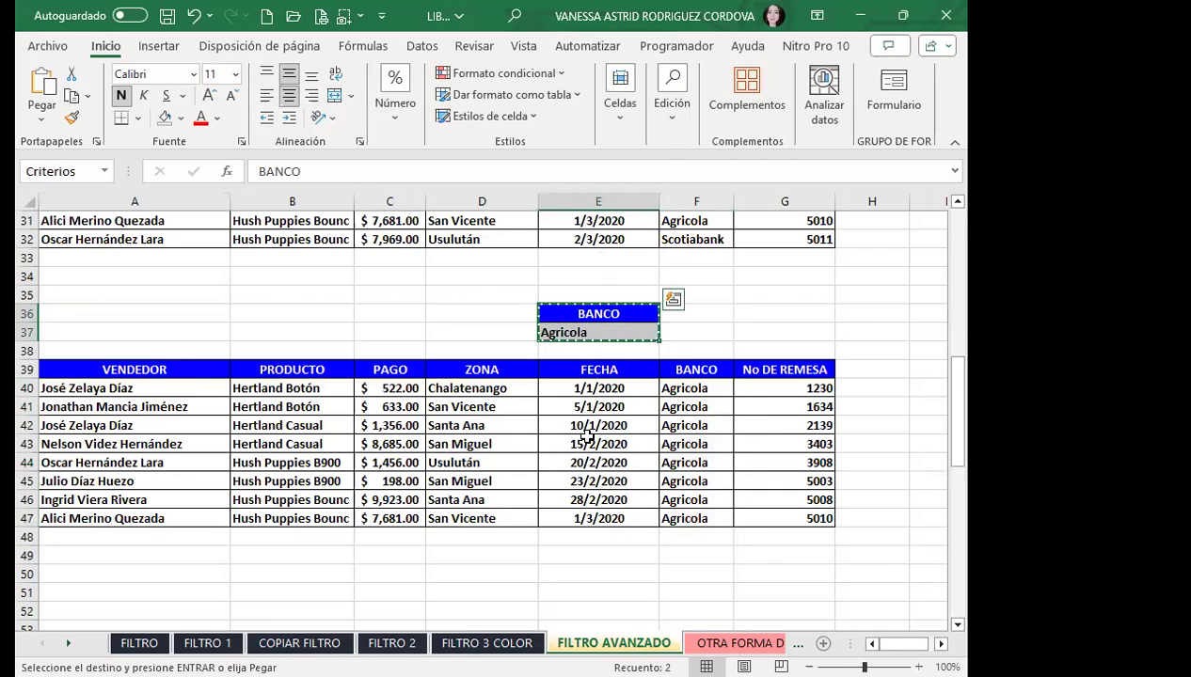
scroll(587, 435, down, 4)
click(590, 352)
key(ctrl+v)
Step: Copy a BAC bank value from column F into E52 below Agricola
scroll(587, 369, up, 6)
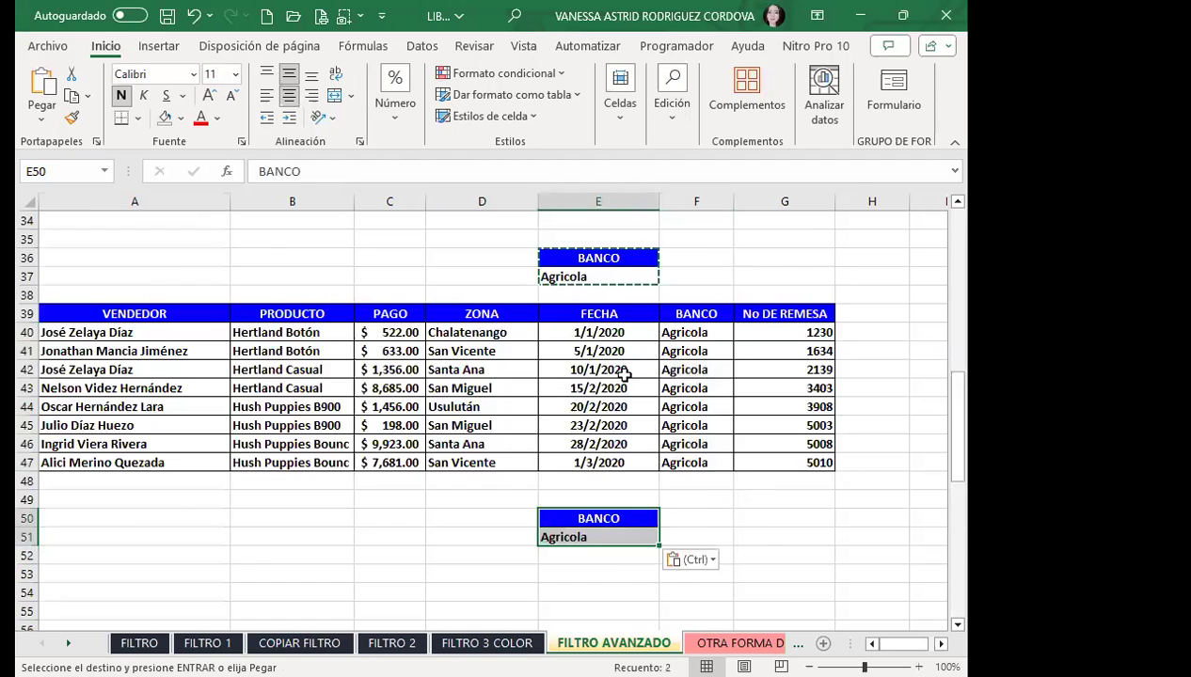
click(701, 314)
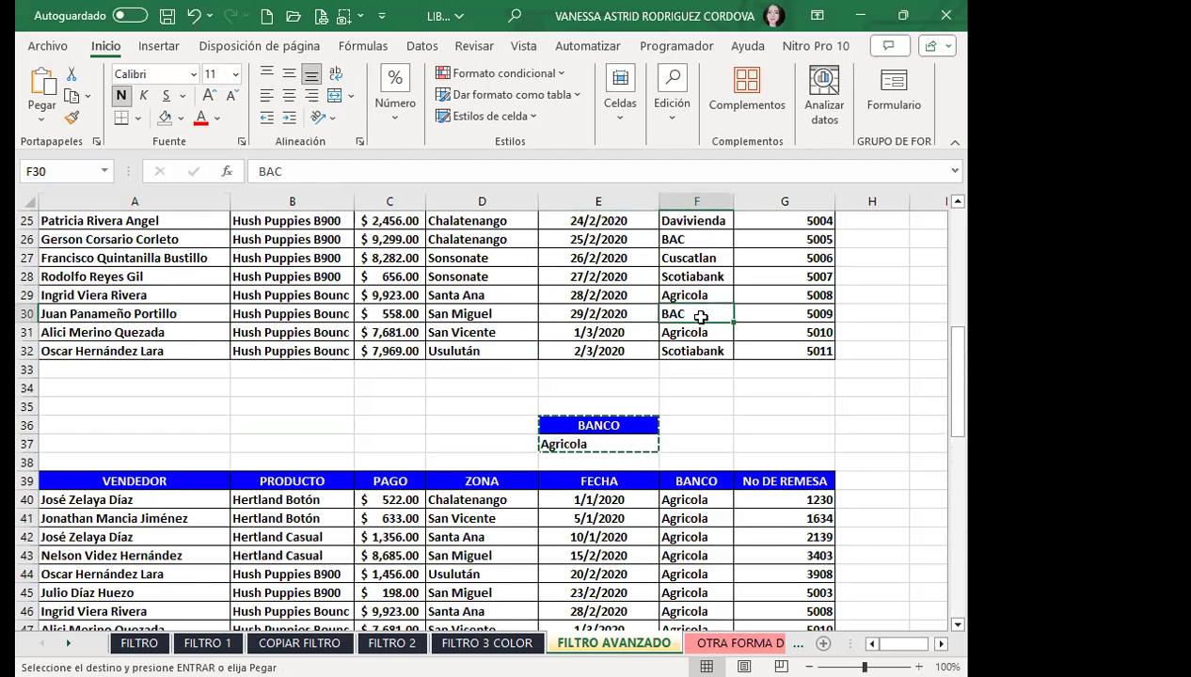
scroll(649, 429, down, 8)
click(589, 273)
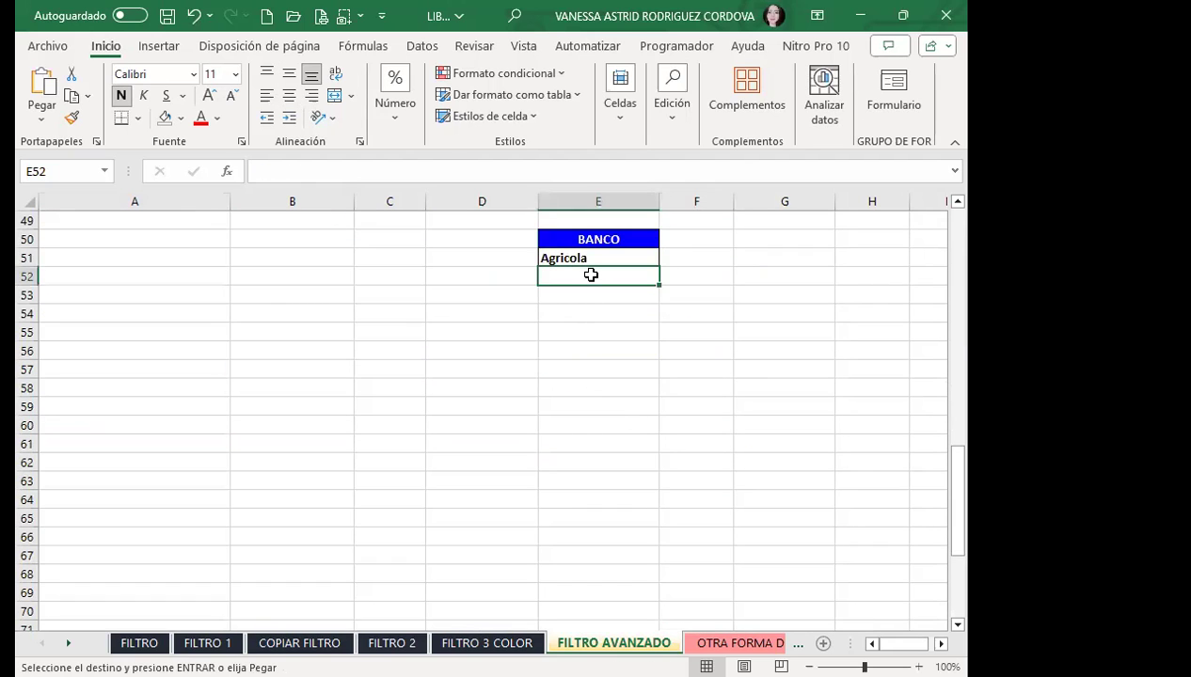
key(ctrl+v)
scroll(532, 402, up, 16)
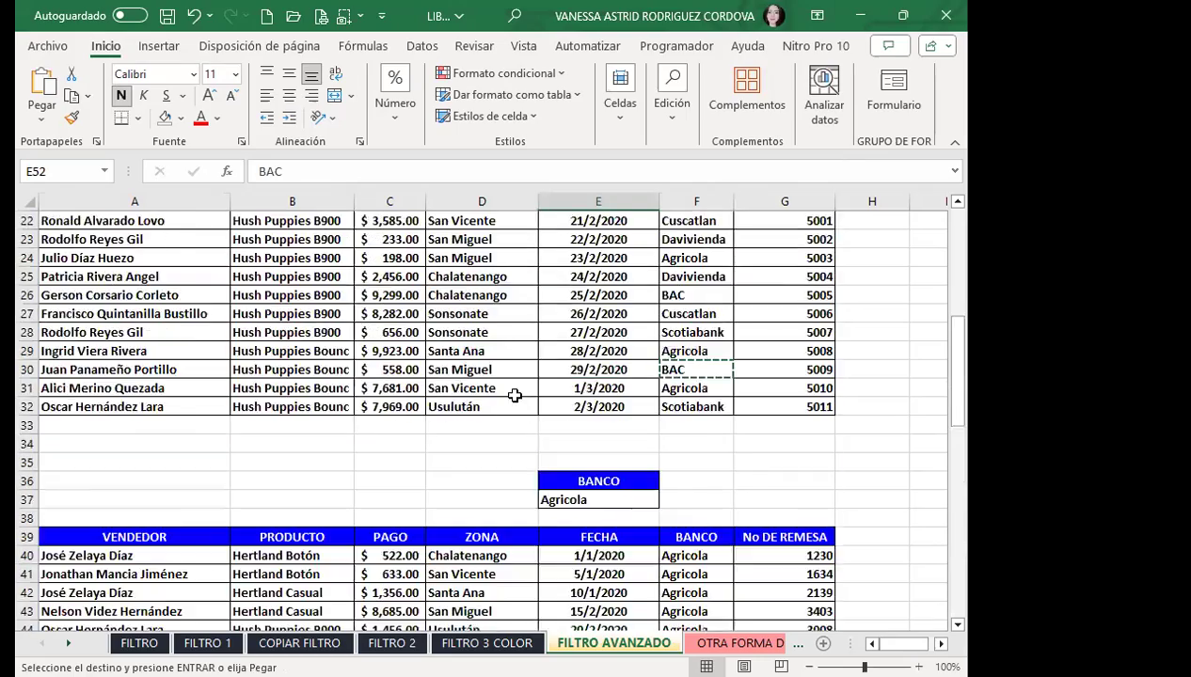
scroll(508, 354, down, 13)
key(Escape)
click(508, 354)
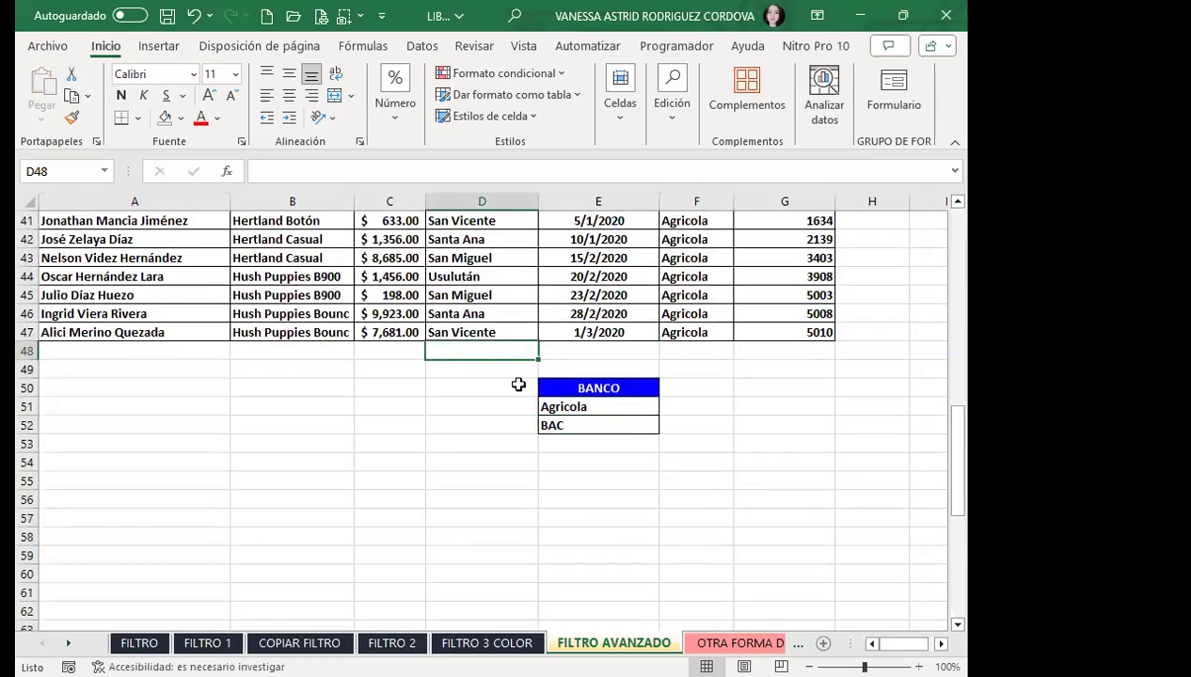
scroll(489, 404, up, 13)
click(473, 387)
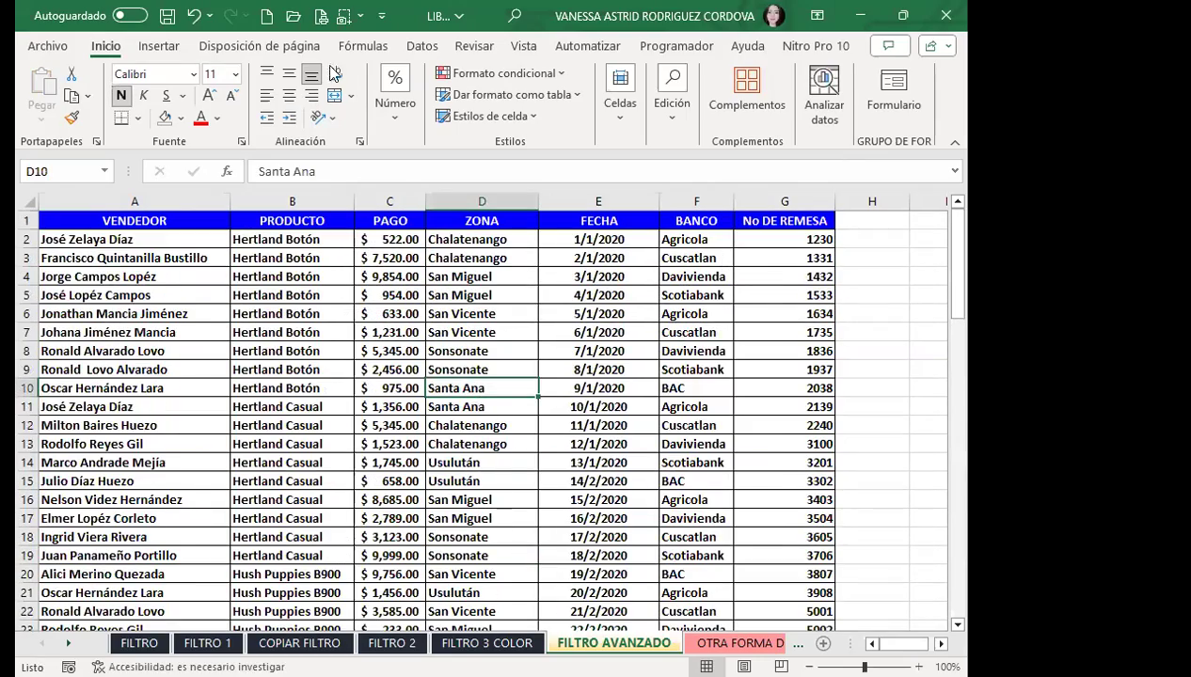
Step: Run Advanced Filter with criteria E50:E52, copying the Agricola or BAC rows to A54
click(421, 46)
click(573, 122)
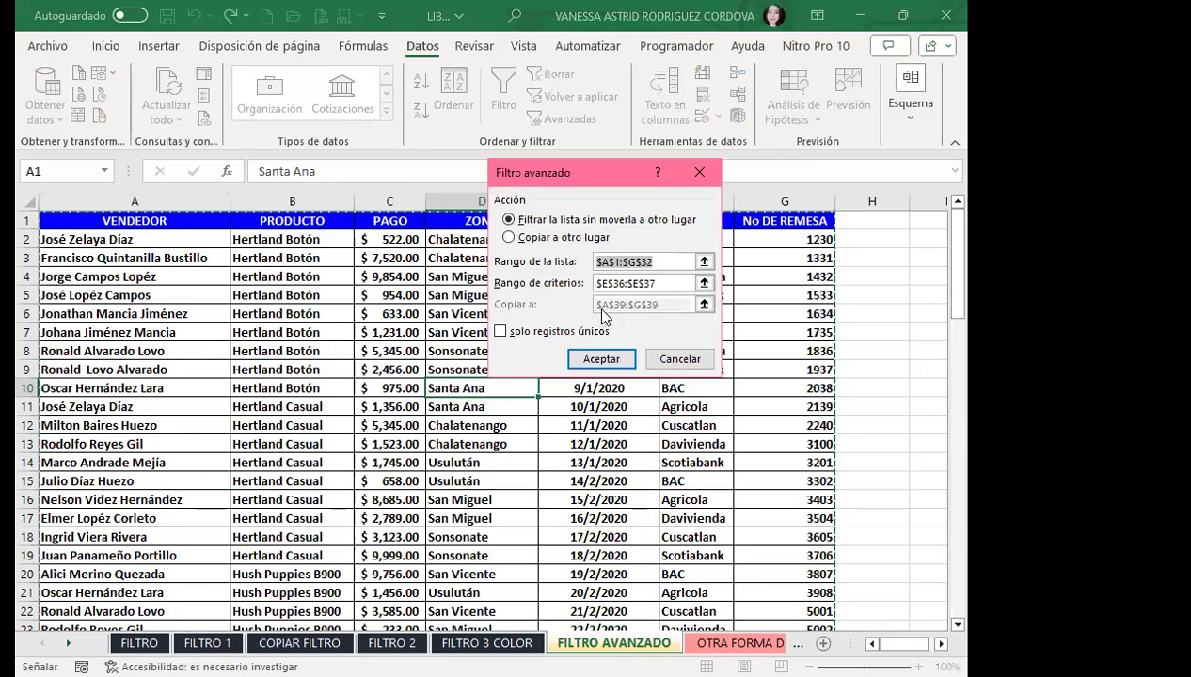
click(607, 282)
scroll(583, 282, down, 2)
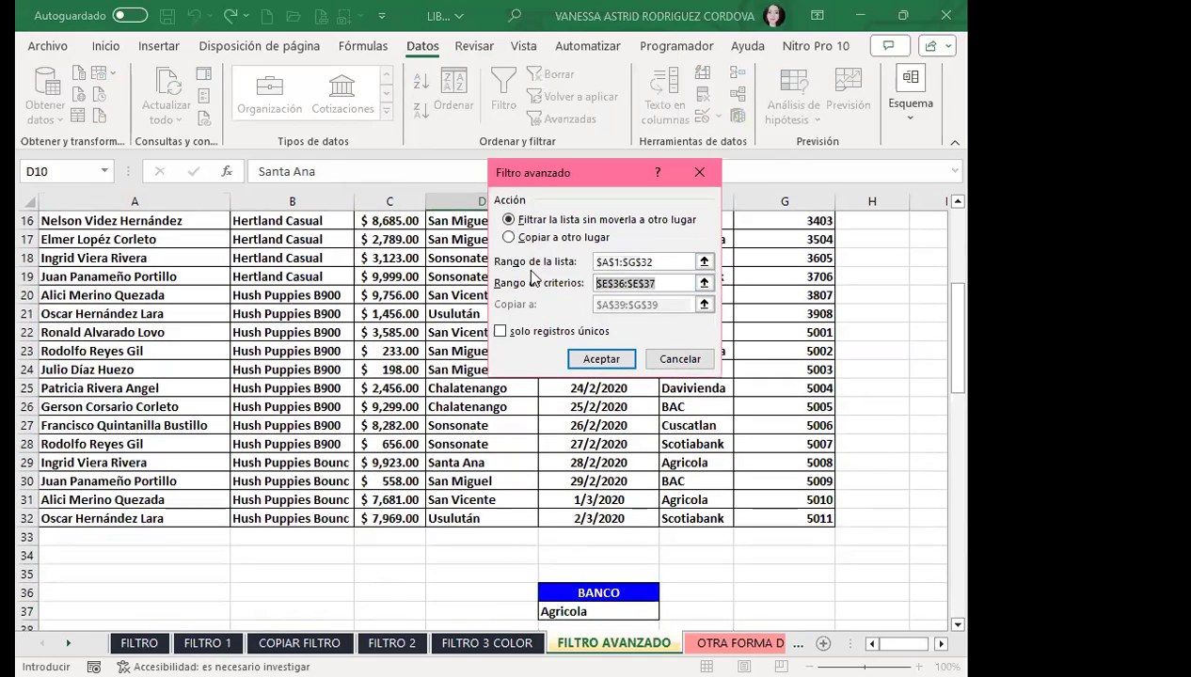
scroll(564, 358, down, 4)
scroll(574, 363, down, 4)
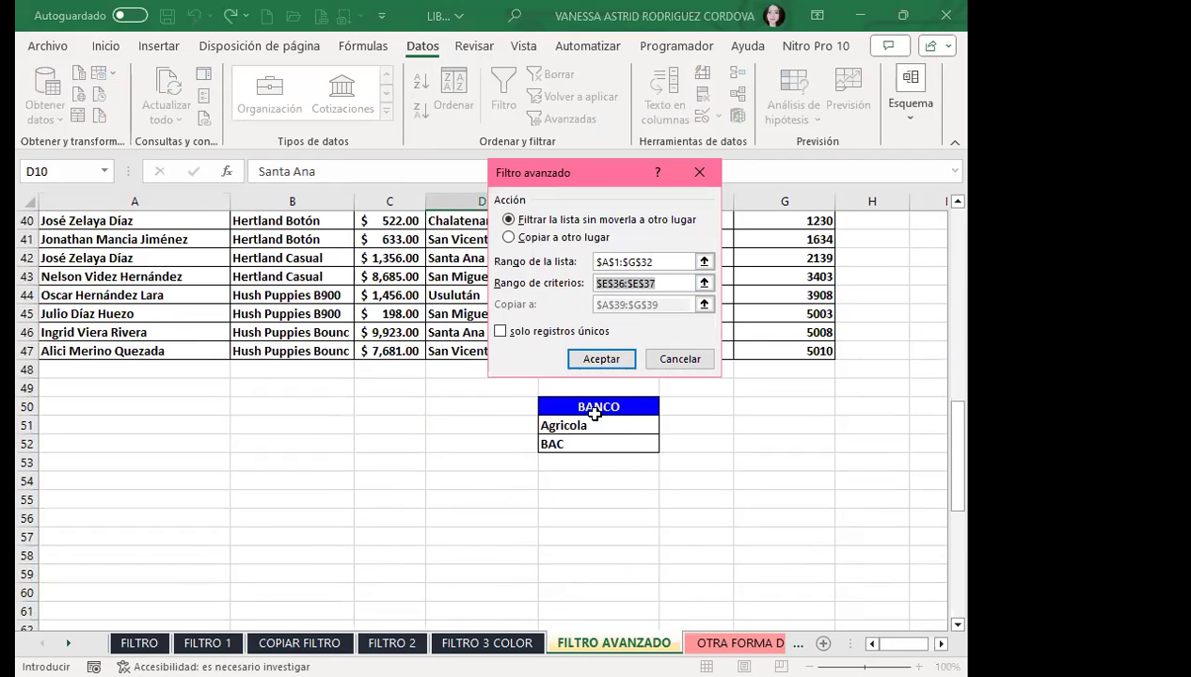
click(597, 404)
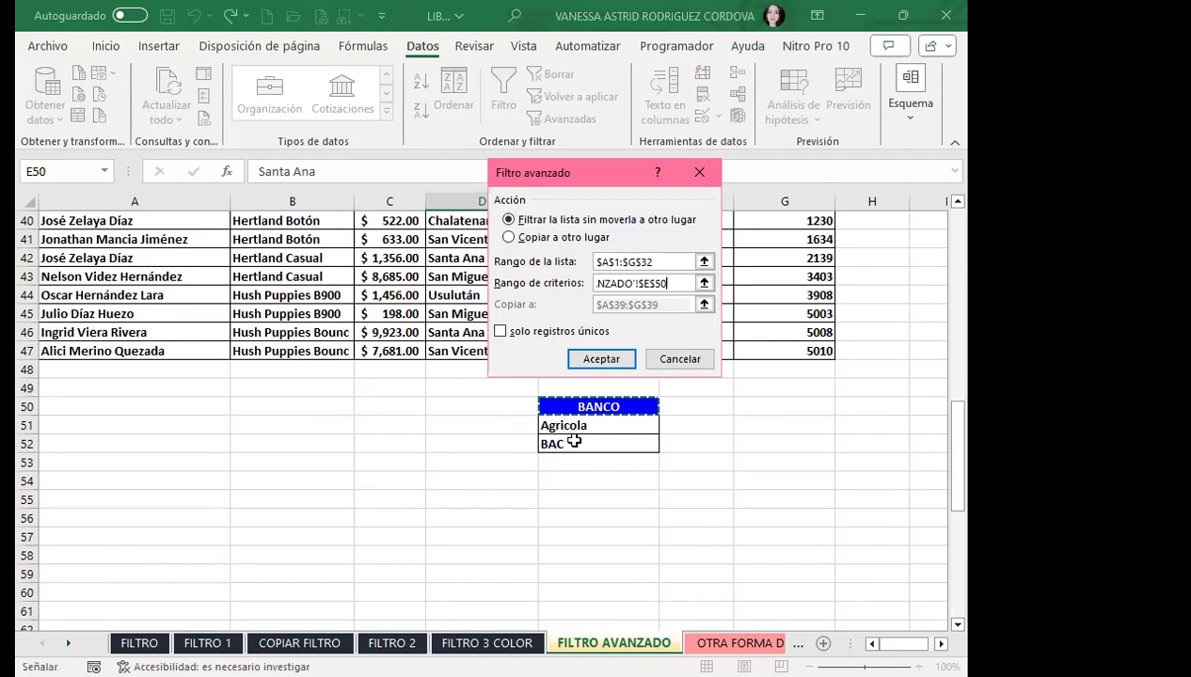
key(shift+Down)
key(shift+Down)
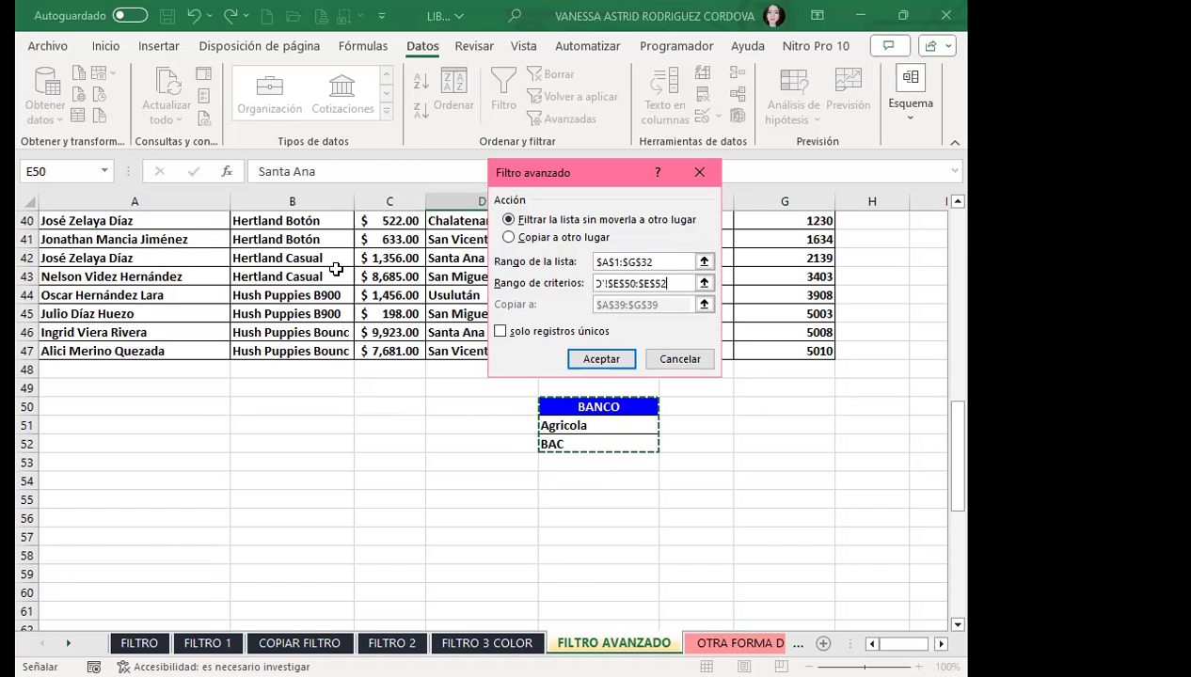
click(508, 237)
click(663, 305)
scroll(60, 436, down, 2)
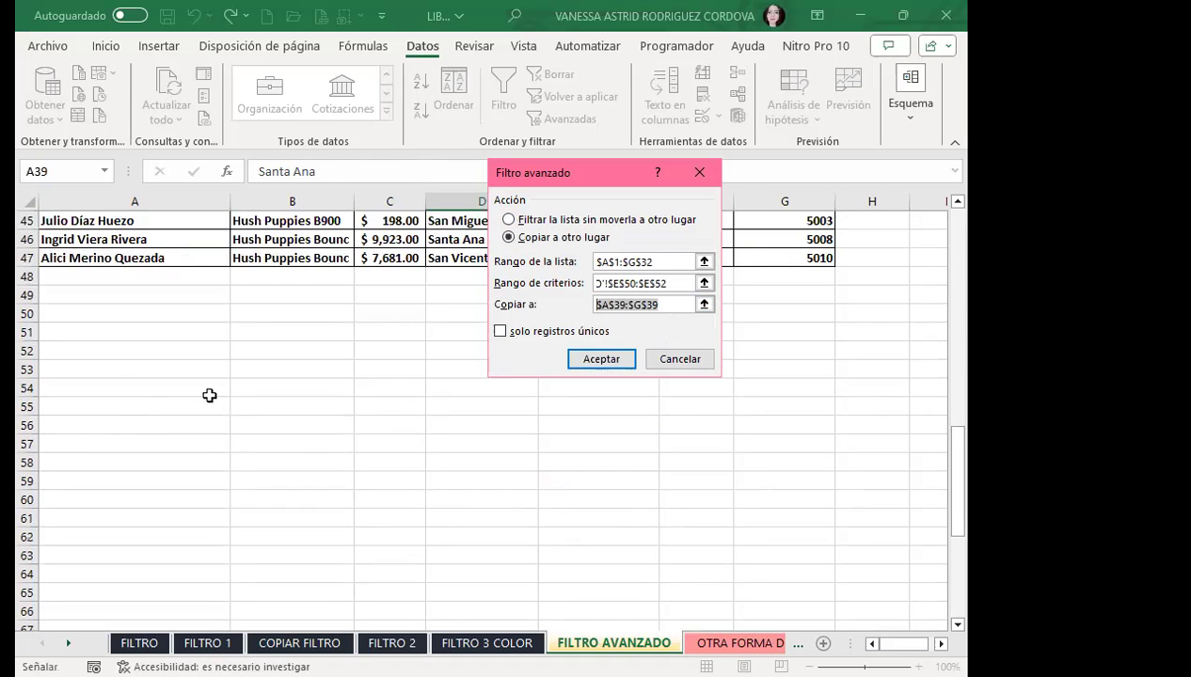
click(83, 388)
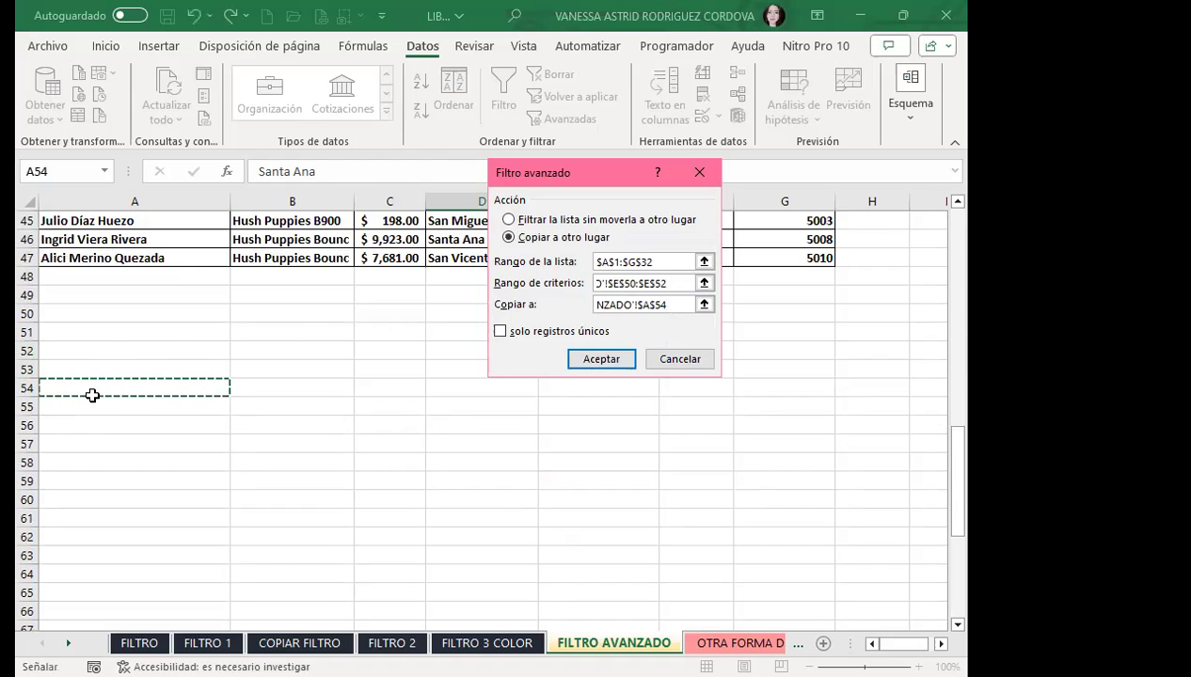
click(590, 363)
Step: Delete the empty formatted rows 77–86 left below the Agricola/BAC results
scroll(436, 454, down, 7)
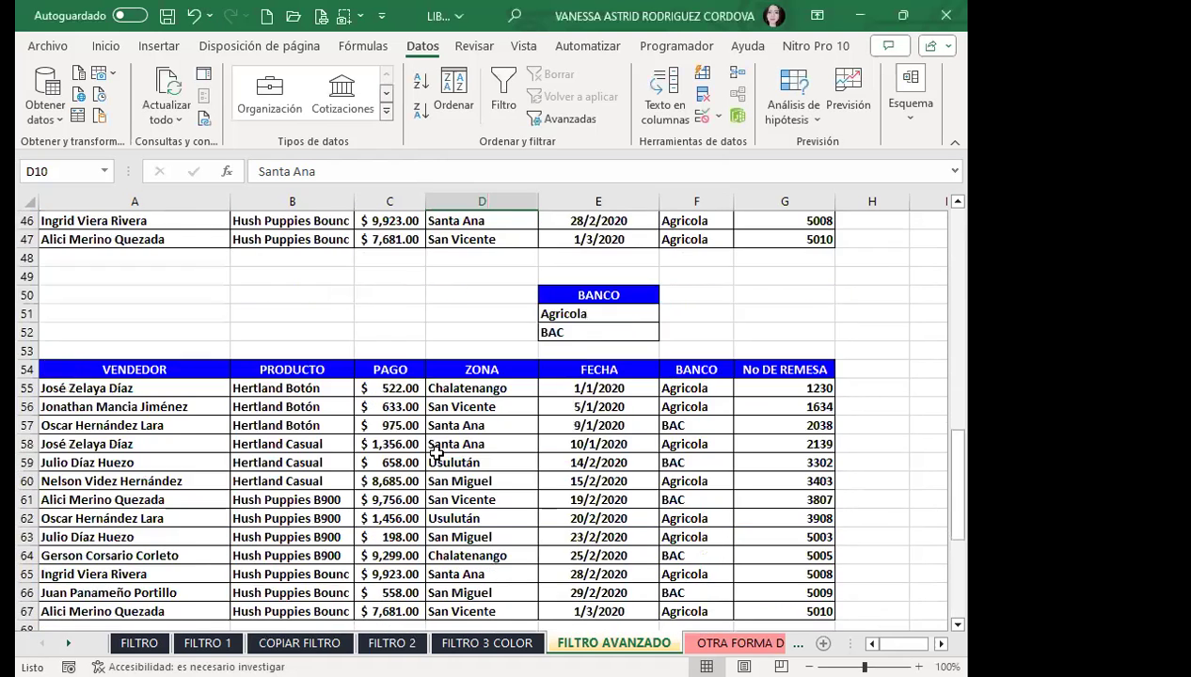
scroll(555, 449, down, 2)
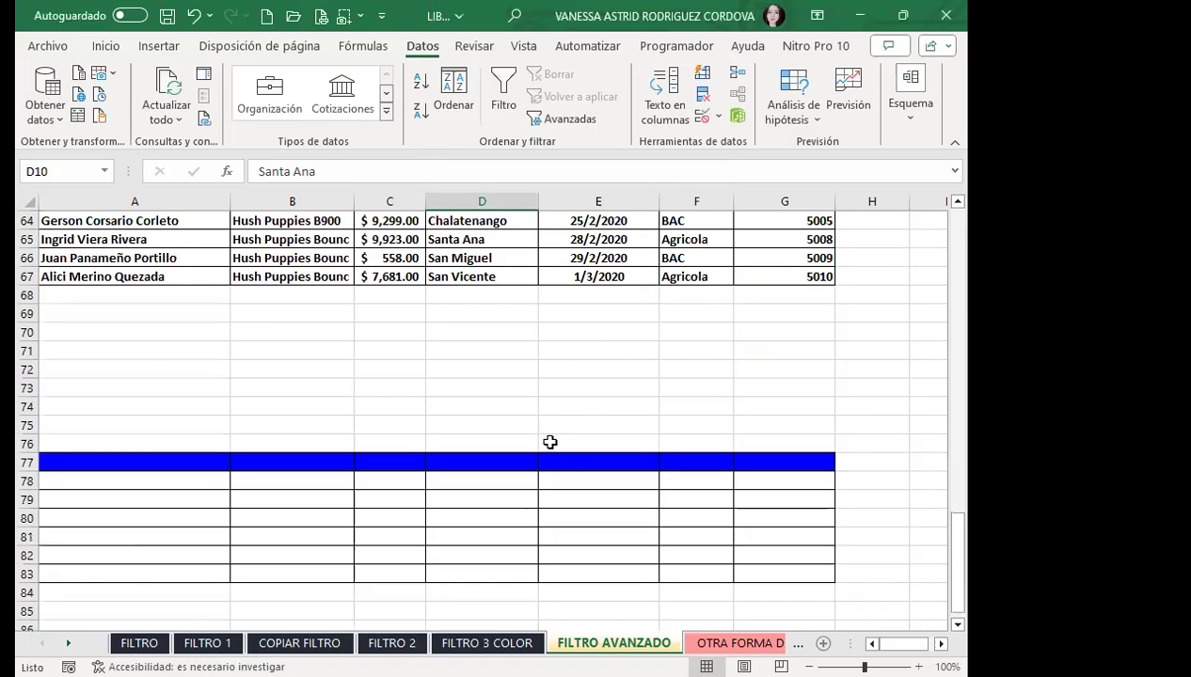
scroll(548, 442, up, 6)
click(726, 410)
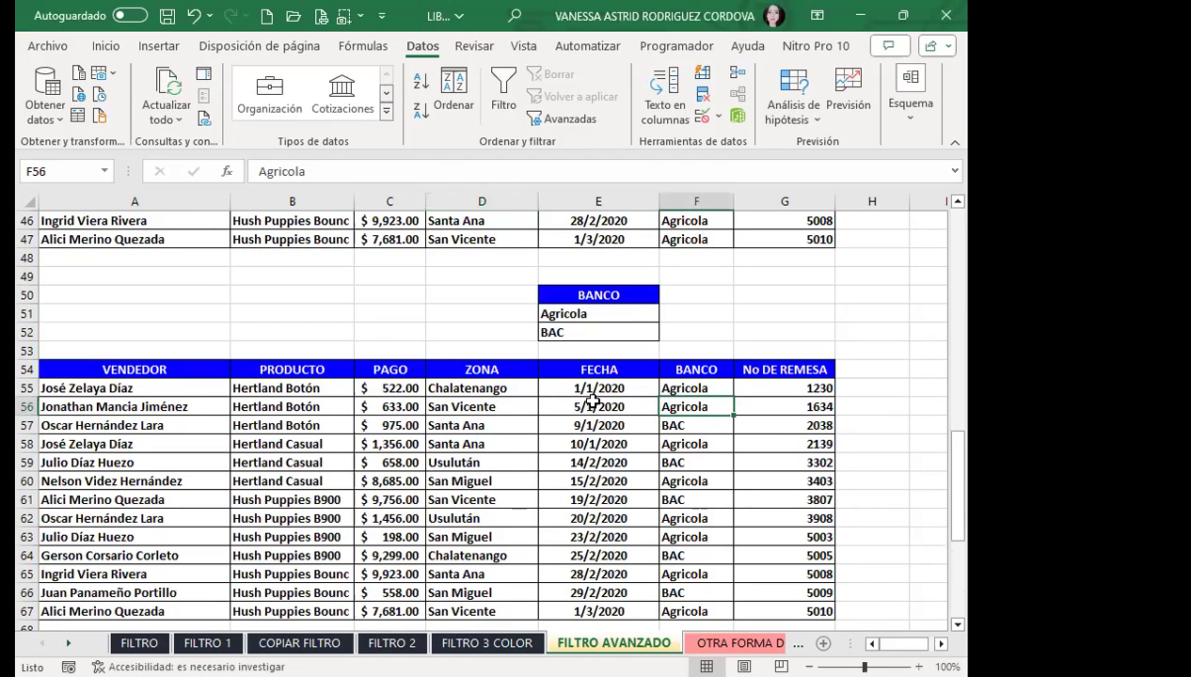
scroll(676, 396, down, 2)
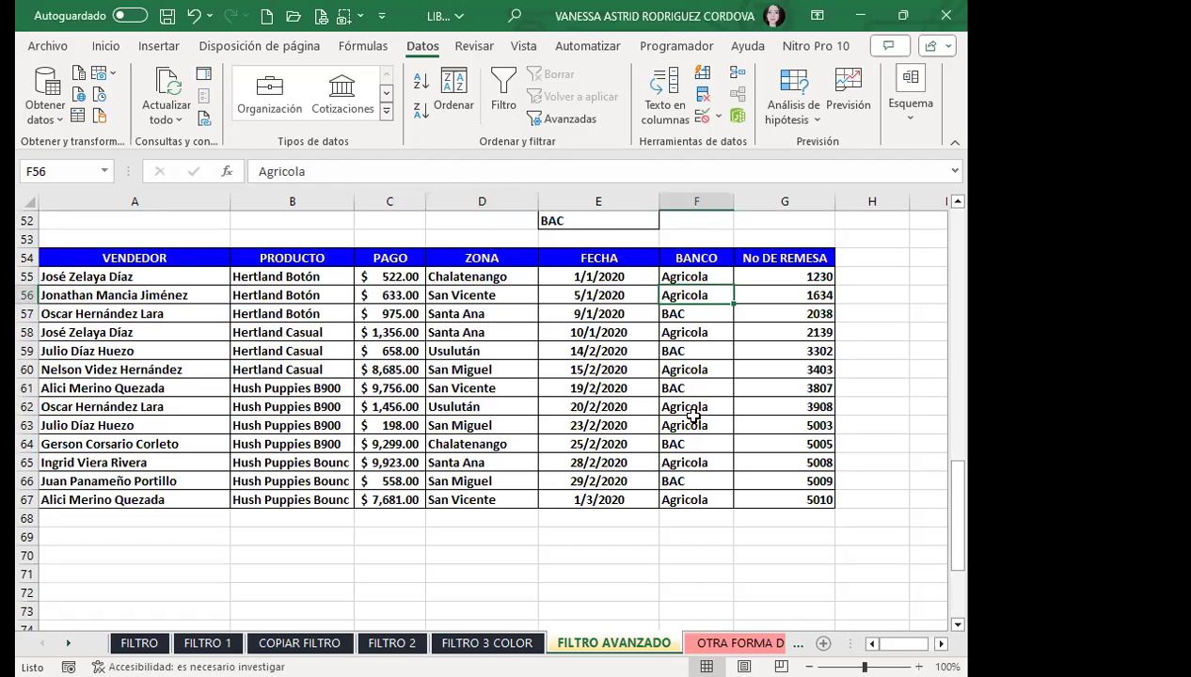
click(204, 385)
scroll(24, 412, down, 6)
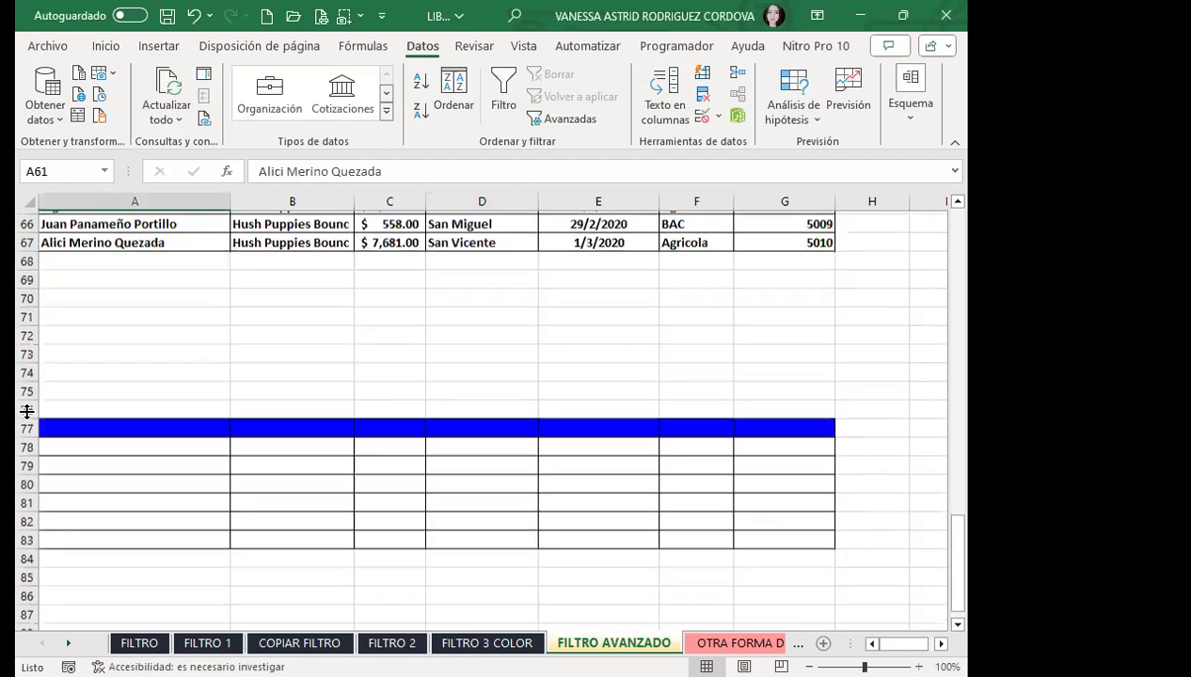
drag(28, 351, 131, 517)
click(108, 47)
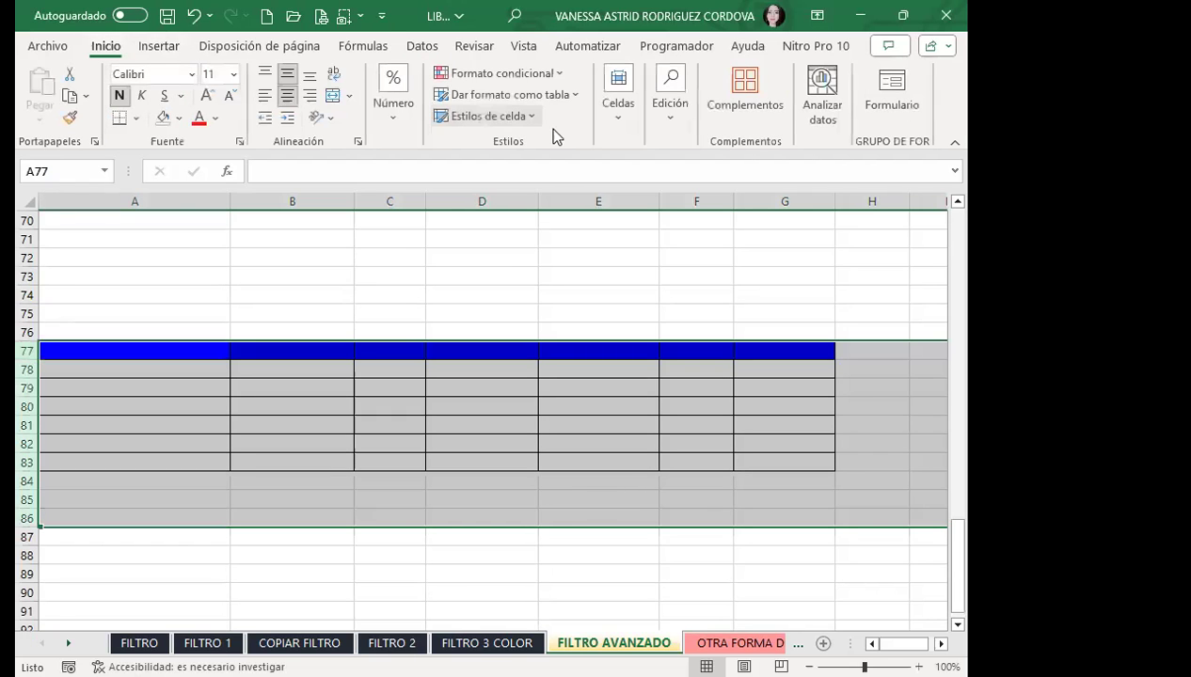
click(619, 105)
click(664, 174)
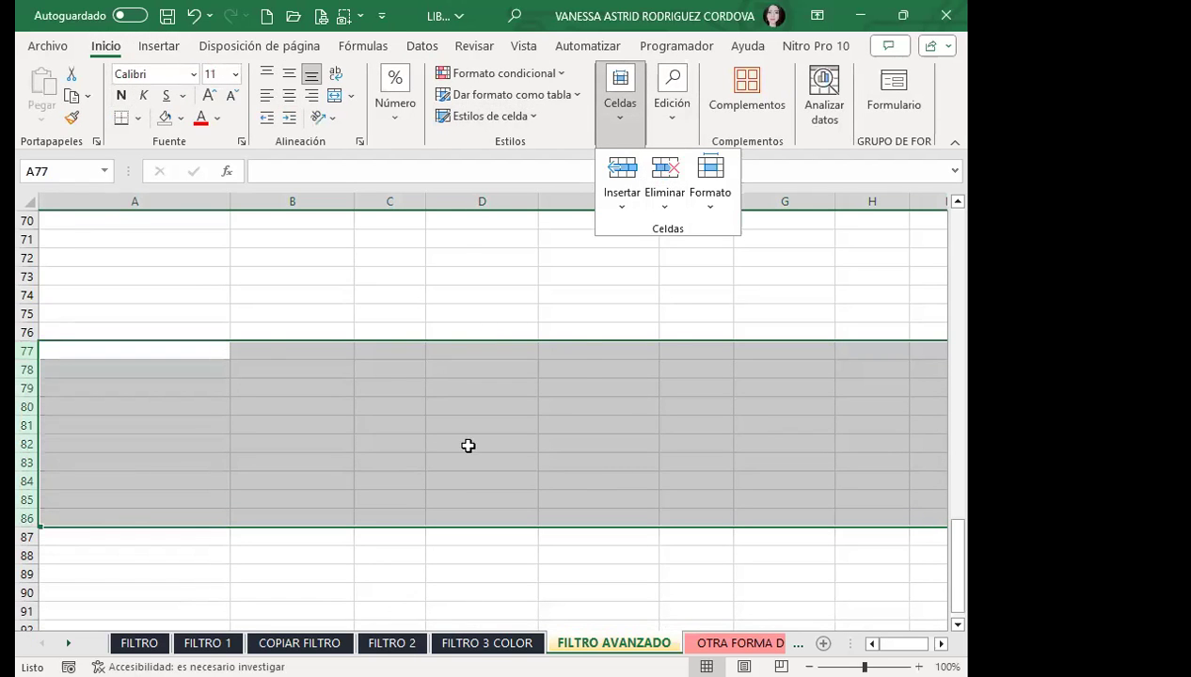
scroll(468, 447, up, 11)
scroll(528, 442, up, 12)
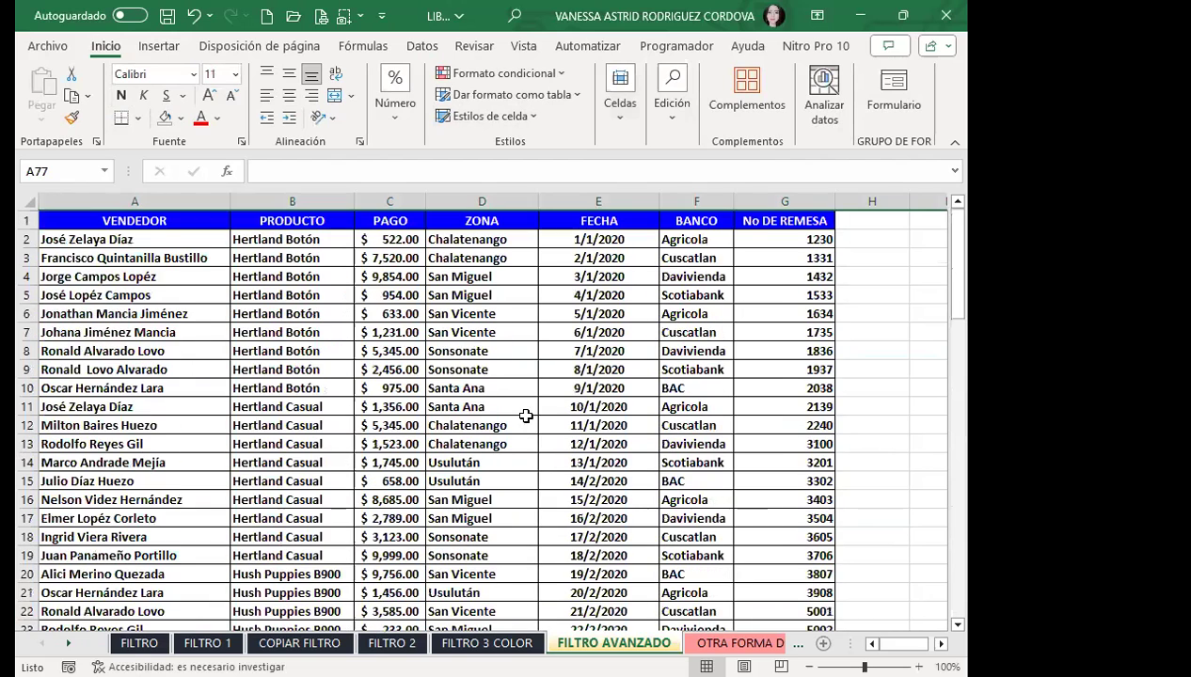
Step: Copy the BANCO criteria E50:E52 into E71:E73
click(456, 380)
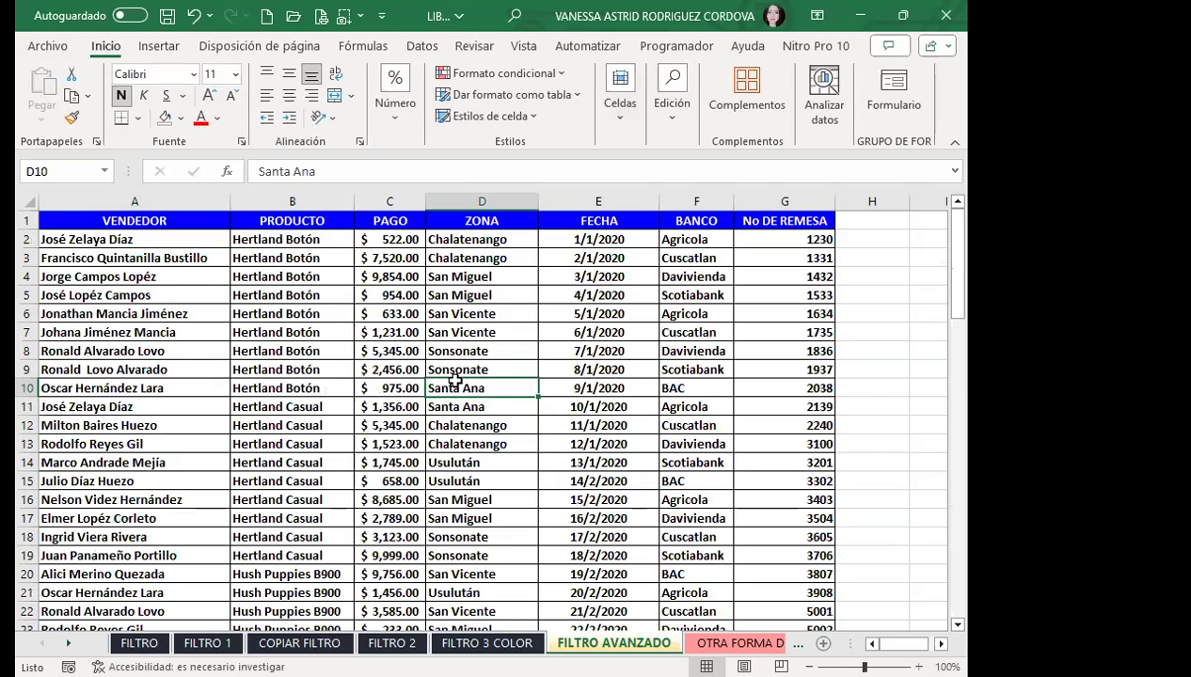
scroll(456, 380, down, 17)
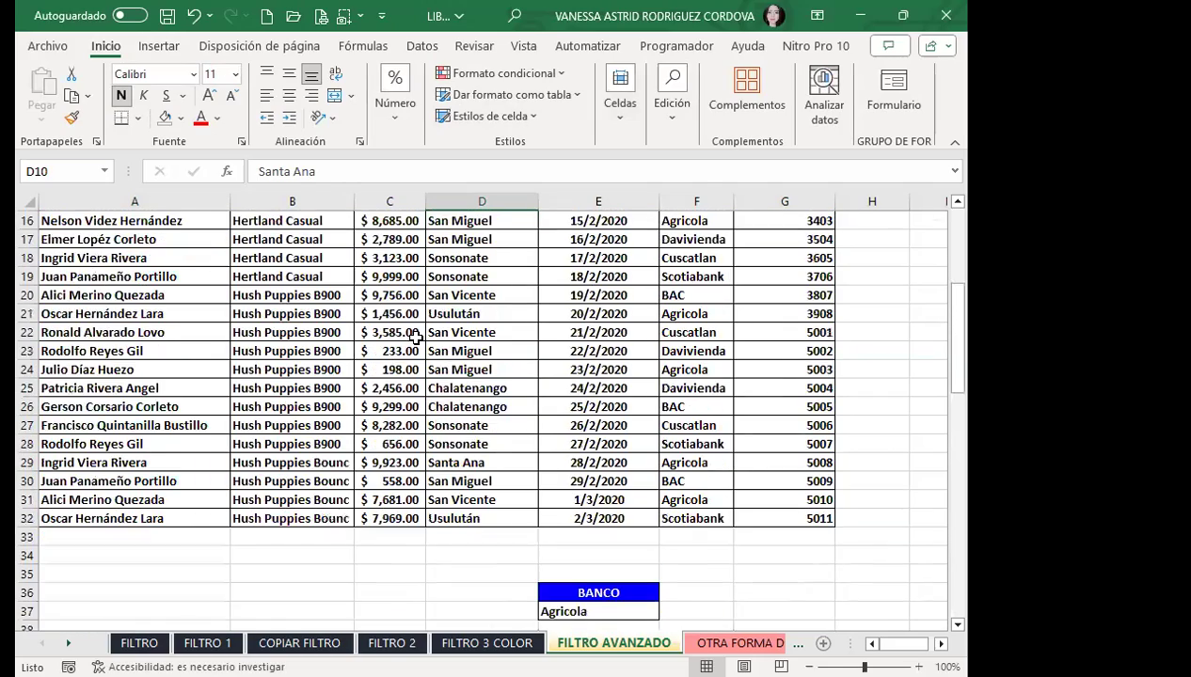
scroll(415, 337, down, 3)
scroll(564, 348, up, 6)
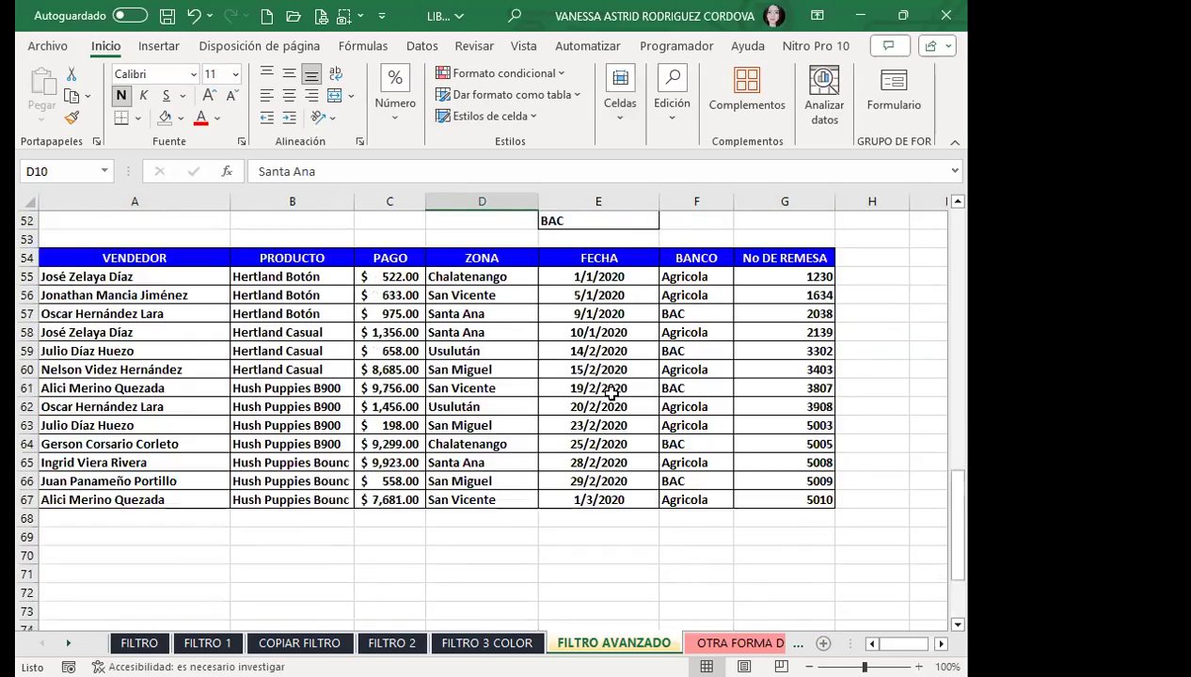
drag(582, 352, 583, 381)
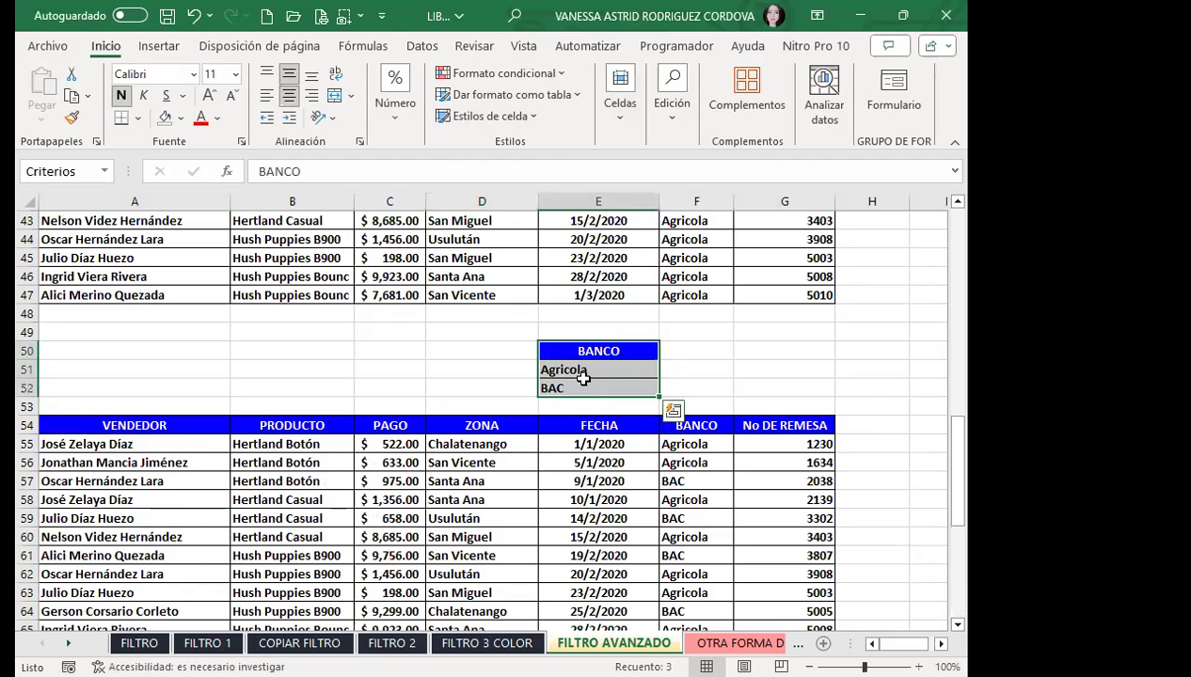
key(ctrl+c)
scroll(582, 391, down, 6)
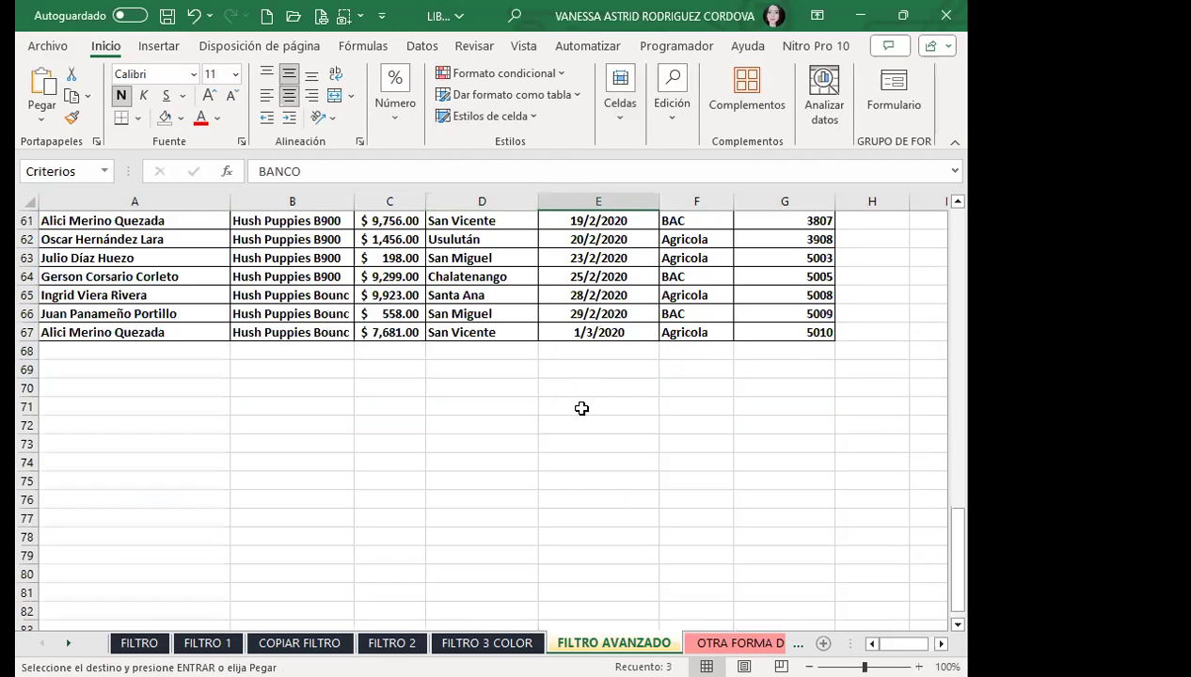
click(581, 405)
key(ctrl+v)
scroll(457, 397, up, 18)
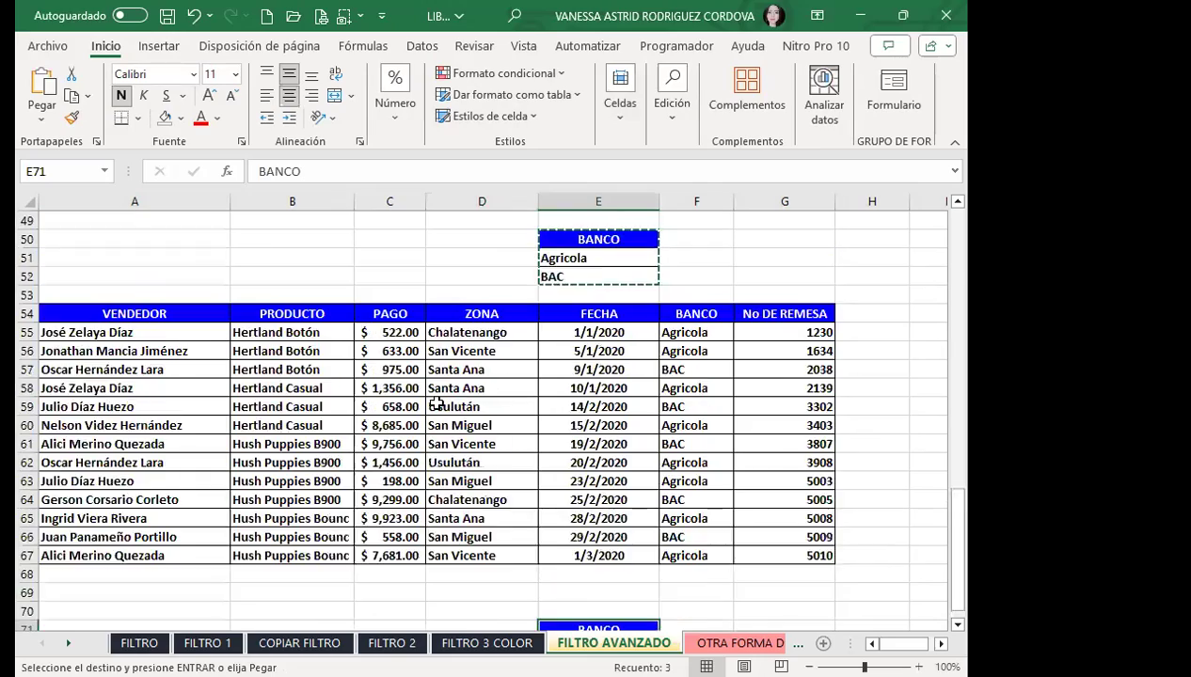
scroll(203, 332, up, 2)
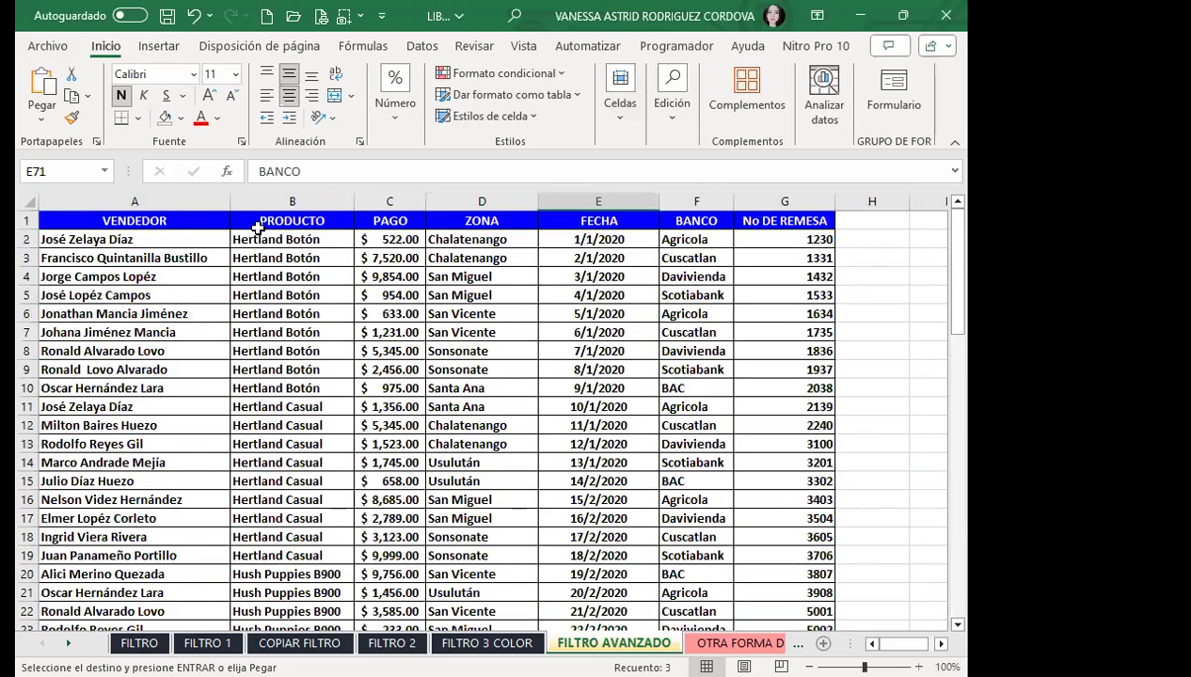
Step: Paste the PRODUCTO header and Hertland Botón into D71:D72
click(285, 218)
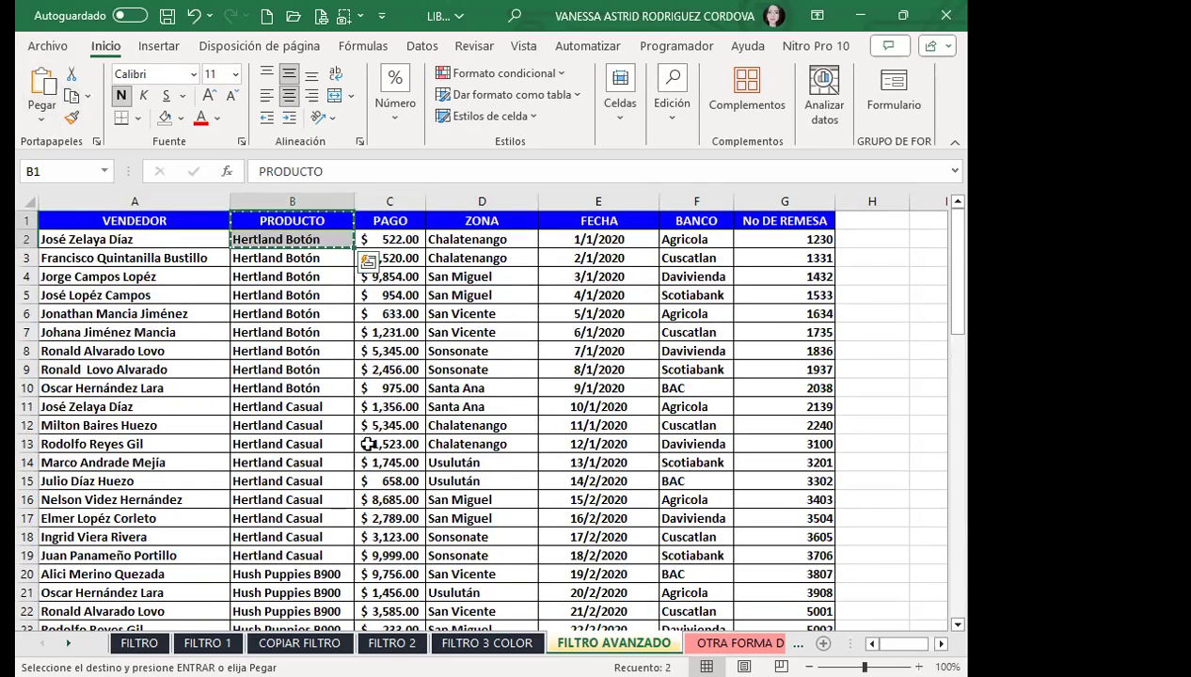
scroll(468, 421, down, 6)
scroll(468, 421, down, 17)
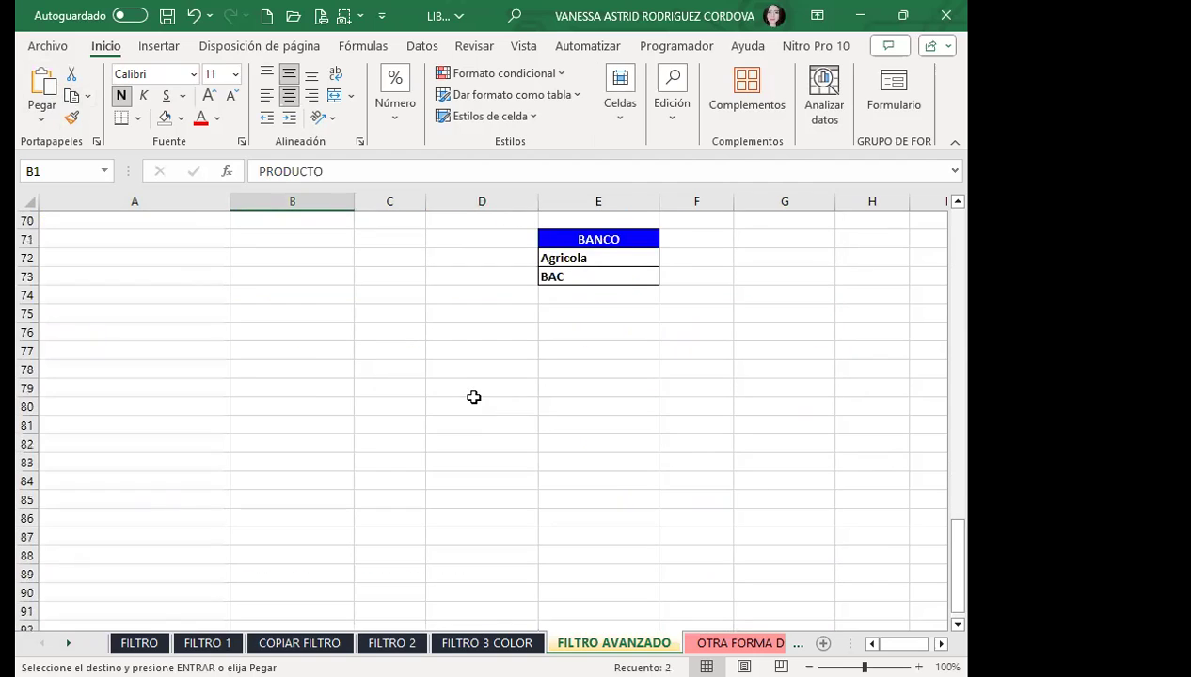
click(461, 239)
click(42, 83)
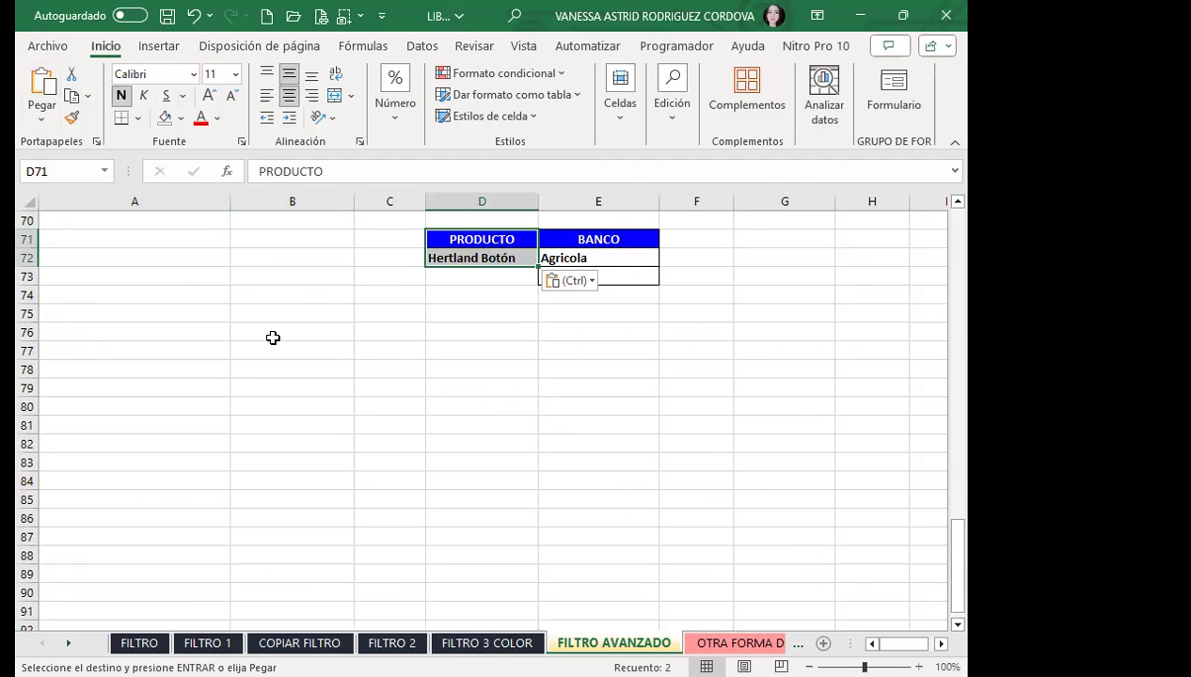
Step: Copy the Hertland Casual product into D73, pairing it with BAC
click(507, 278)
scroll(550, 301, up, 2)
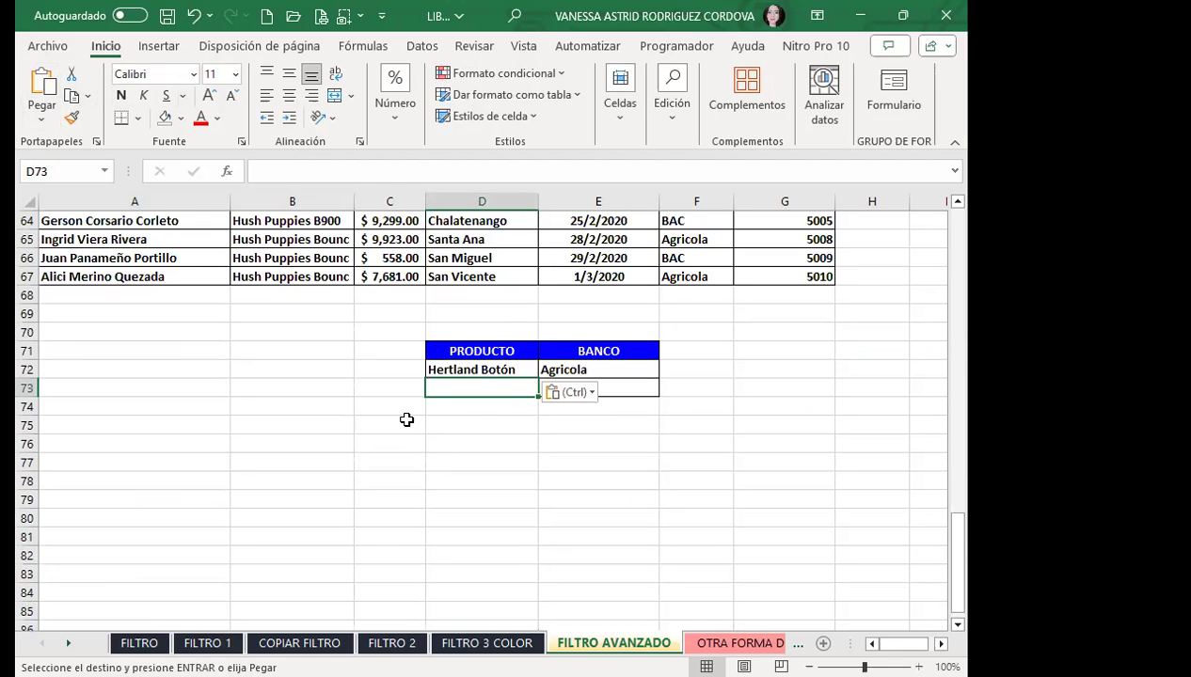
scroll(458, 453, up, 18)
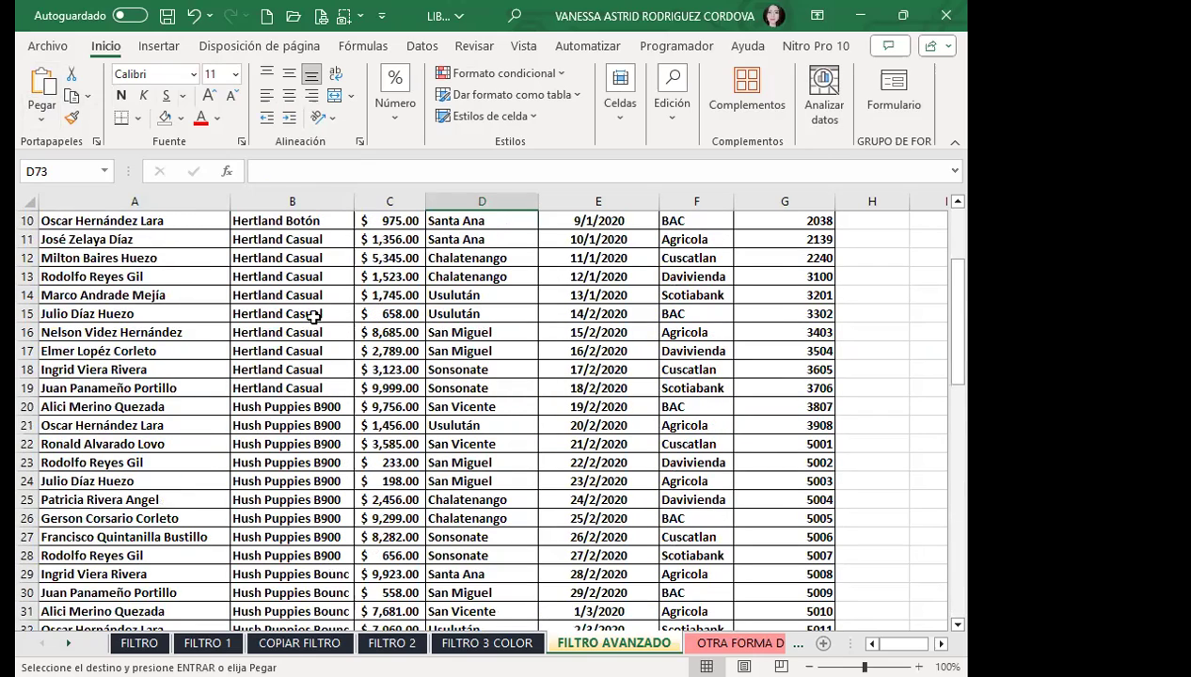
click(309, 313)
scroll(454, 414, down, 20)
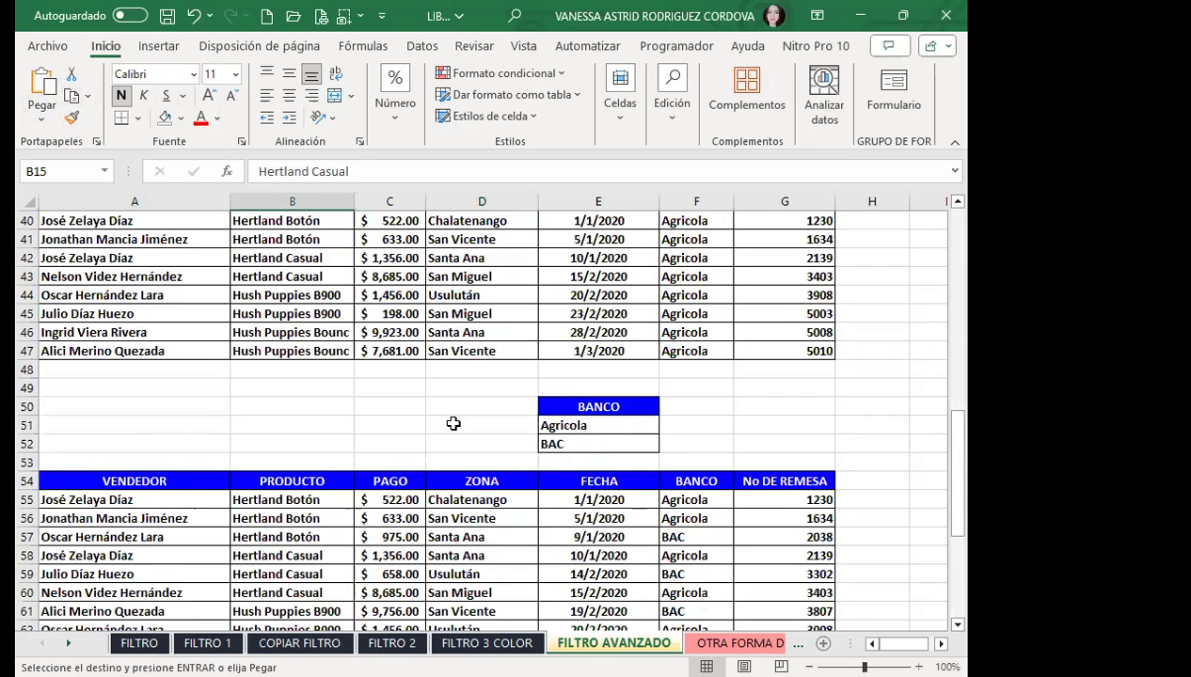
scroll(491, 370, up, 3)
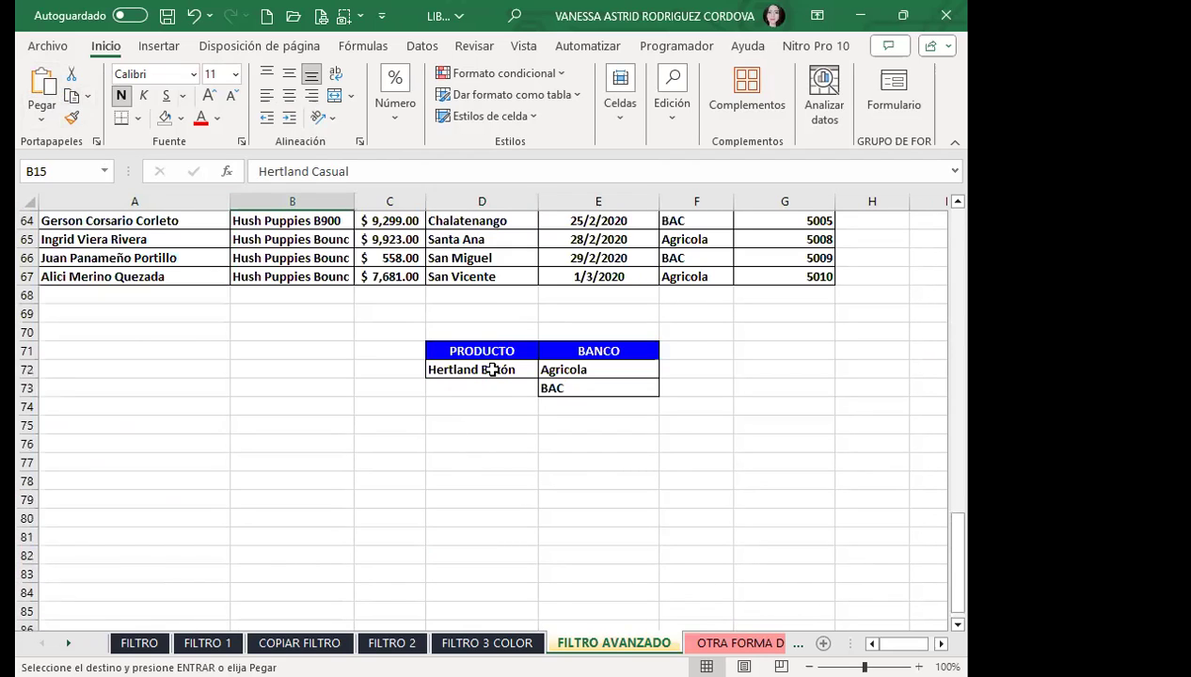
click(473, 389)
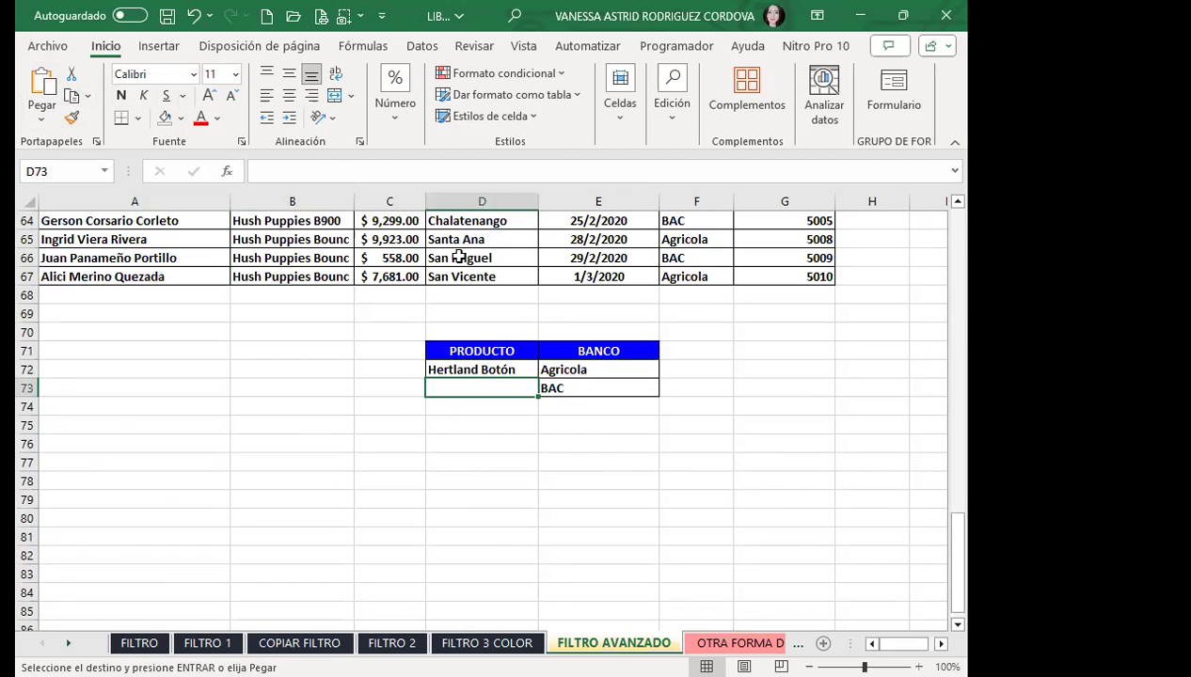
key(ctrl+v)
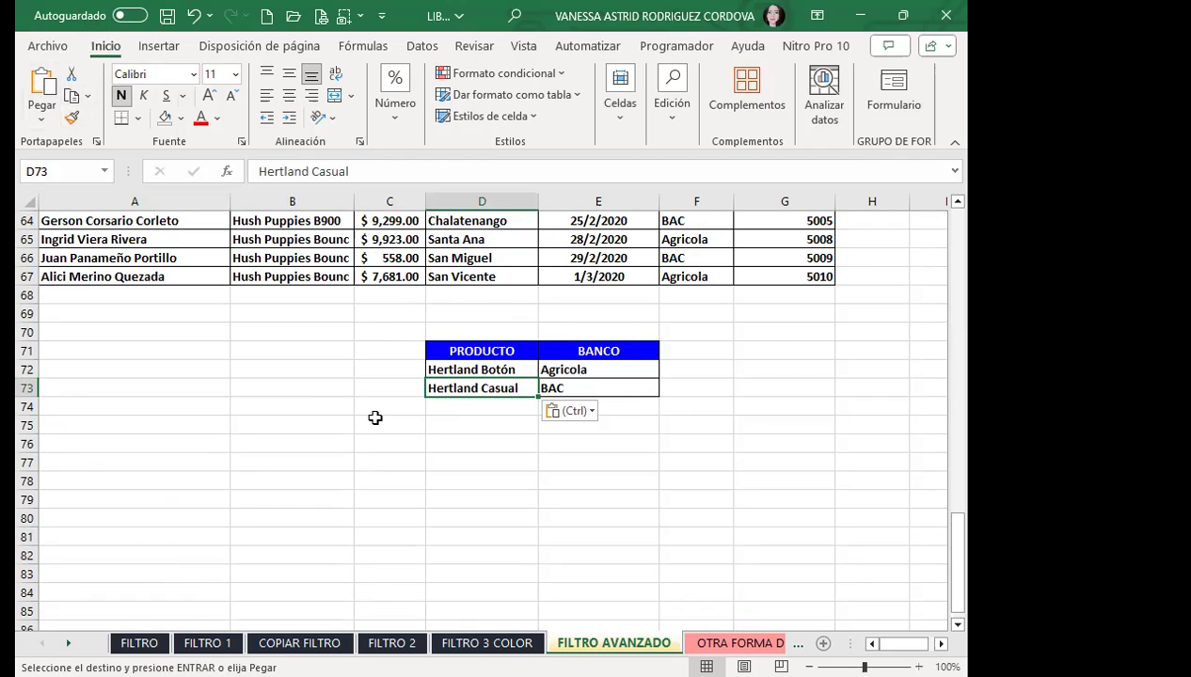
click(498, 423)
scroll(542, 415, up, 9)
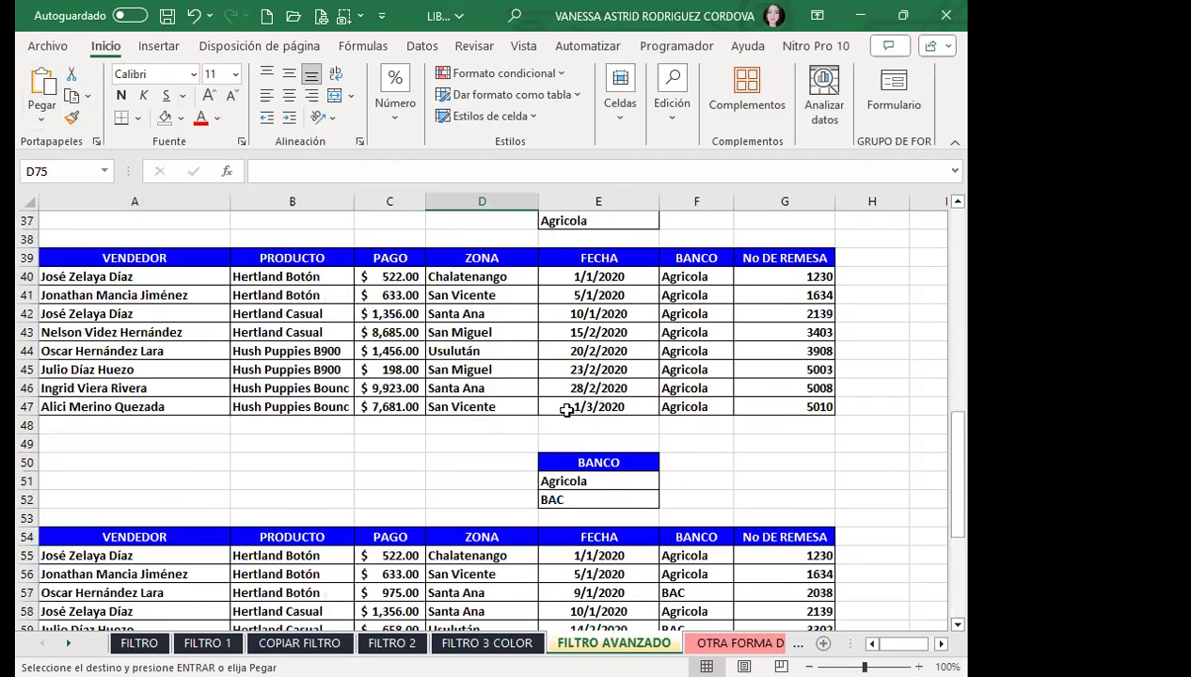
scroll(566, 410, up, 12)
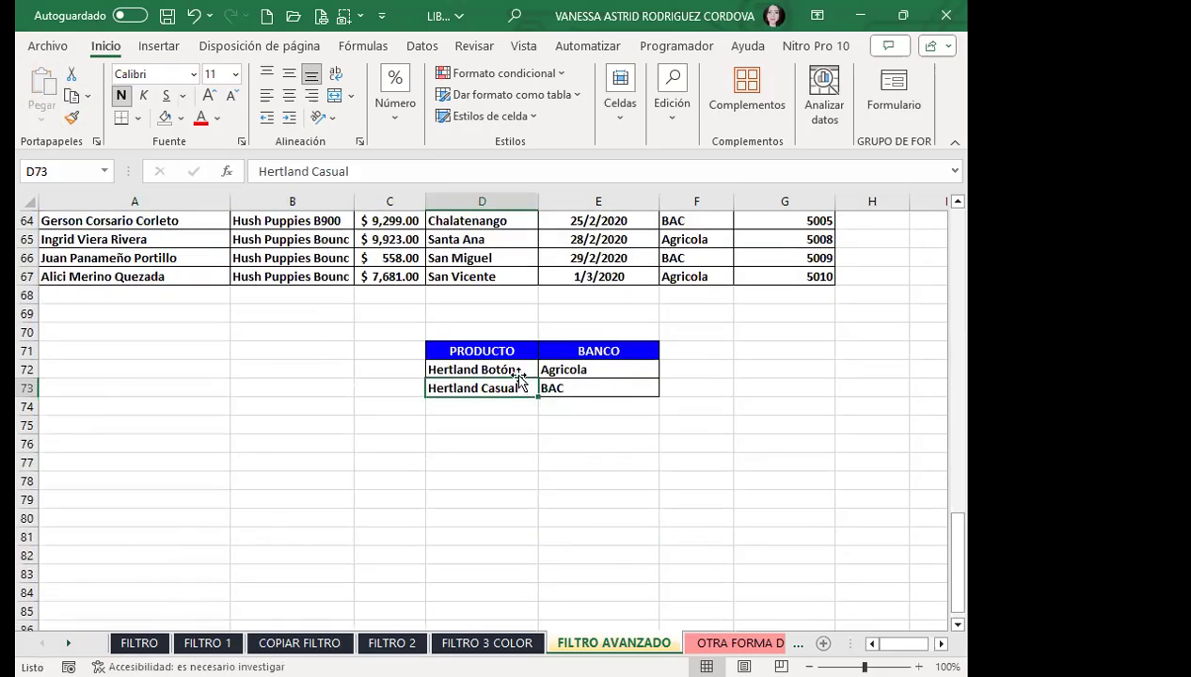
scroll(521, 381, up, 20)
click(466, 370)
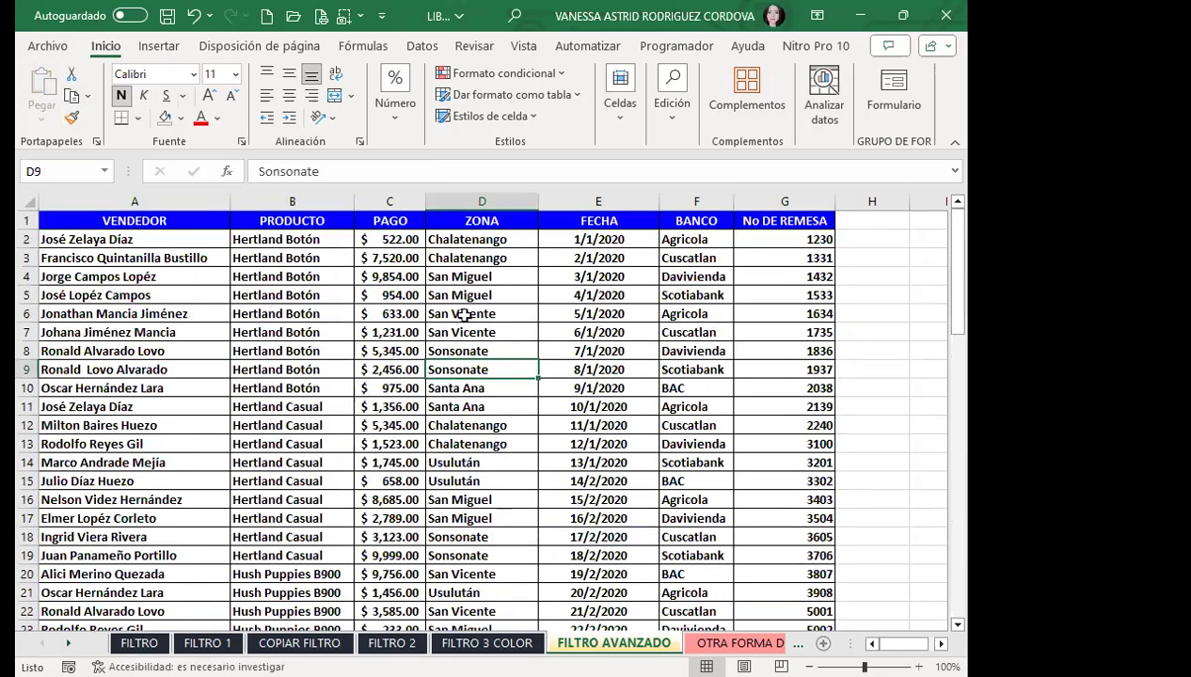
Step: Open Datos > Avanzadas and set the criteria range to D71:E73
click(423, 45)
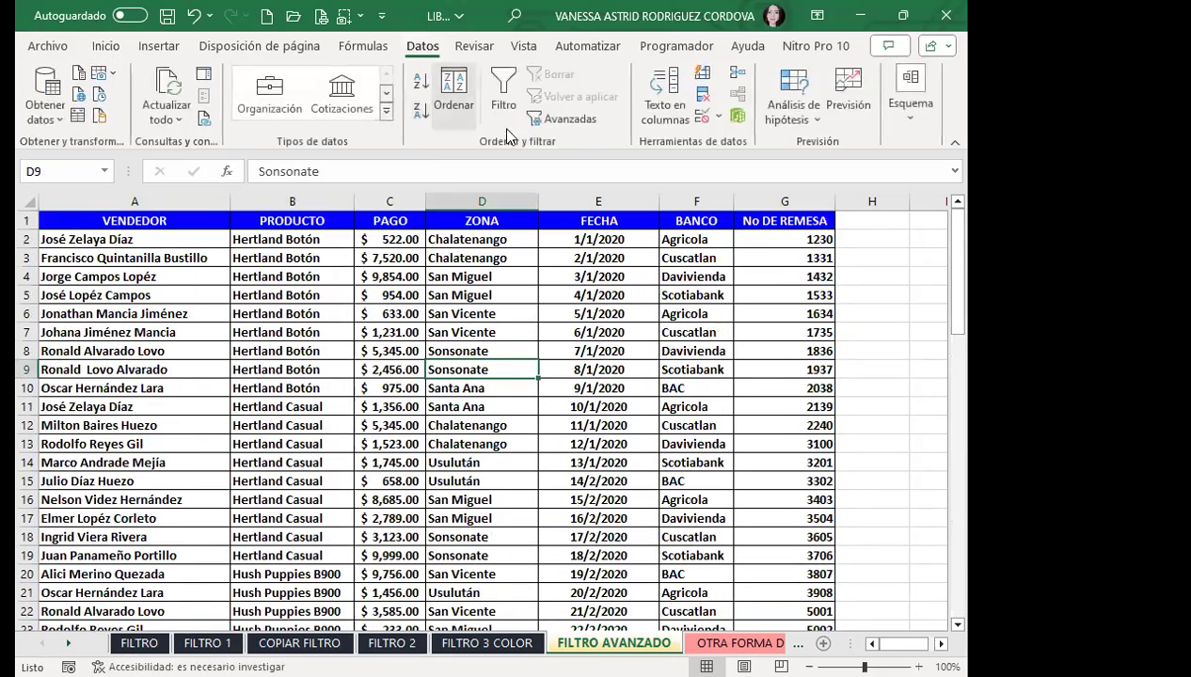
click(564, 120)
scroll(362, 386, down, 6)
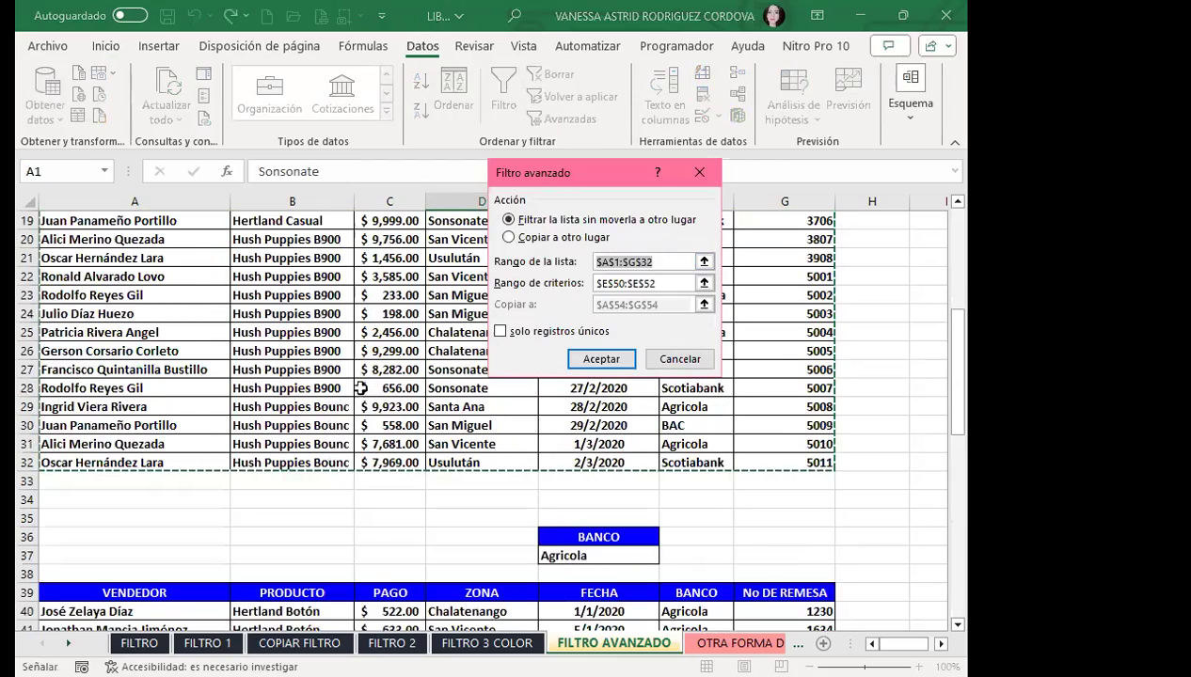
scroll(356, 346, up, 6)
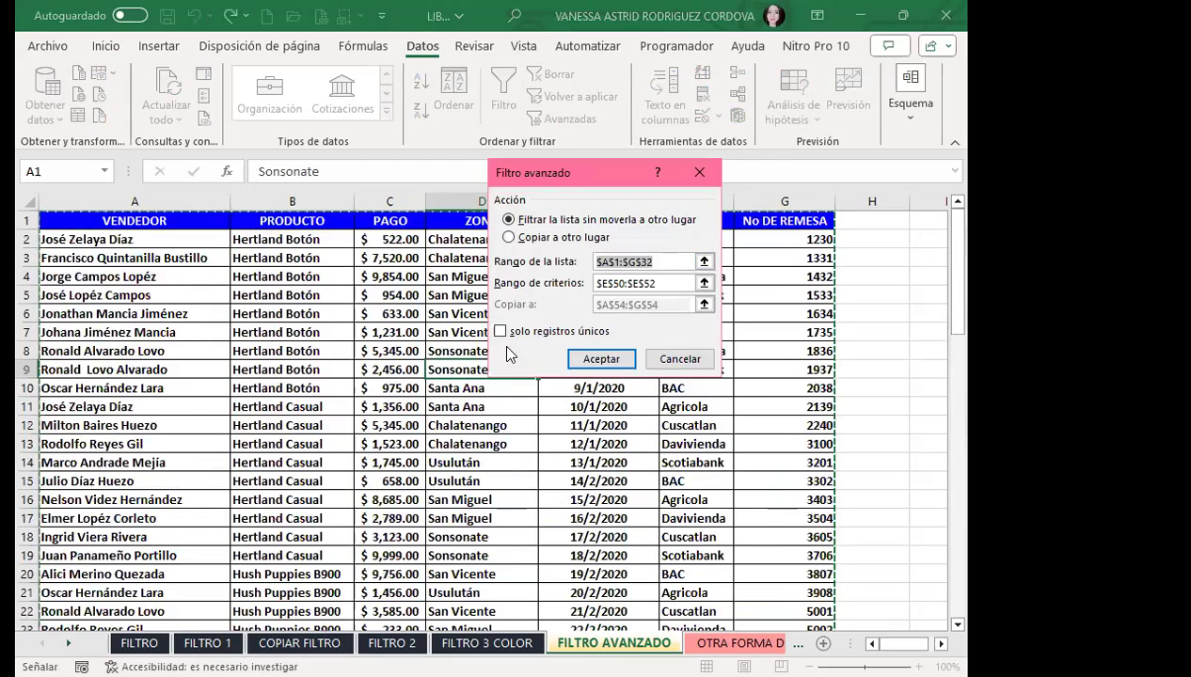
scroll(405, 362, down, 9)
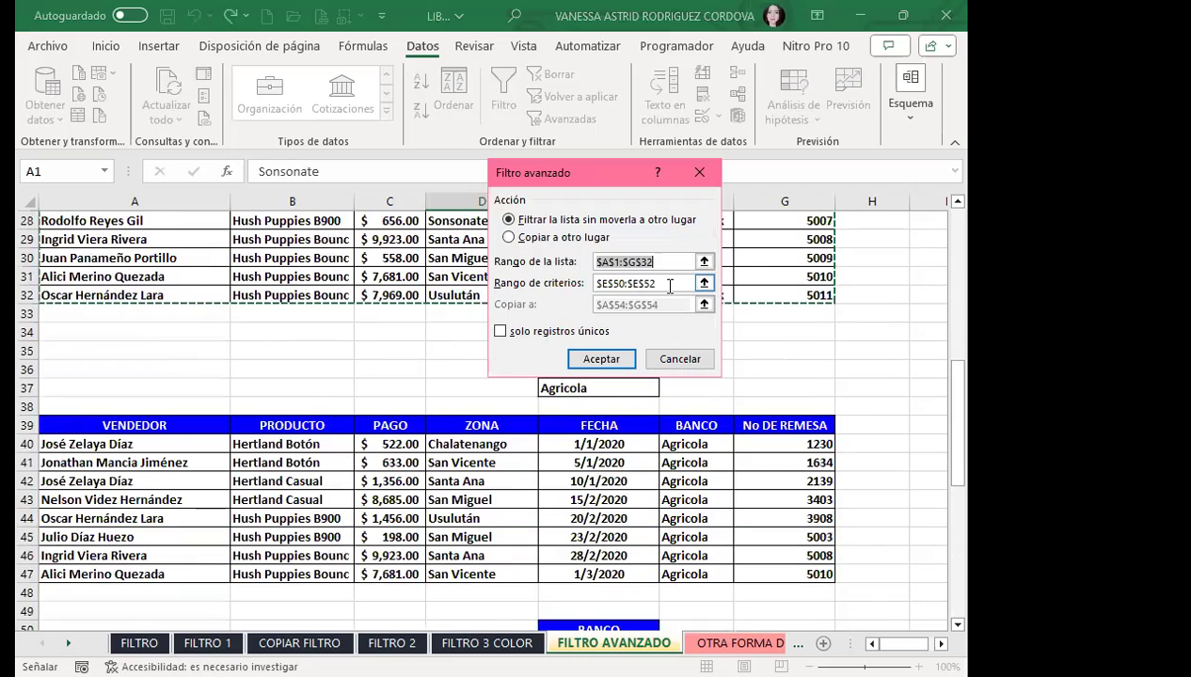
click(670, 286)
scroll(583, 386, down, 13)
scroll(584, 385, up, 2)
click(455, 406)
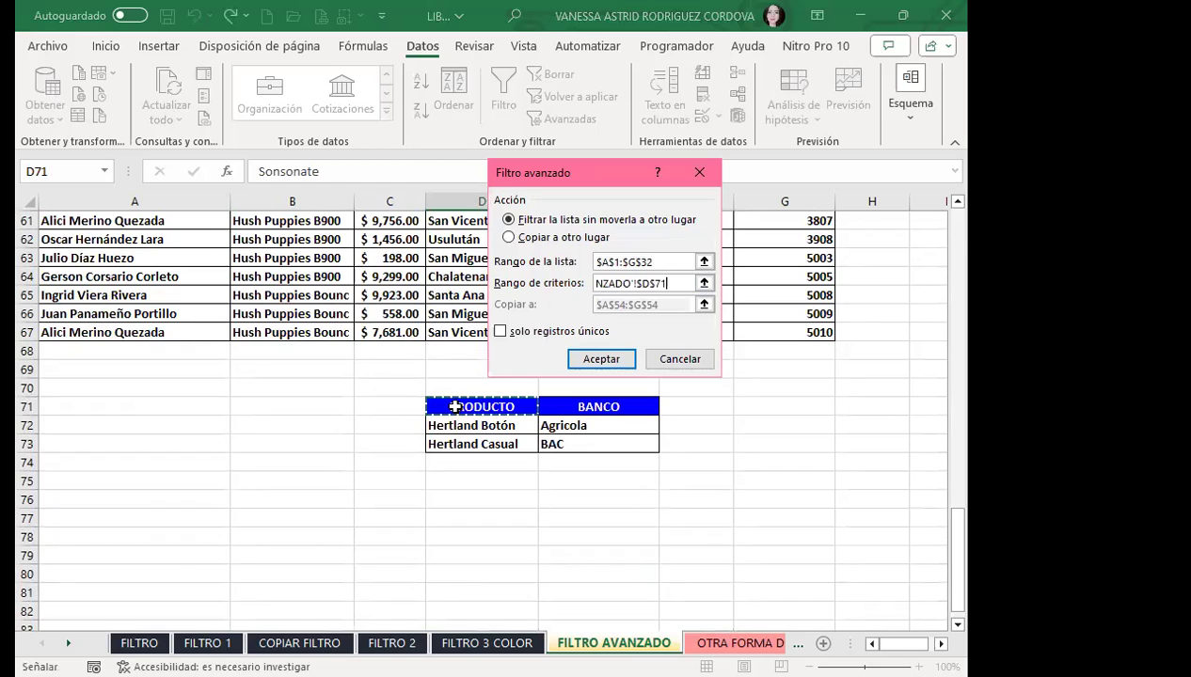
drag(455, 406, 602, 444)
Step: Choose Copiar a otro lugar with destination A76 and run the filter
click(509, 237)
click(668, 305)
scroll(235, 429, down, 6)
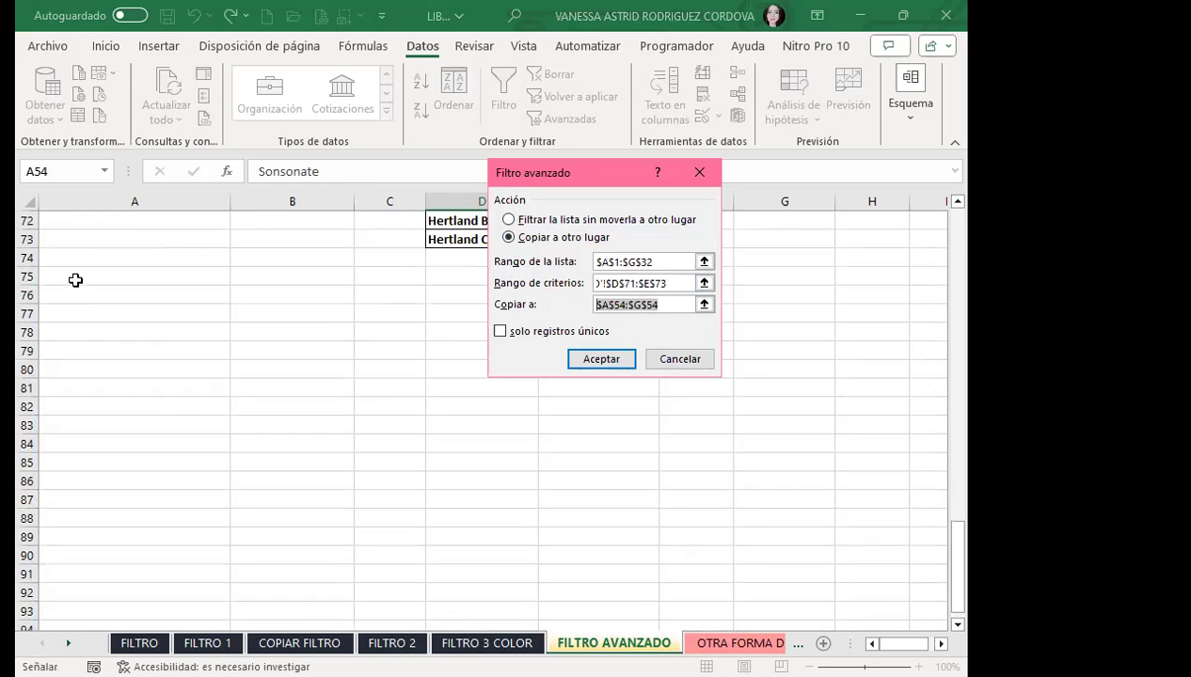
click(64, 294)
click(603, 359)
scroll(553, 407, up, 17)
scroll(553, 406, down, 6)
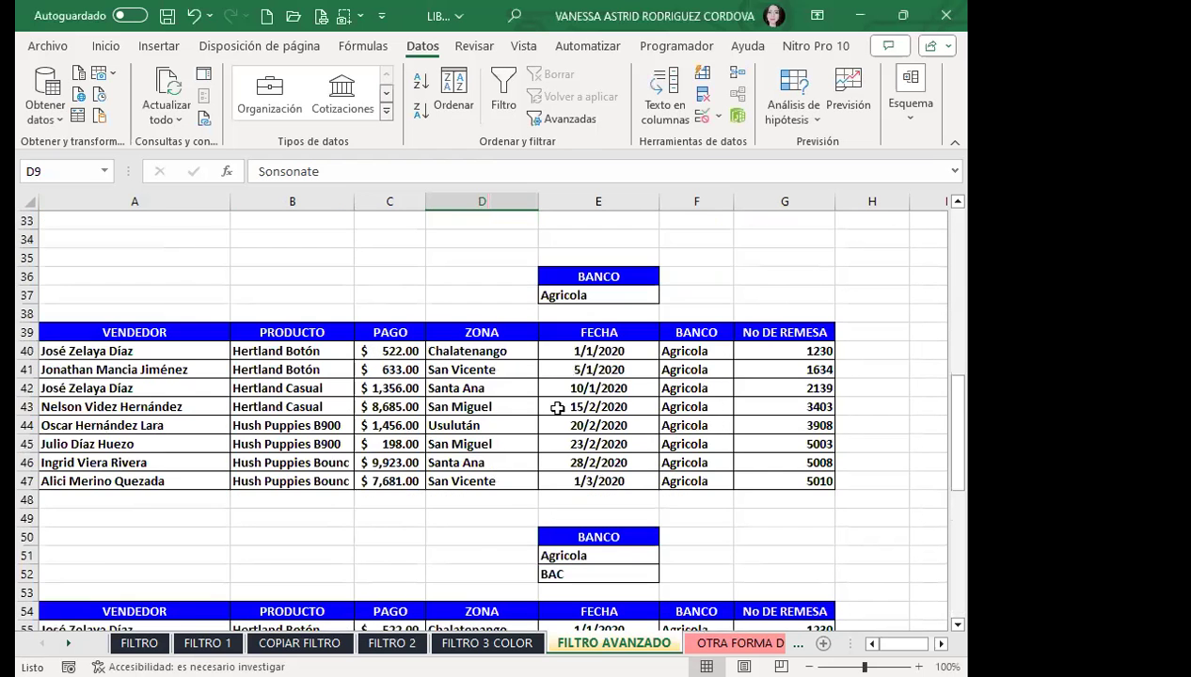
scroll(436, 437, down, 11)
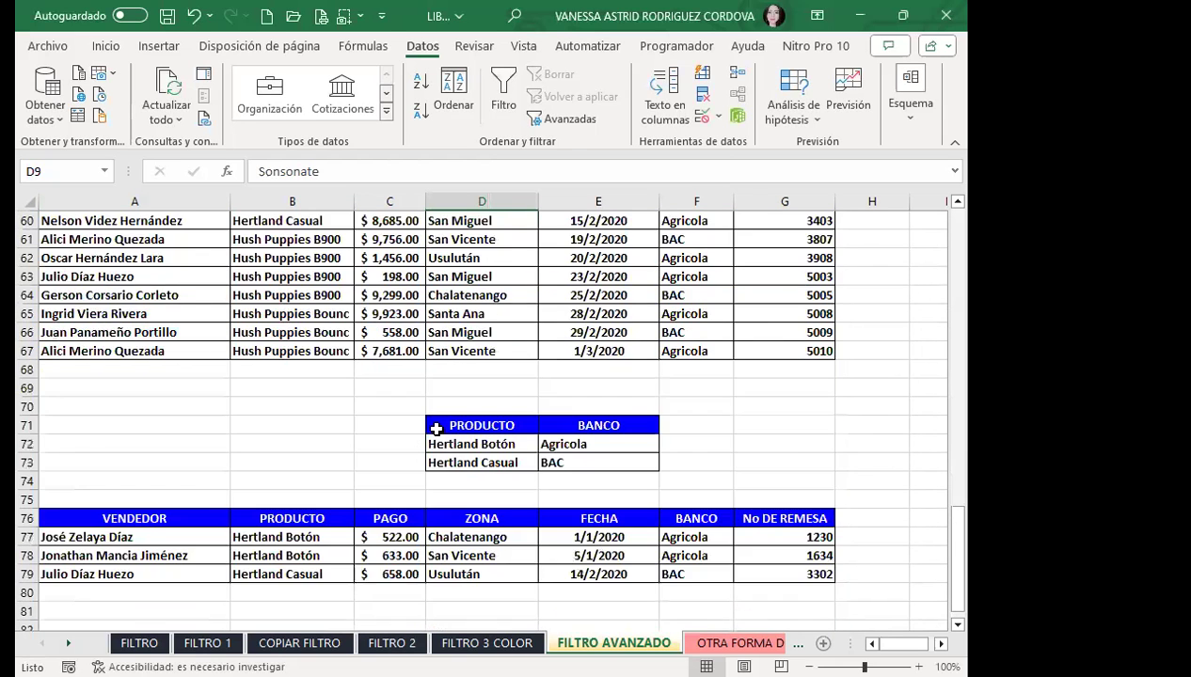
scroll(436, 427, up, 1)
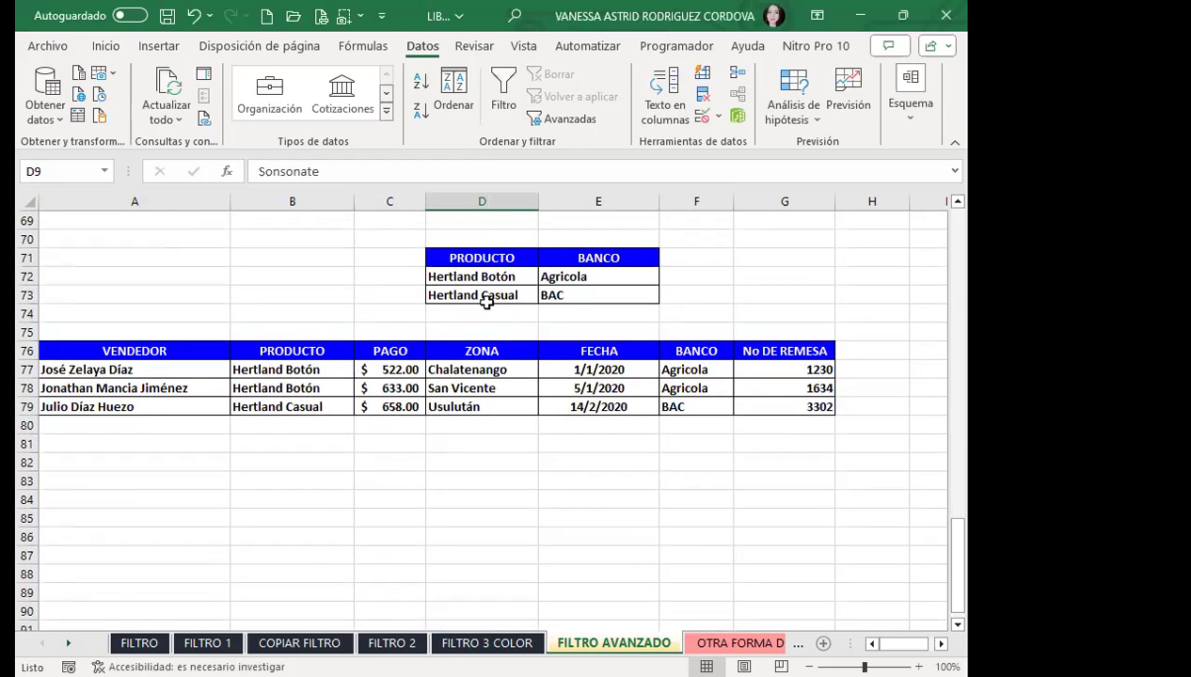
scroll(725, 360, up, 5)
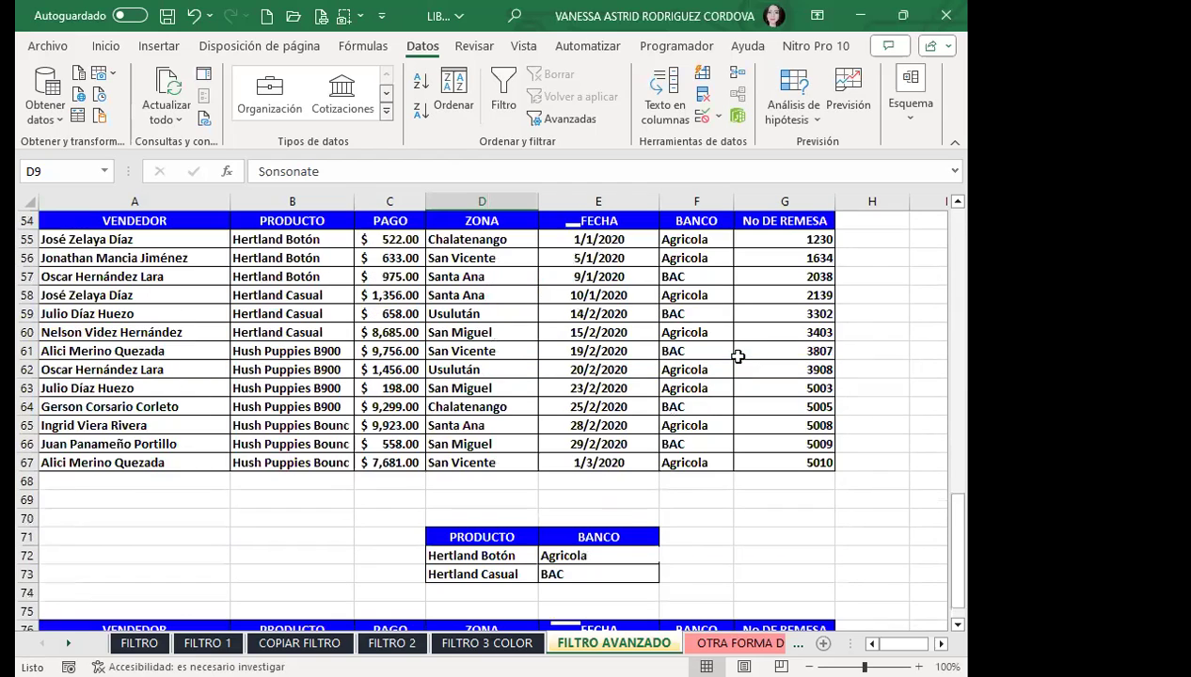
drag(684, 296, 685, 313)
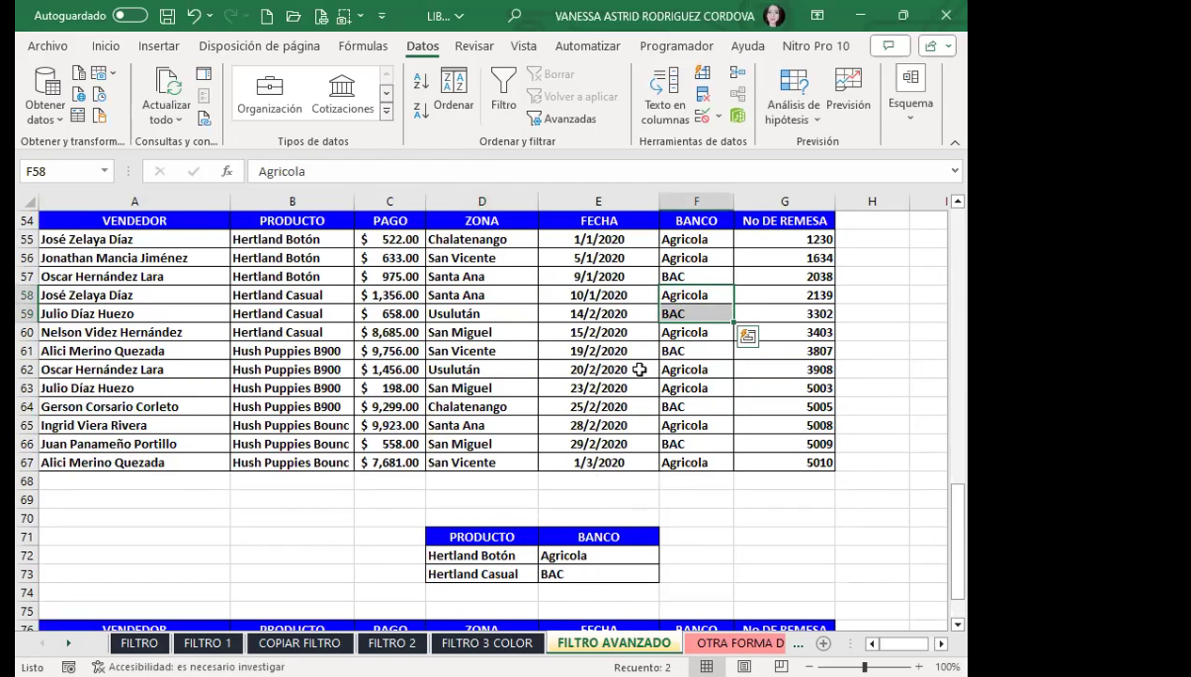
drag(680, 242, 679, 268)
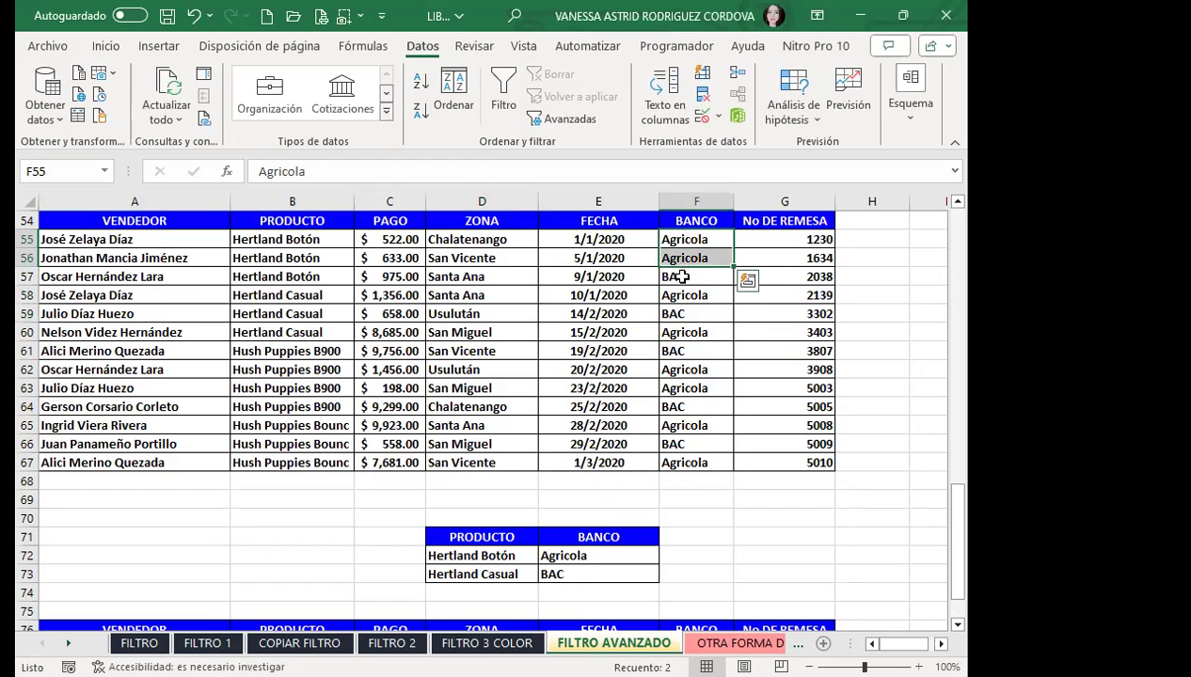
click(250, 313)
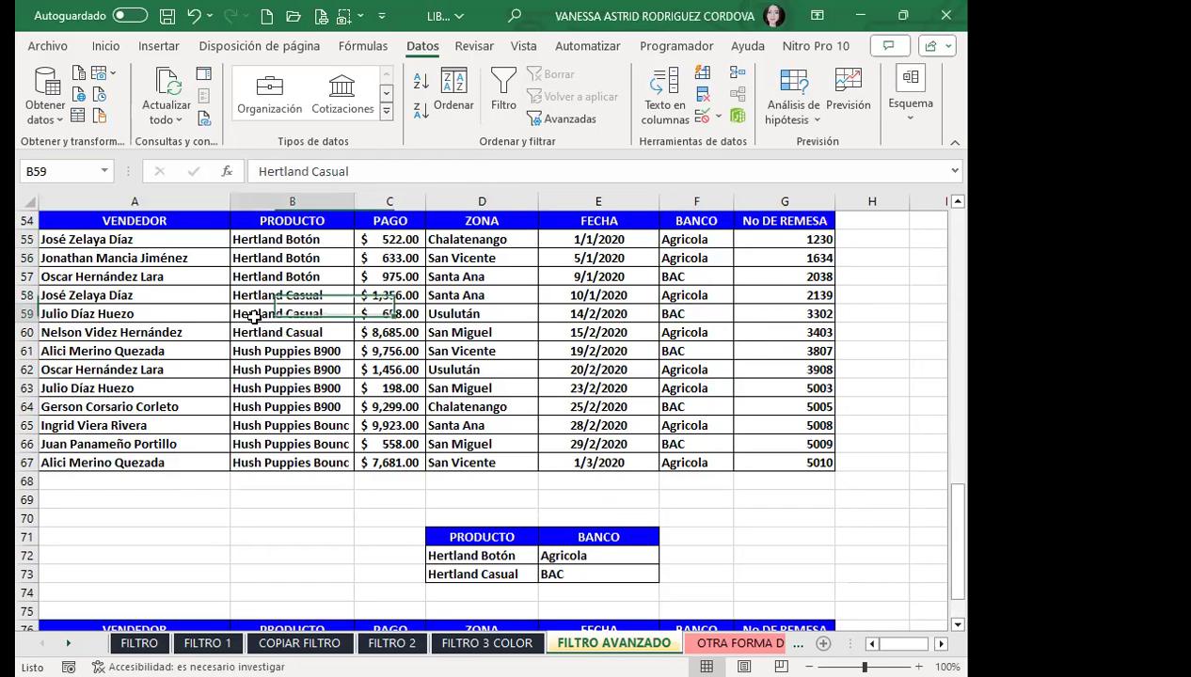
scroll(323, 326, down, 3)
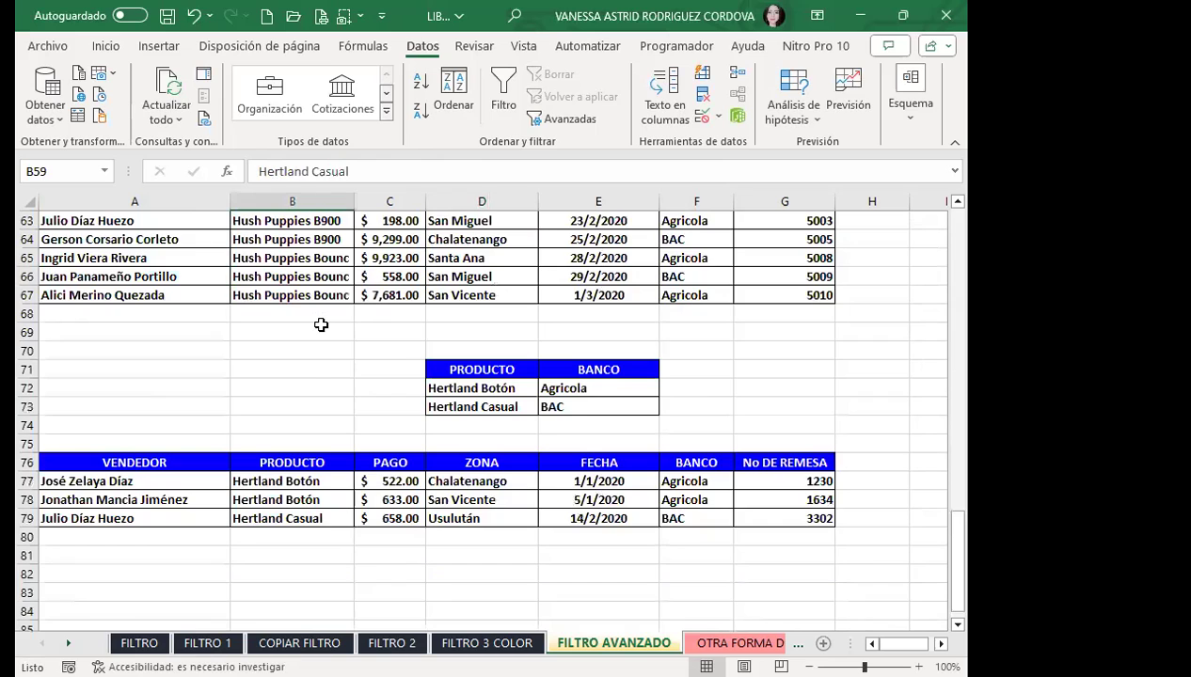
scroll(321, 324, down, 2)
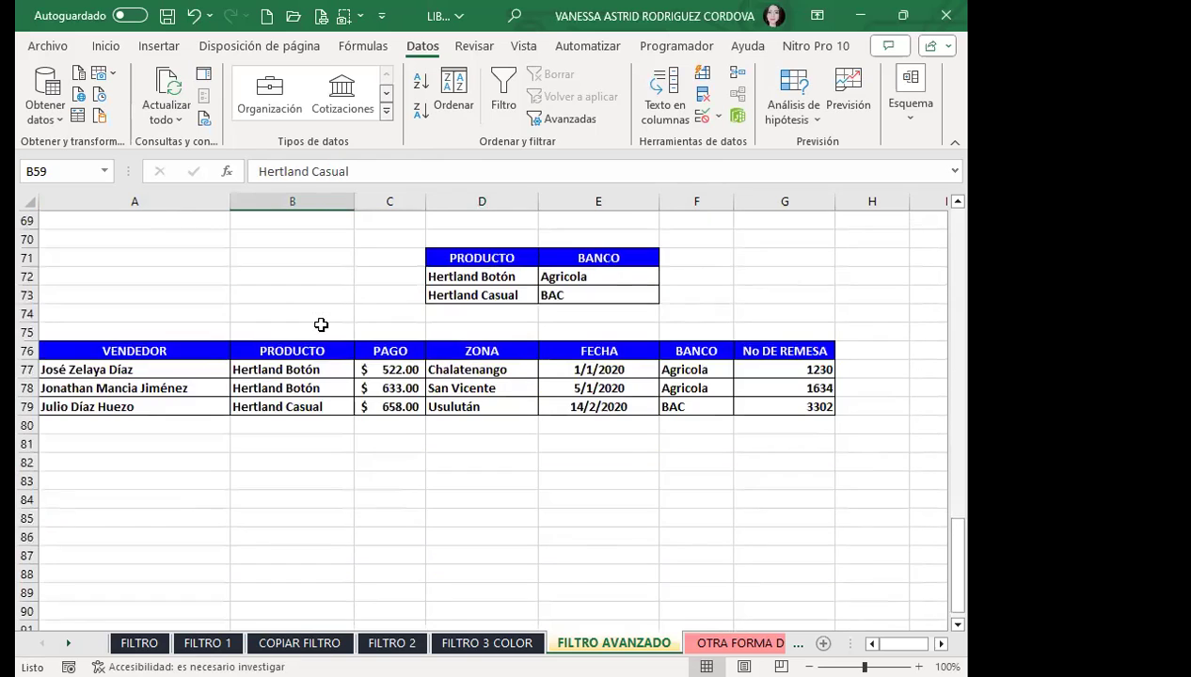
click(459, 276)
click(467, 296)
click(468, 276)
click(454, 296)
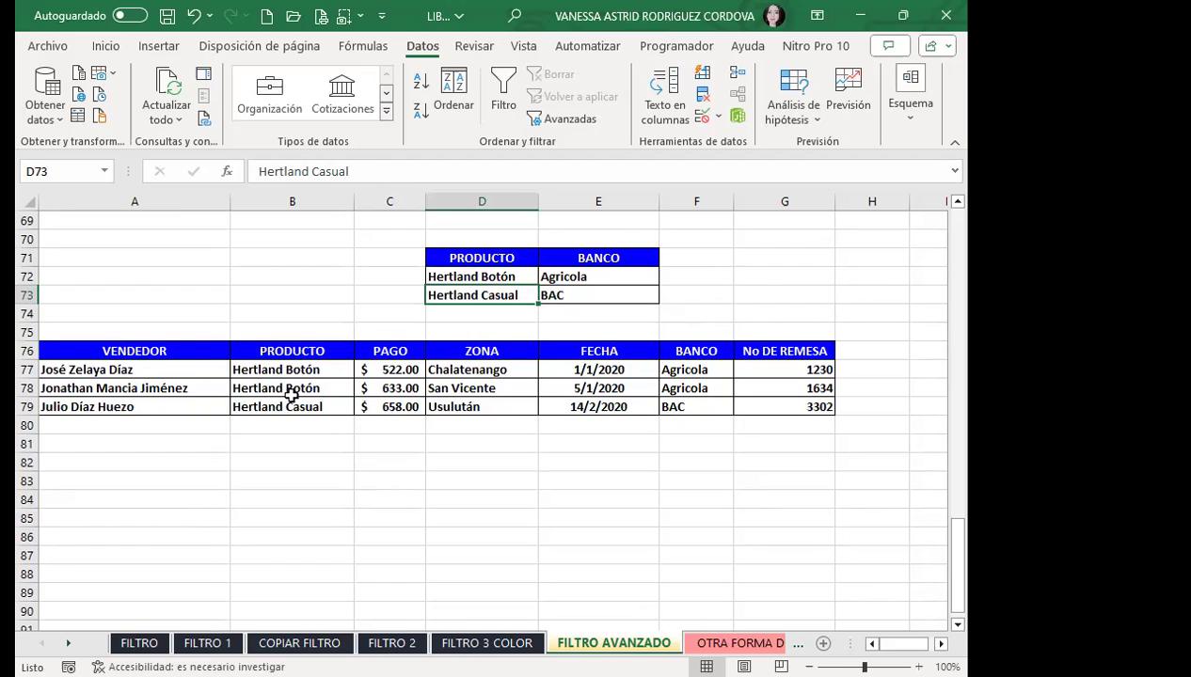
drag(257, 369, 260, 407)
click(690, 401)
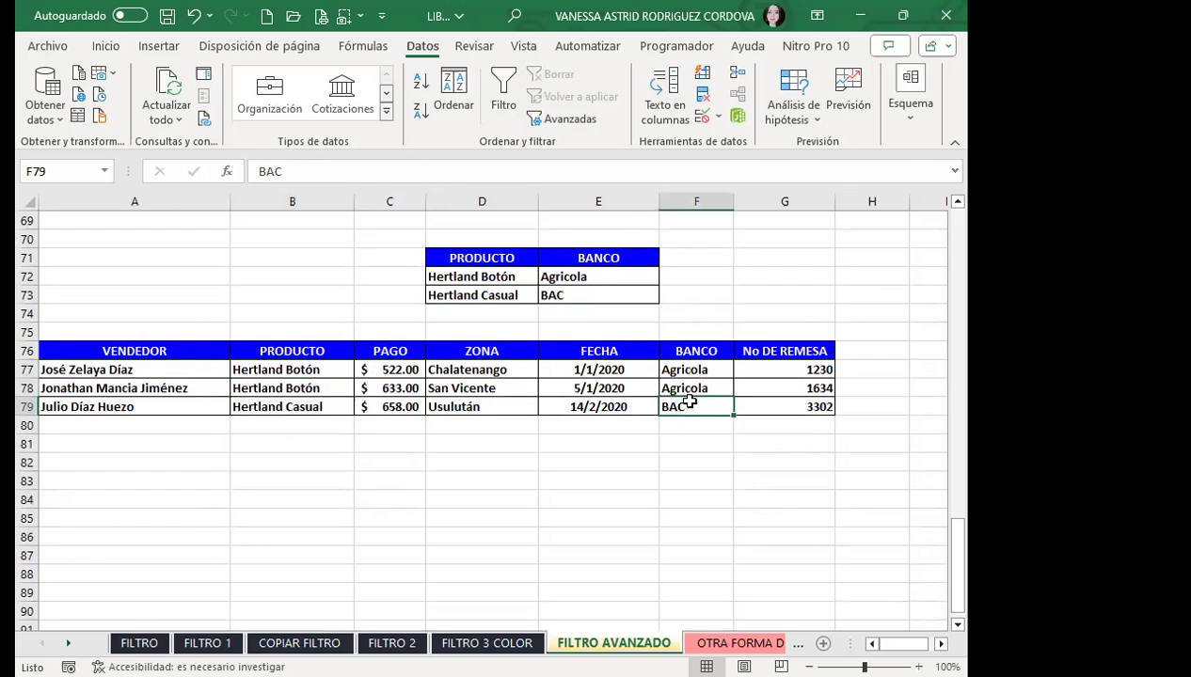
scroll(809, 395, up, 4)
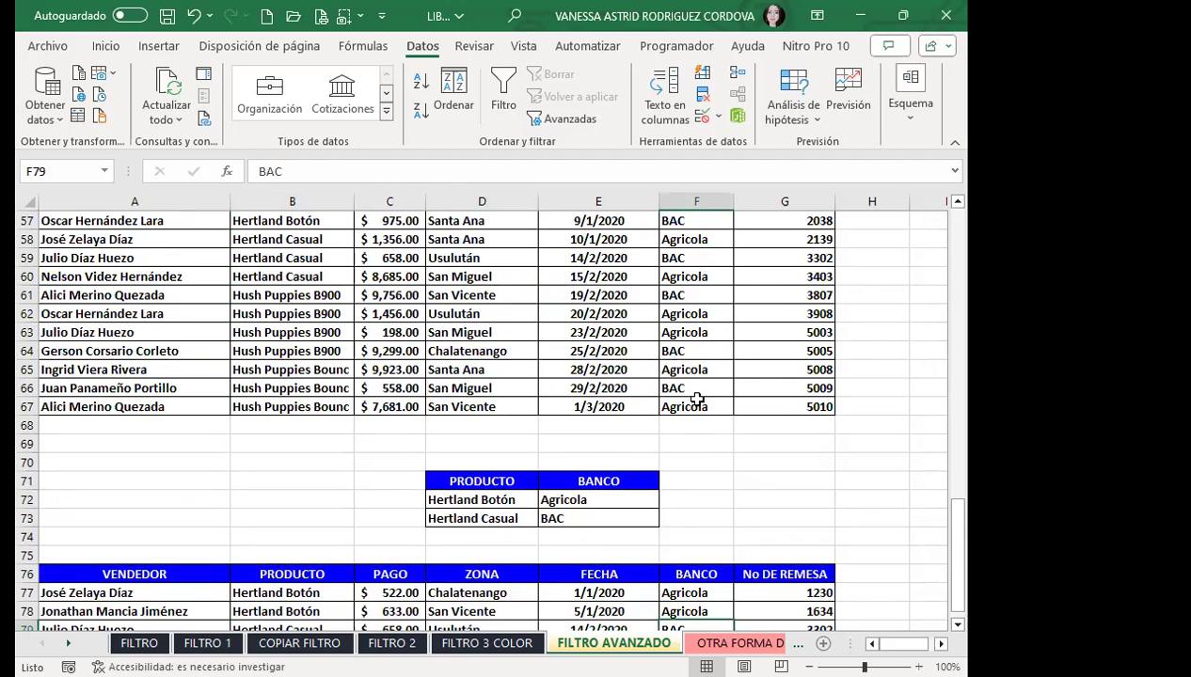
scroll(677, 386, up, 15)
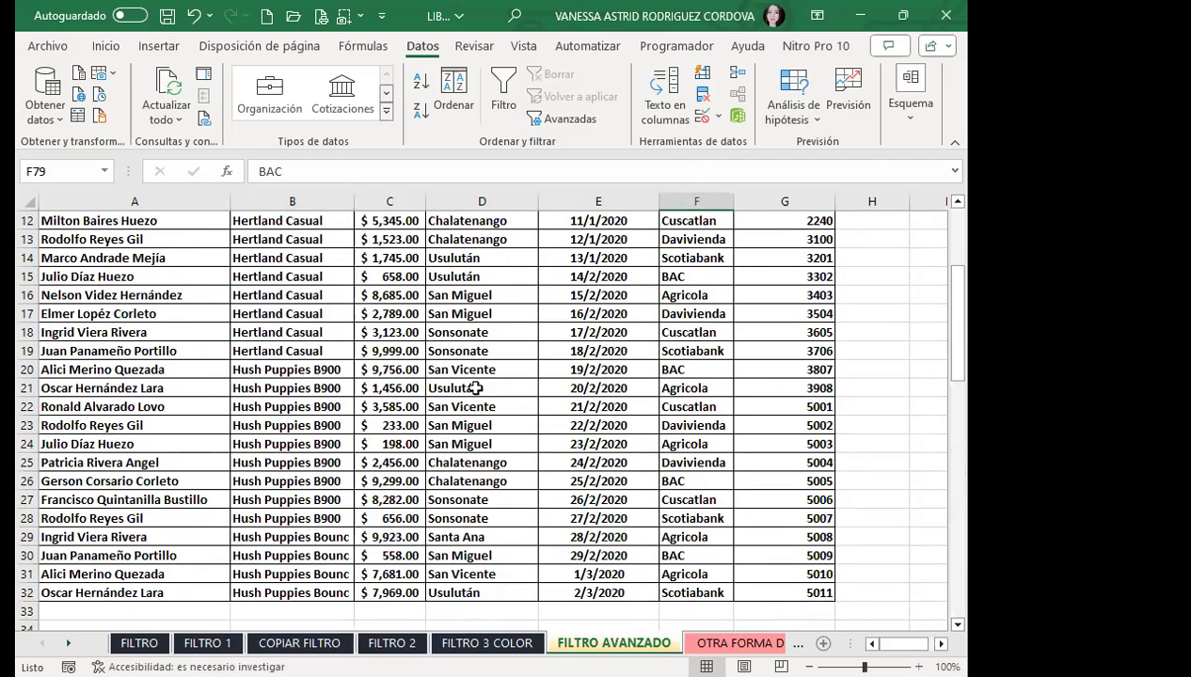
scroll(500, 392, down, 19)
scroll(499, 391, down, 4)
scroll(499, 391, up, 4)
drag(473, 250, 590, 287)
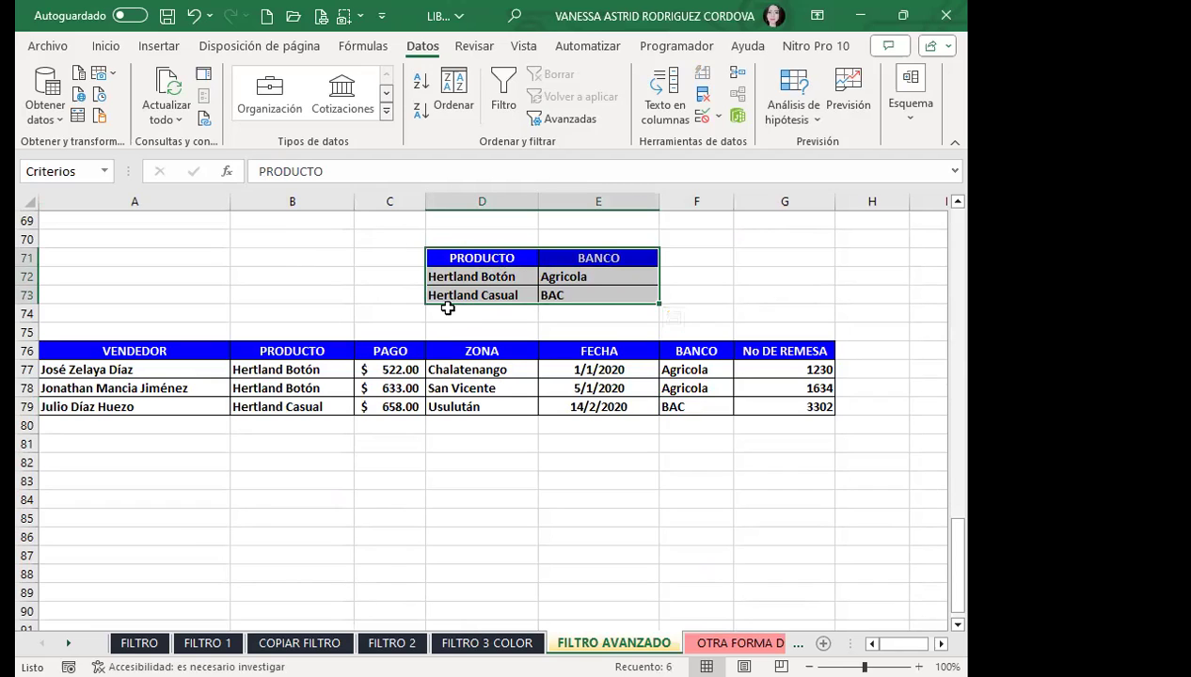
key(Escape)
key(ctrl+v)
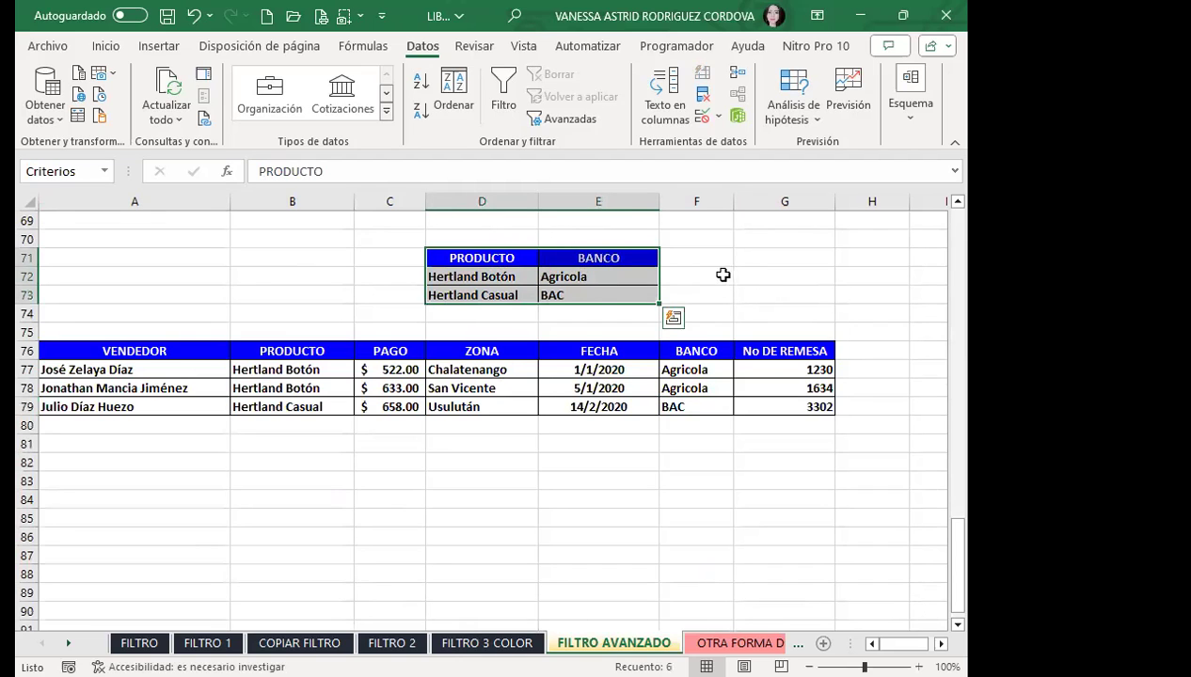
click(516, 257)
key(Escape)
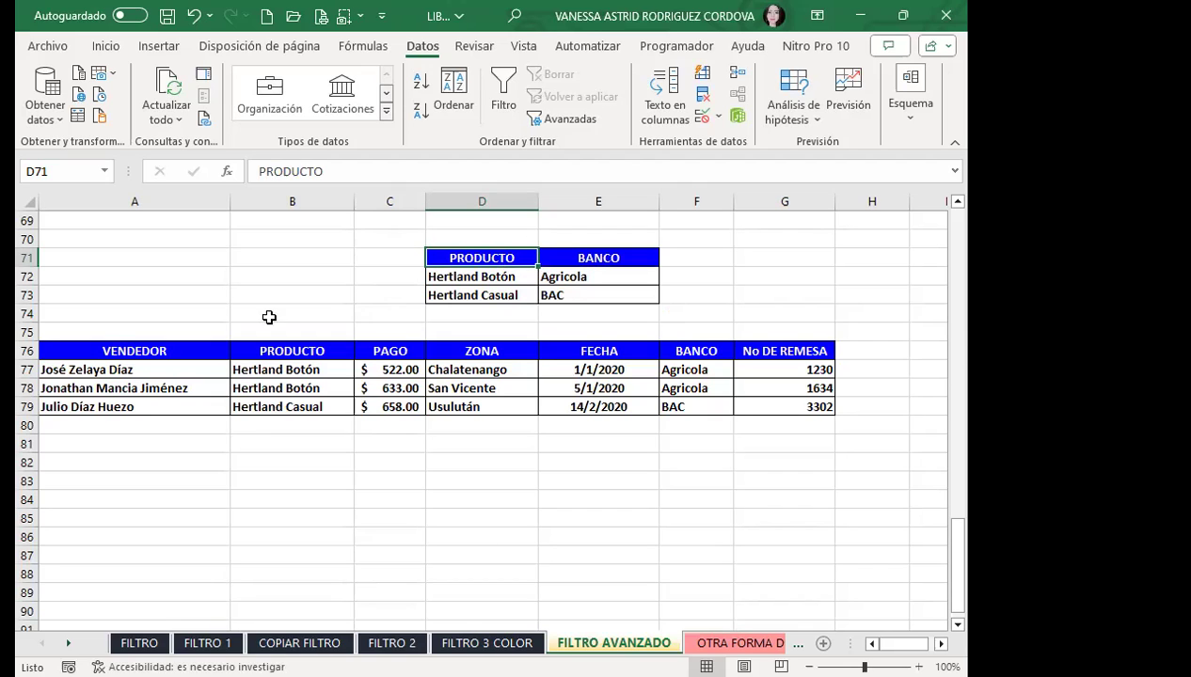
click(96, 350)
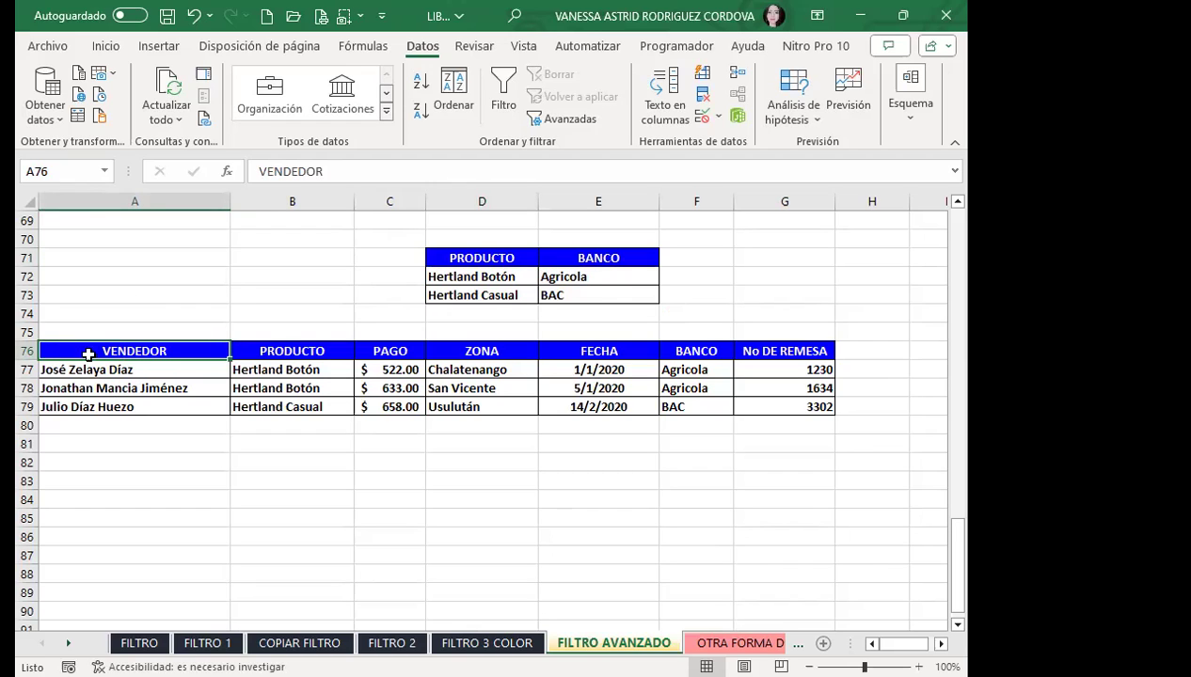
click(461, 407)
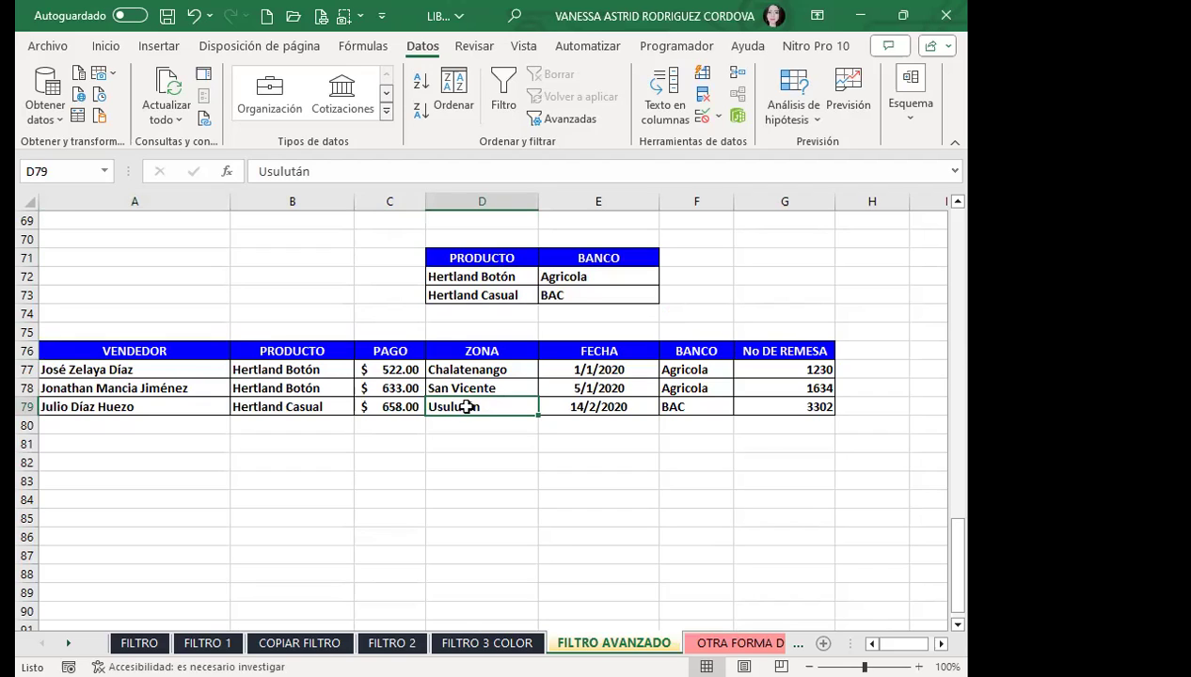
click(431, 351)
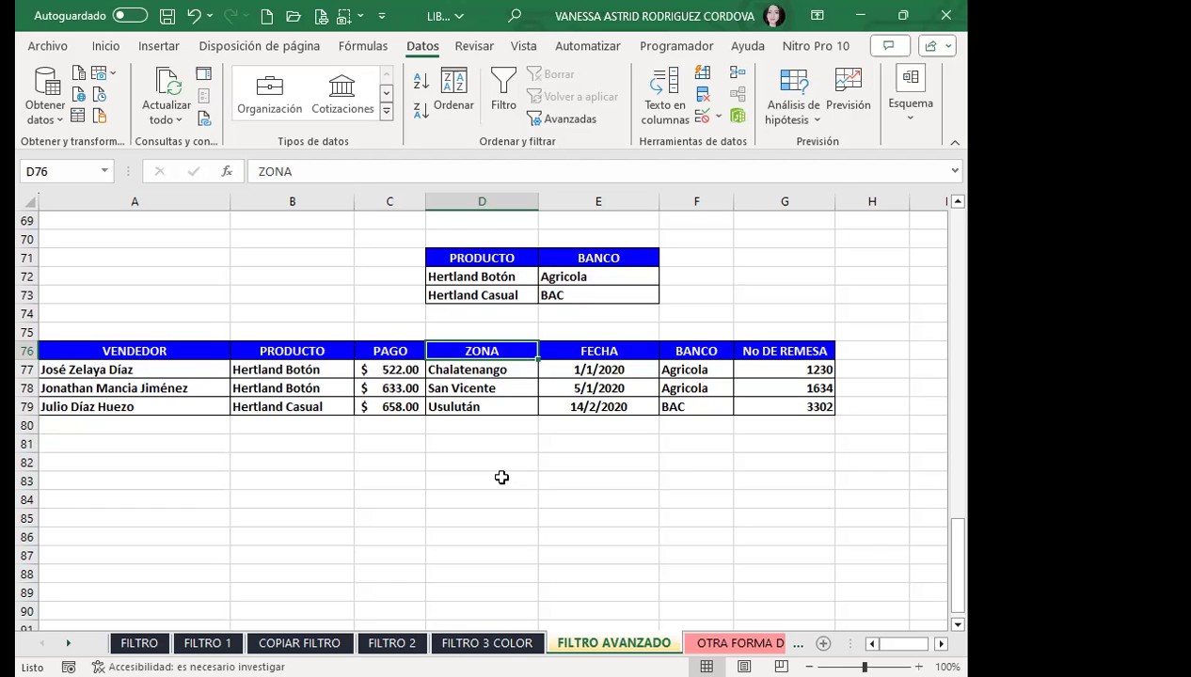
click(592, 276)
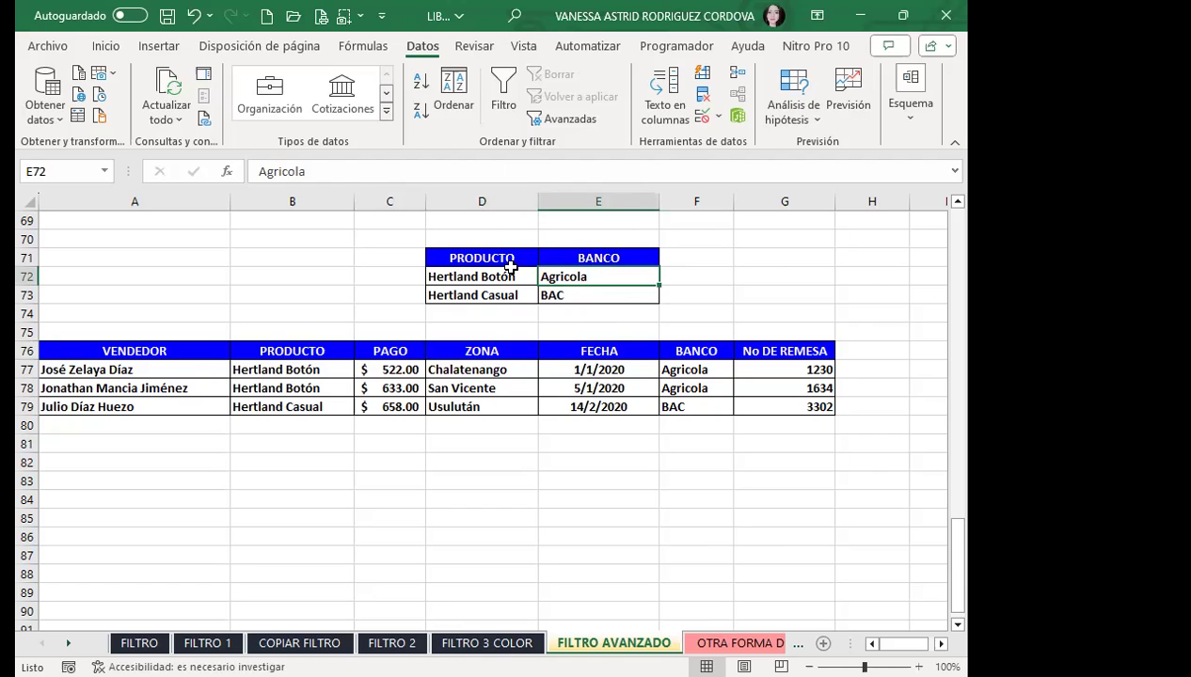
click(600, 293)
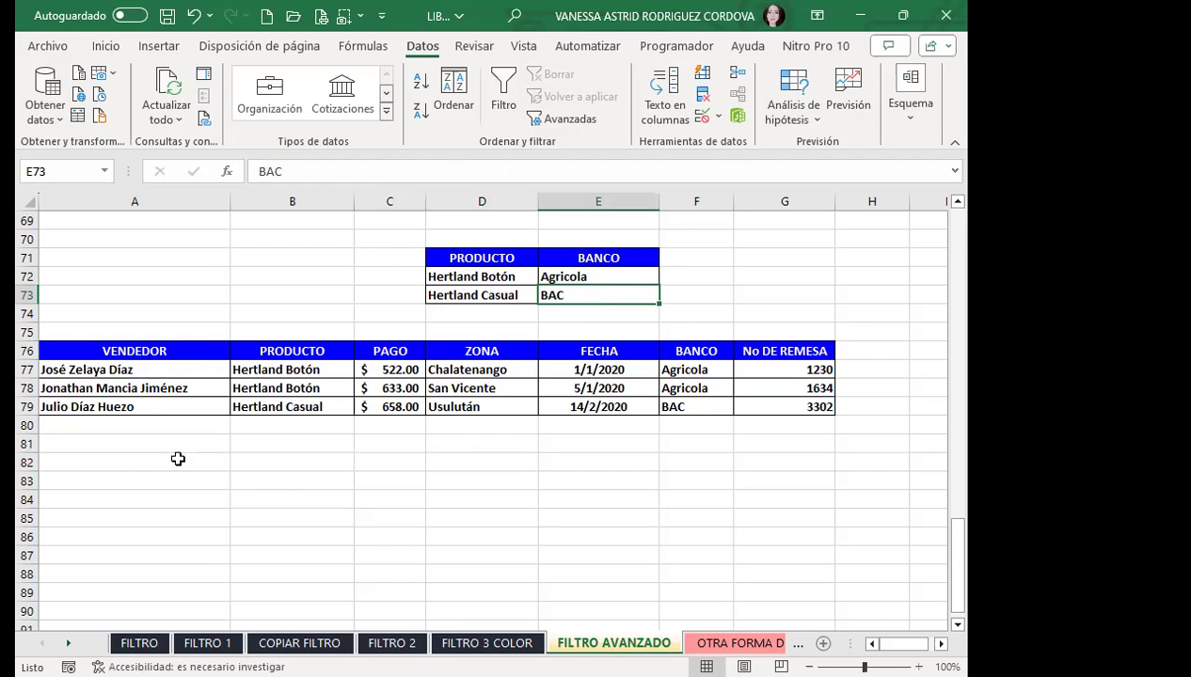
click(92, 447)
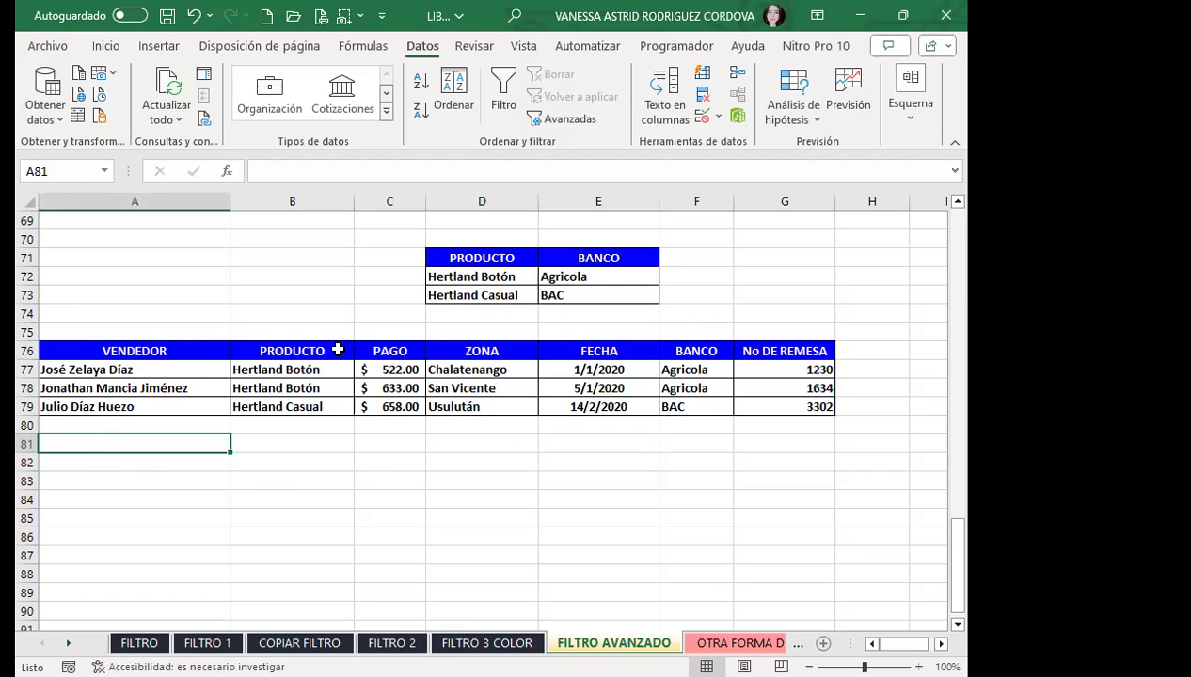
Step: Highlight the results header row and the Agricola and BAC bank criteria
drag(98, 350, 833, 351)
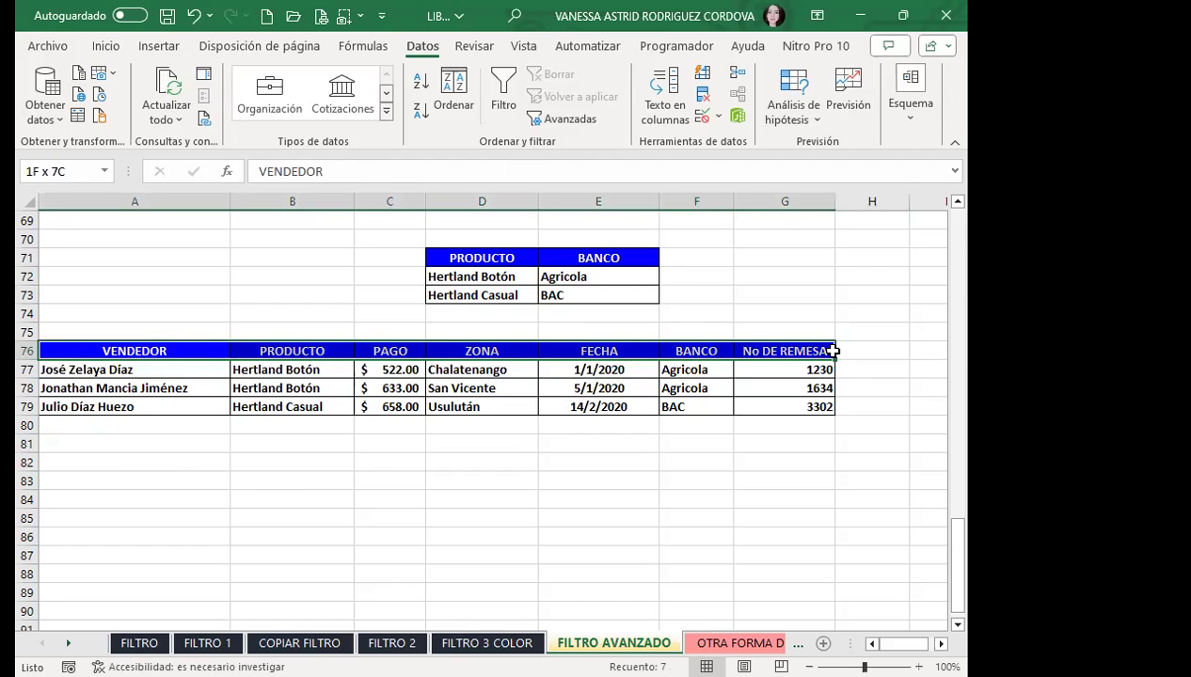
drag(61, 474, 119, 457)
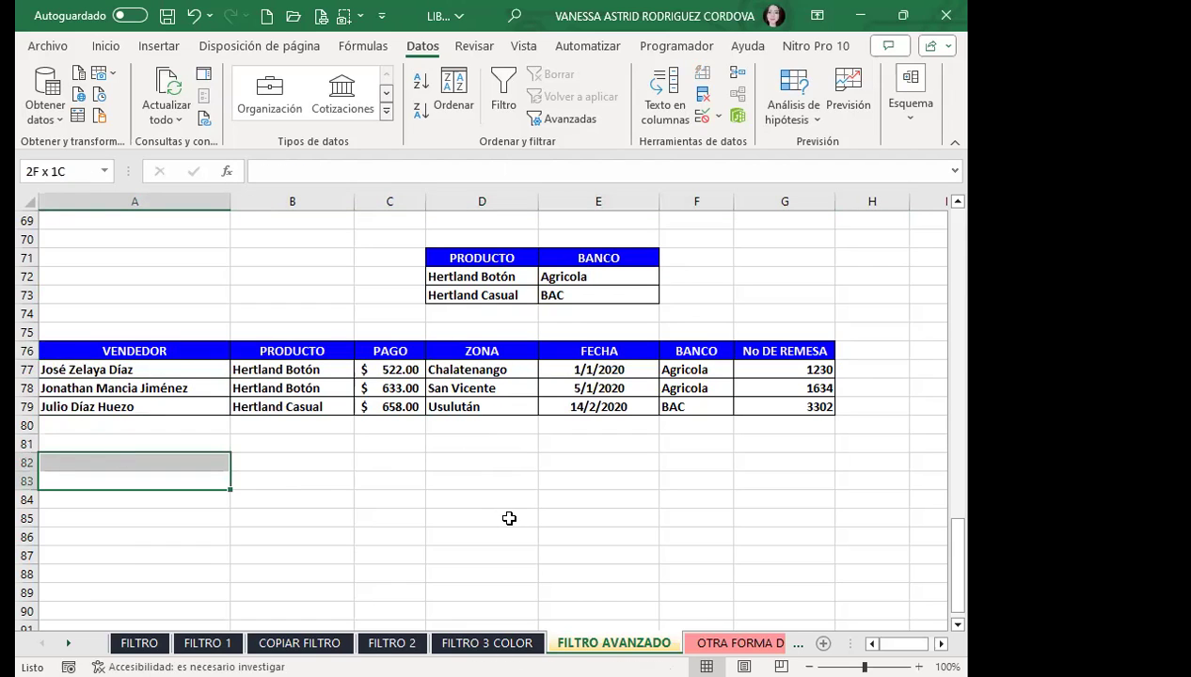
click(557, 273)
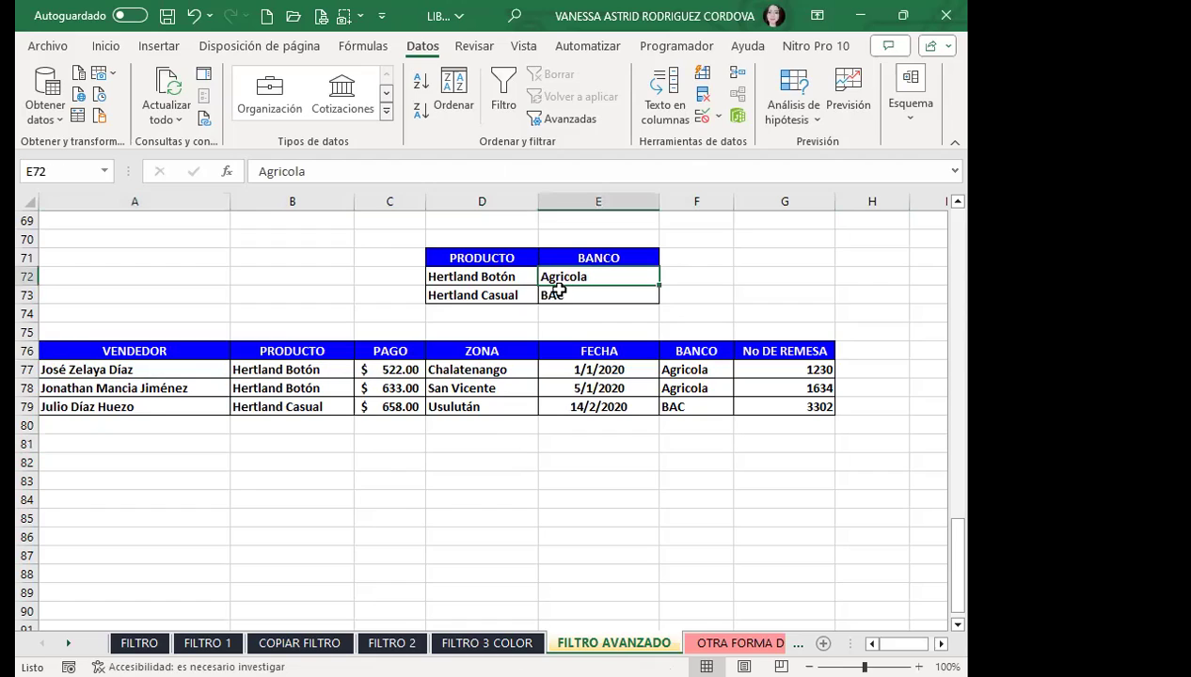
drag(558, 292, 558, 293)
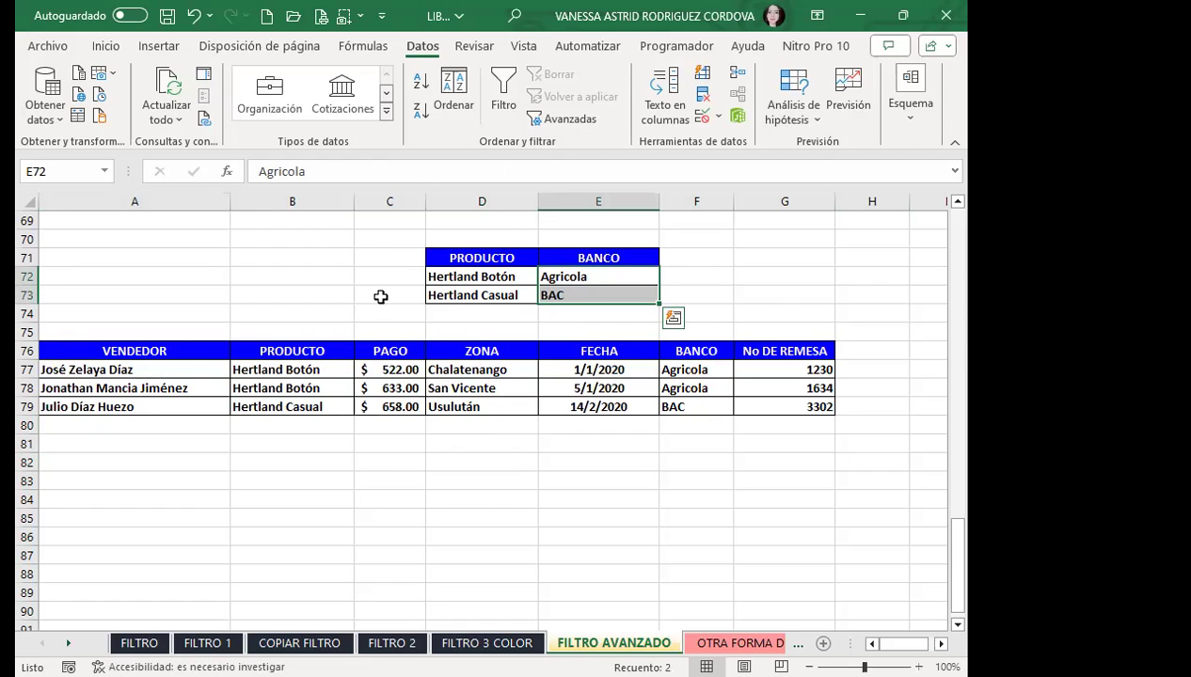
click(138, 466)
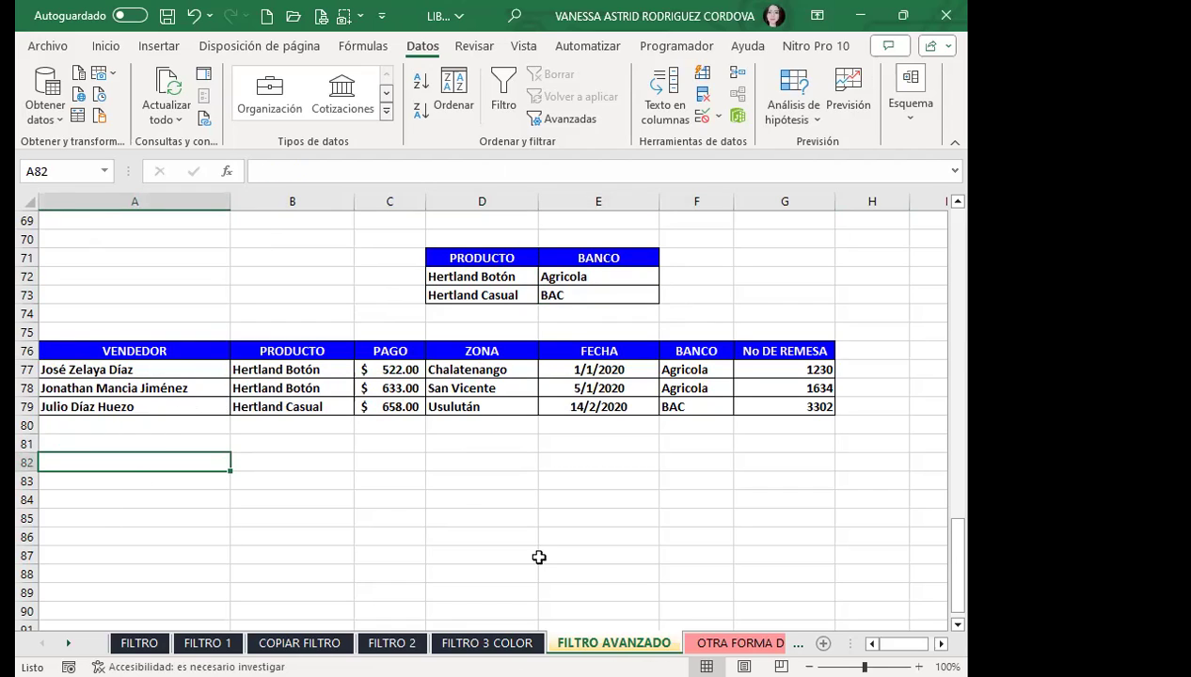
Step: Point out the matching results: 522.00 payment, Hertland Botón, Chalatenango, San Vicente, Usulután
click(411, 371)
click(480, 407)
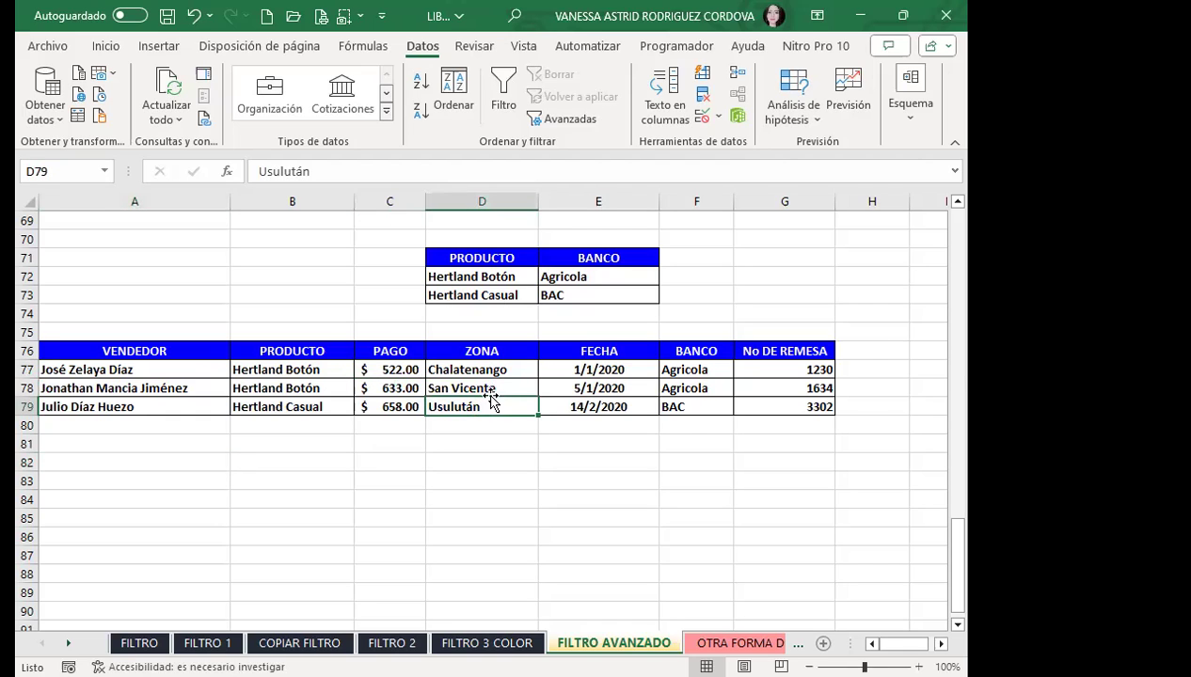
click(519, 385)
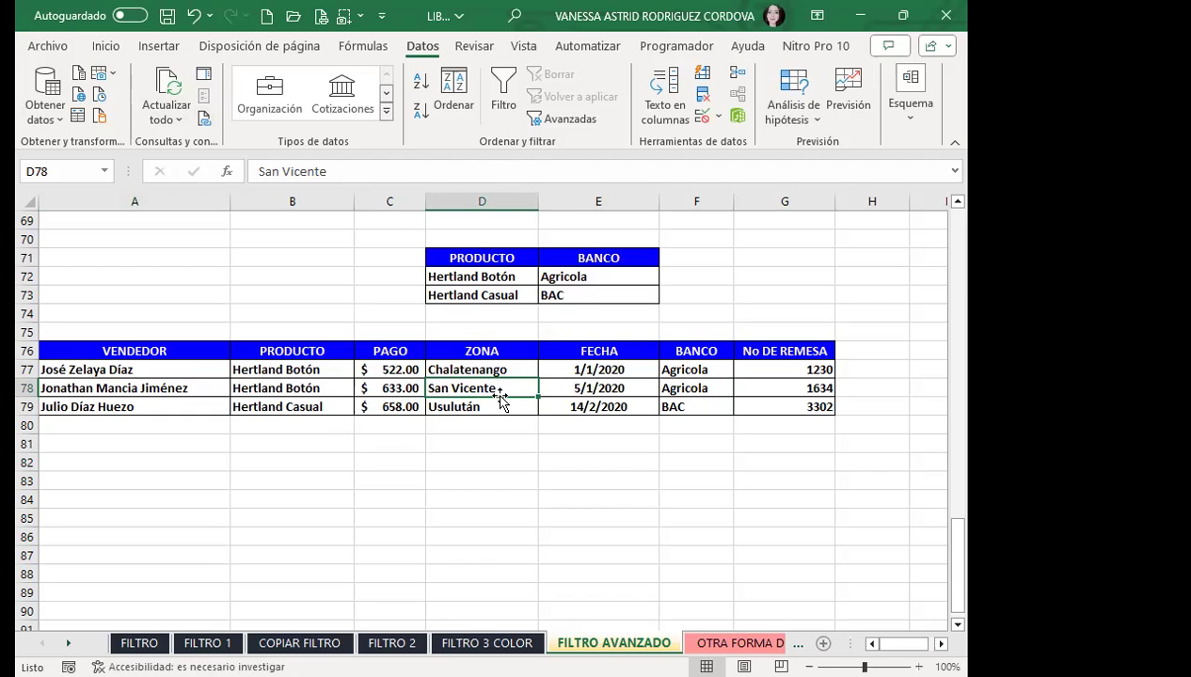
click(273, 368)
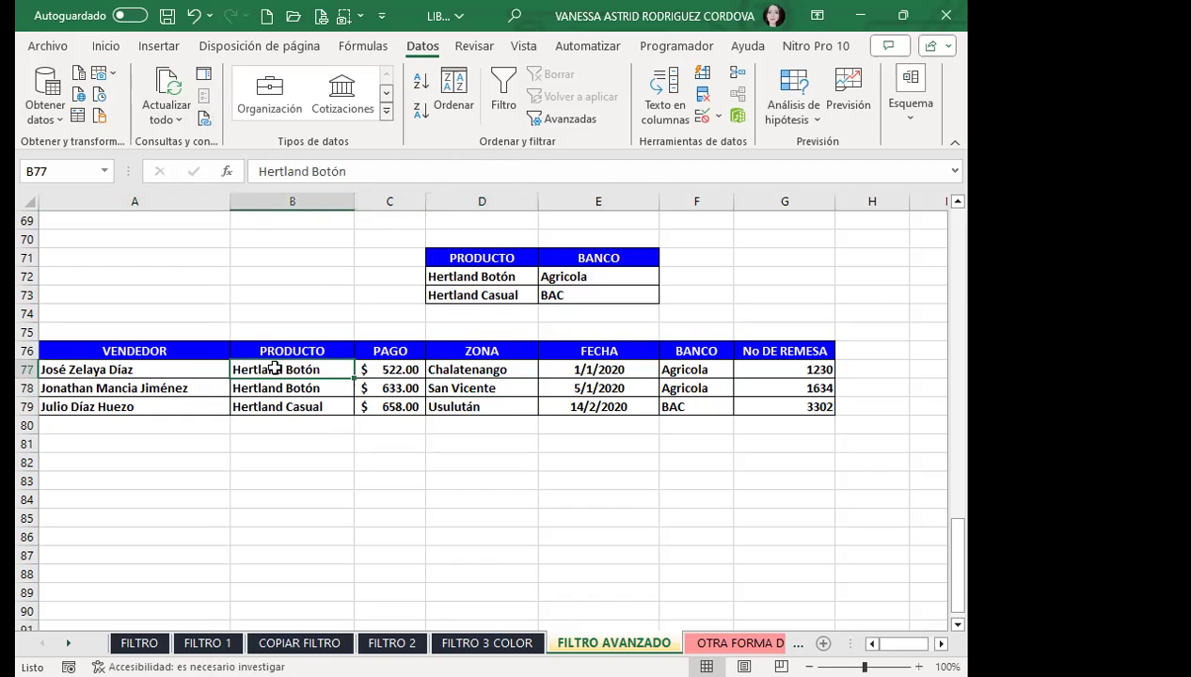
click(454, 369)
click(478, 388)
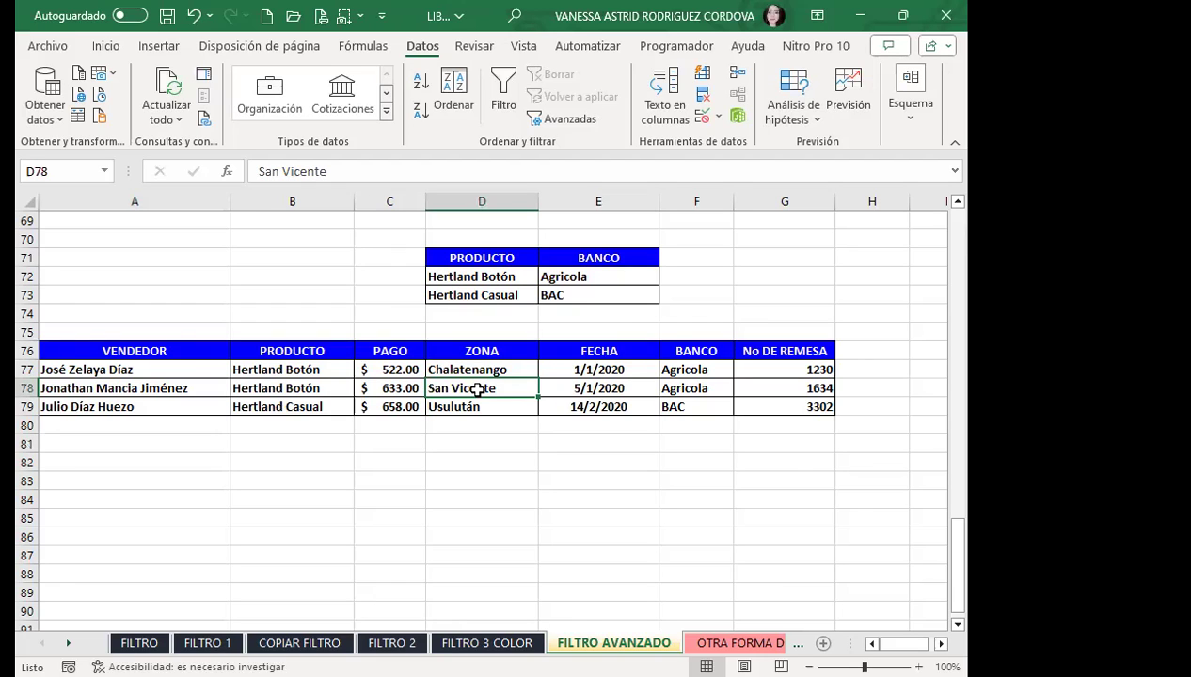
scroll(456, 367, up, 18)
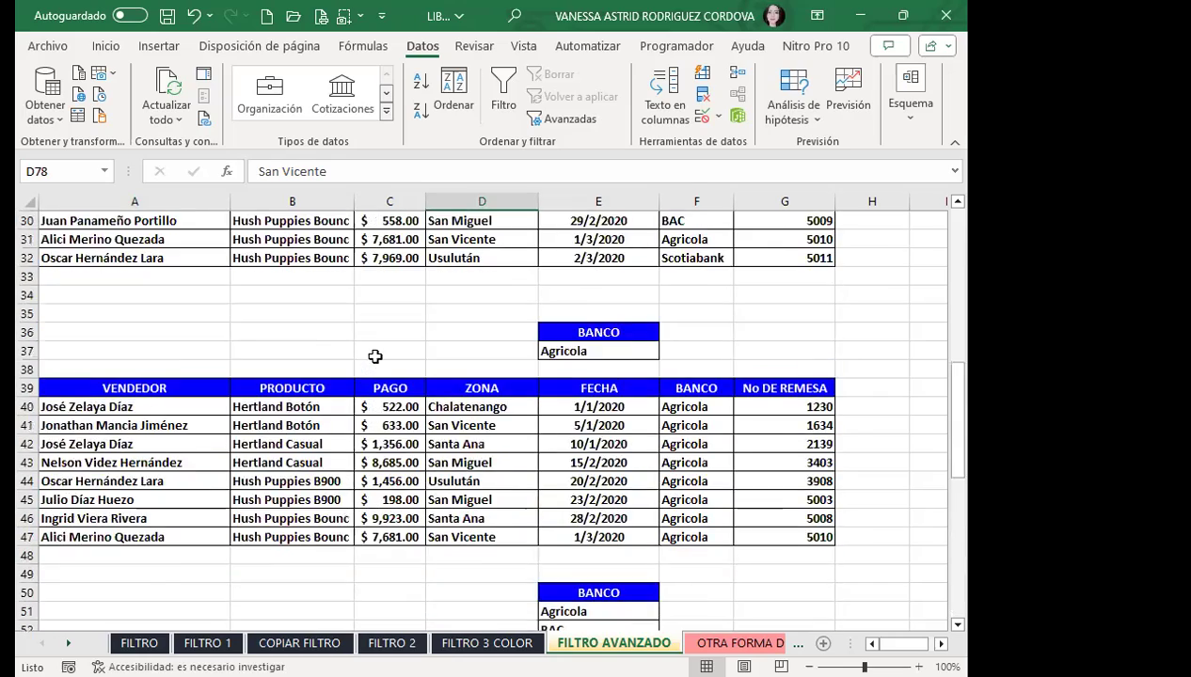
scroll(414, 347, up, 5)
click(477, 226)
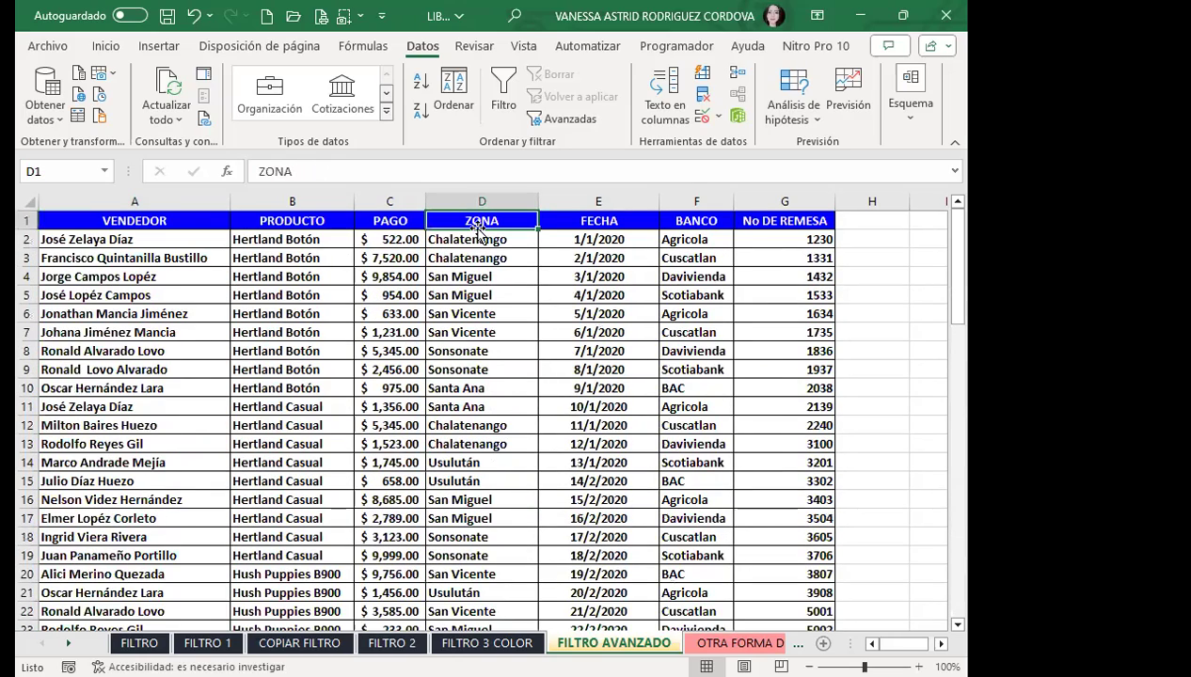
text(I)
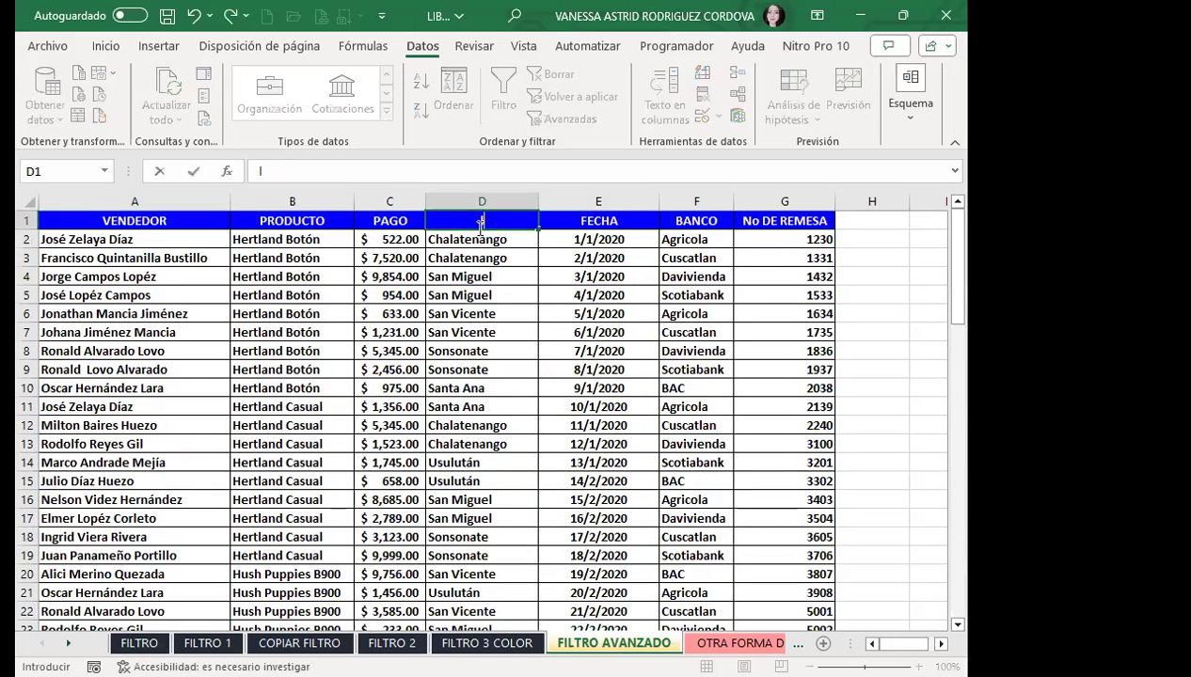
key(Escape)
click(483, 311)
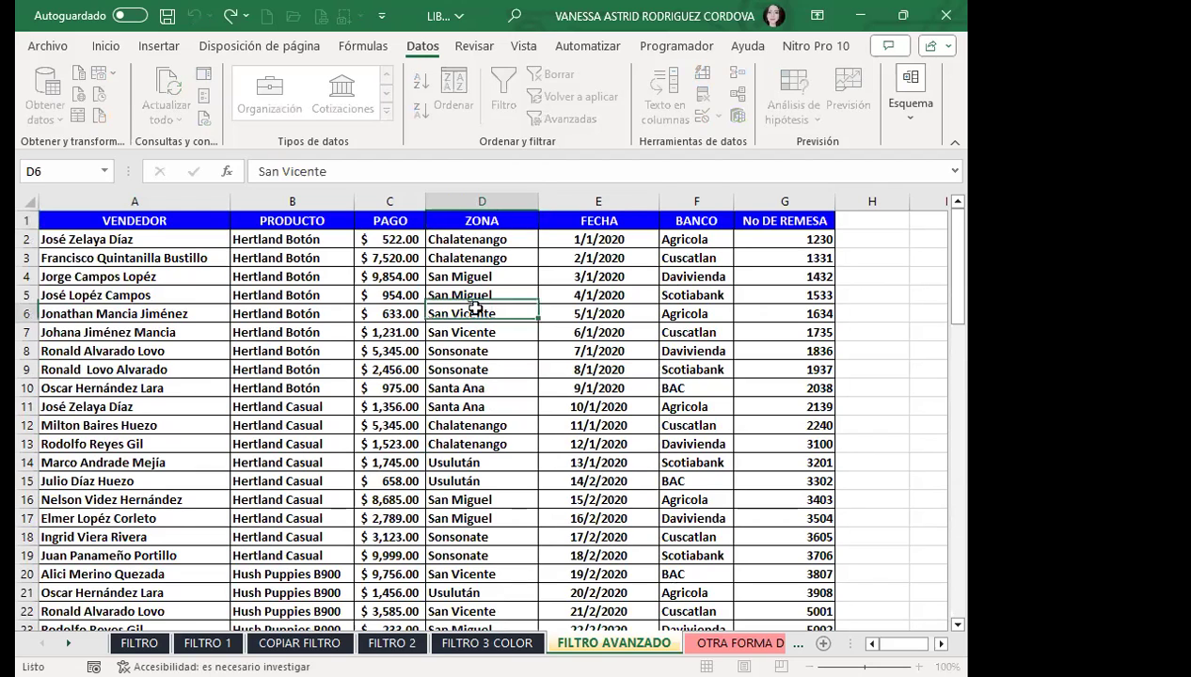
click(465, 218)
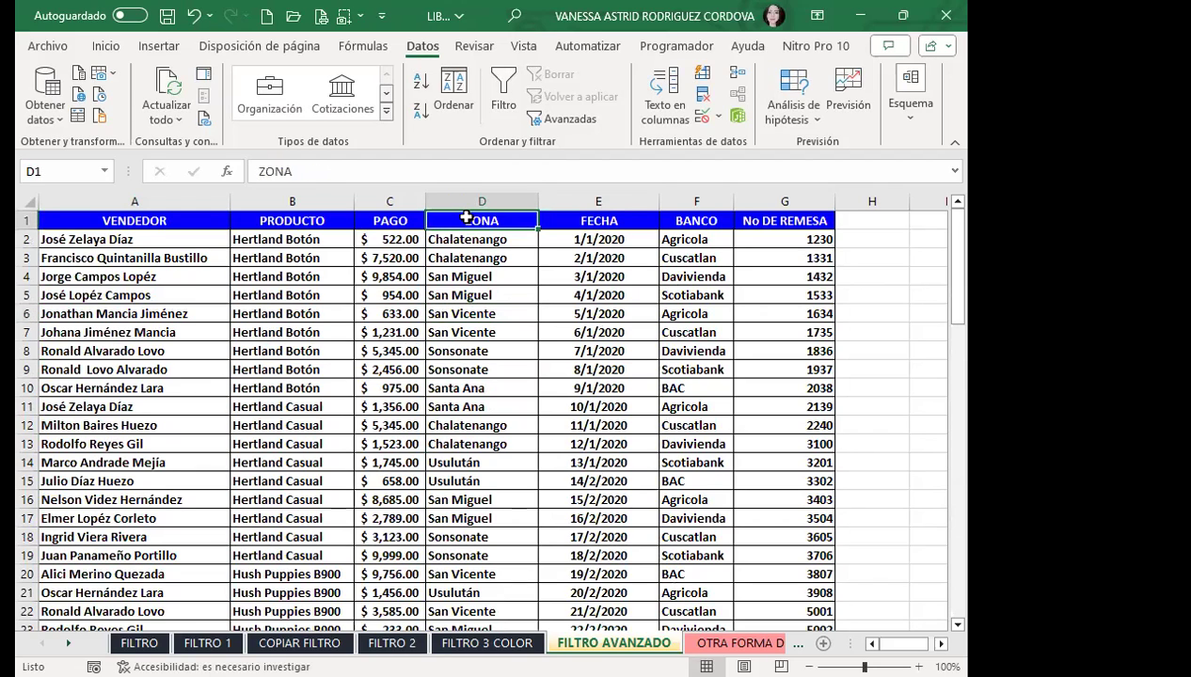
text(I)
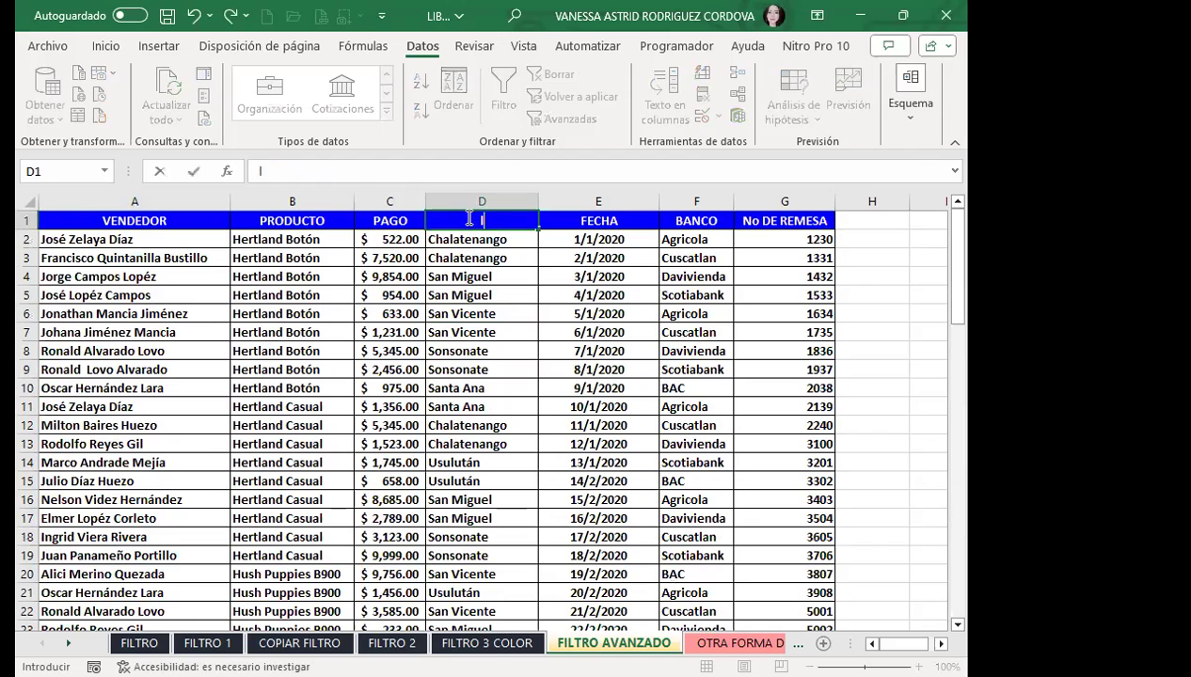
click(452, 332)
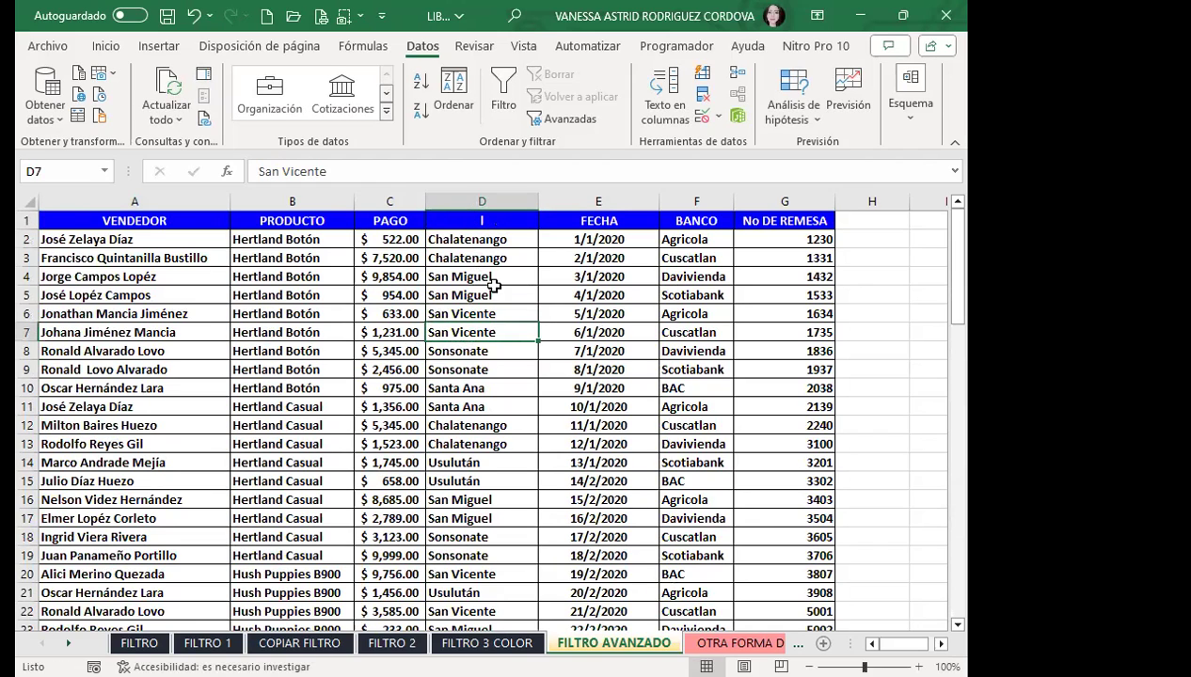
key(ctrl+z)
Step: Turn on Filtro for the sales table and inspect the ZONA column's Filtros de texto options
click(503, 82)
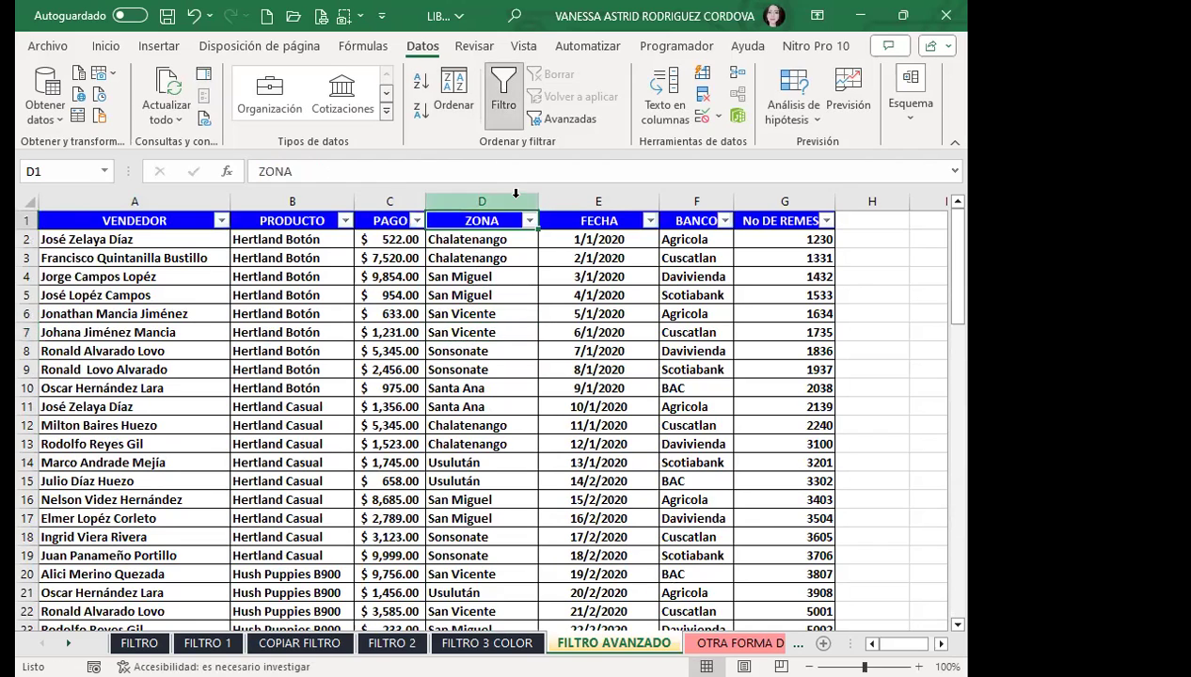
key(alt+Down)
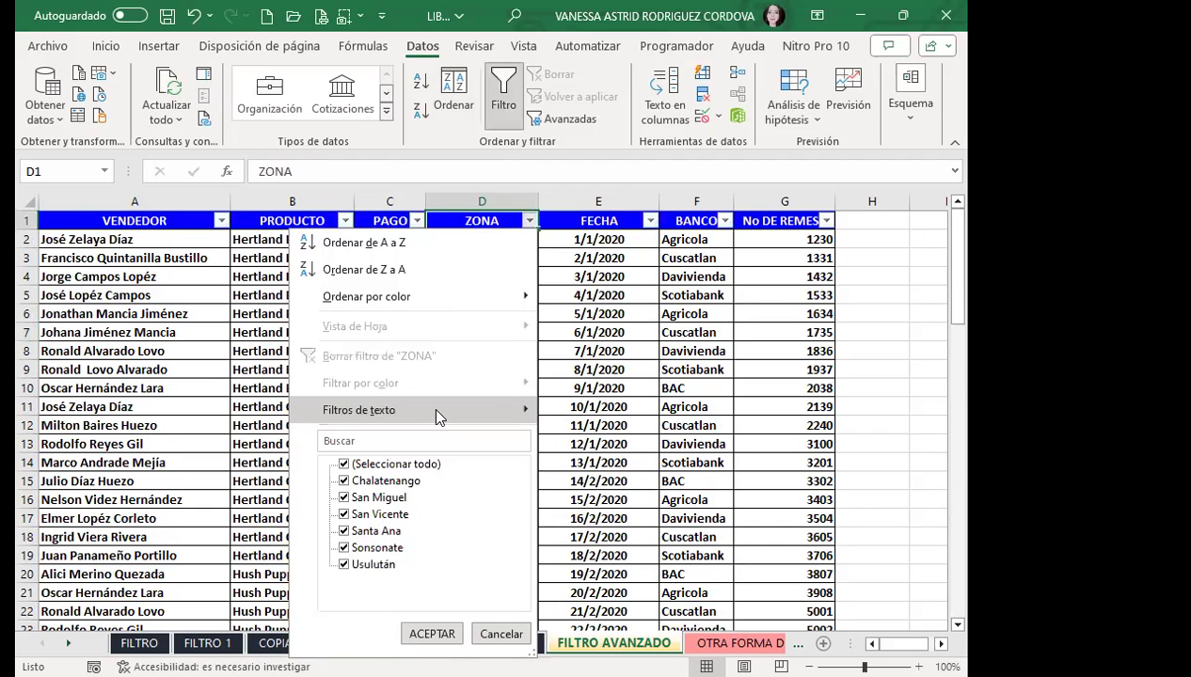
mouse_move(436, 411)
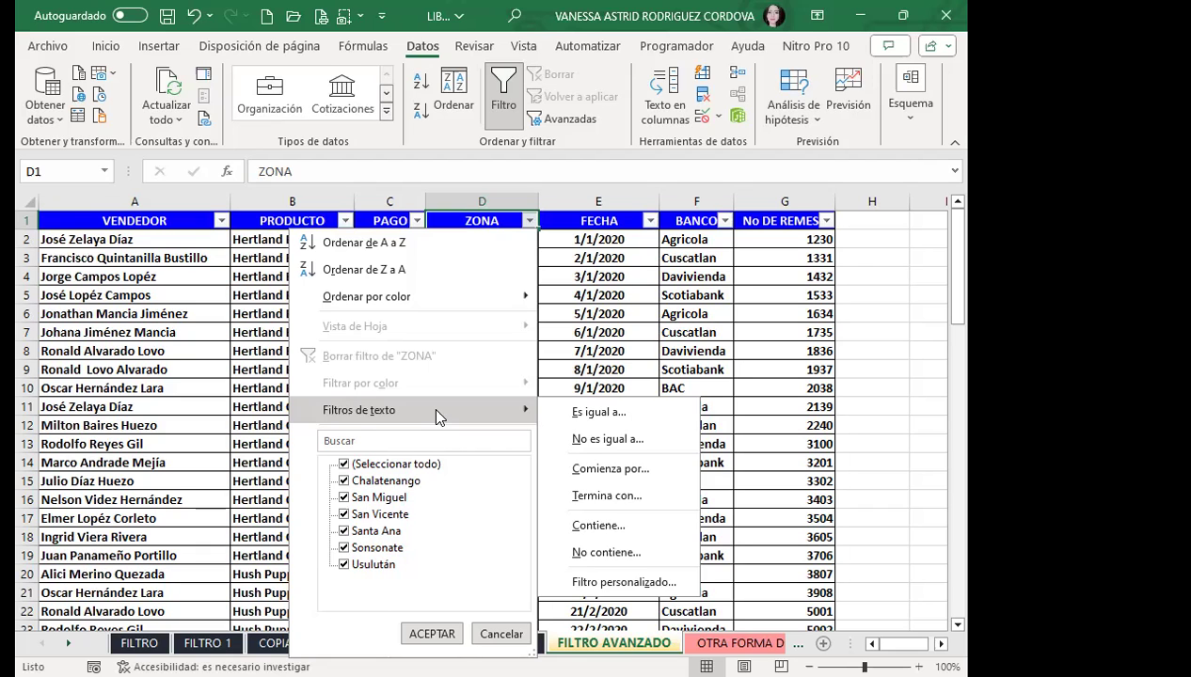
click(476, 220)
Step: Select ZONA cells D2 and D13, then go to the OTRA FORMA DE FILTRO sheet
double_click(476, 220)
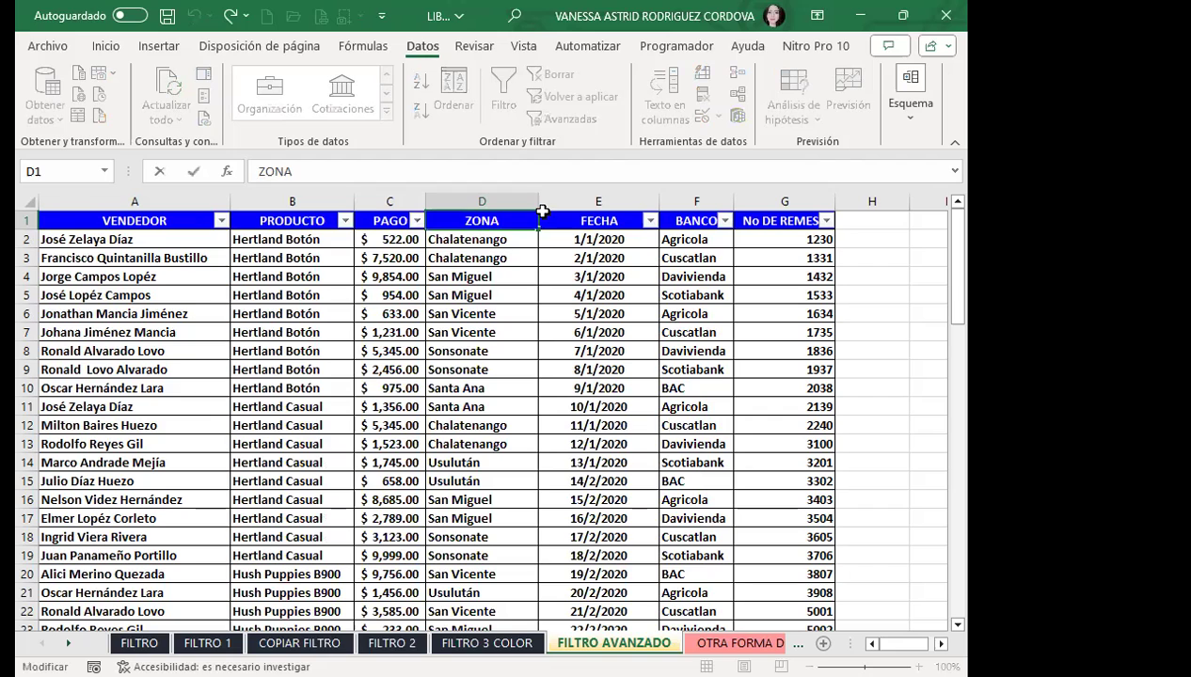
click(515, 239)
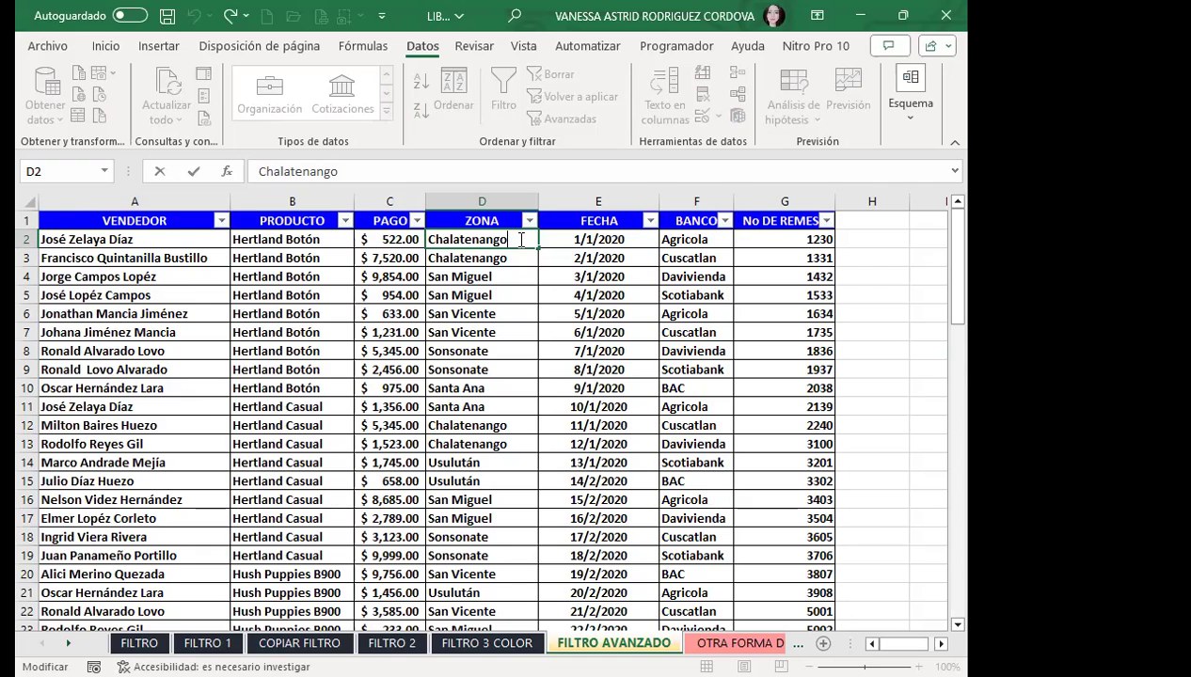
click(492, 438)
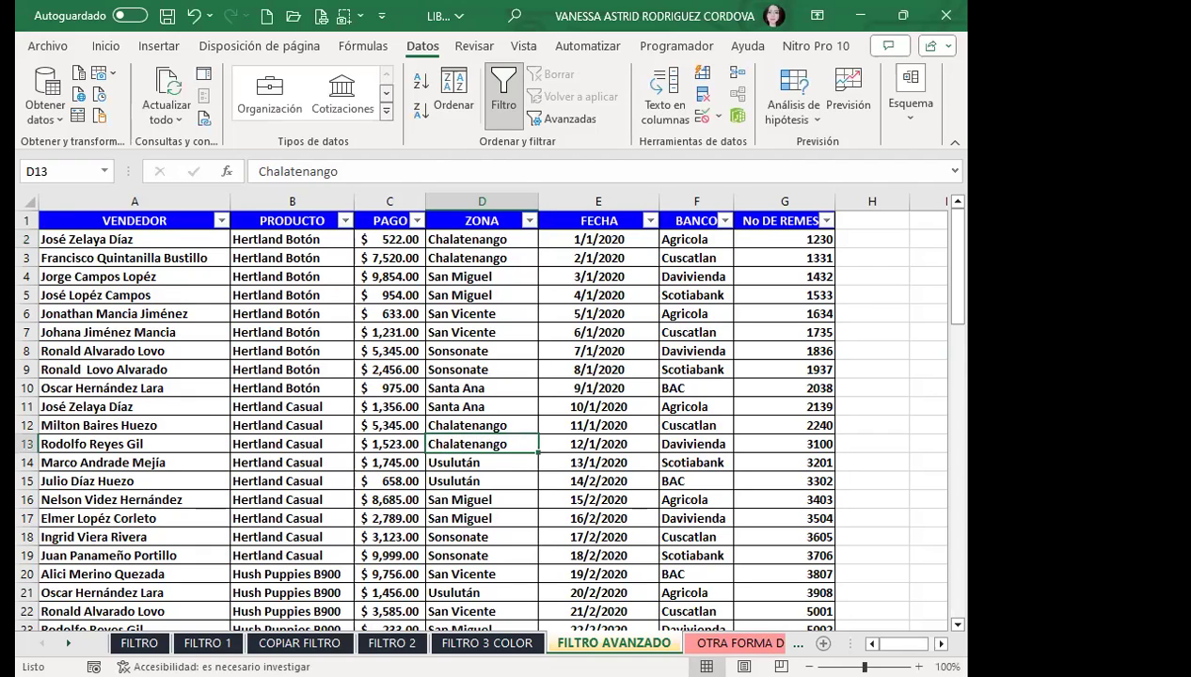
click(740, 643)
Step: Check the FILTRO AVANZADO sheet, selecting Sonsonate in D9 and a date in the Agricola results
click(480, 368)
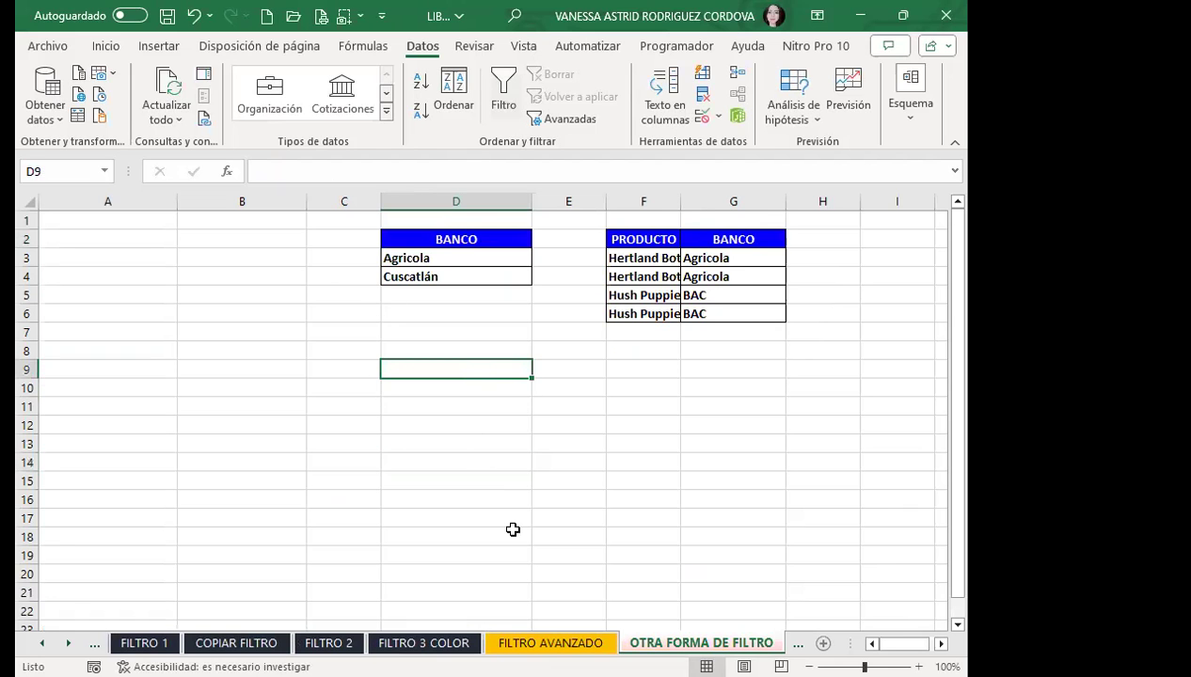
key(ctrl+Page_Up)
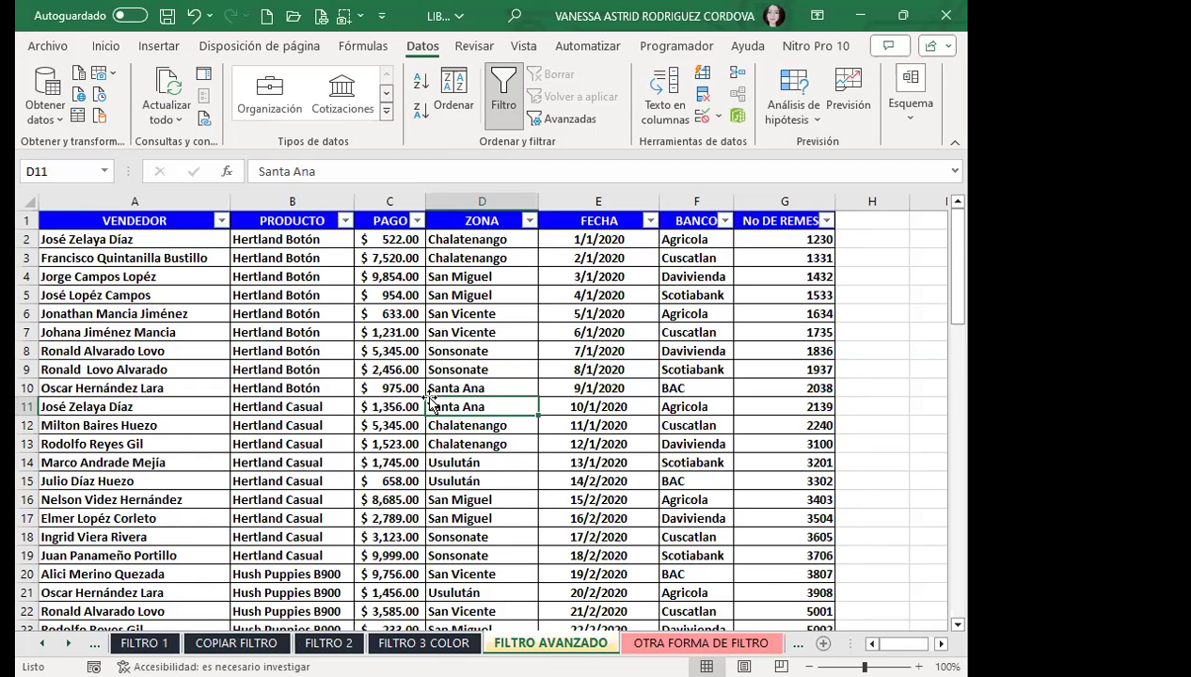
click(511, 374)
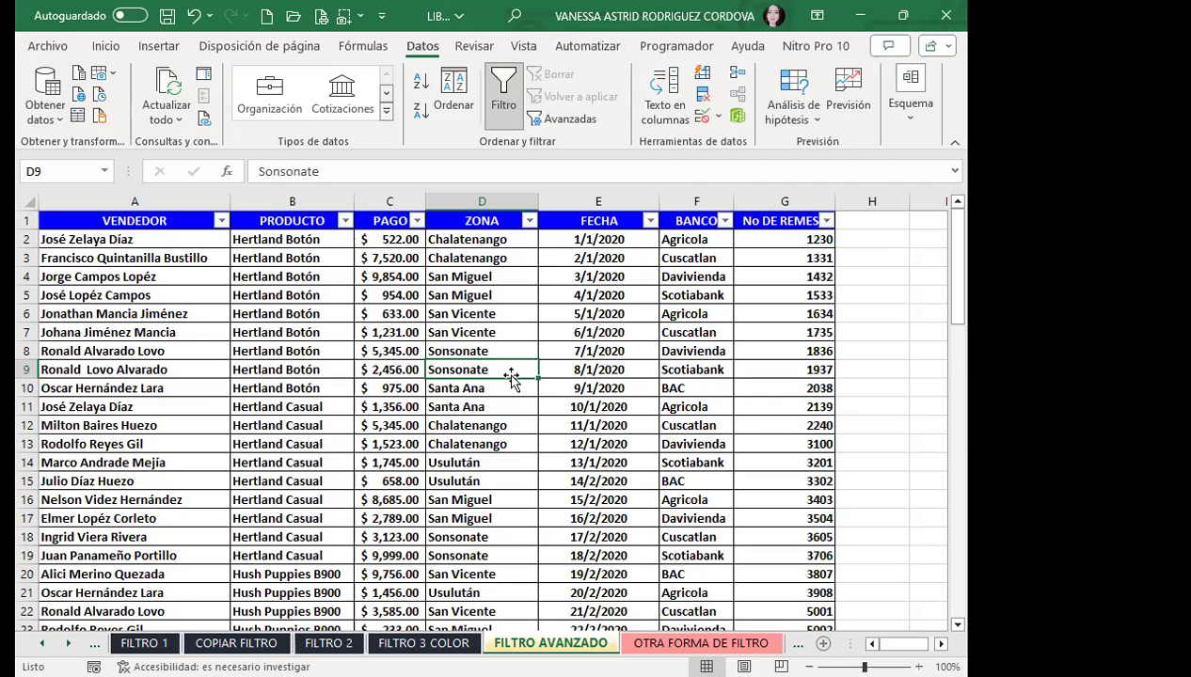
scroll(511, 376, down, 10)
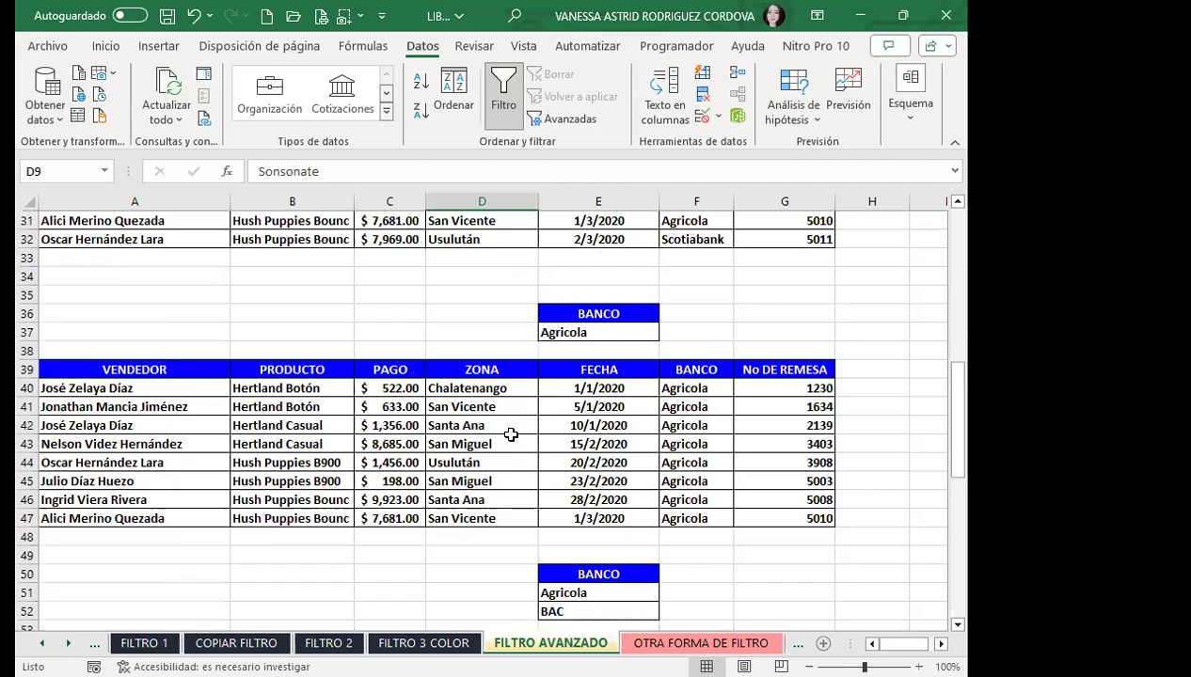
click(557, 386)
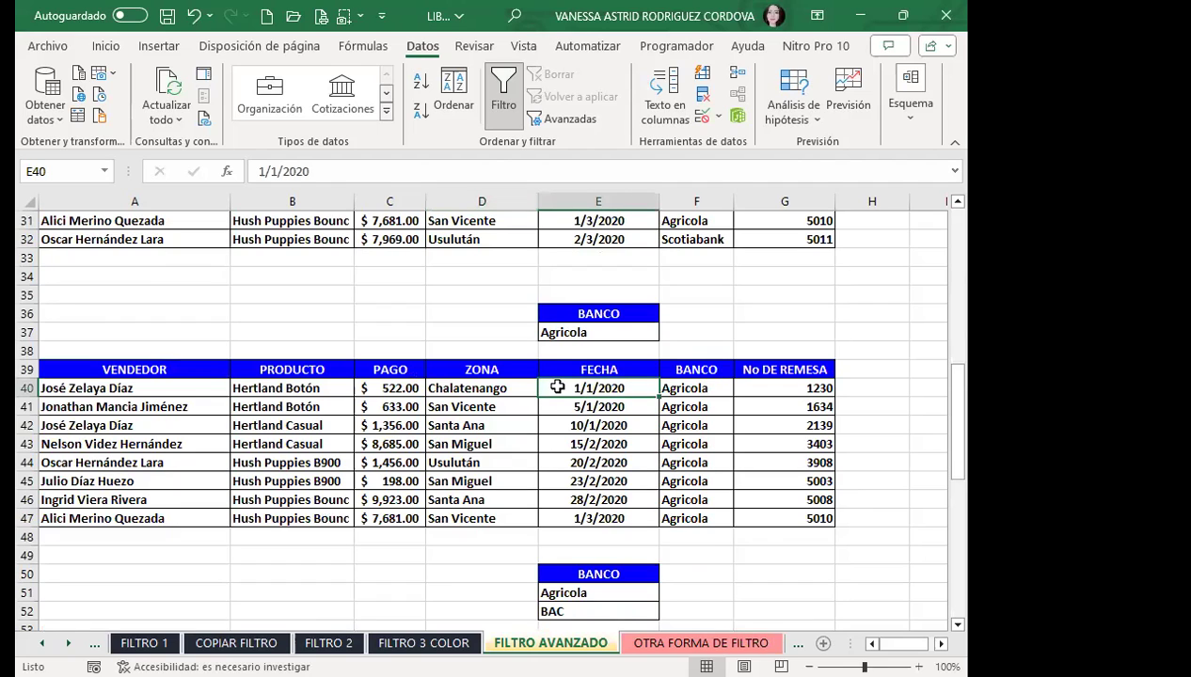
Step: Back on OTRA FORMA DE FILTRO, AutoFit column F to show the full product names
click(701, 642)
click(426, 351)
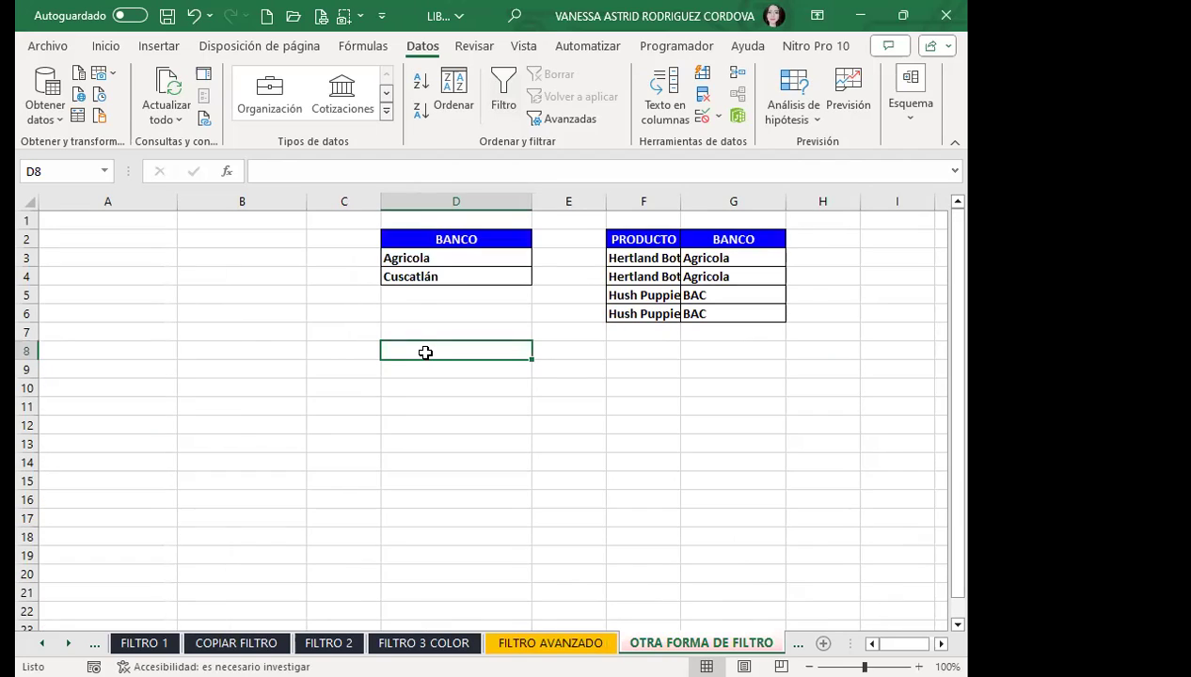
click(428, 312)
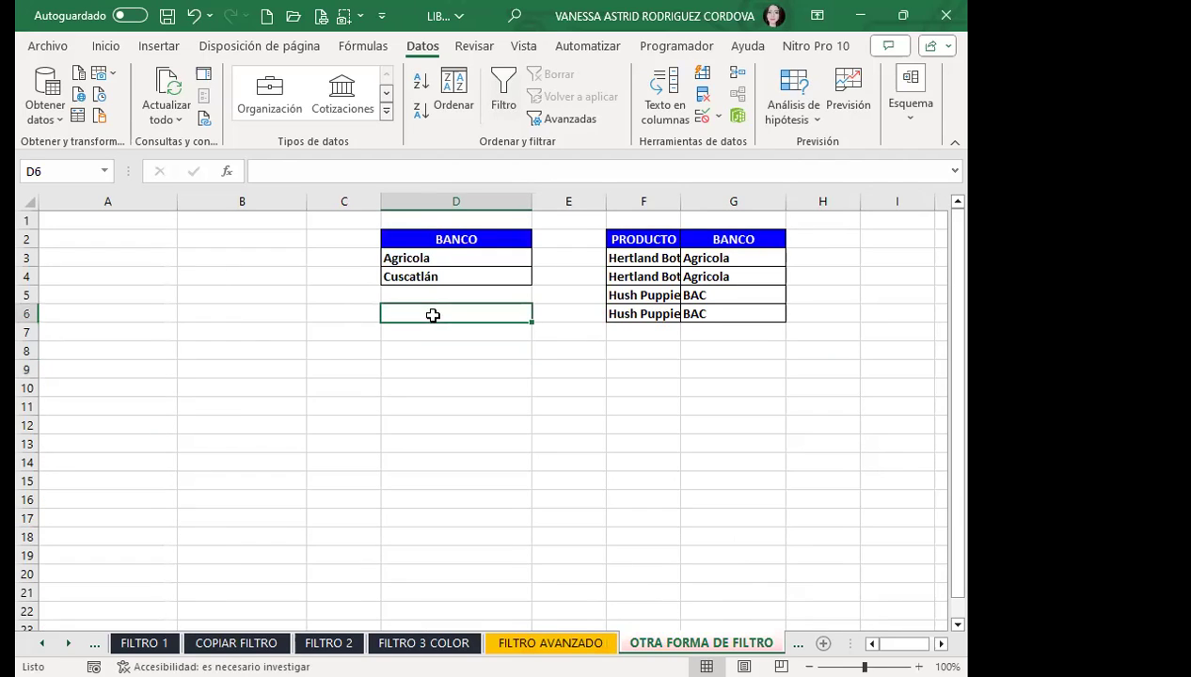
click(491, 406)
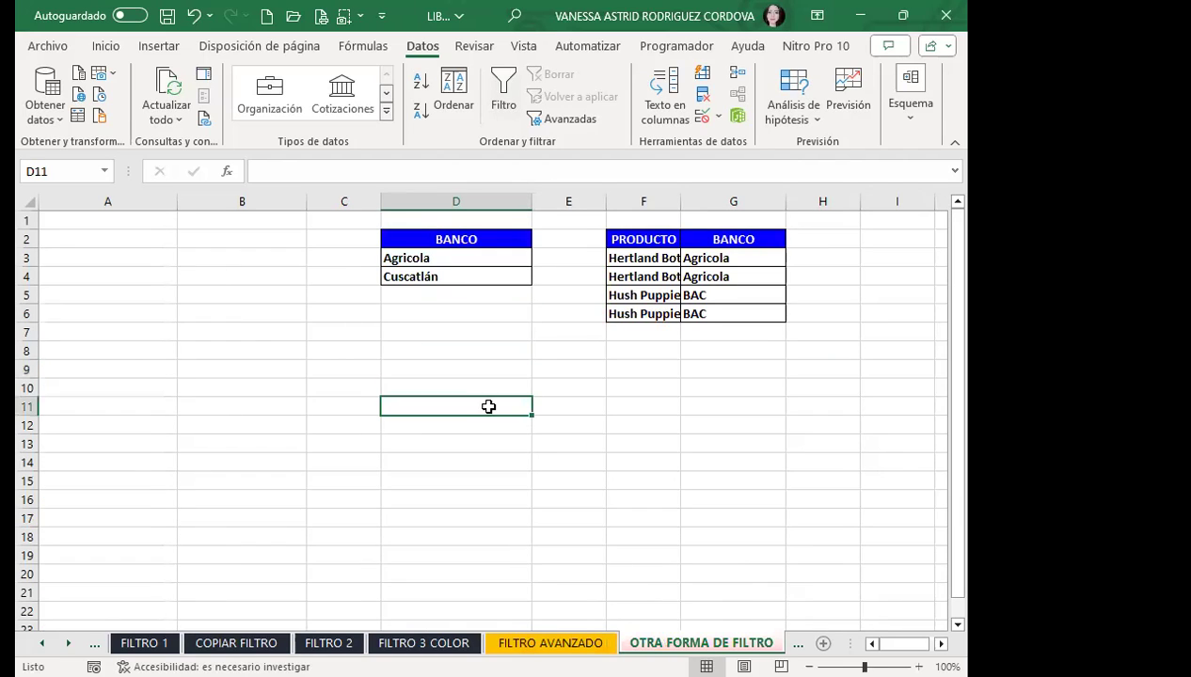
click(461, 354)
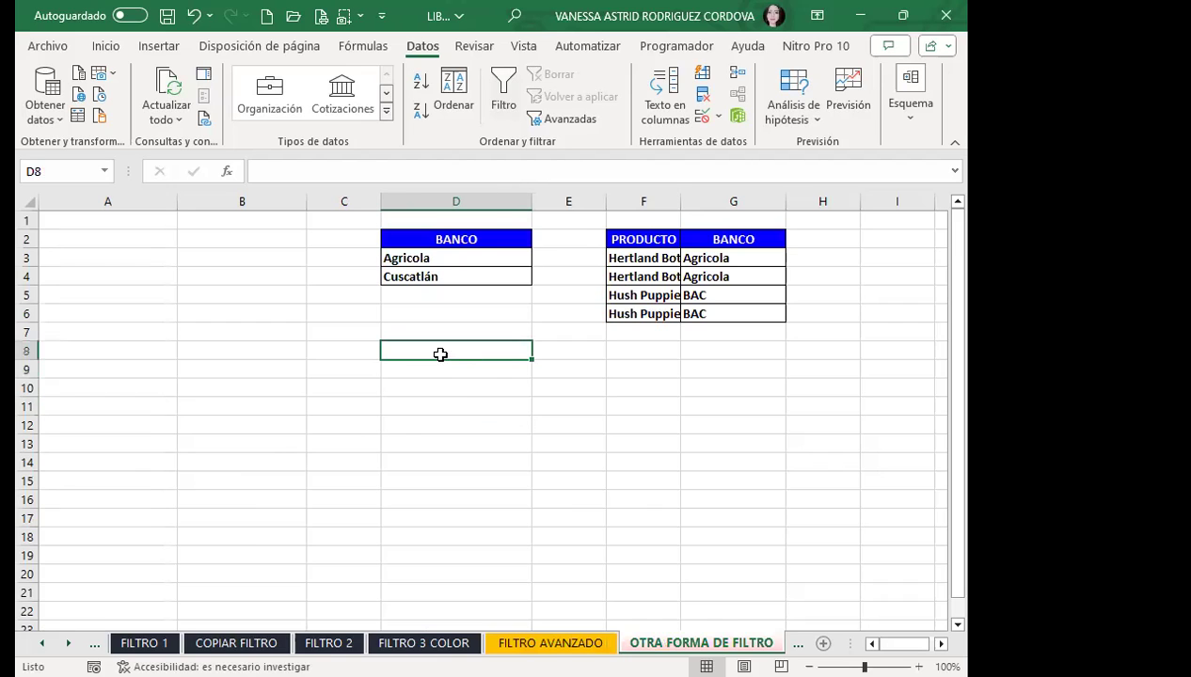
click(421, 310)
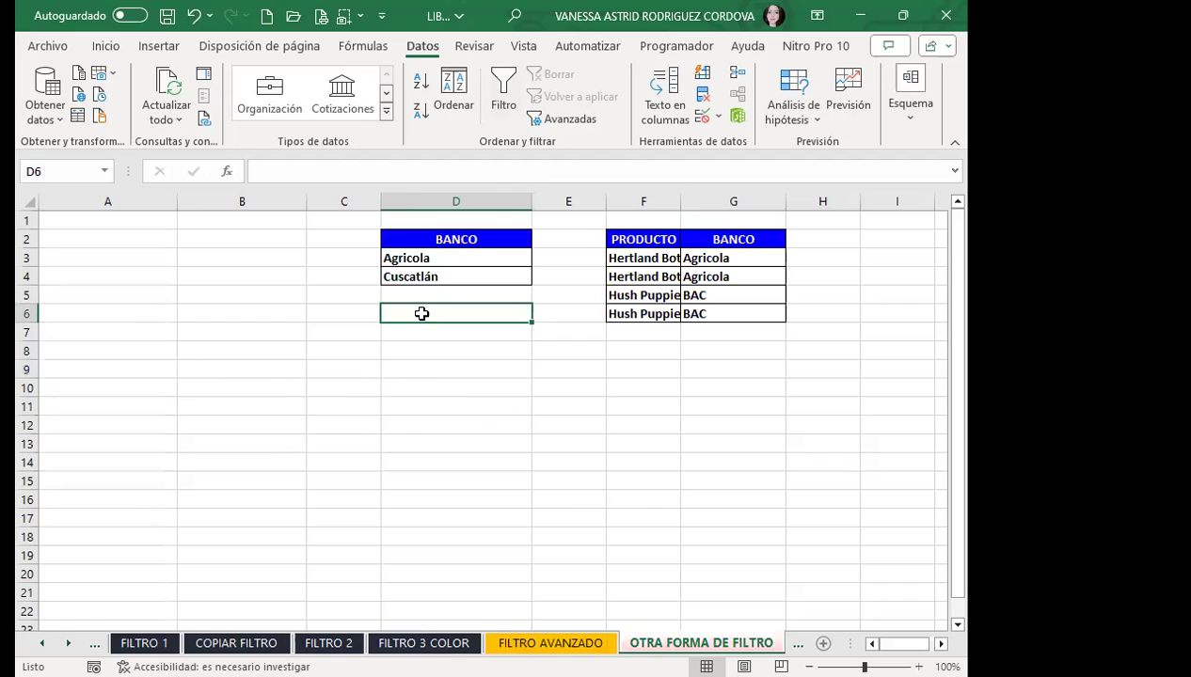
click(386, 331)
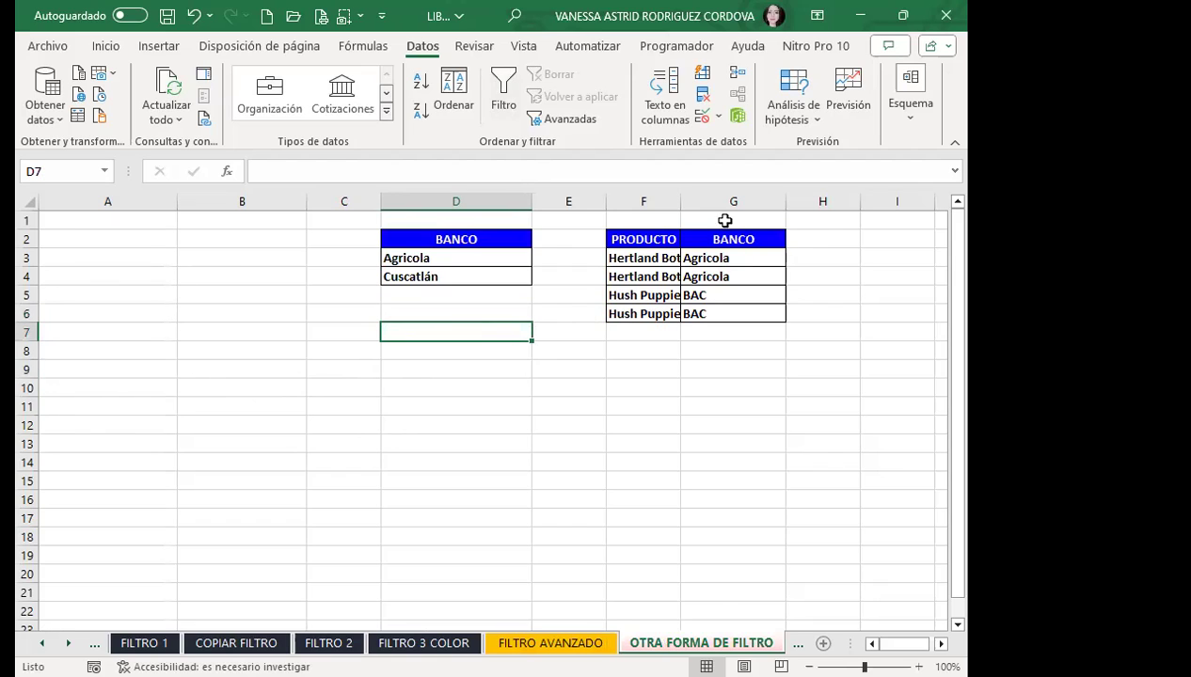
double_click(681, 201)
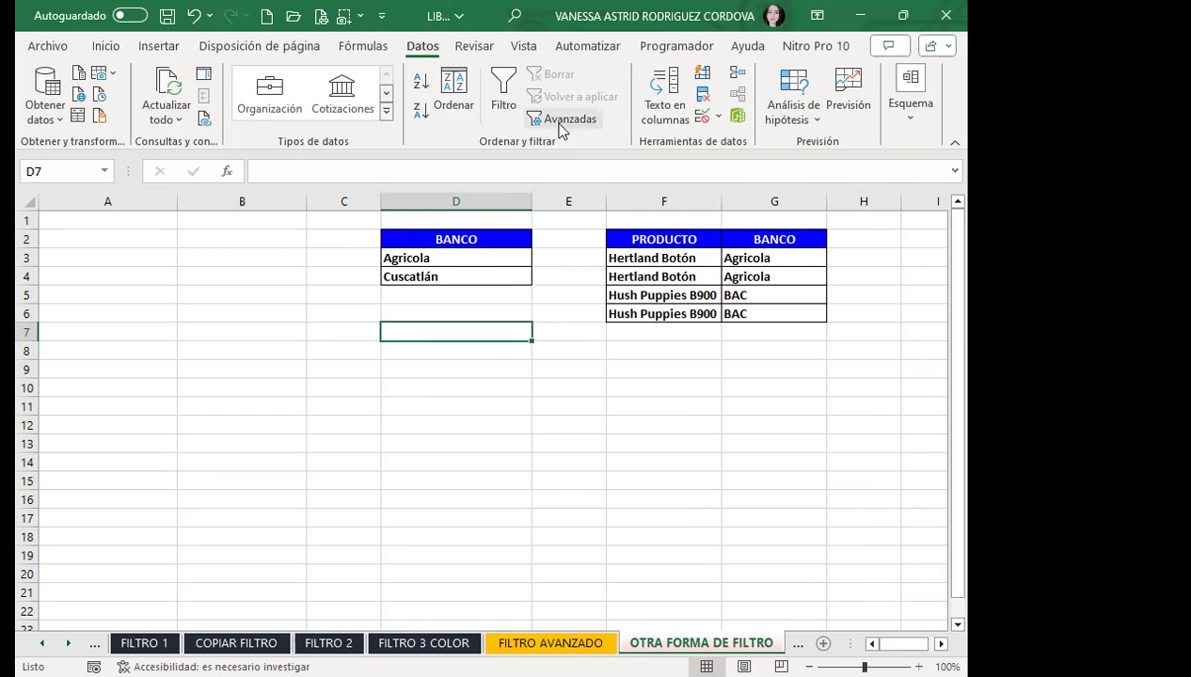
Step: Cancel the Filtro avanzado dialog and return to a cell in FILTRO AVANZADO's data table
click(456, 264)
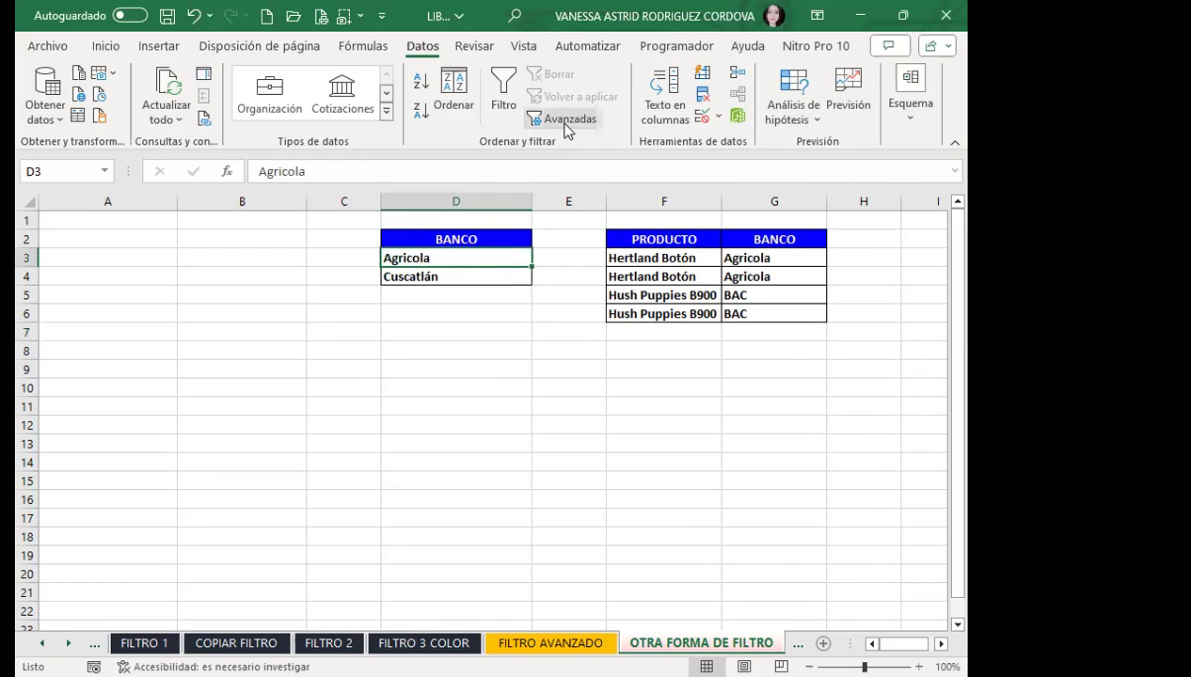
click(563, 119)
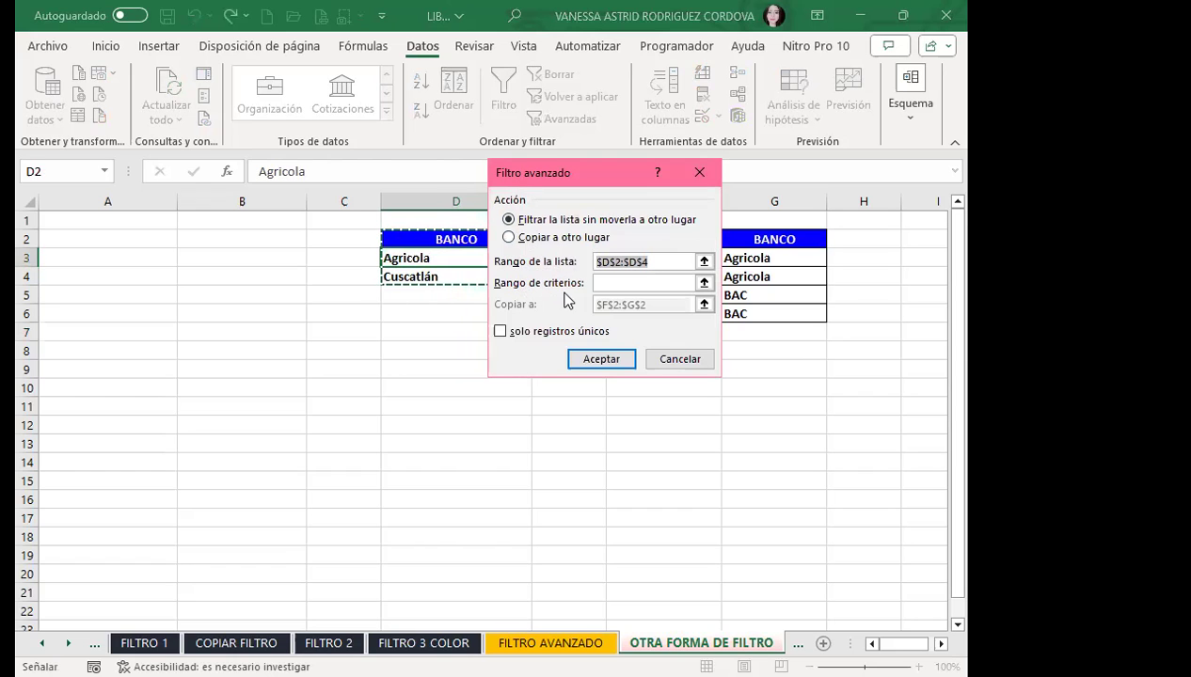
click(701, 175)
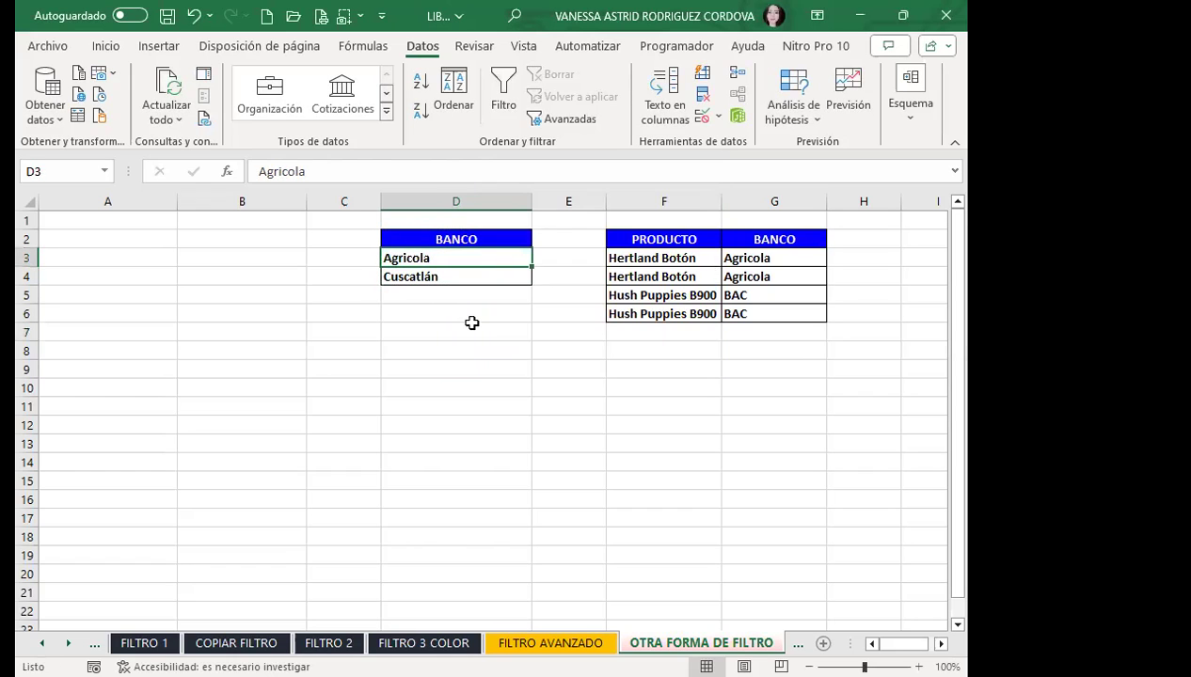
key(ctrl+Page_Up)
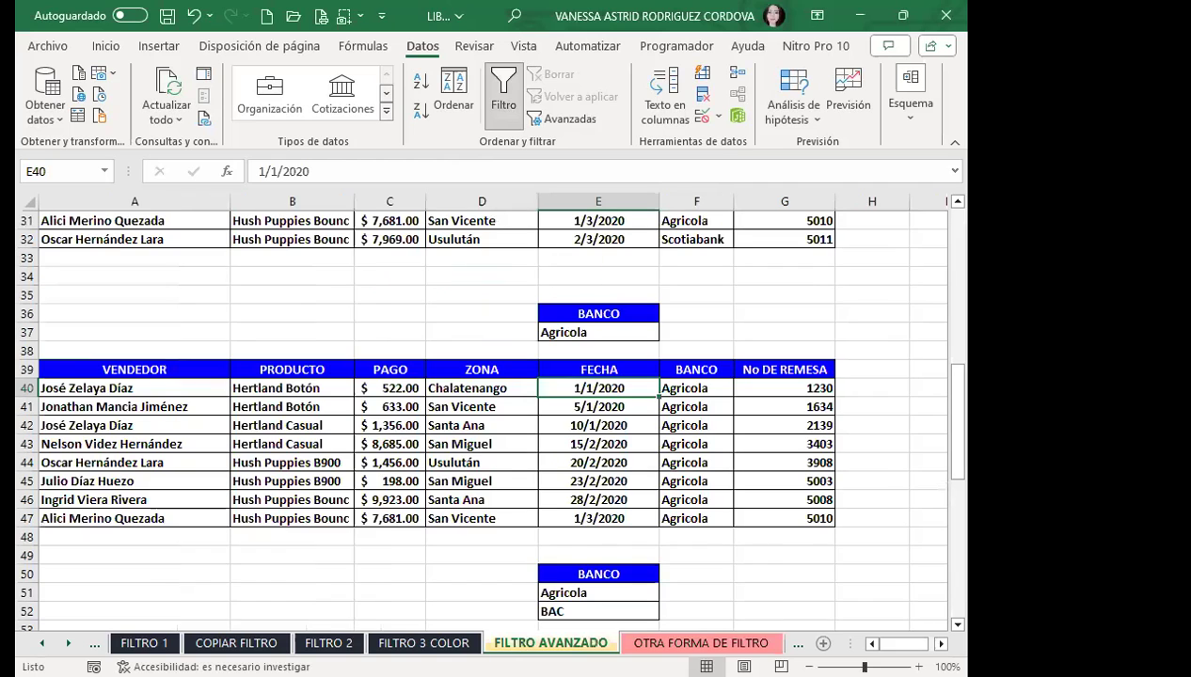
scroll(358, 418, up, 10)
click(447, 408)
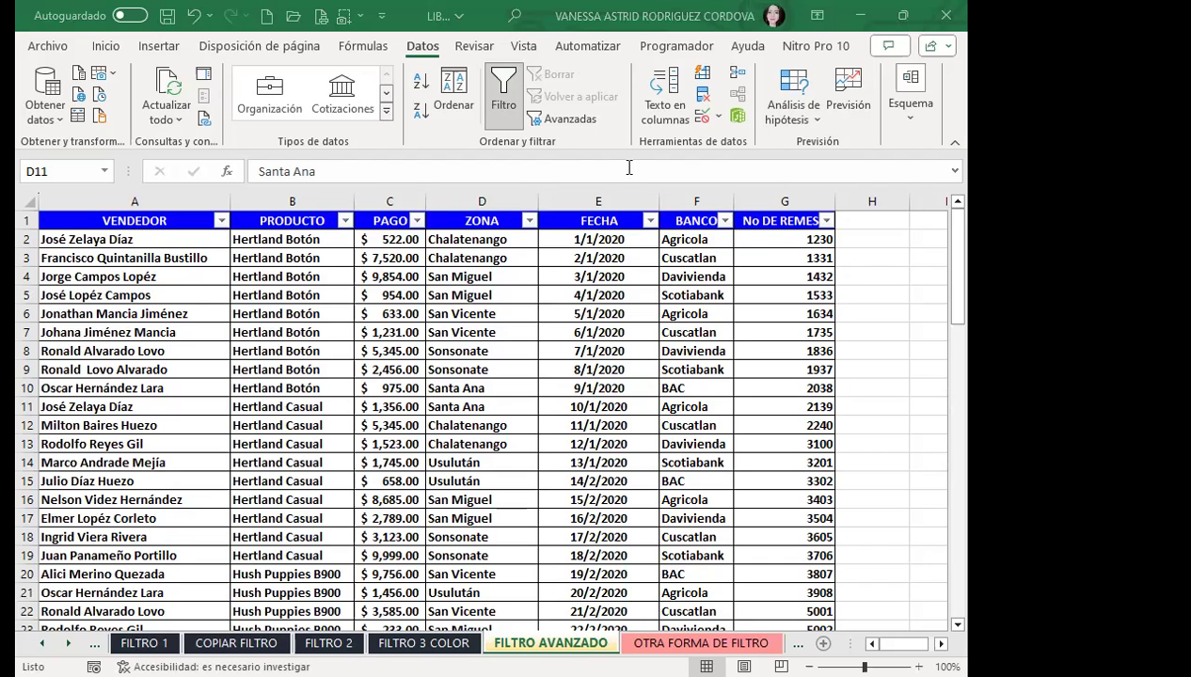
Step: Turn off the Filtro arrows on the sales table and open the Filtro avanzado dialog
click(501, 90)
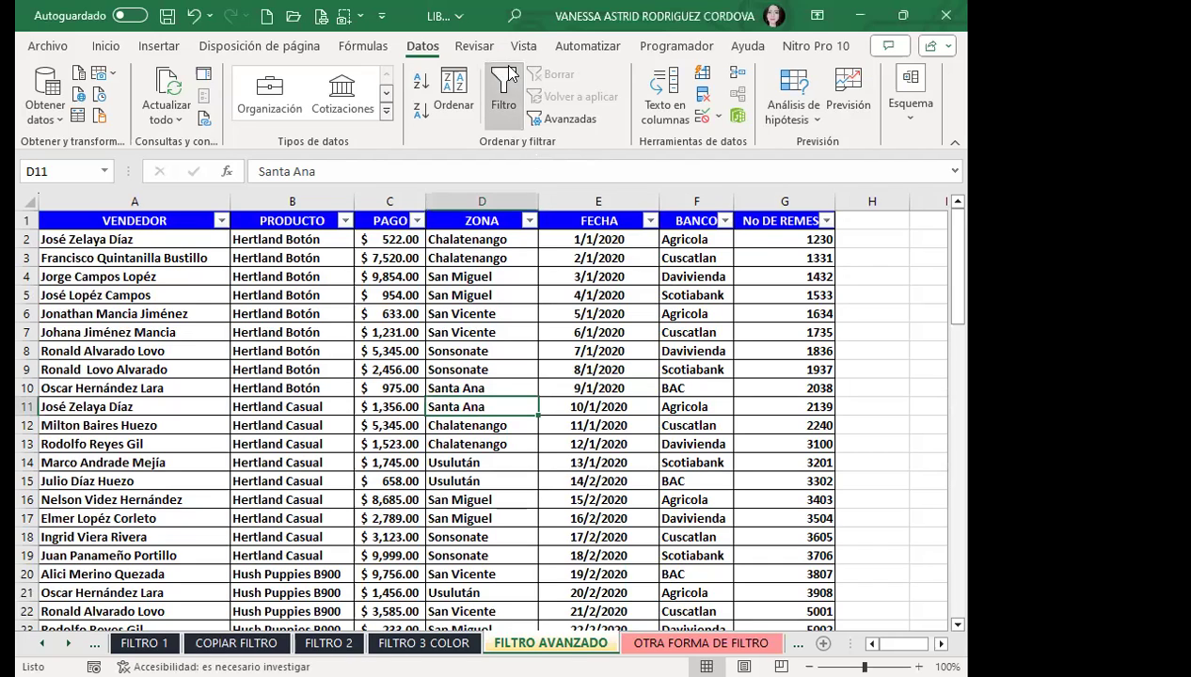
click(557, 118)
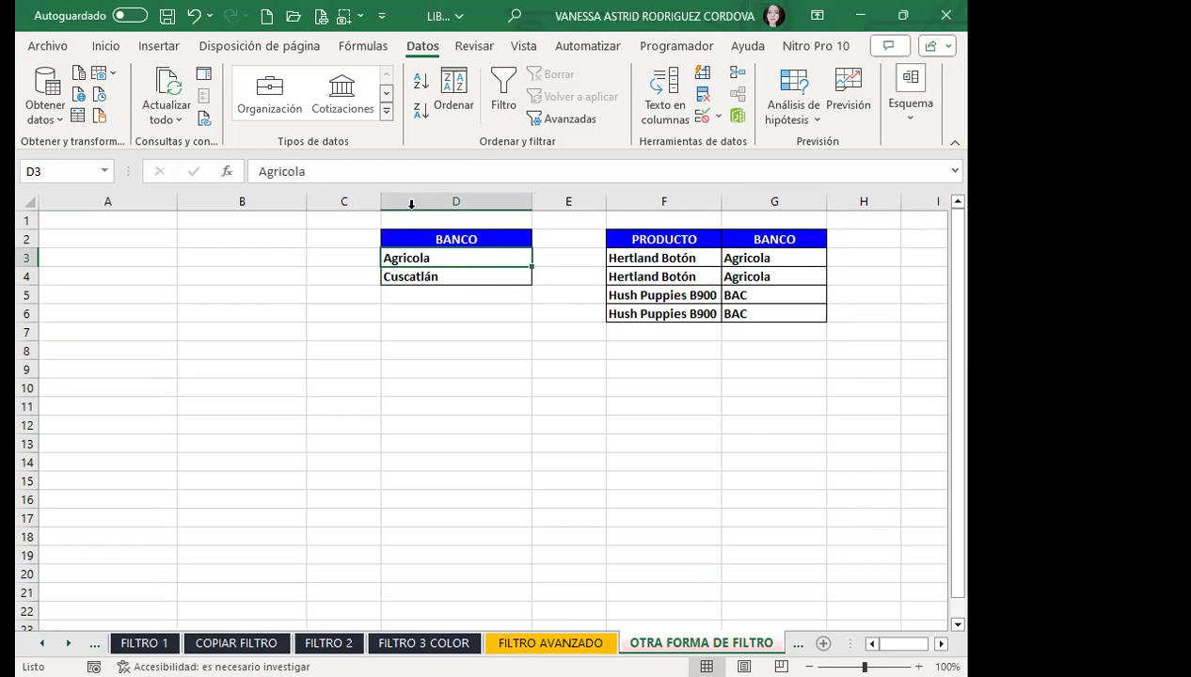
click(563, 119)
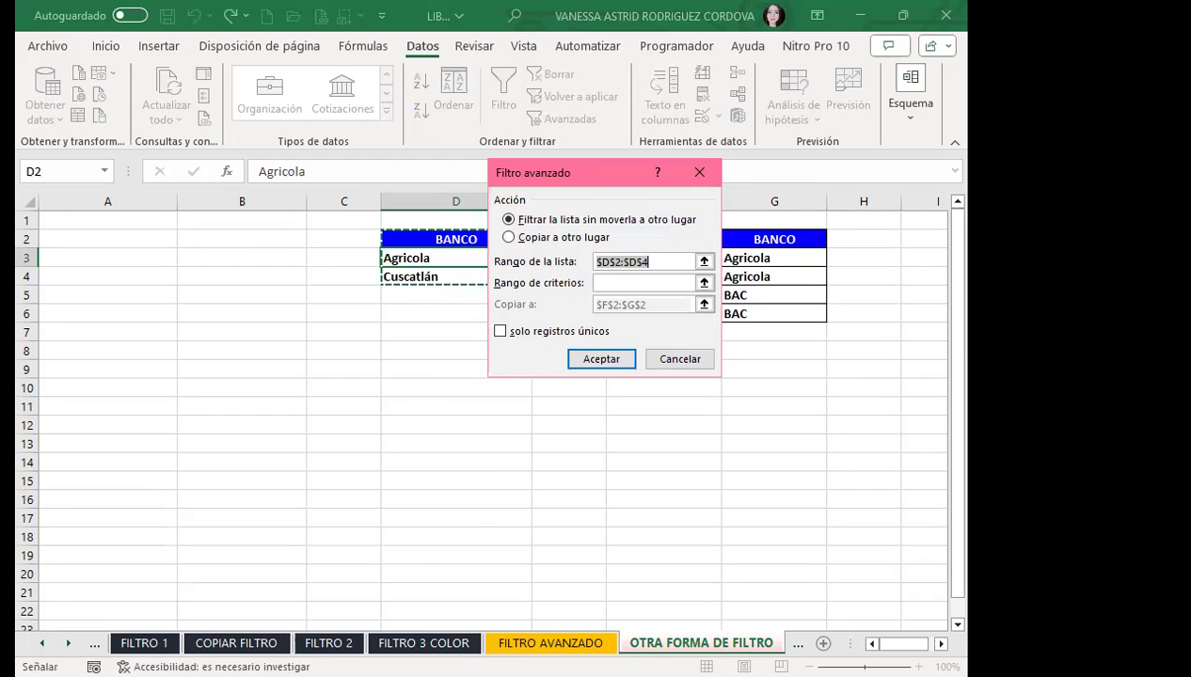
Step: Try the filter with list A1:G32, criteria D2:D4 and destination A6, then dismiss the error
click(551, 643)
click(140, 220)
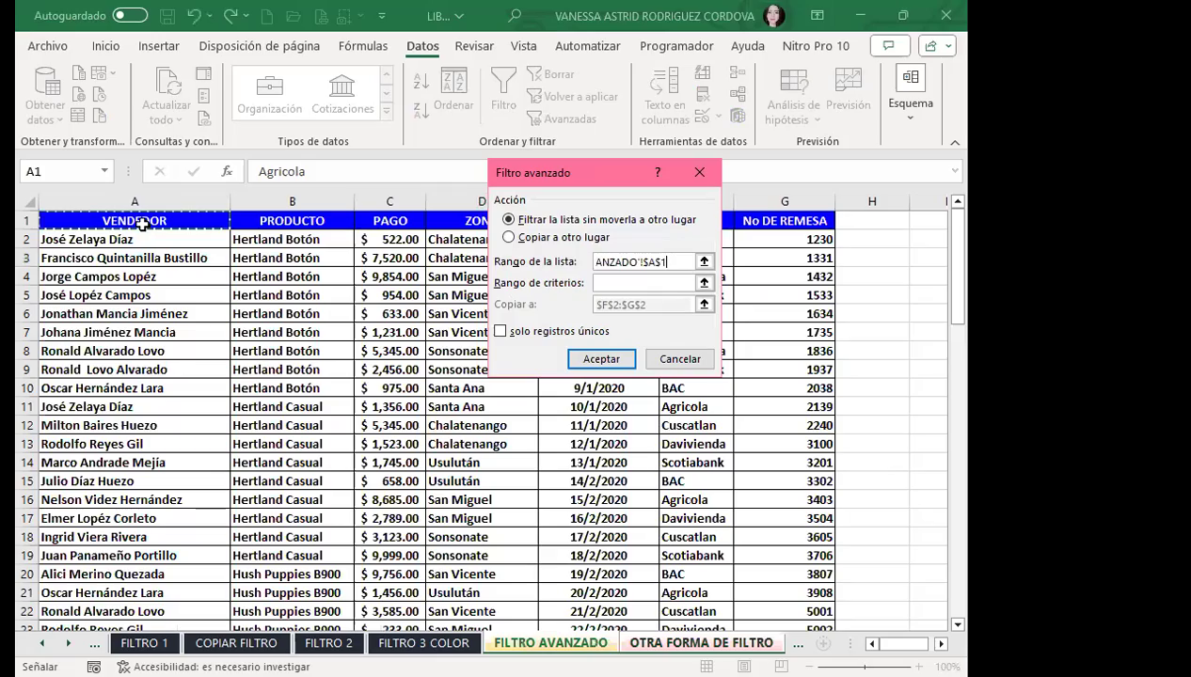
drag(139, 220, 828, 595)
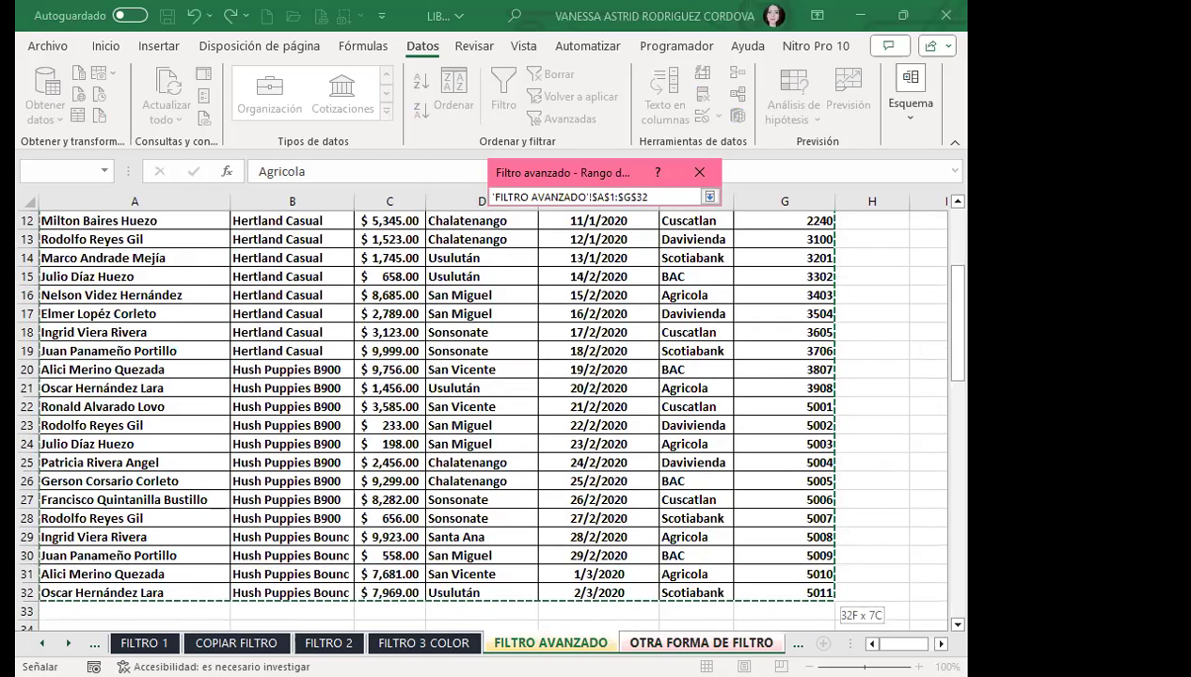
key(ctrl+Page_Down)
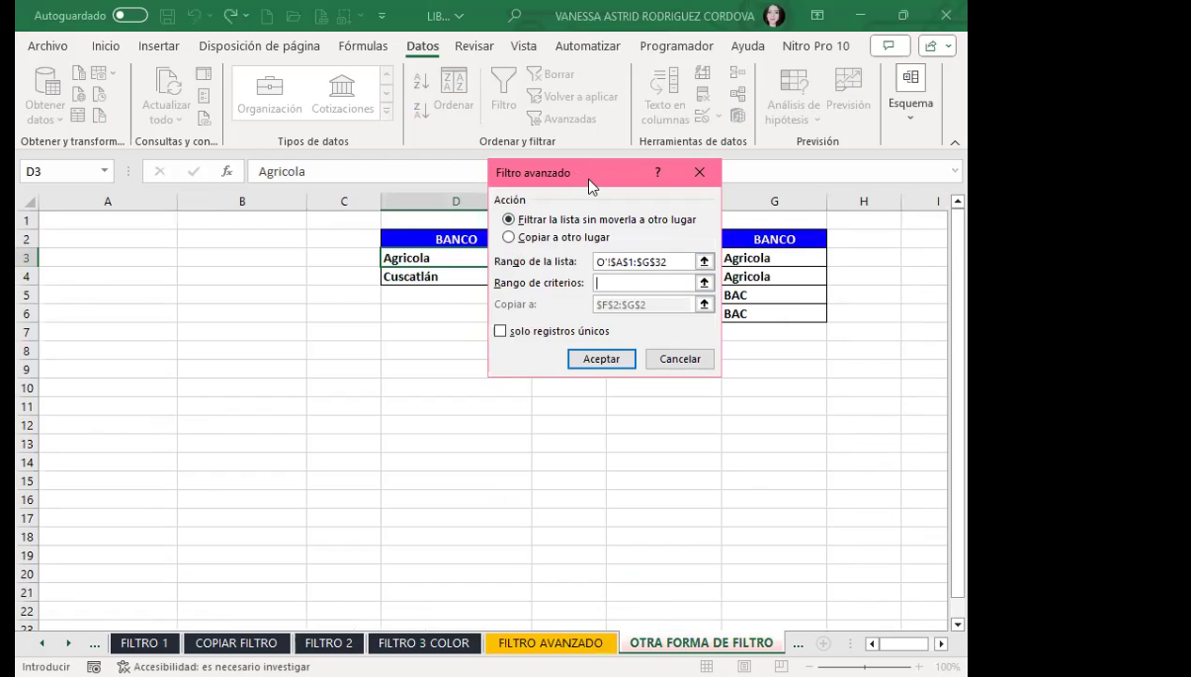
drag(591, 186, 643, 182)
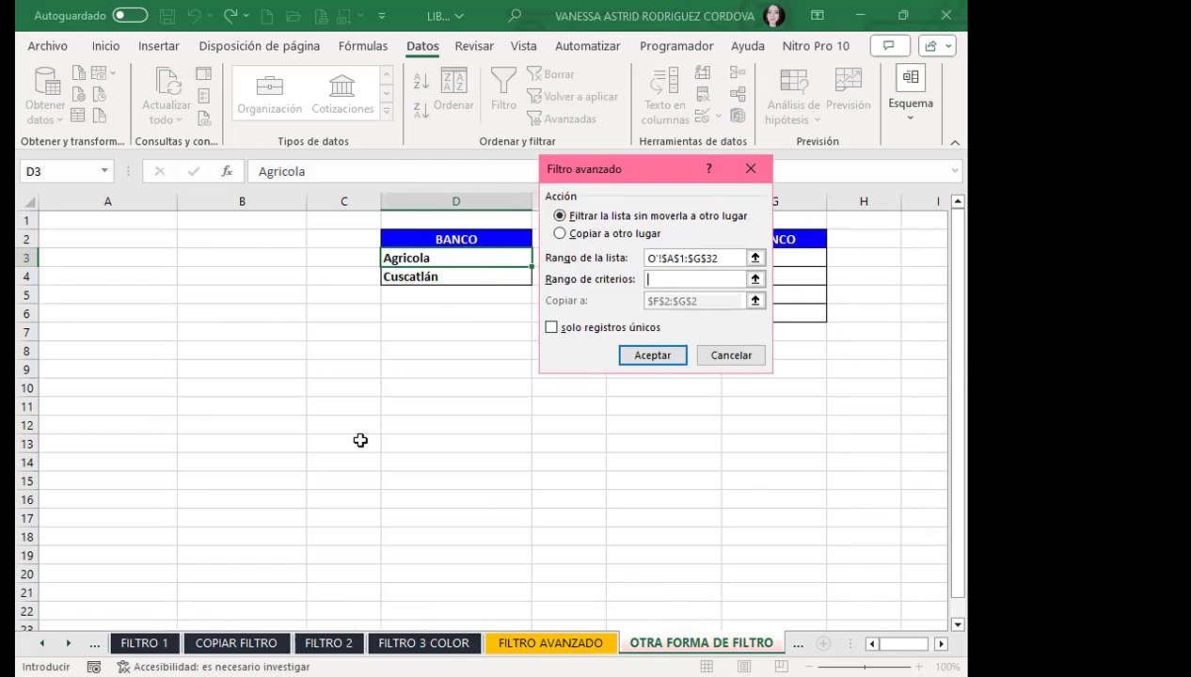
drag(404, 231, 451, 277)
click(560, 233)
click(696, 297)
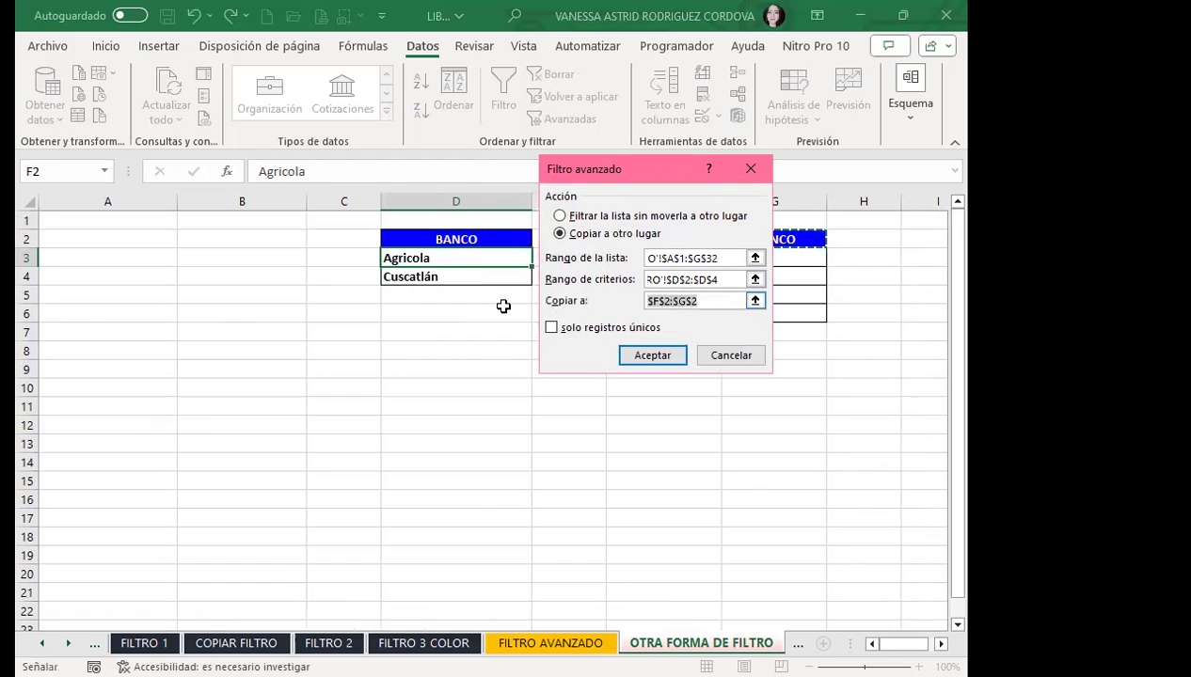
click(62, 313)
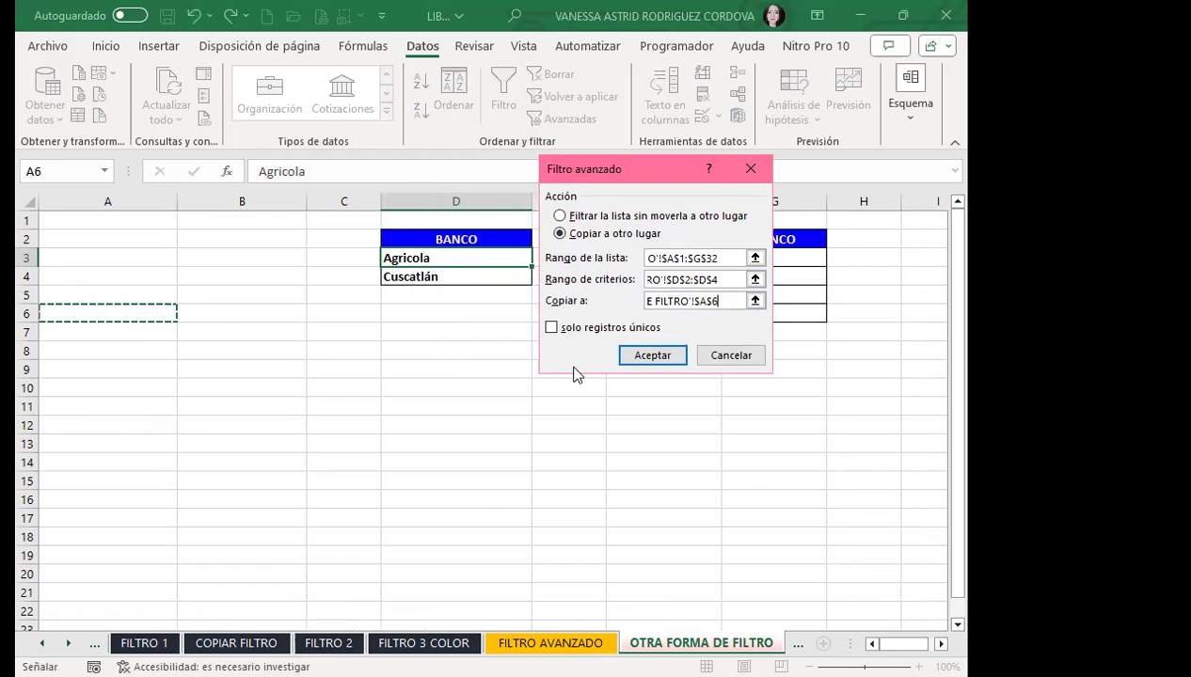
click(647, 355)
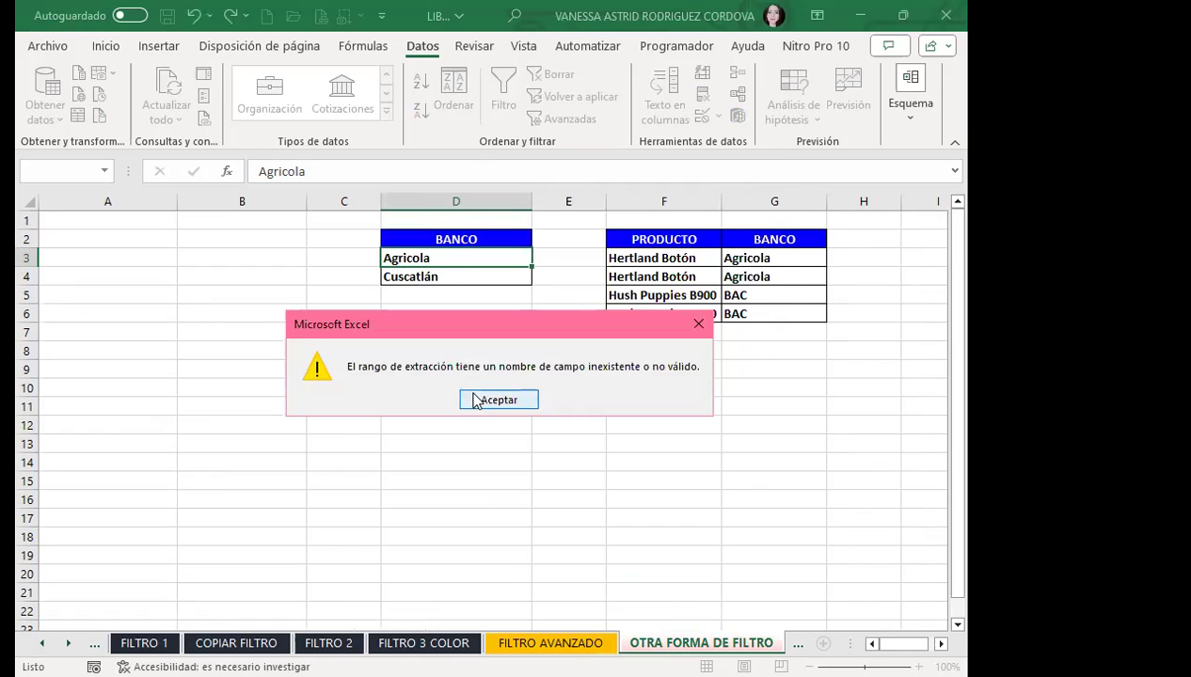
click(489, 395)
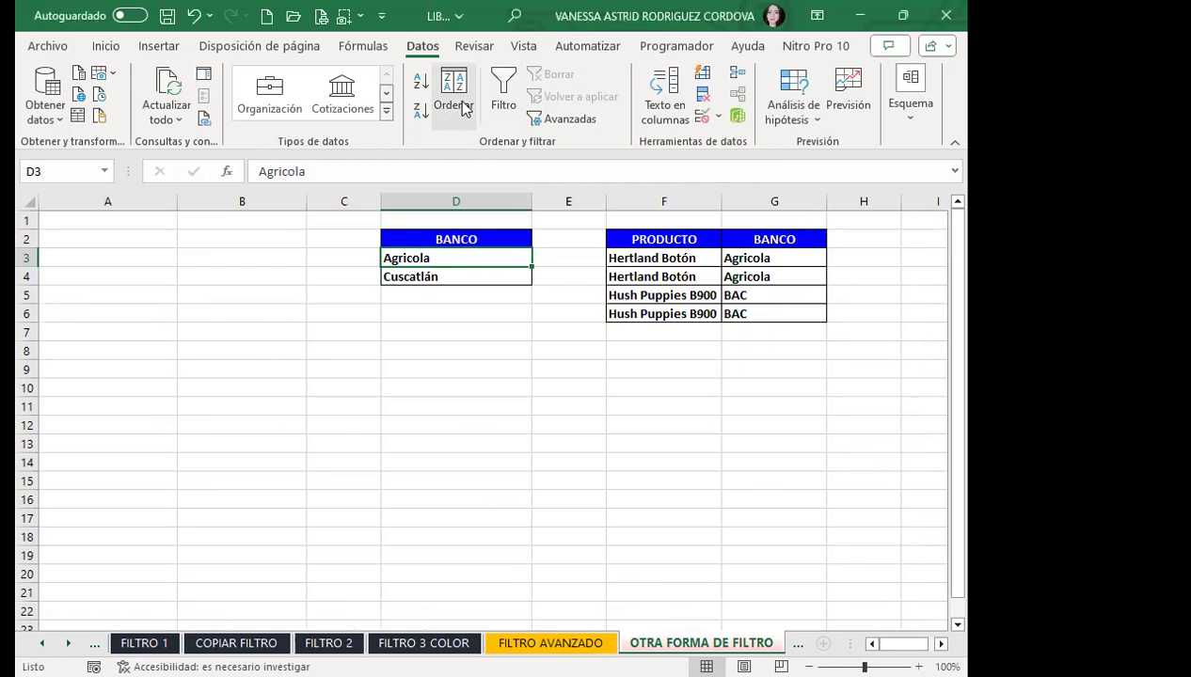
Step: Reopen Avanzadas, choose Copiar a otro lugar, and clear all three range fields
click(555, 119)
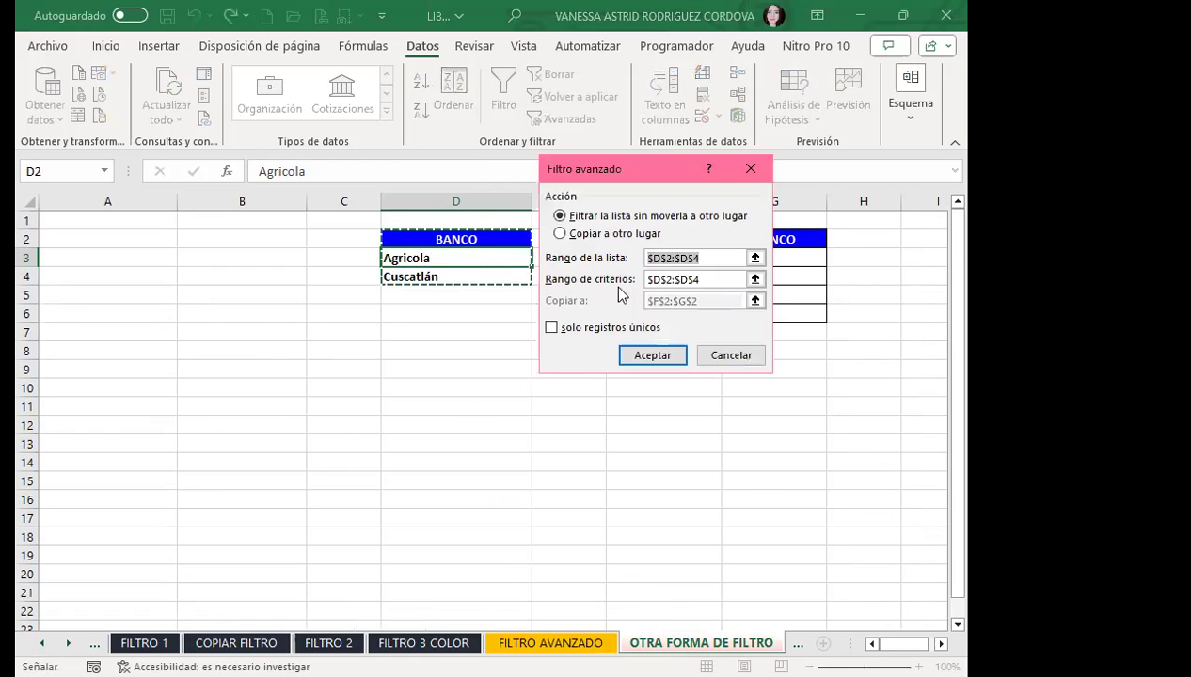
click(560, 232)
click(694, 302)
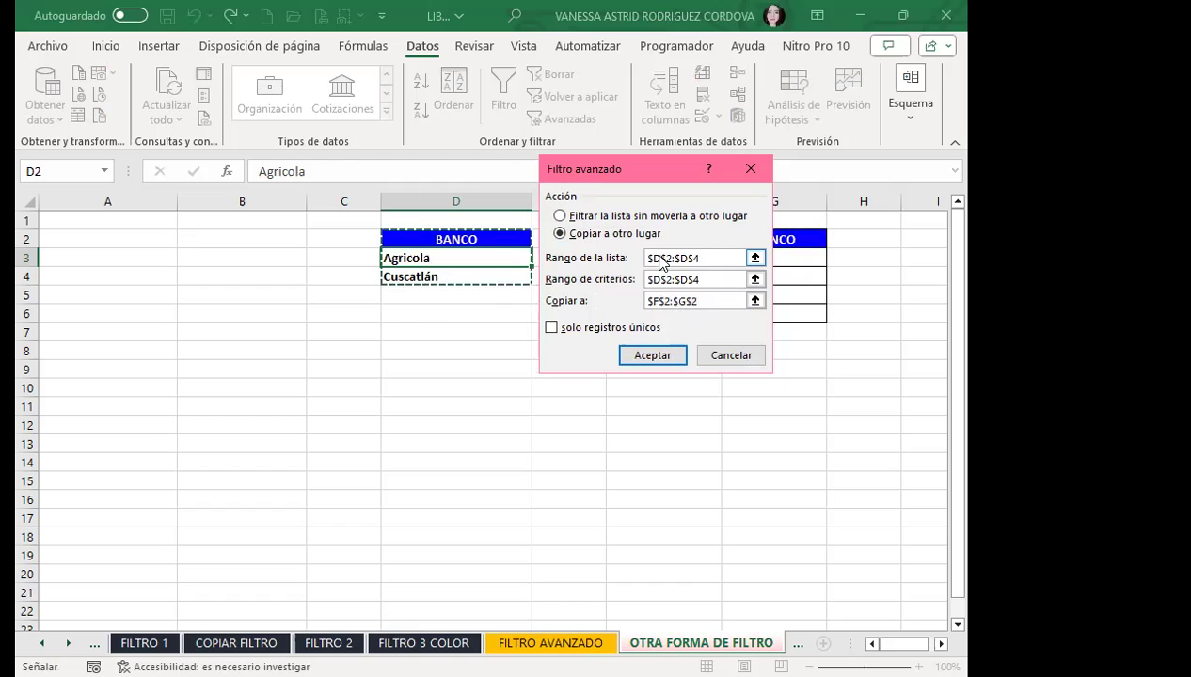
click(705, 258)
key(Delete)
click(708, 279)
key(Delete)
click(707, 300)
key(Delete)
click(650, 258)
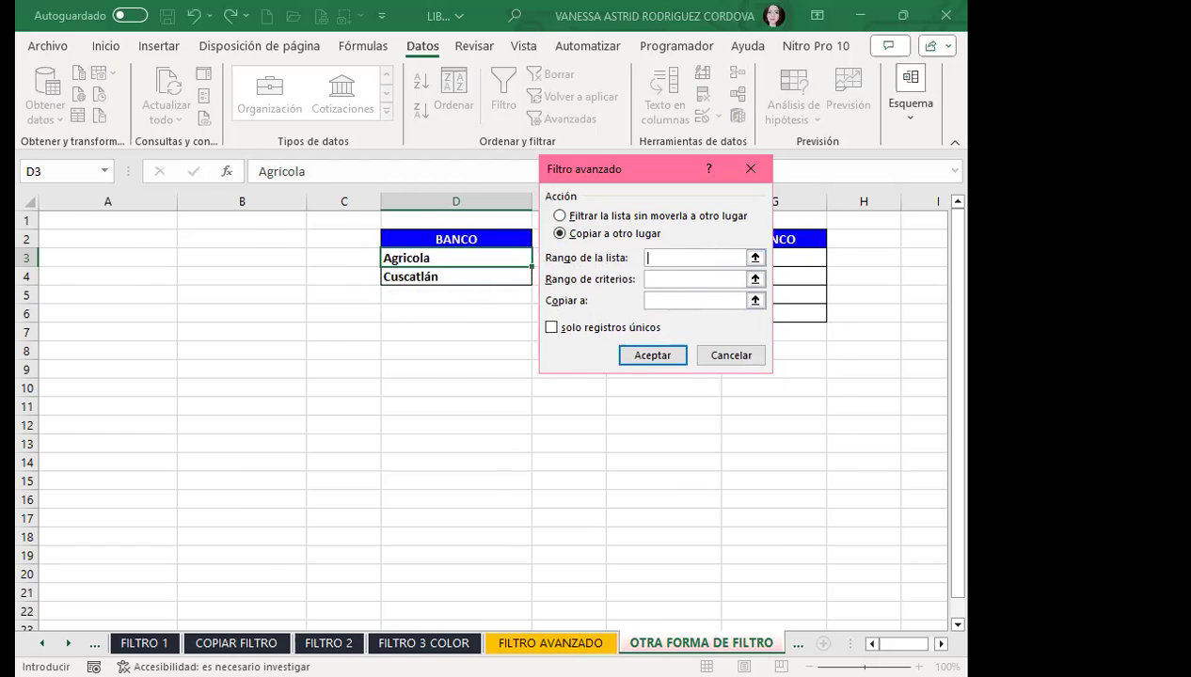
Step: Set list 'FILTRO AVANZADO'!A1:G32, criteria D2:D4, destination A10, and run the filter
key(ctrl+Page_Up)
scroll(170, 234, up, 4)
click(101, 222)
drag(101, 222, 832, 595)
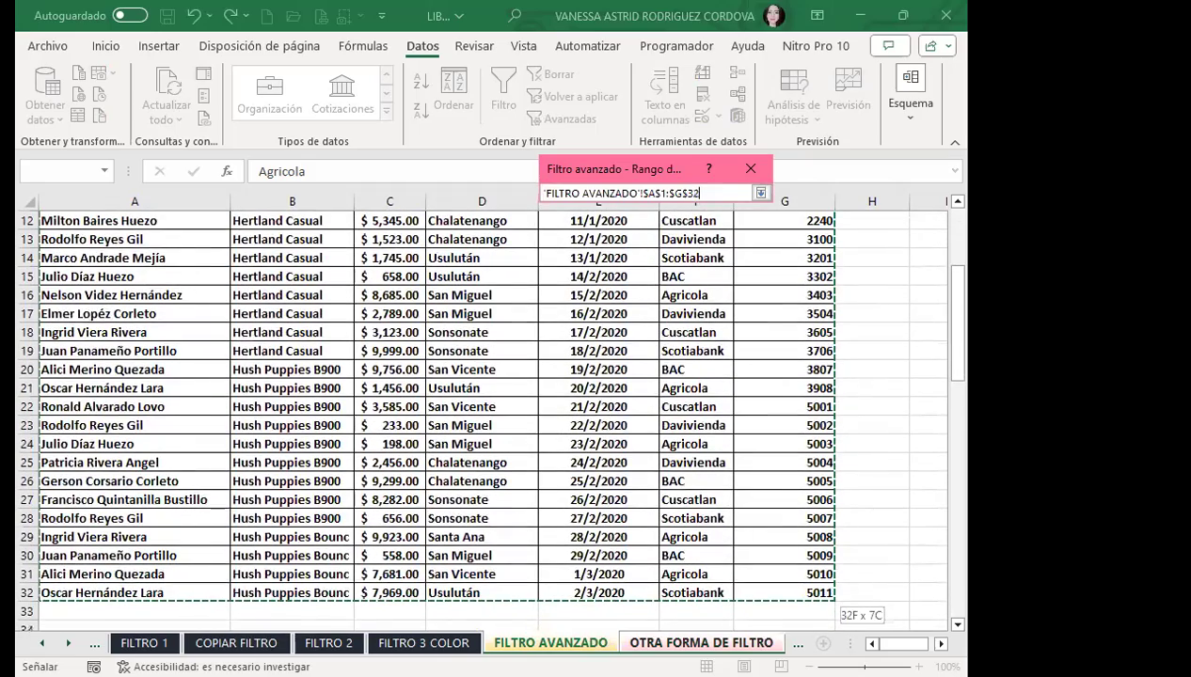
click(672, 278)
key(ctrl+Page_Down)
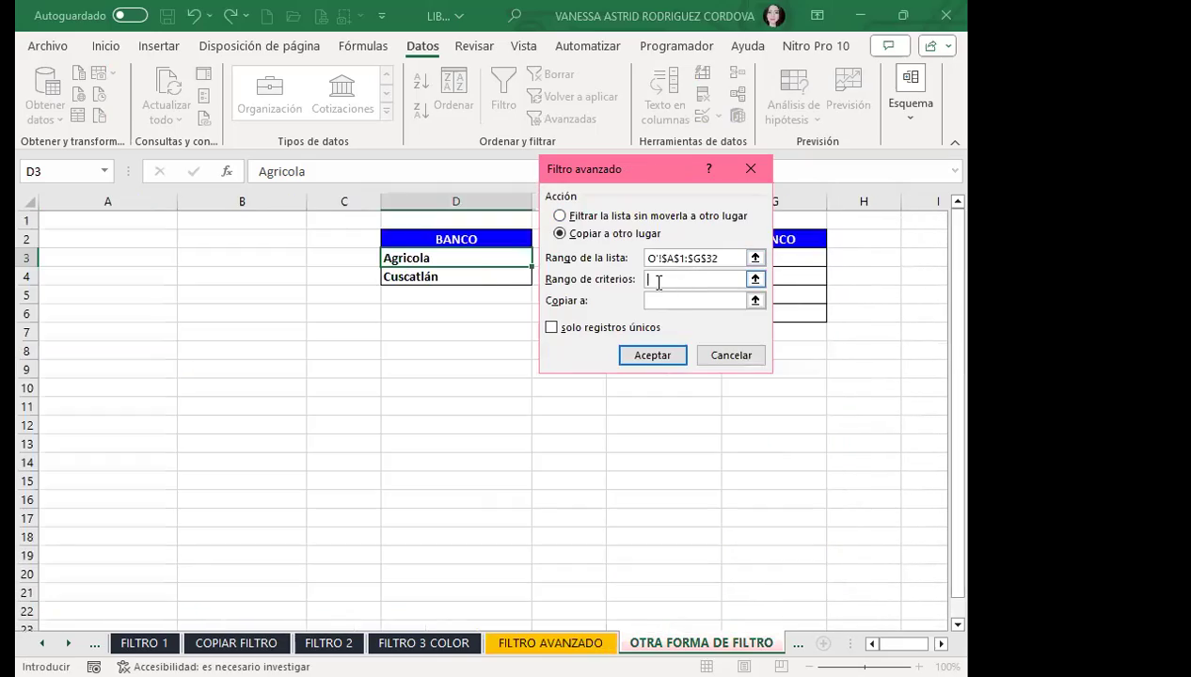
drag(414, 243, 419, 271)
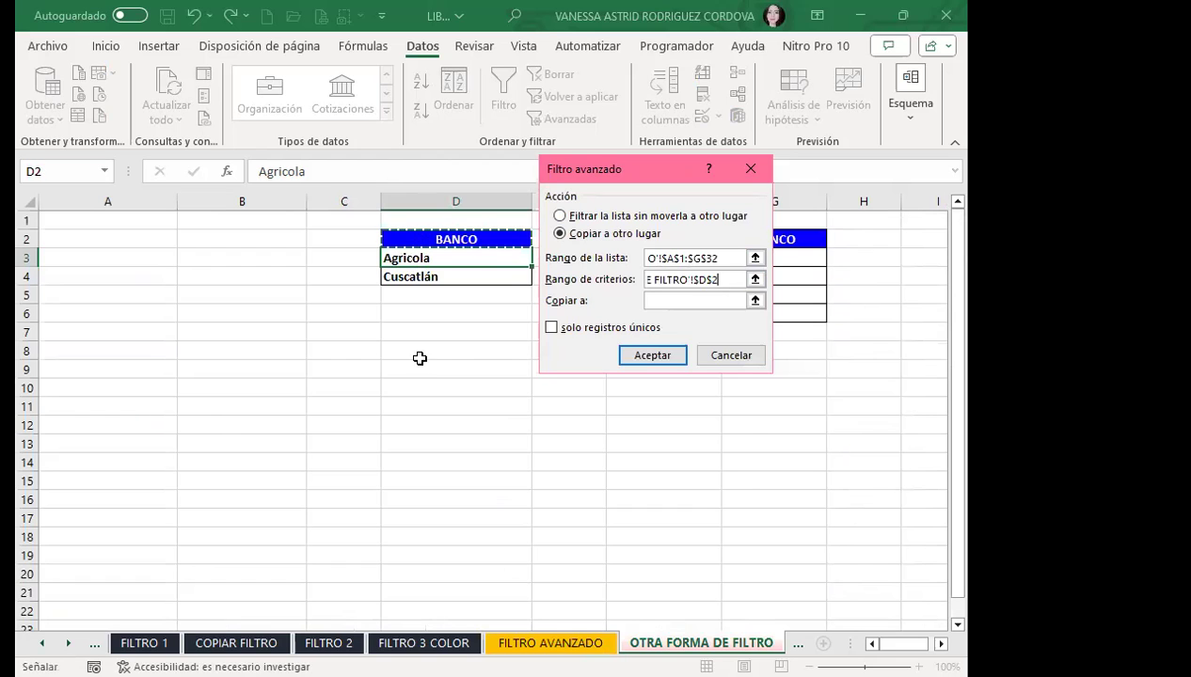
click(657, 299)
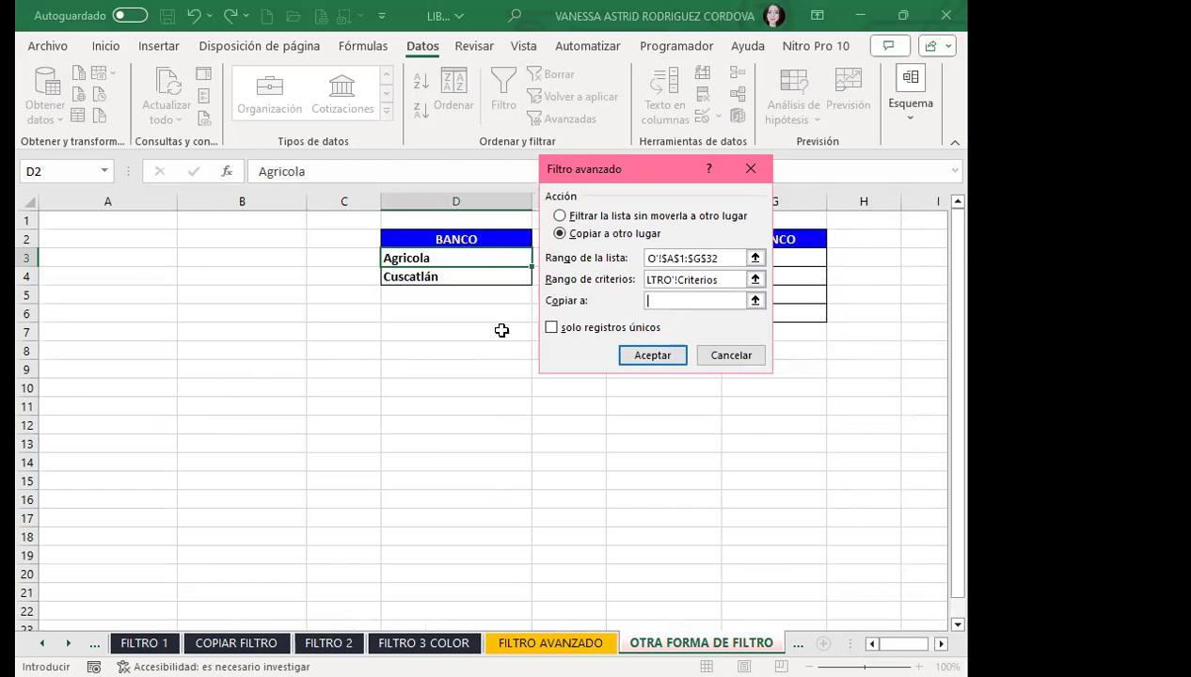
click(111, 388)
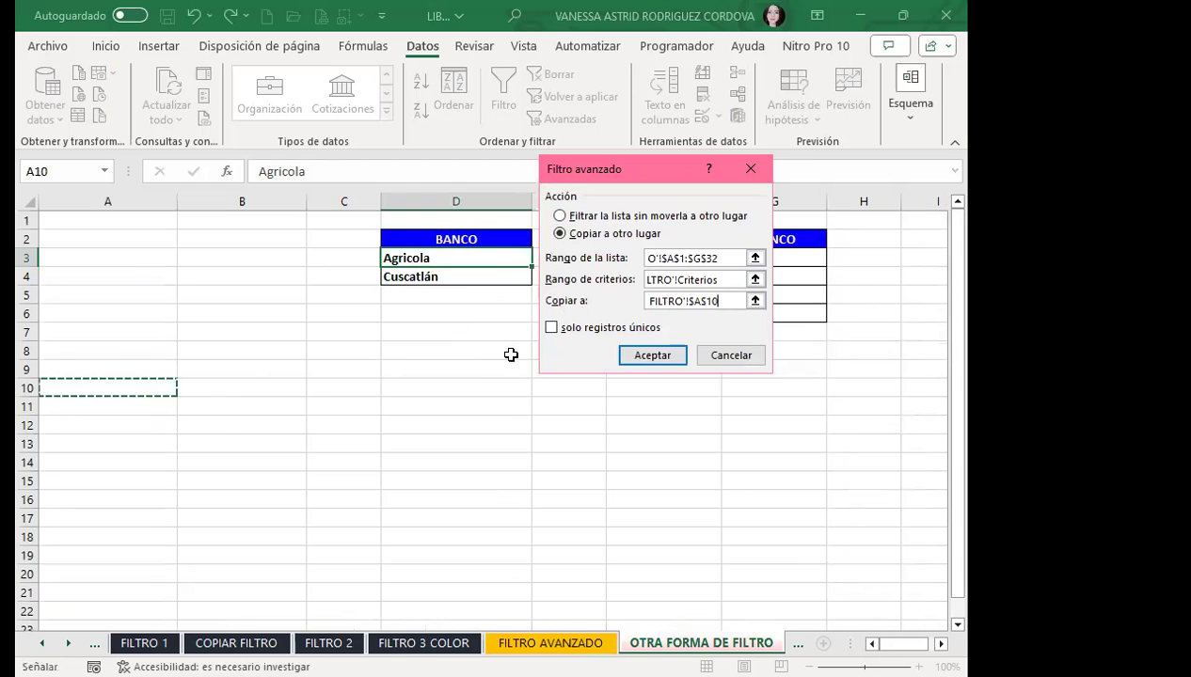
click(661, 356)
Step: Review the eight copied Agricola result rows, then go to the FILTRO AVANZADO sheet
scroll(282, 442, down, 2)
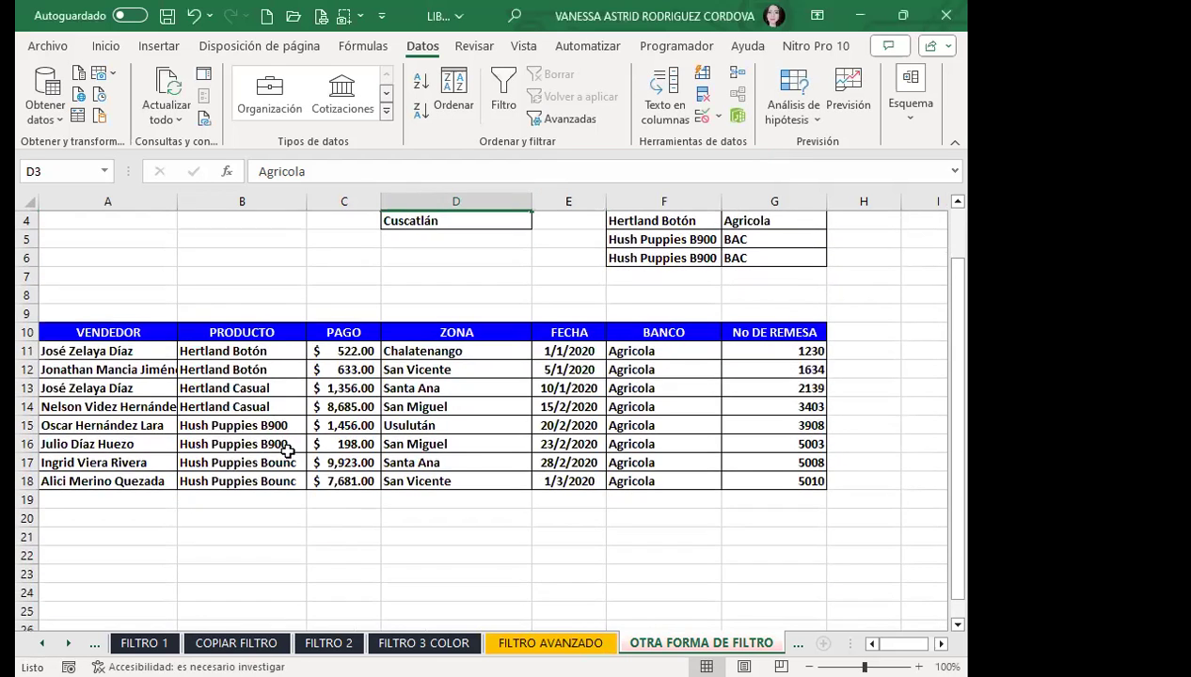
scroll(290, 456, down, 1)
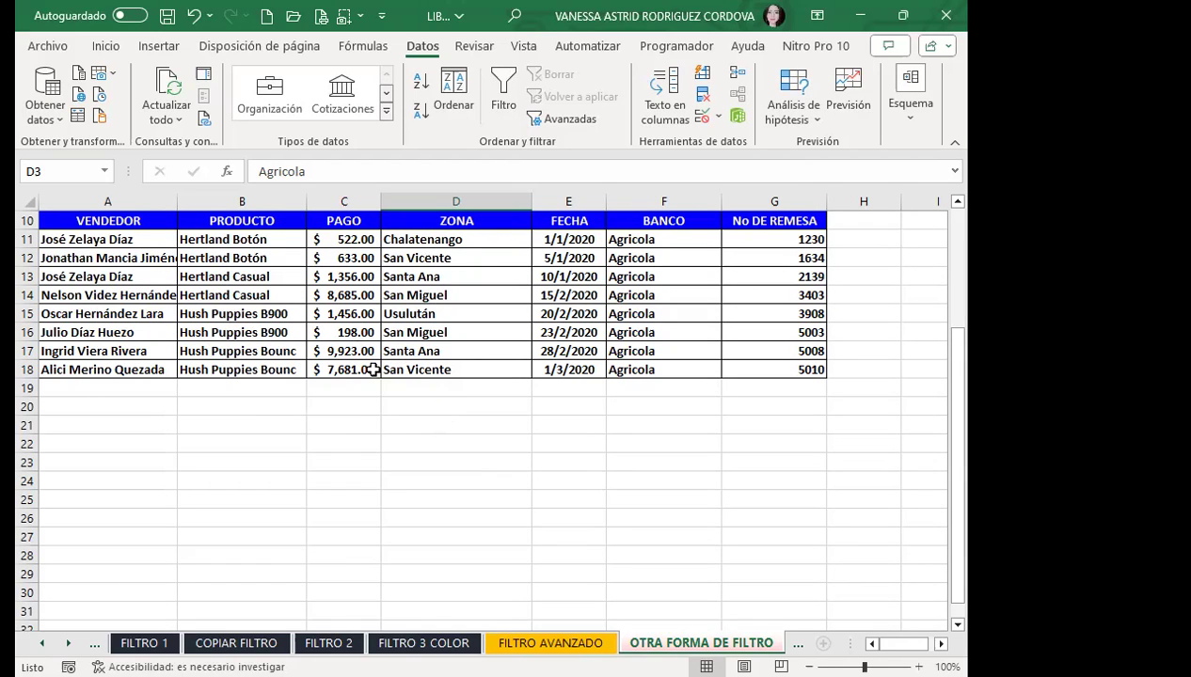
scroll(376, 428, up, 3)
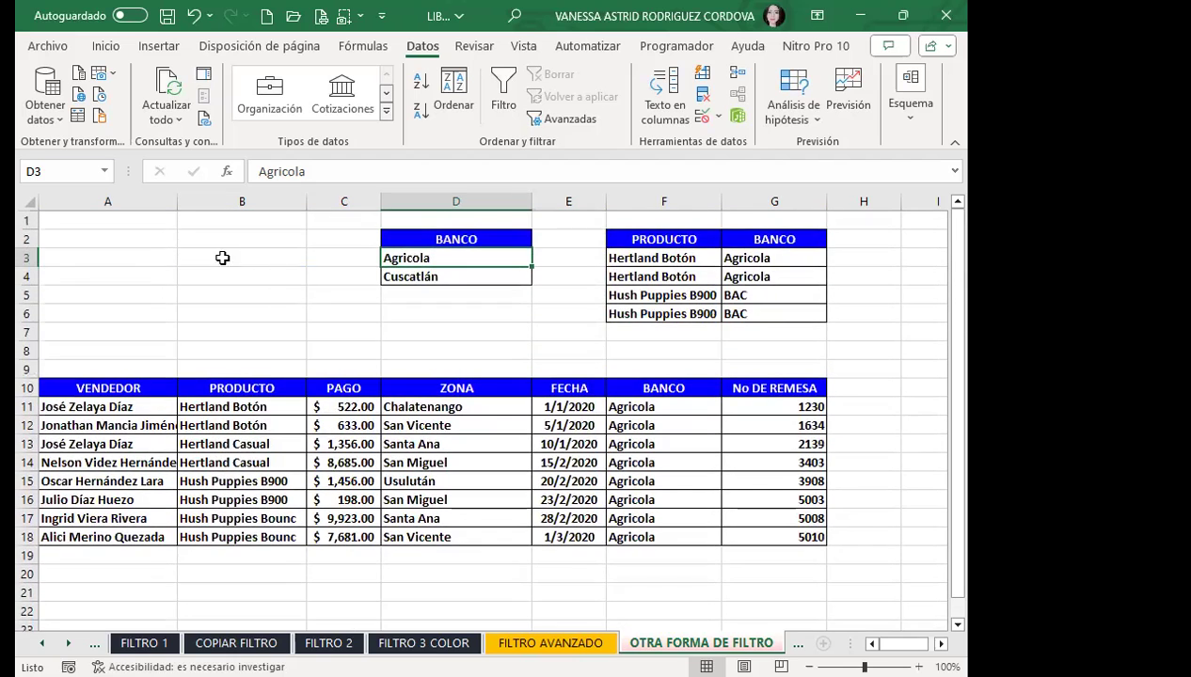
scroll(430, 425, down, 2)
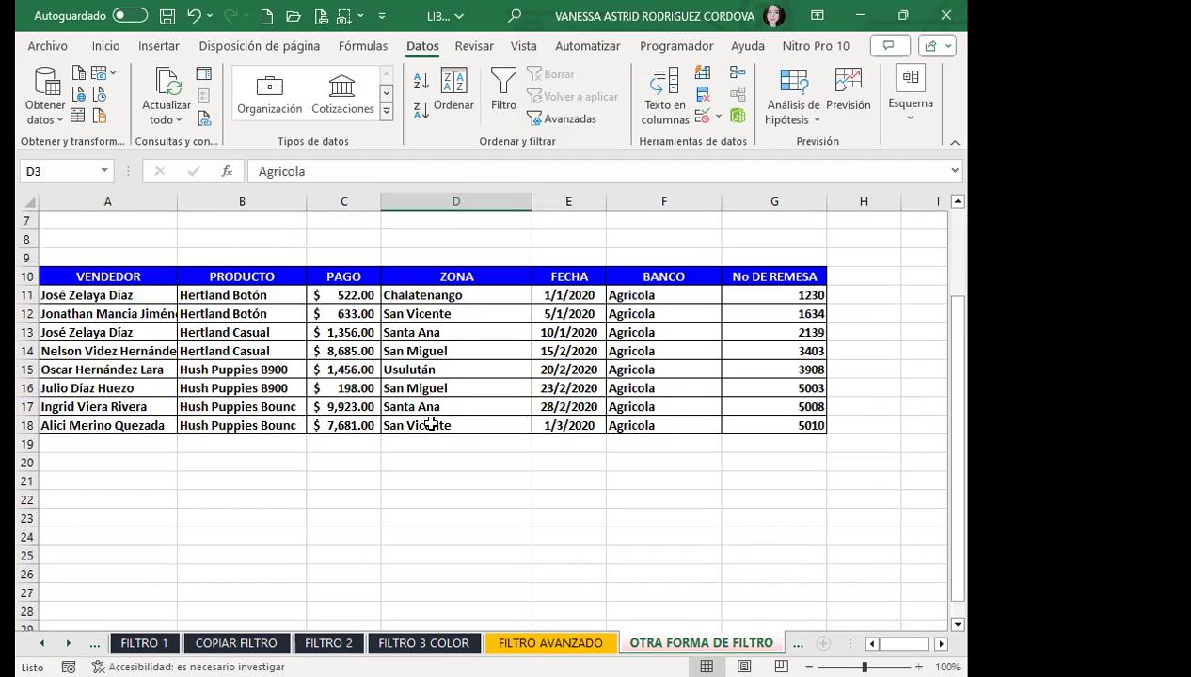
click(109, 337)
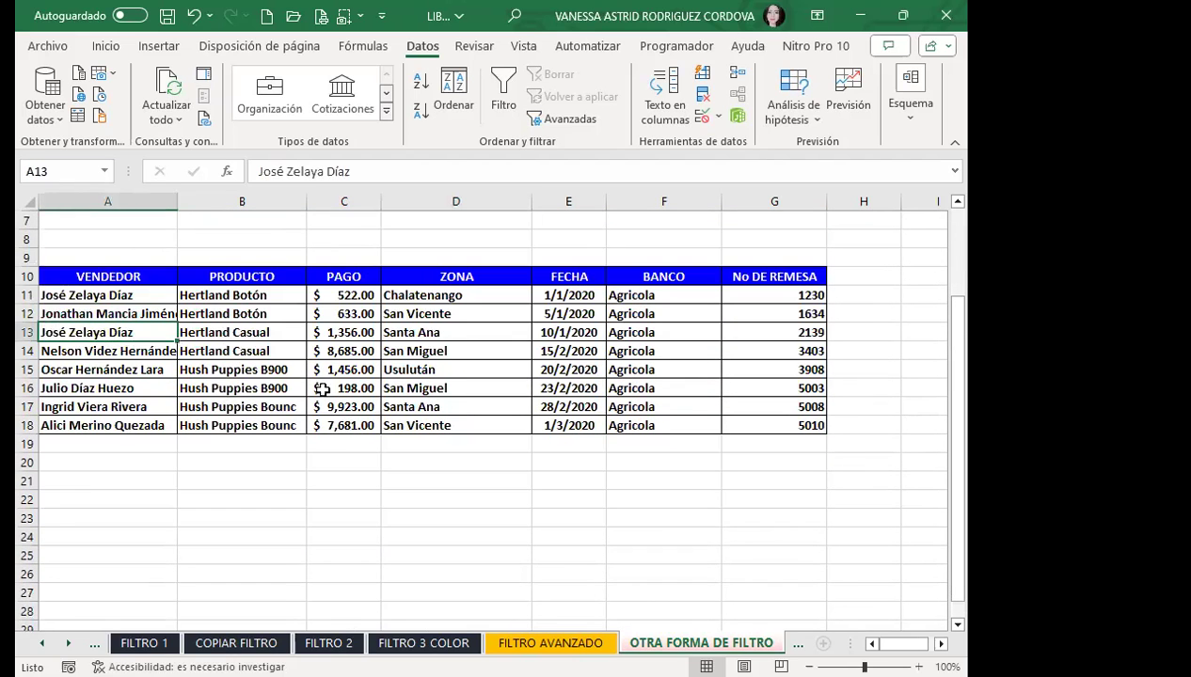
scroll(322, 389, up, 2)
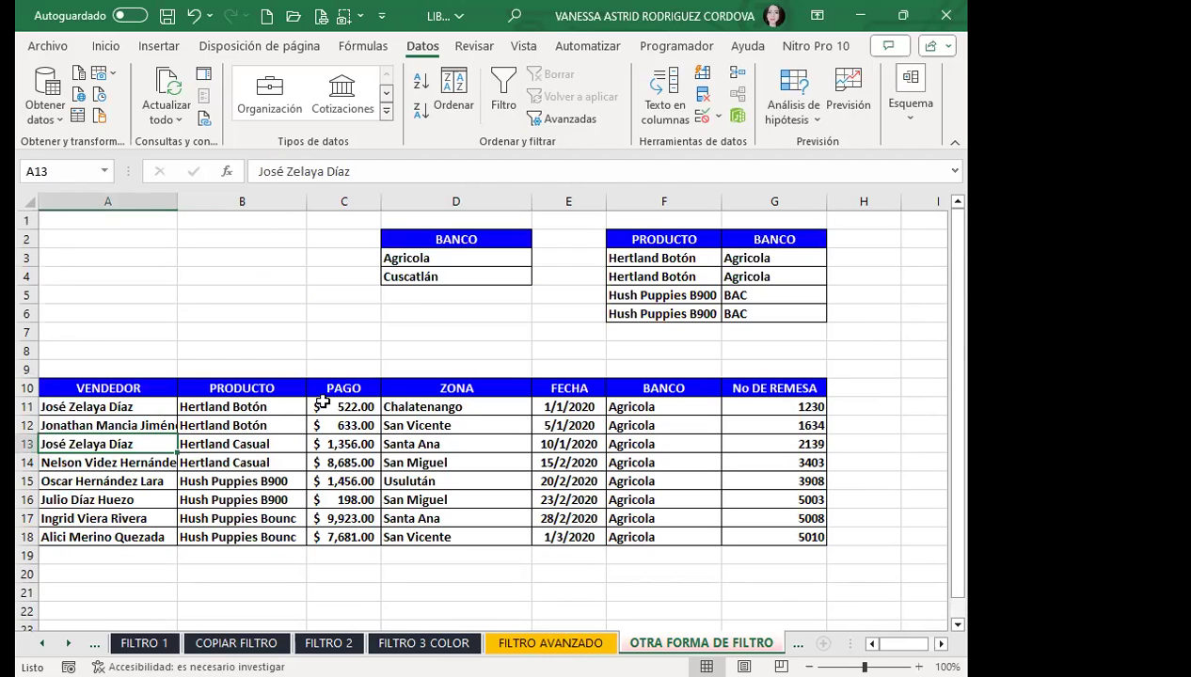
scroll(321, 404, down, 2)
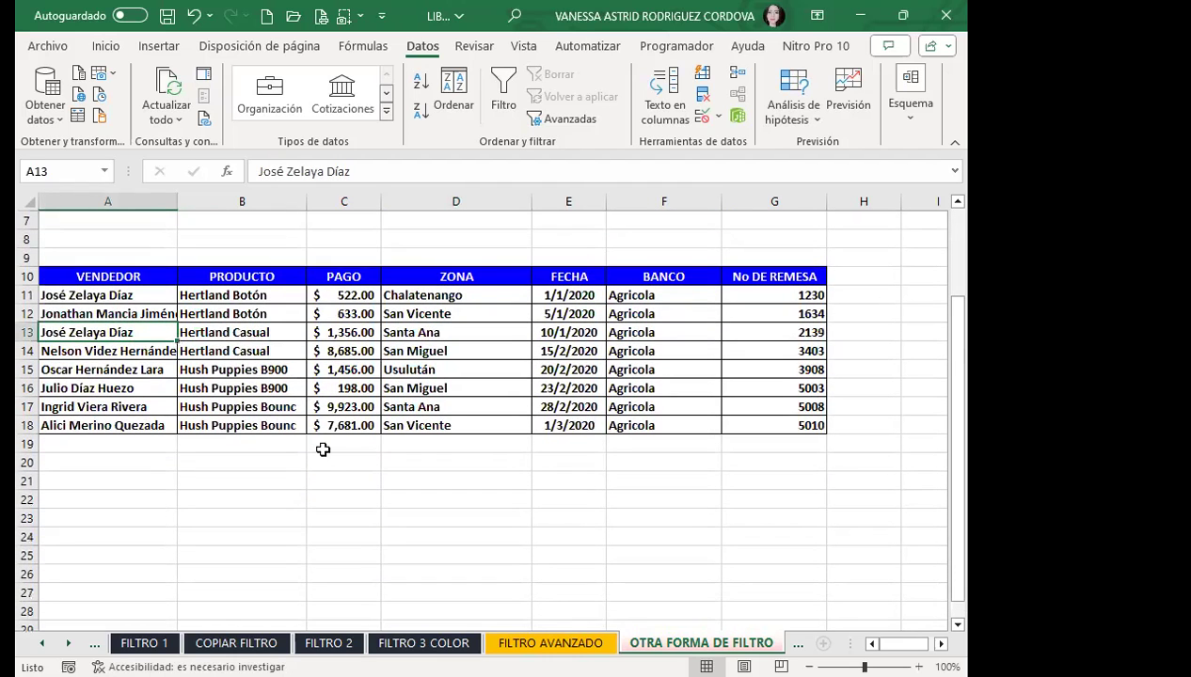
click(324, 478)
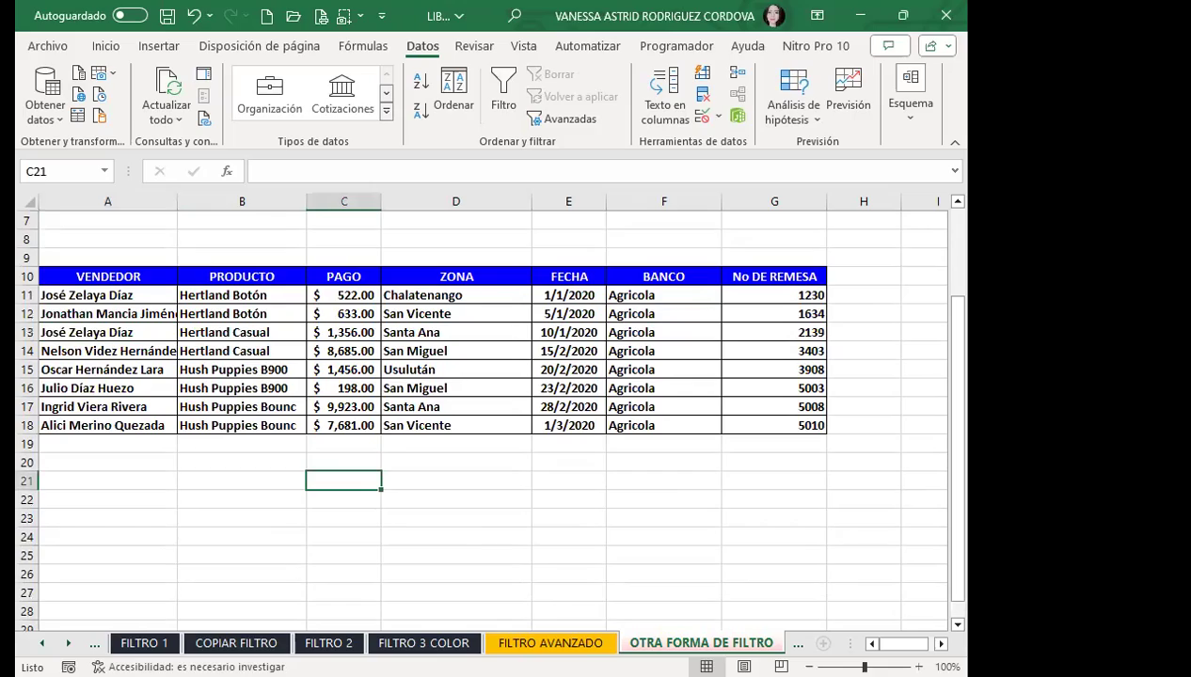
click(550, 642)
scroll(345, 380, up, 4)
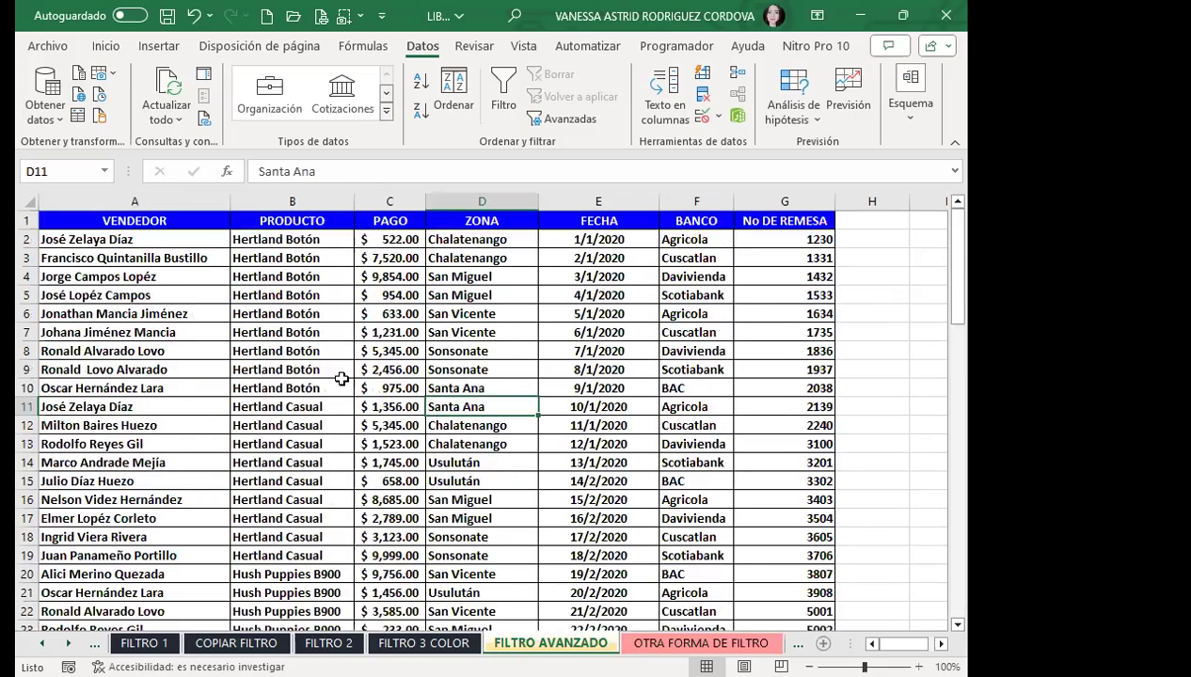
scroll(345, 380, down, 8)
scroll(352, 377, up, 4)
scroll(352, 377, up, 4)
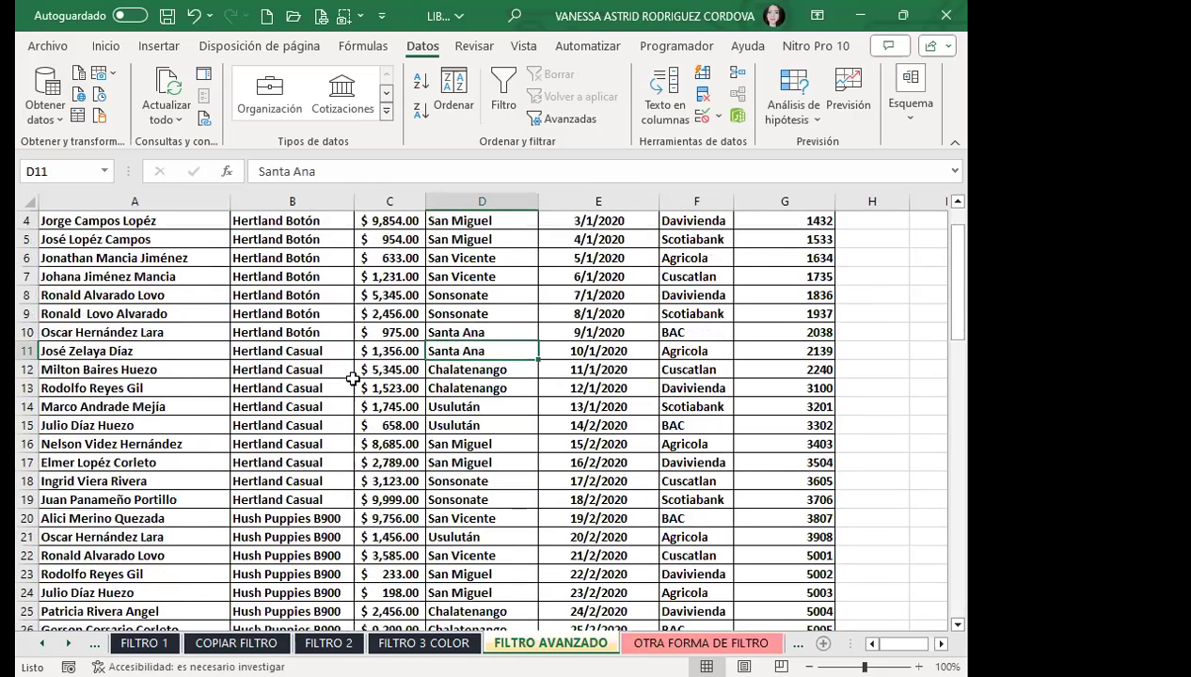
click(475, 331)
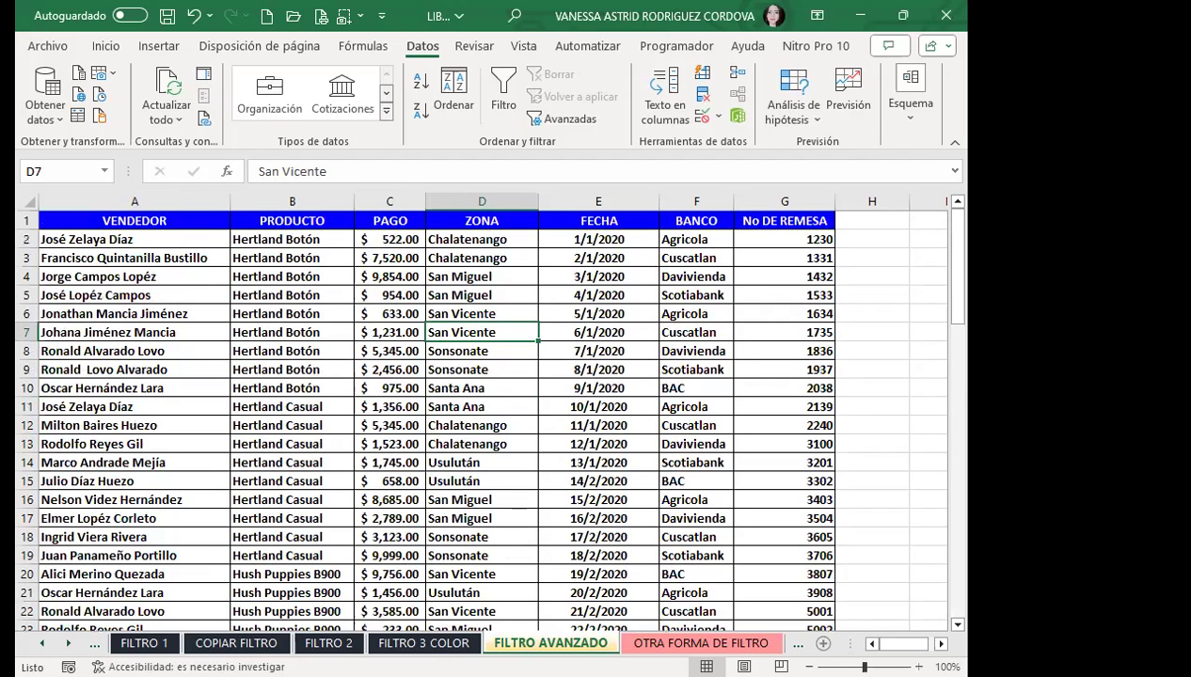
Step: On OTRA FORMA DE FILTRO, point out the VENDEDOR, ZONA, BANCO headers and Chalatenango, Santa Ana entries
click(701, 644)
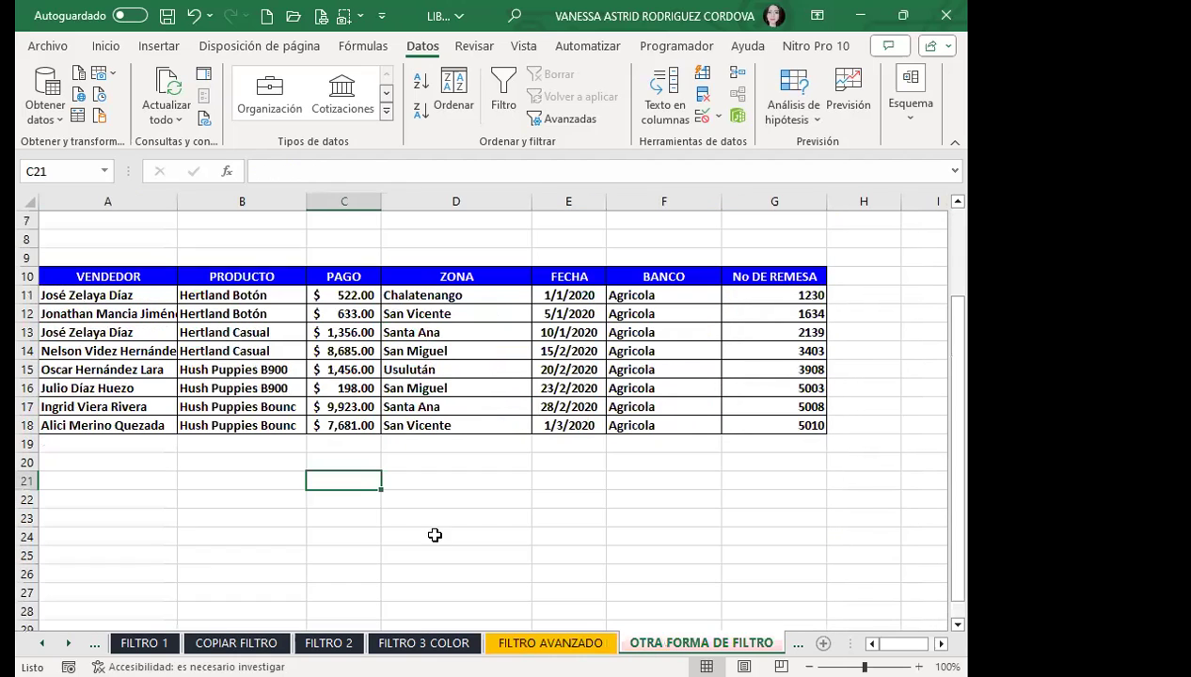
click(124, 278)
click(401, 280)
click(636, 279)
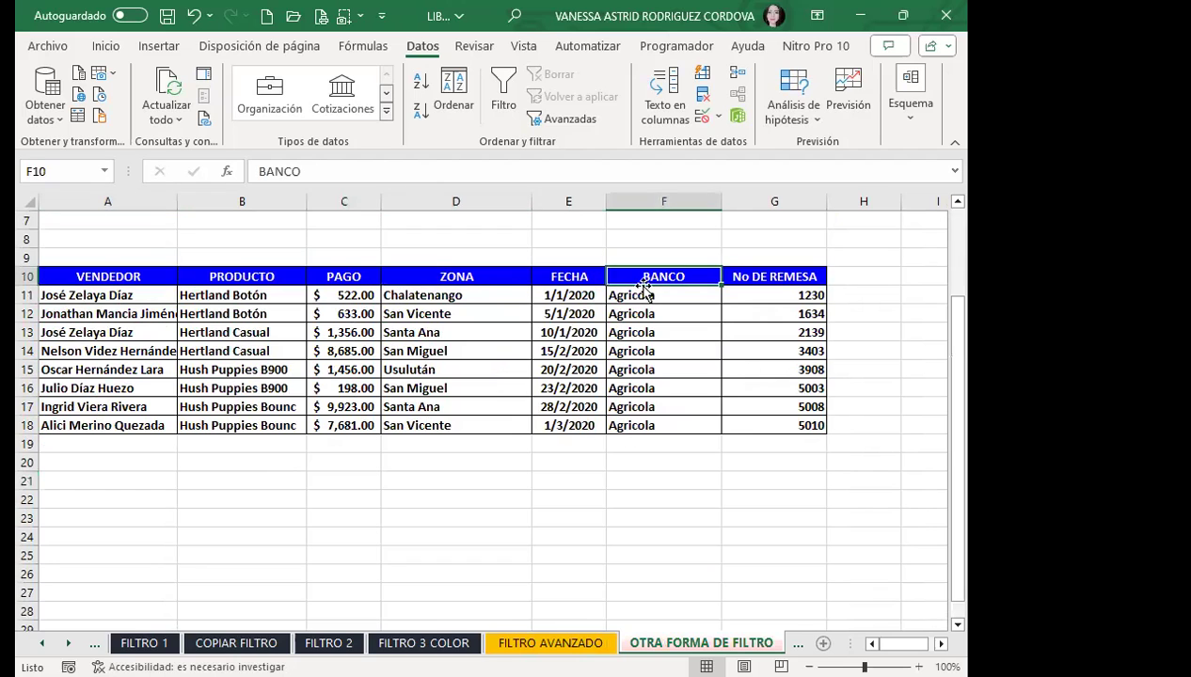
scroll(240, 386, up, 2)
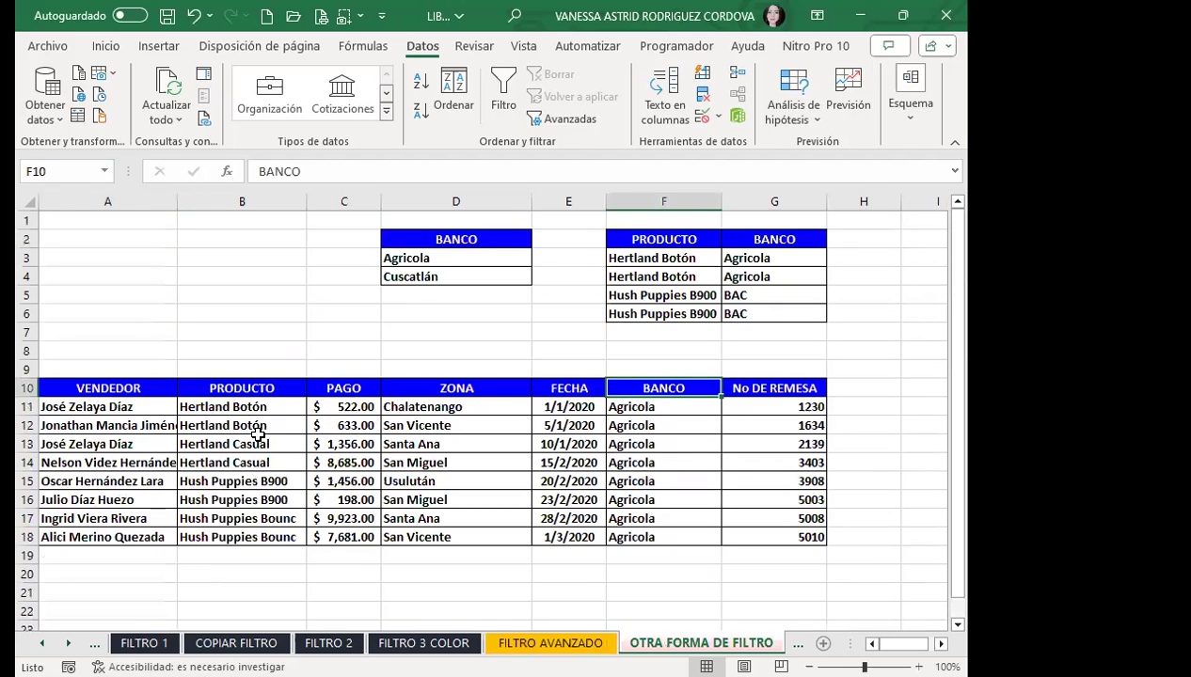
click(424, 405)
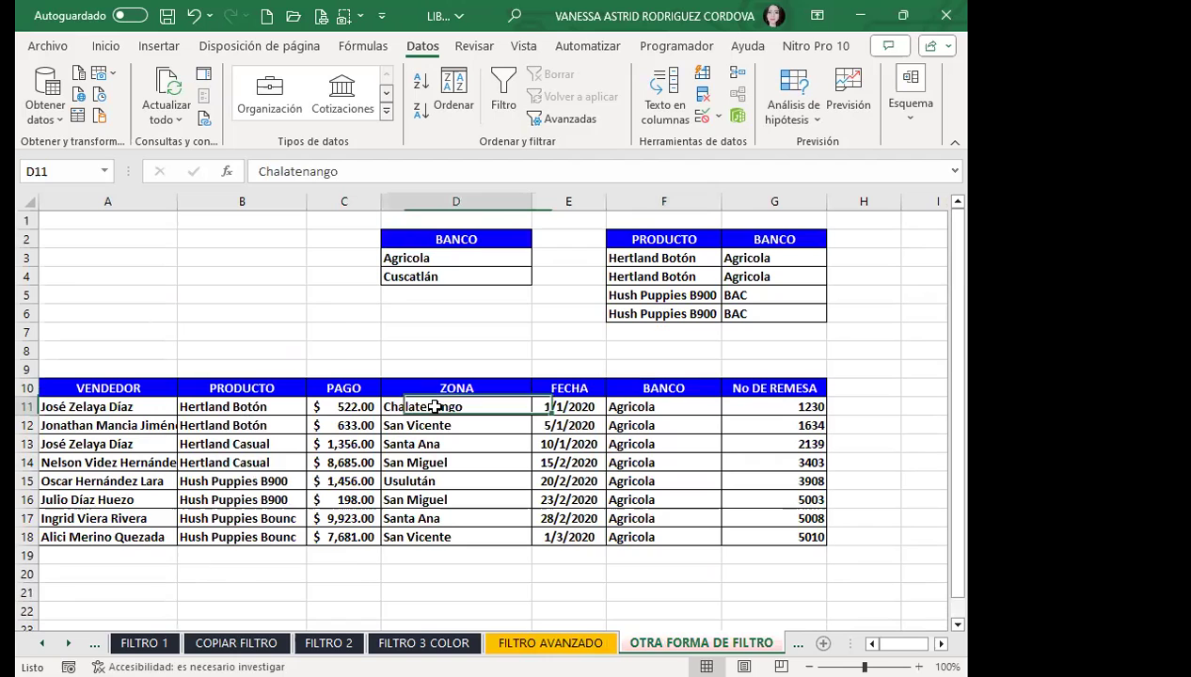
click(403, 446)
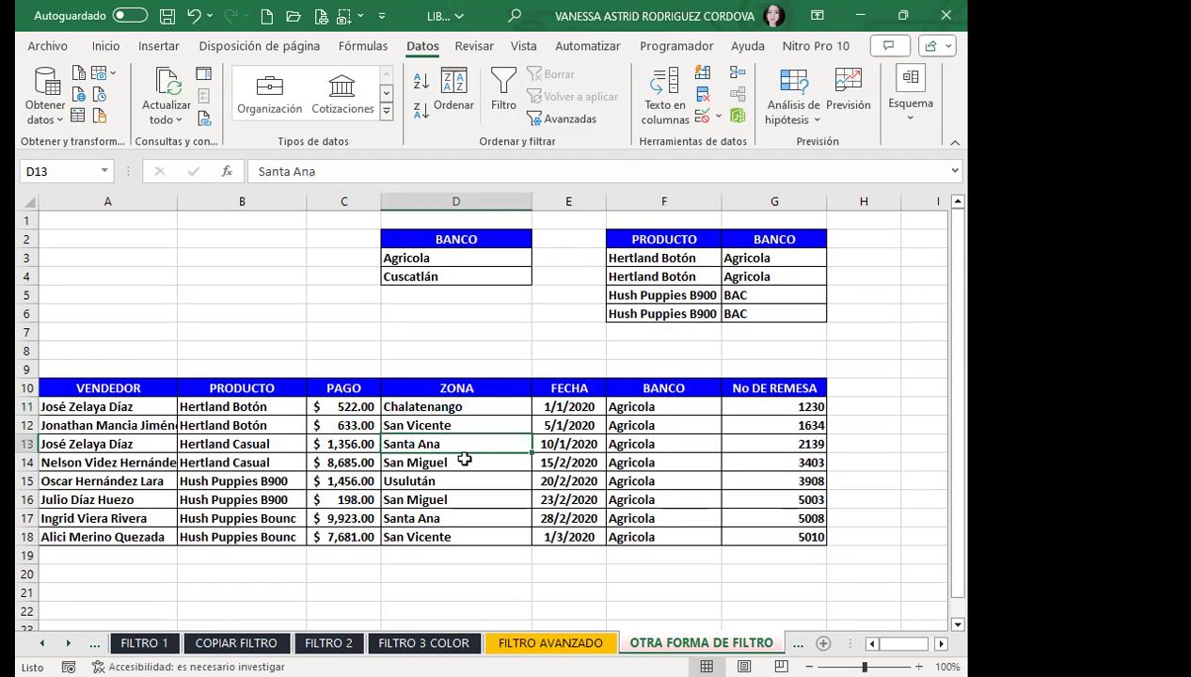
scroll(452, 456, down, 2)
click(269, 473)
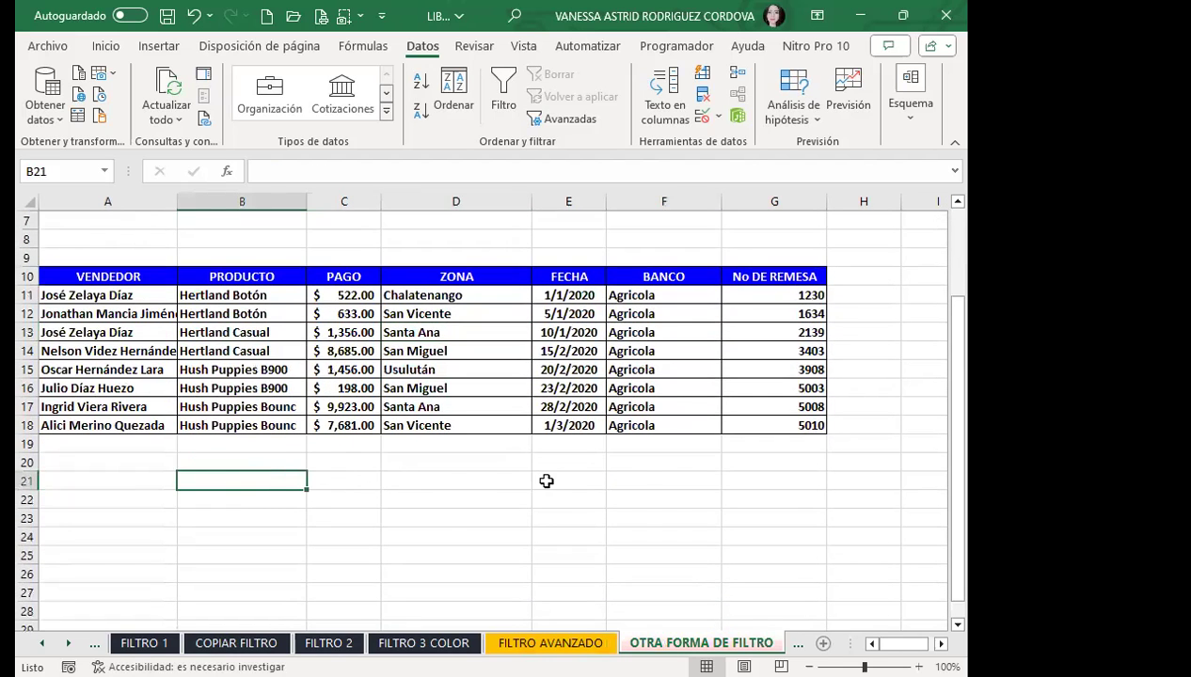
scroll(545, 470, up, 2)
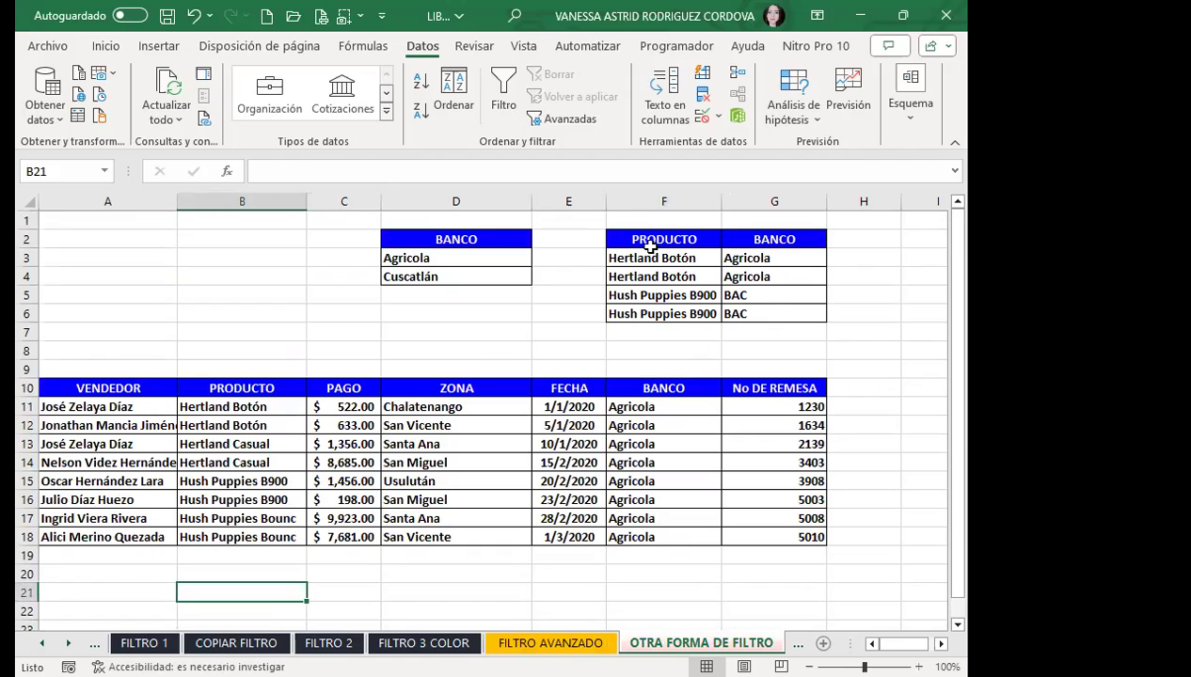
Step: Highlight the A10:G10 results header, the PRODUCTO/BANCO criteria headers, and the 633.00 payment
drag(747, 388, 85, 377)
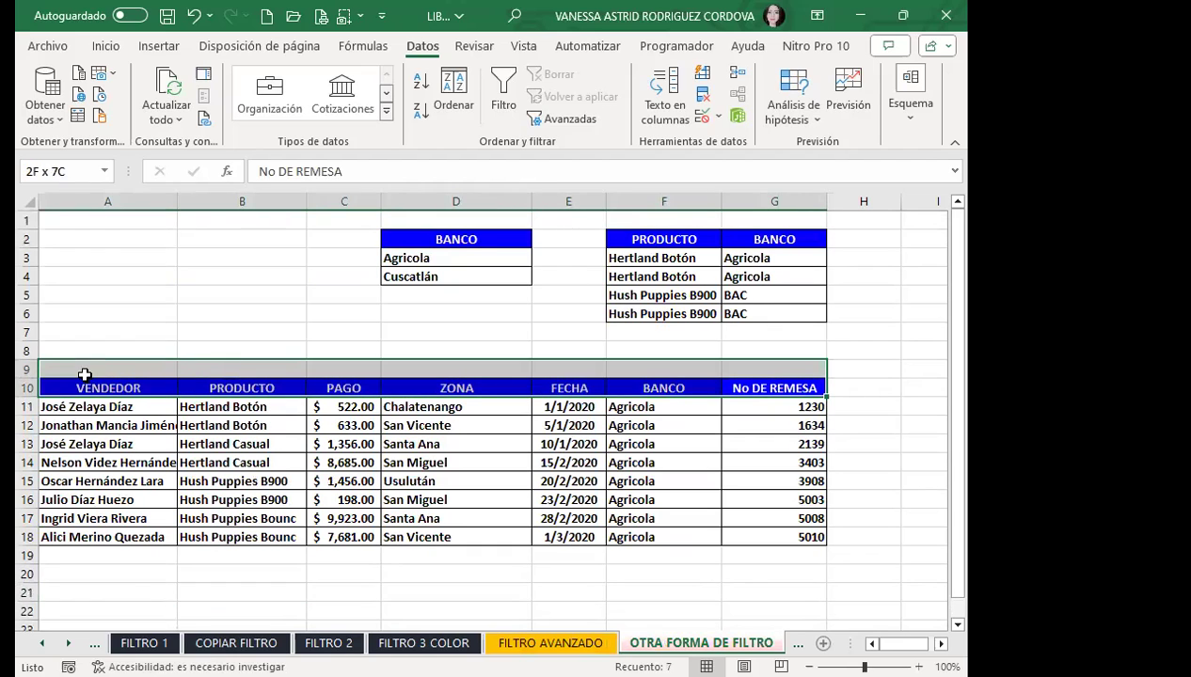
click(546, 425)
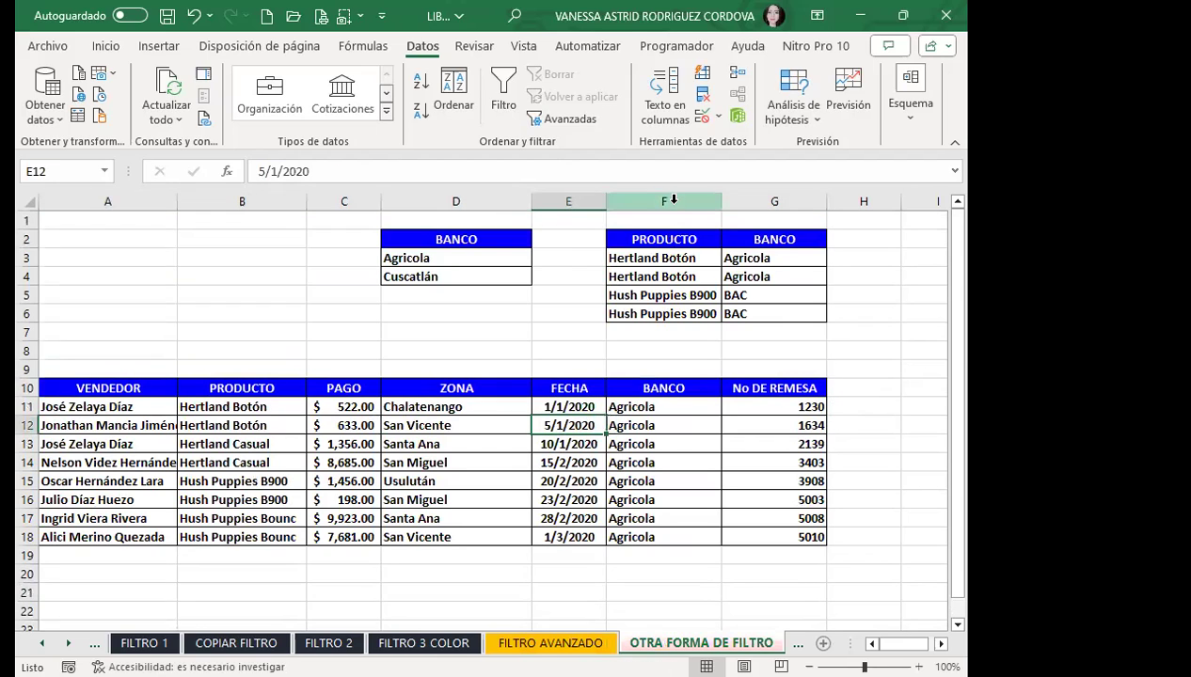
click(659, 238)
click(796, 239)
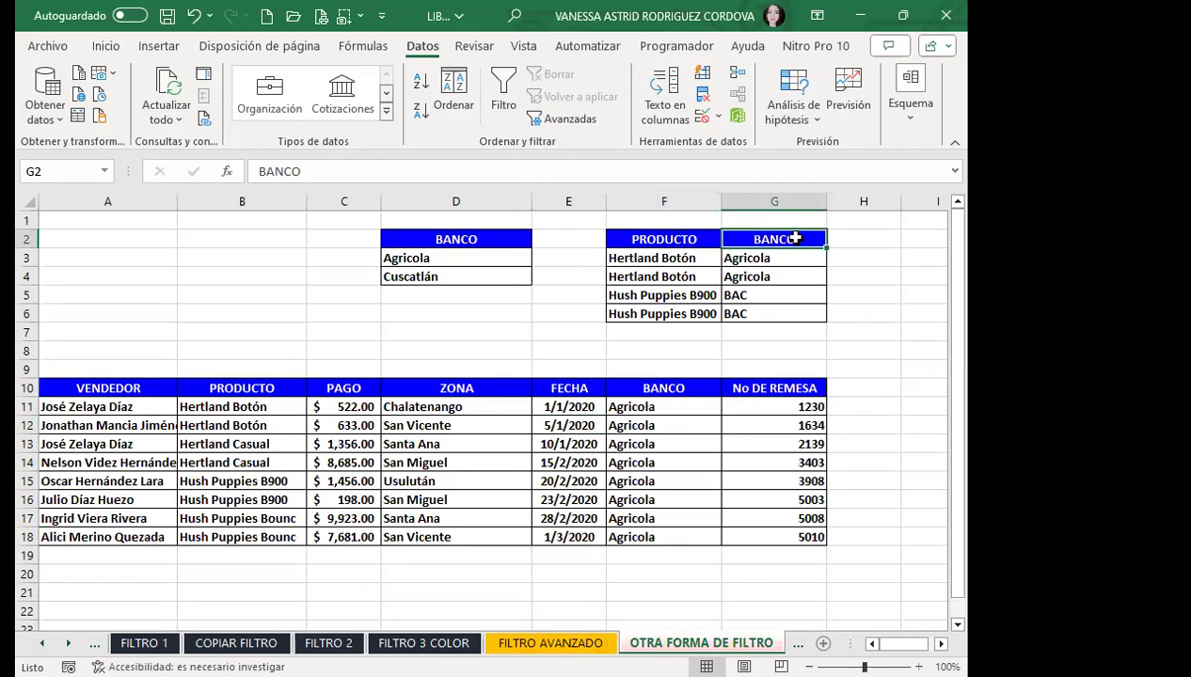
drag(647, 237, 752, 239)
scroll(338, 442, down, 4)
click(258, 364)
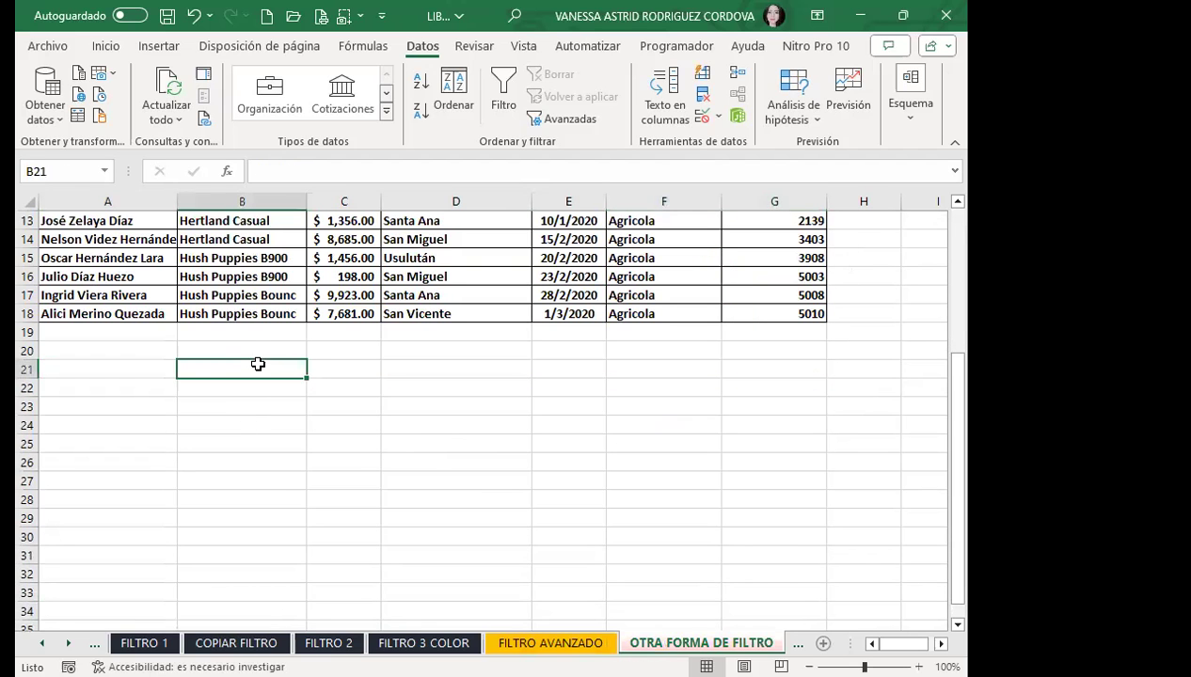
click(336, 373)
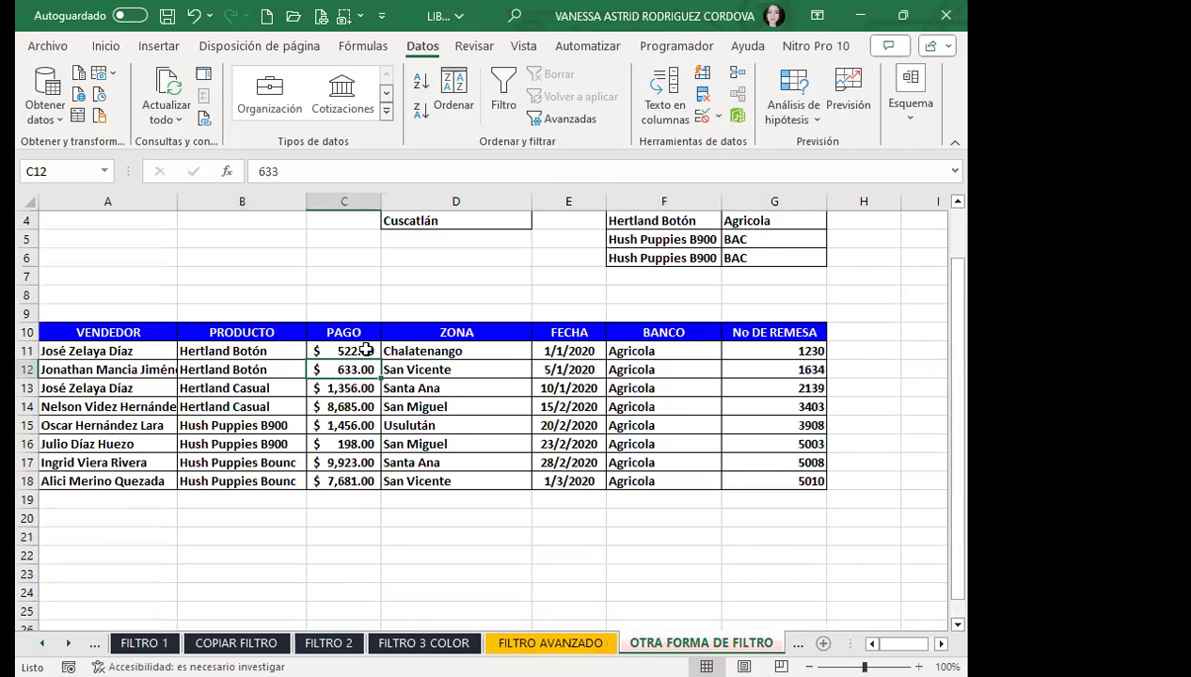
scroll(432, 388, up, 1)
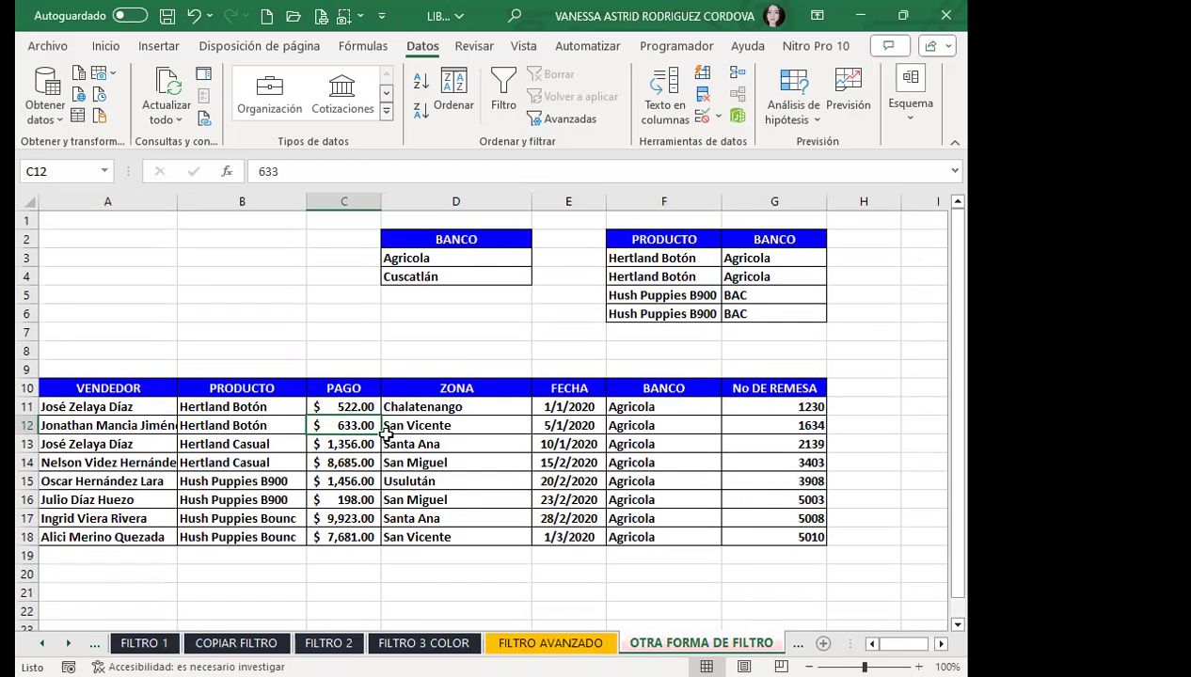
scroll(282, 461, down, 2)
click(249, 480)
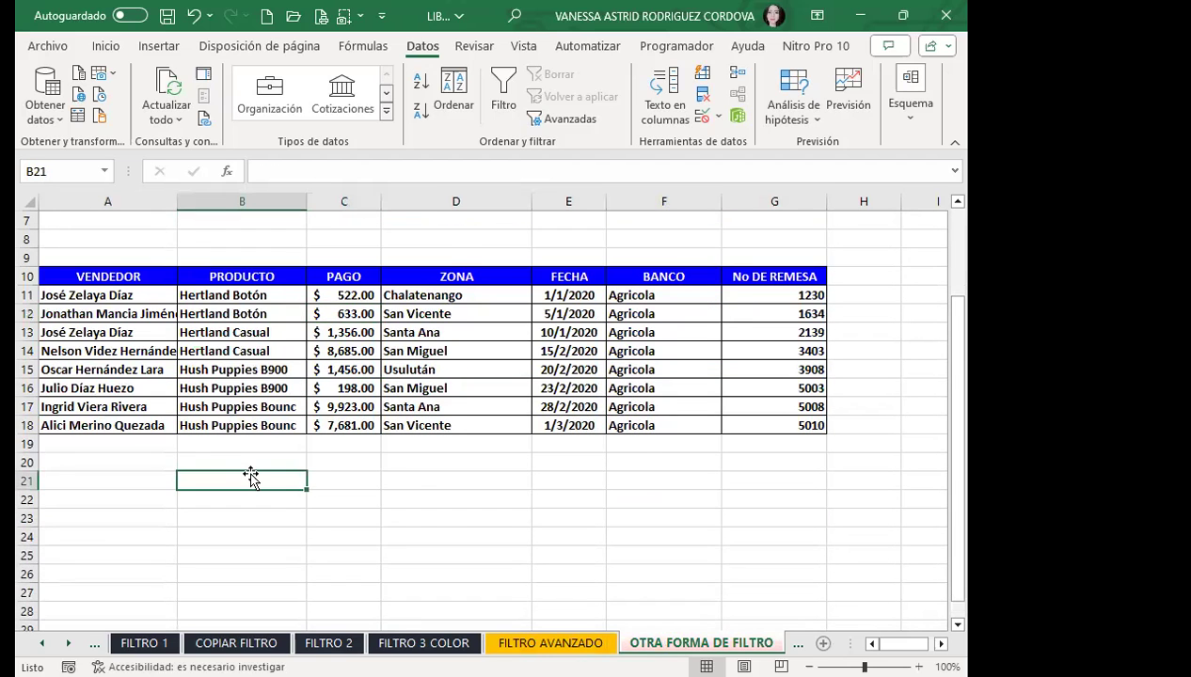
scroll(249, 480, up, 2)
Step: Point out the PAGO and ZONA headers, select the ZONA and BANCO result columns, then A21
click(365, 387)
click(482, 389)
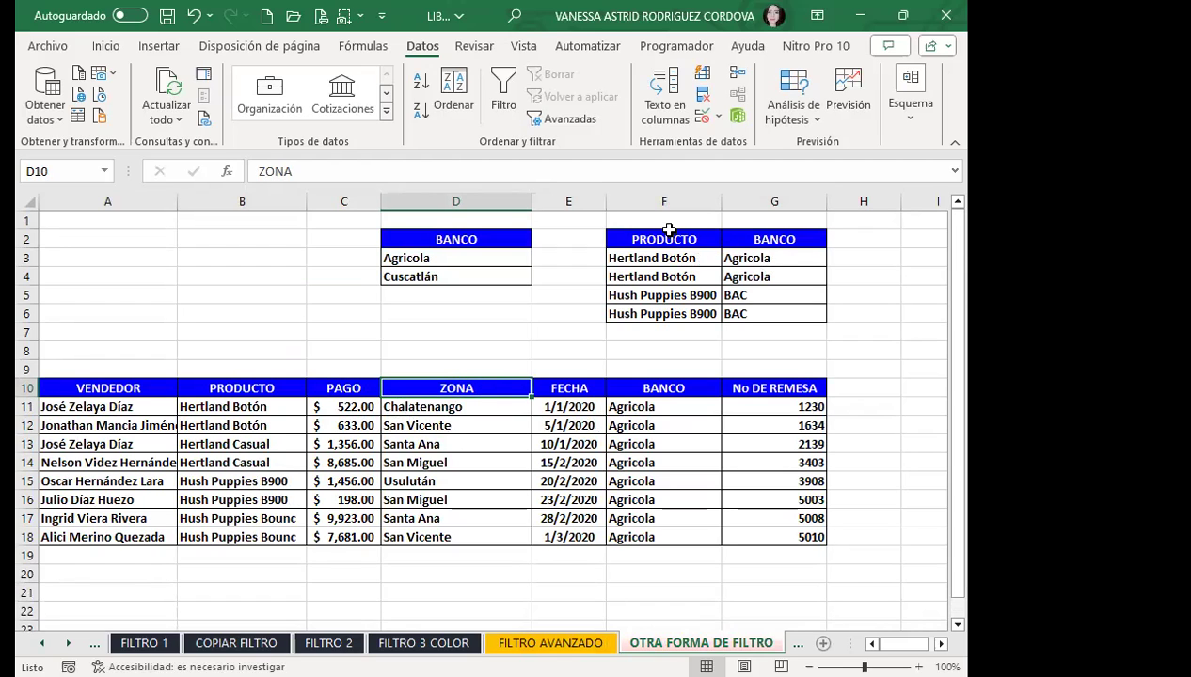
scroll(506, 439, down, 2)
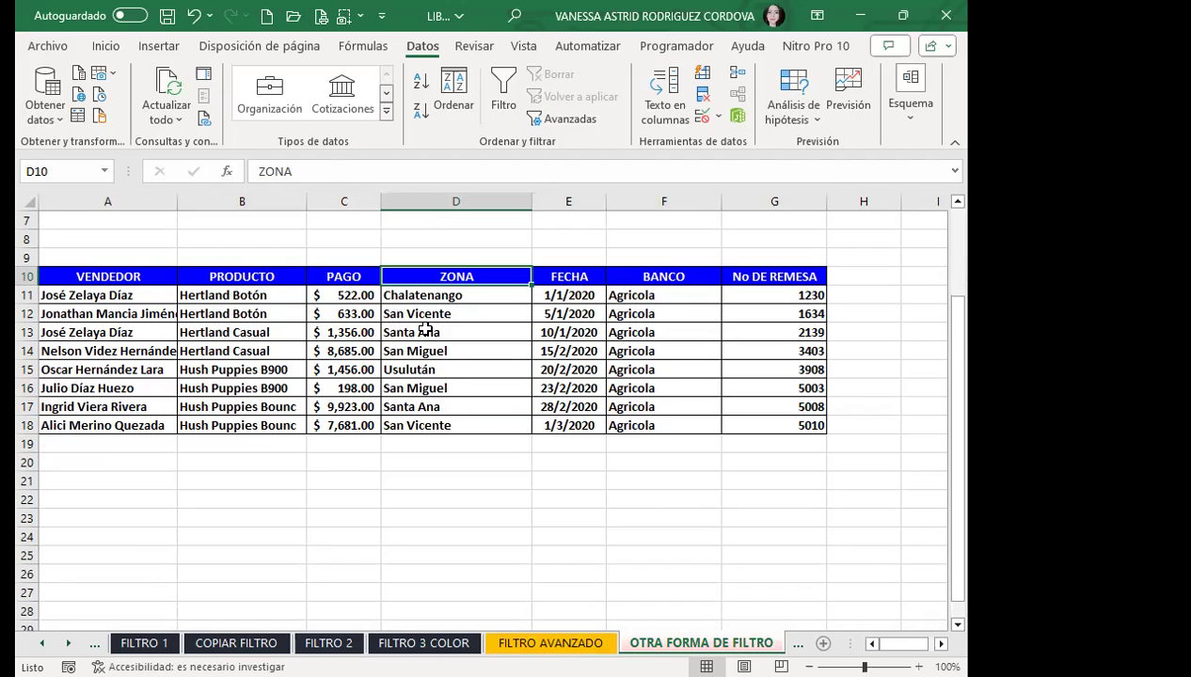
drag(444, 301, 463, 433)
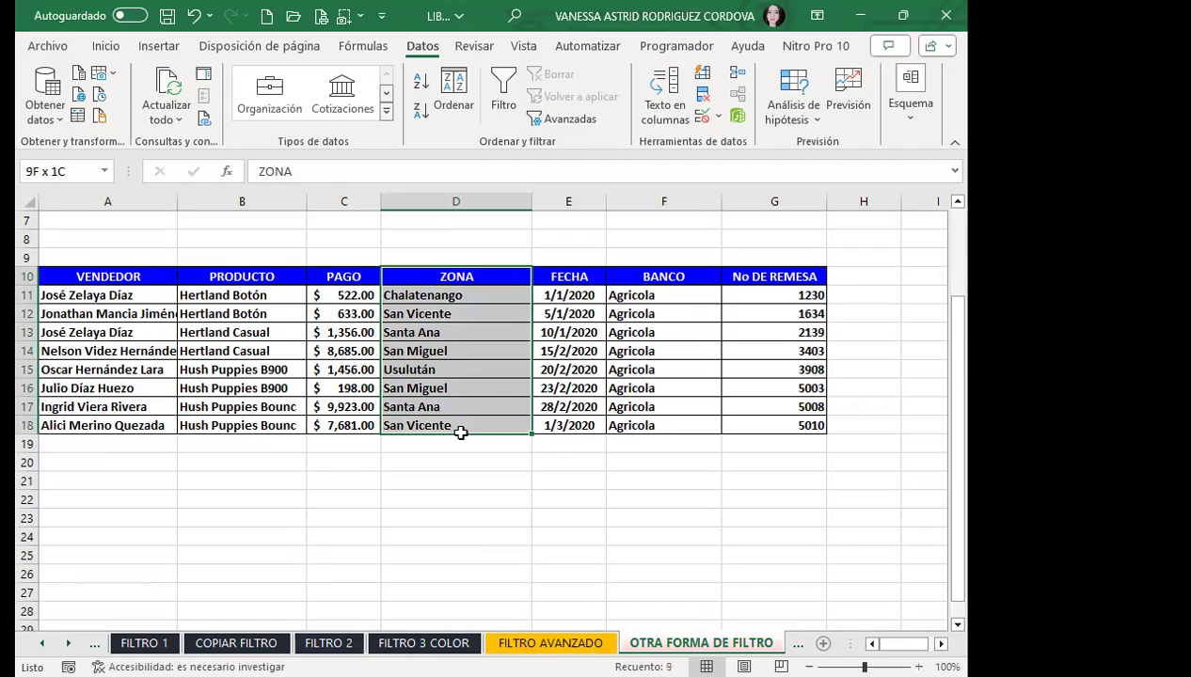
drag(649, 280, 650, 425)
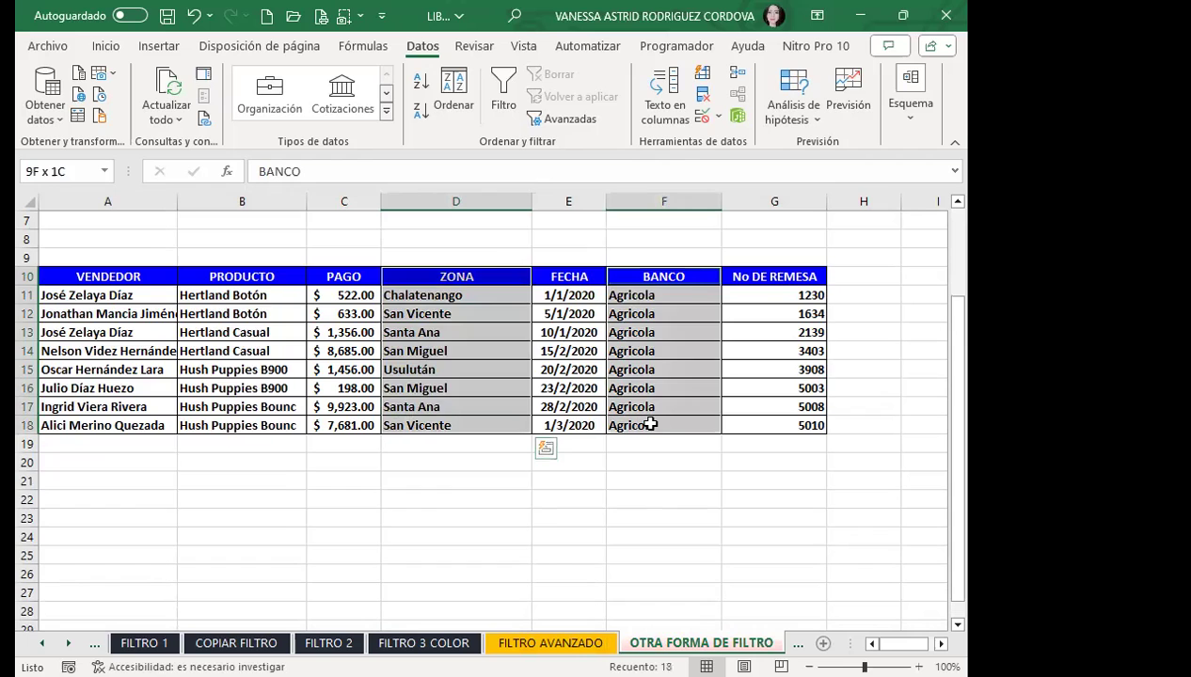
scroll(564, 400, up, 2)
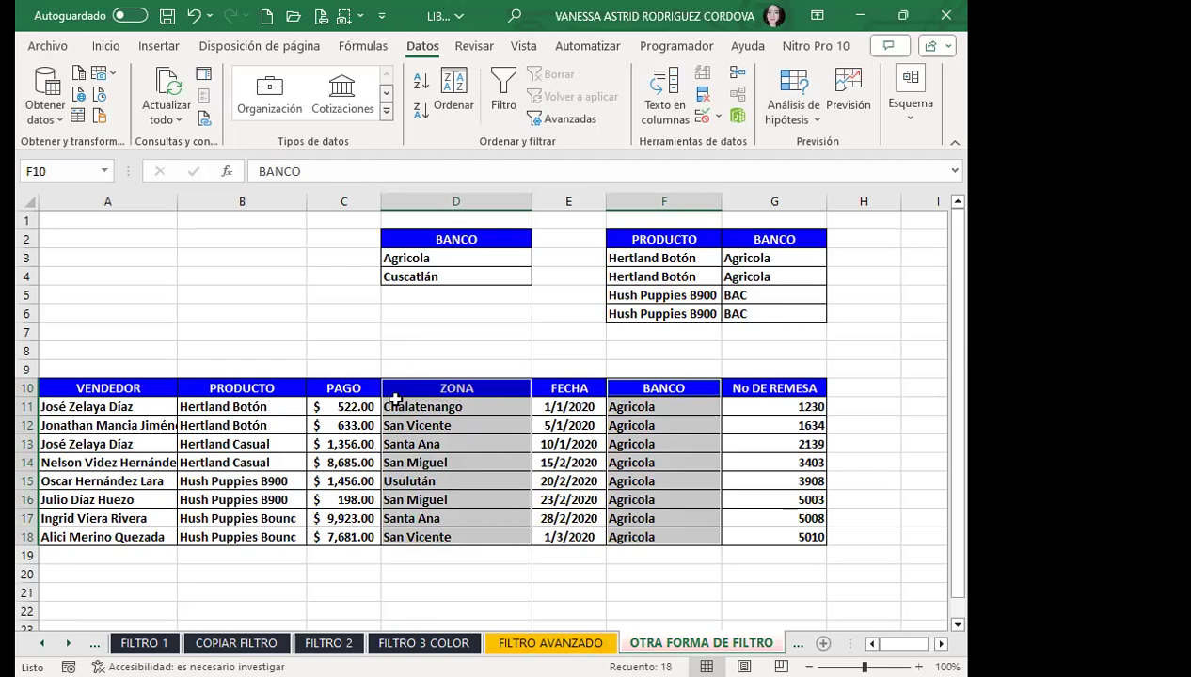
scroll(429, 411, down, 2)
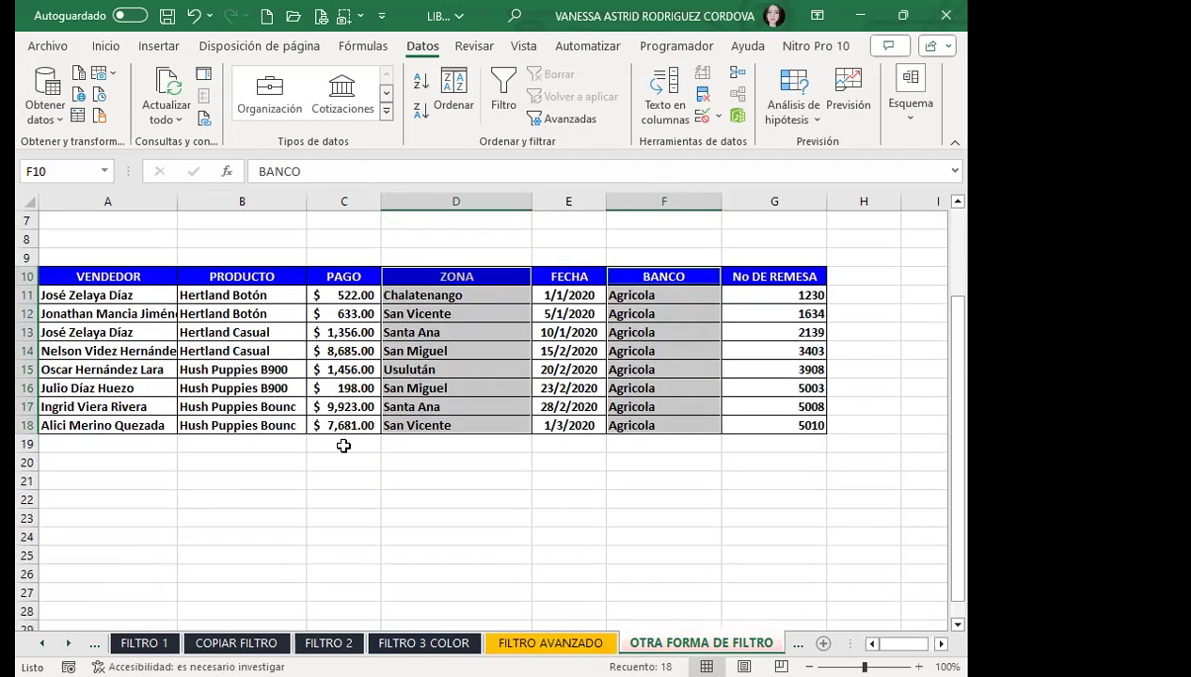
click(120, 478)
click(209, 486)
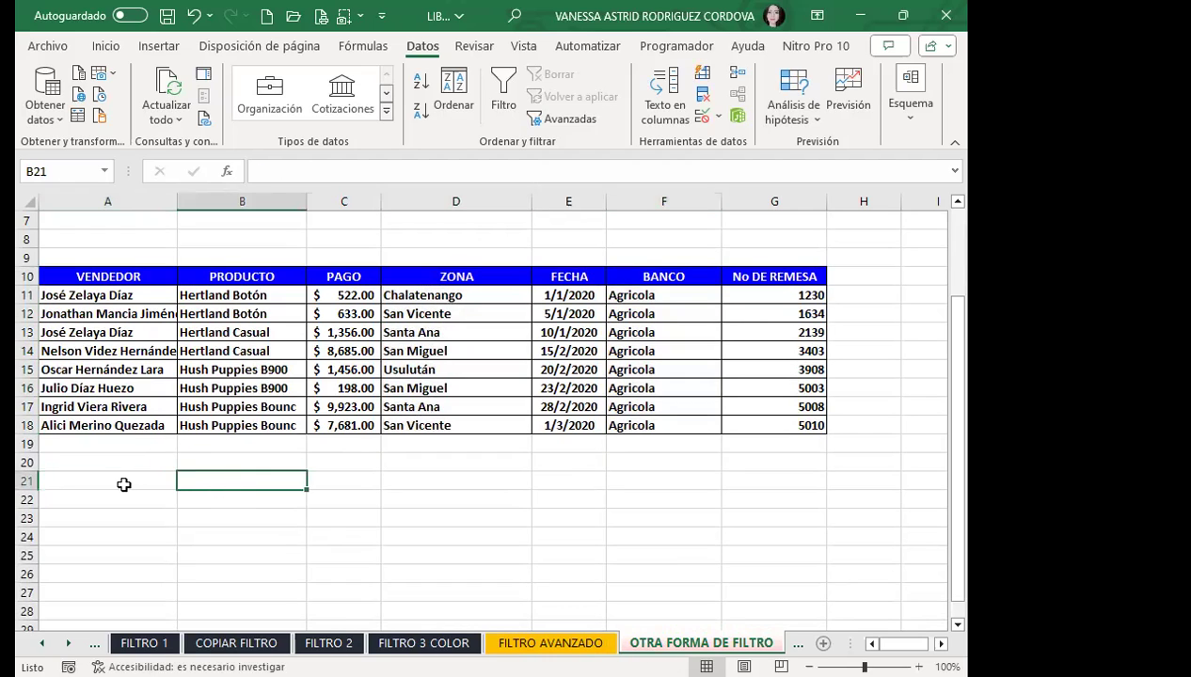
drag(122, 484, 125, 490)
click(135, 480)
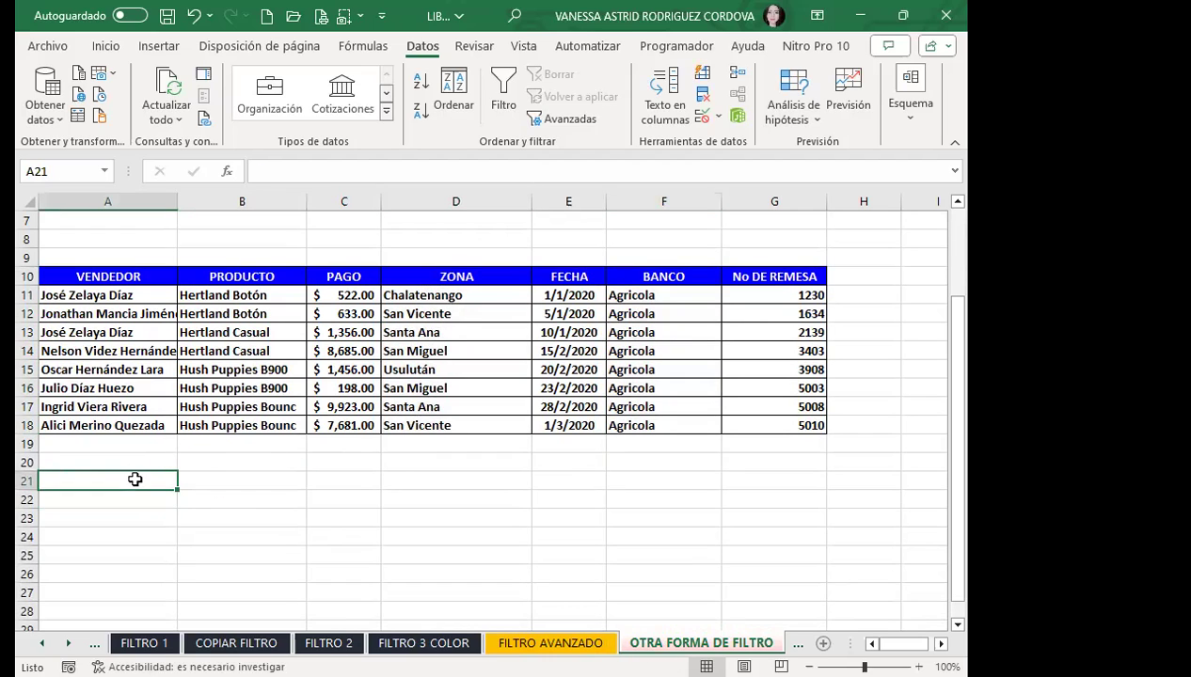